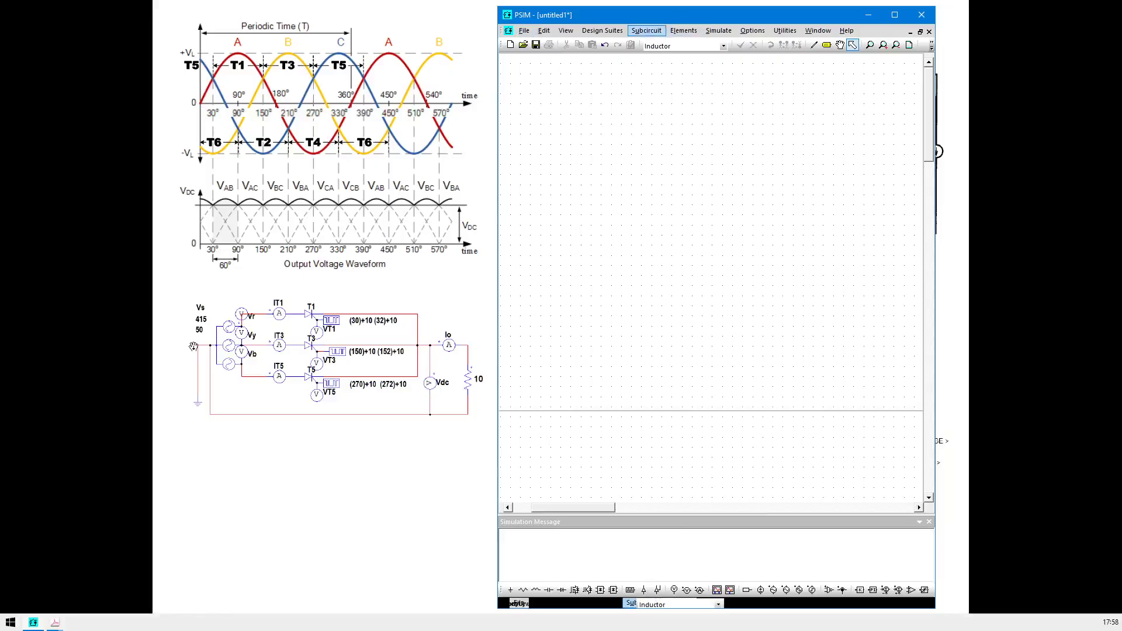
left_click_drag(211, 316, 251, 379)
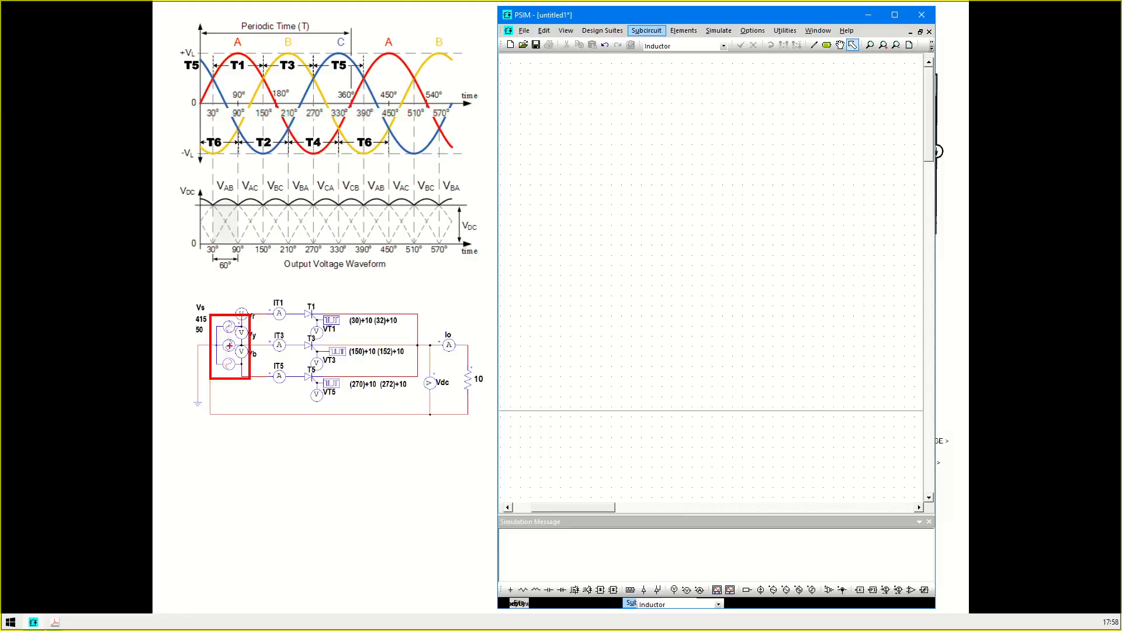
left_click_drag(329, 458, 410, 458)
left_click_drag(331, 458, 262, 506)
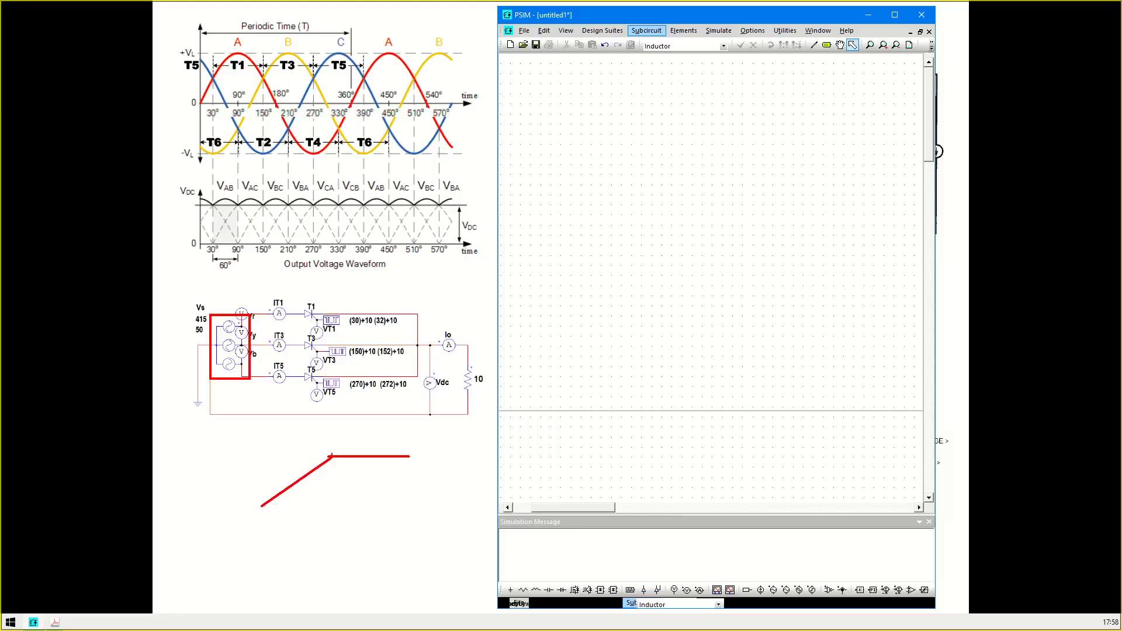
left_click_drag(322, 439, 288, 386)
key("Escape")
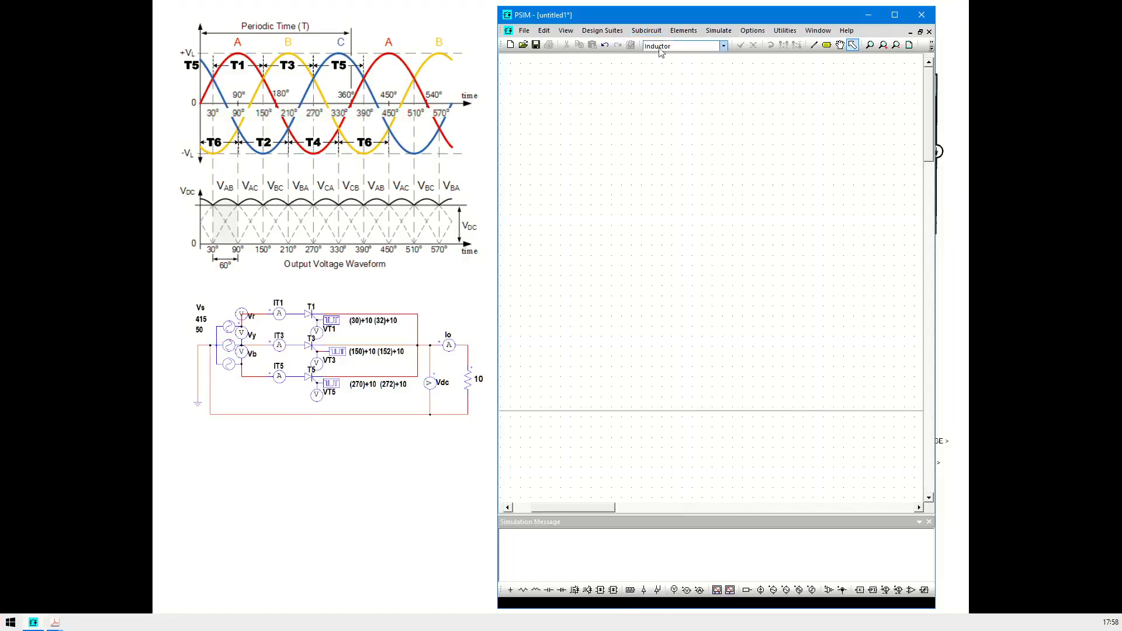
Place a 3-ph Sine voltage source in the upper part of the blank schematic.
left_click(682, 35)
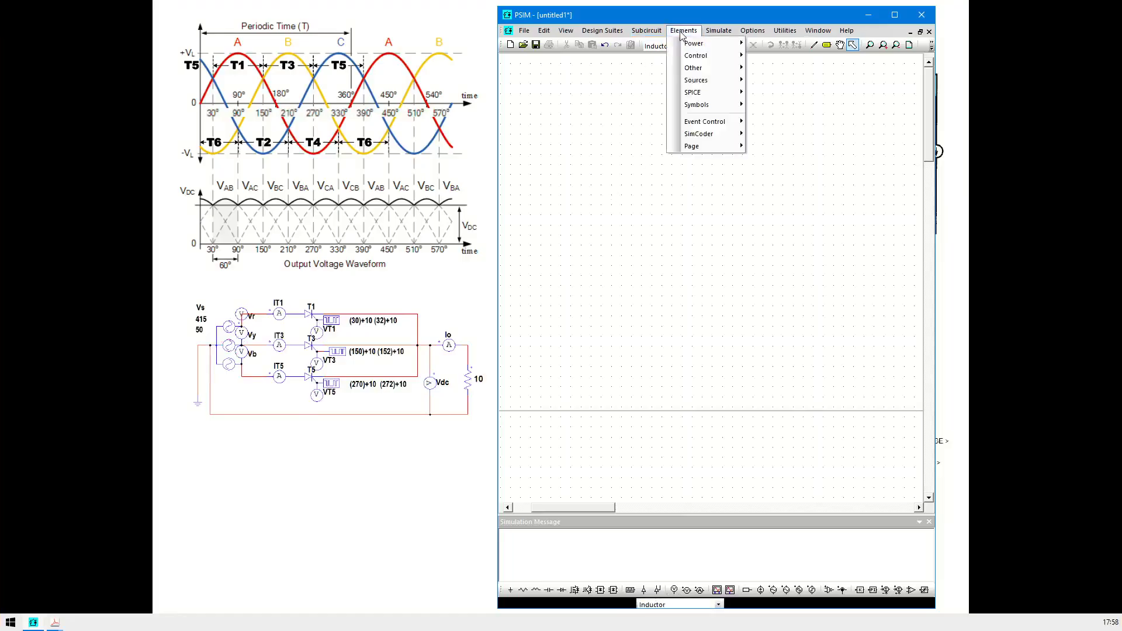
mouse_move(695, 83)
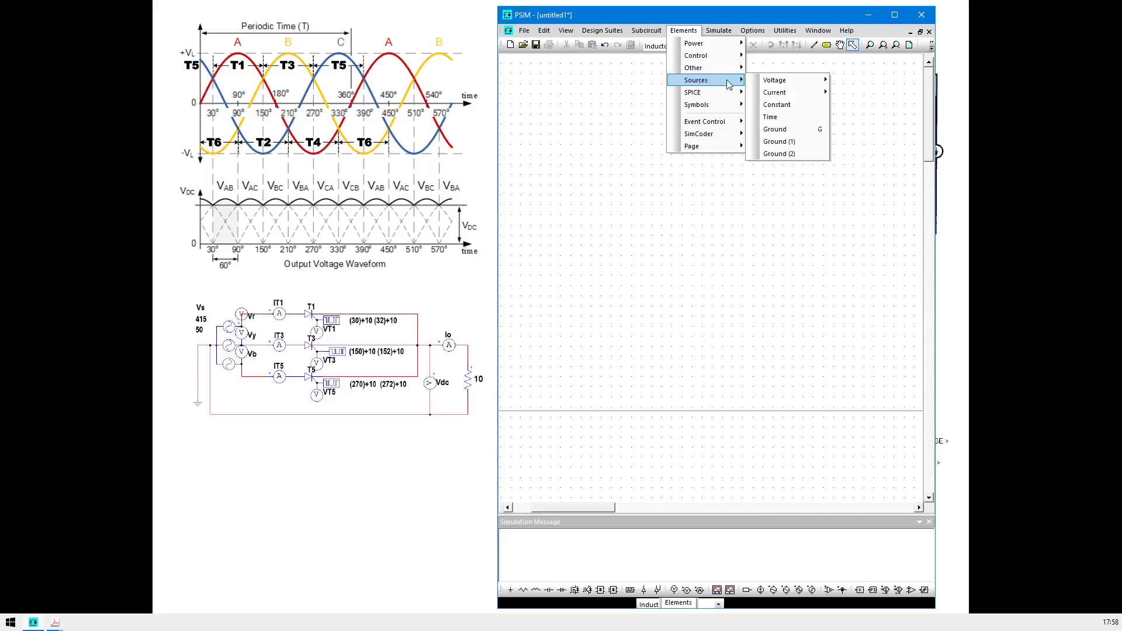
mouse_move(777, 80)
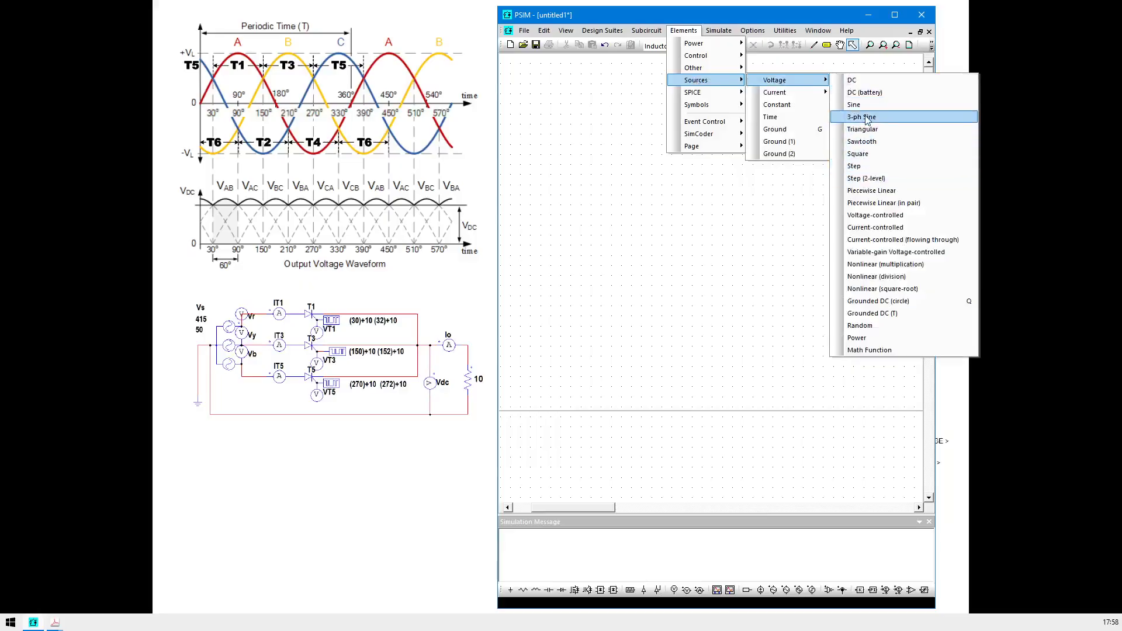
left_click(867, 119)
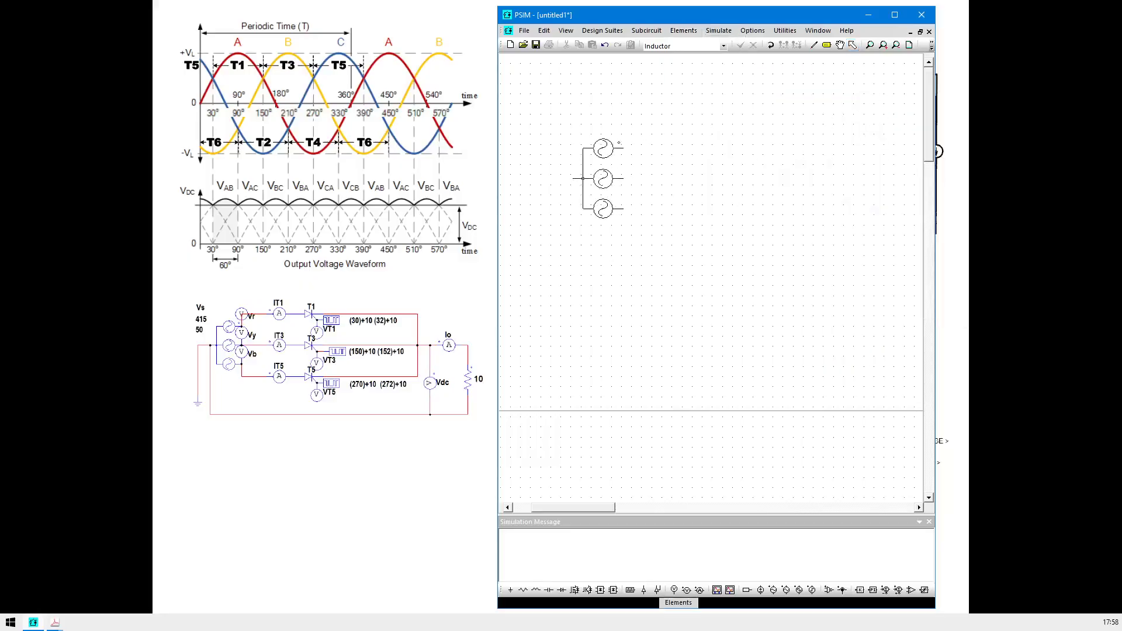
left_click(612, 195)
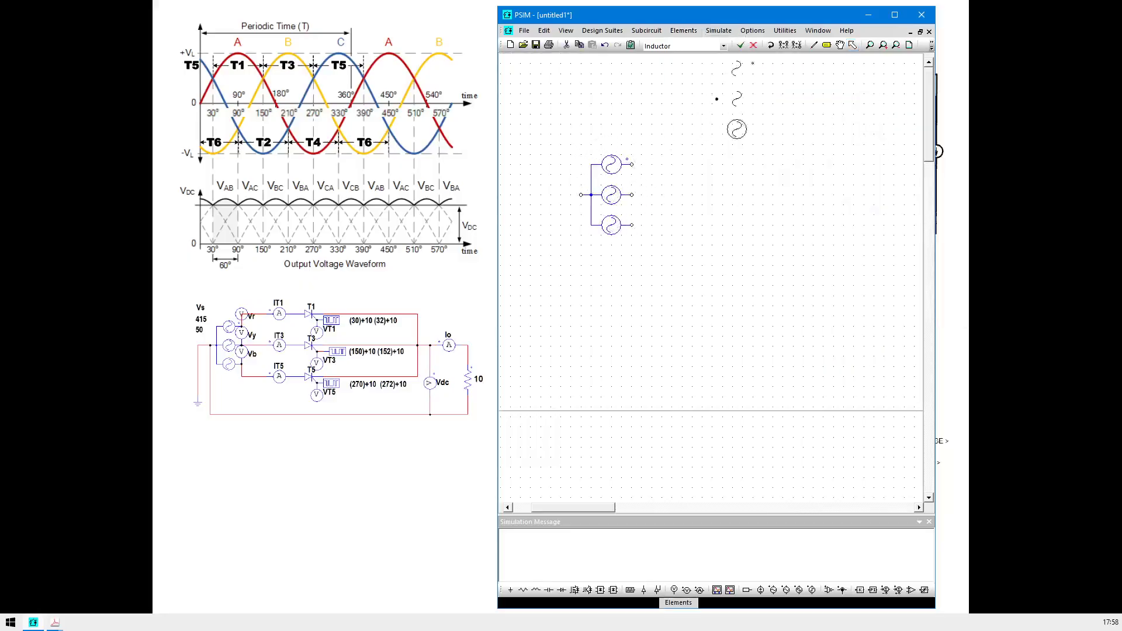
left_click(853, 45)
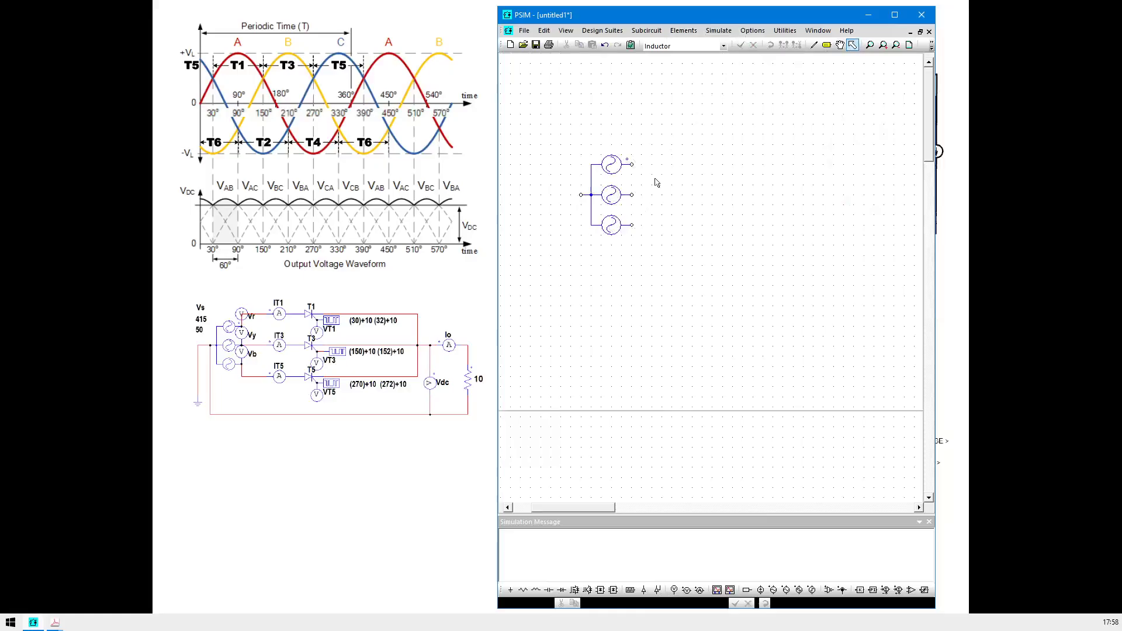
Set the three-phase source to 415 V line-line rms and frequency 50, with both values displayed to the left of its symbol.
double_click(608, 198)
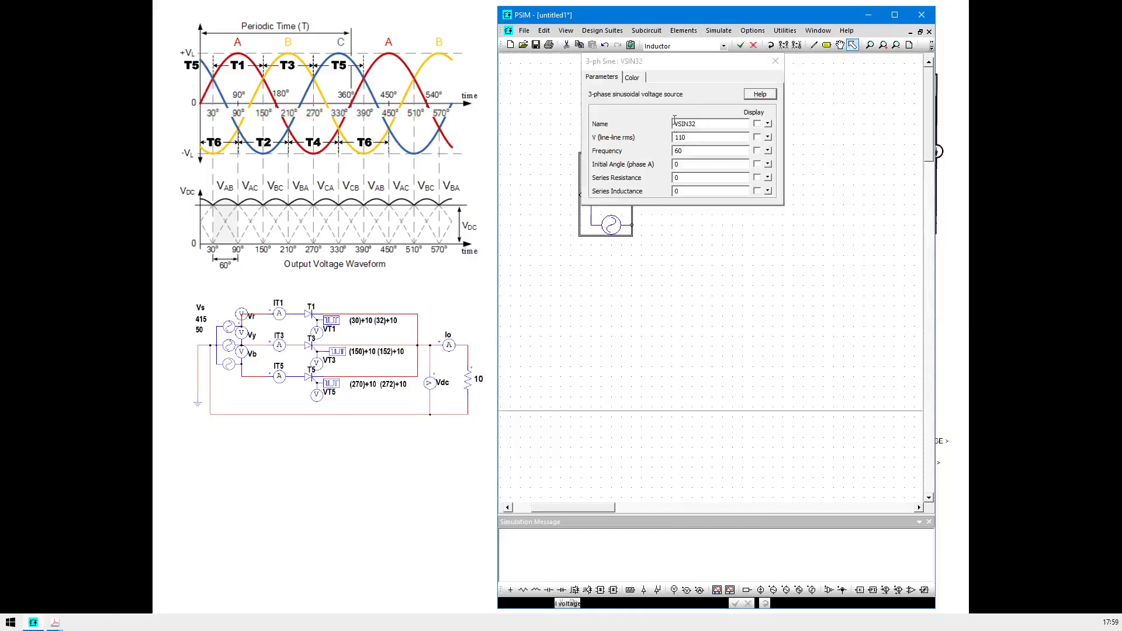
left_click_drag(690, 140, 670, 139)
type("415")
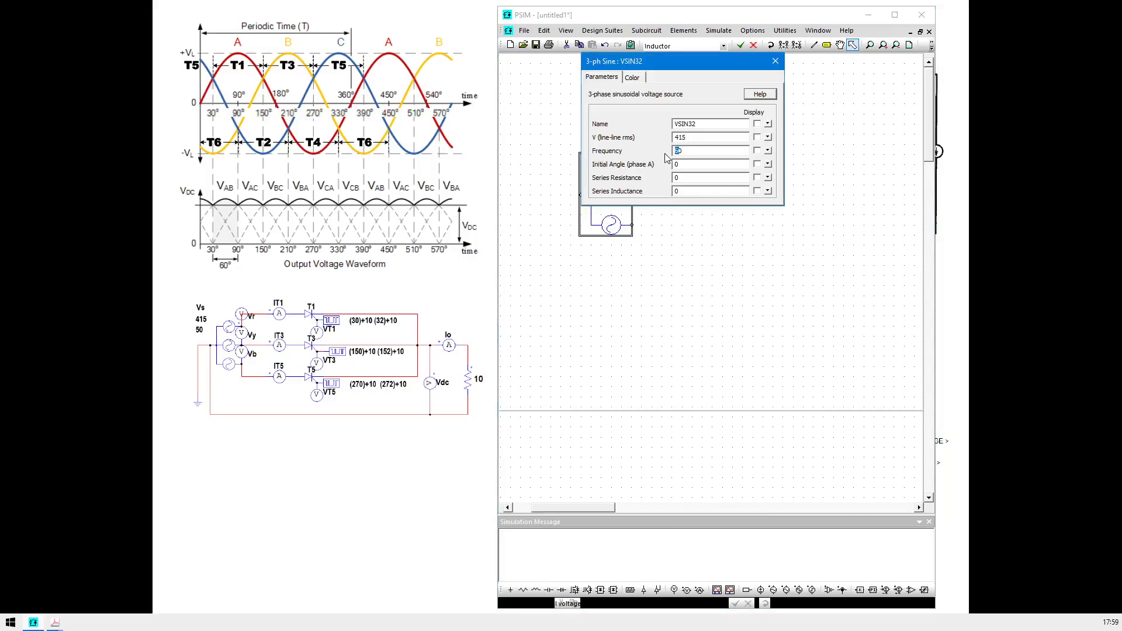
left_click(757, 138)
left_click(776, 61)
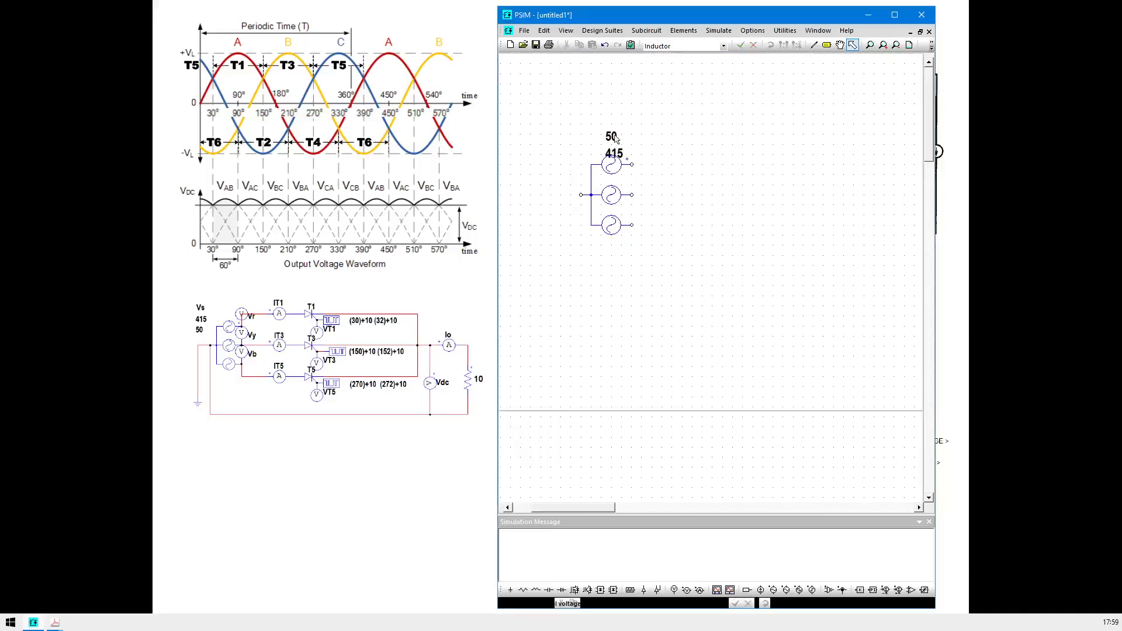
left_click_drag(614, 137, 573, 166)
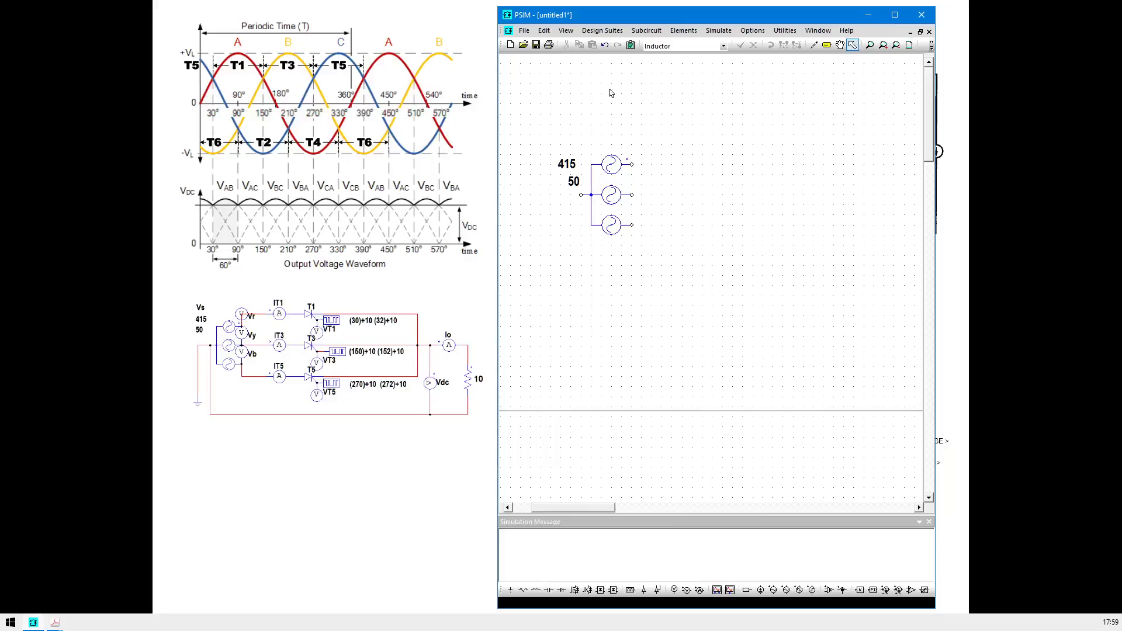
Place three thyristors stacked vertically to the right of the three-phase source, the middle one level with the middle phase.
mouse_move(644, 12)
left_mouse_down()
mouse_move(796, 143)
mouse_move(822, 233)
mouse_move(795, 230)
mouse_move(612, 87)
mouse_move(616, 56)
mouse_move(635, 73)
mouse_move(646, 33)
left_mouse_up()
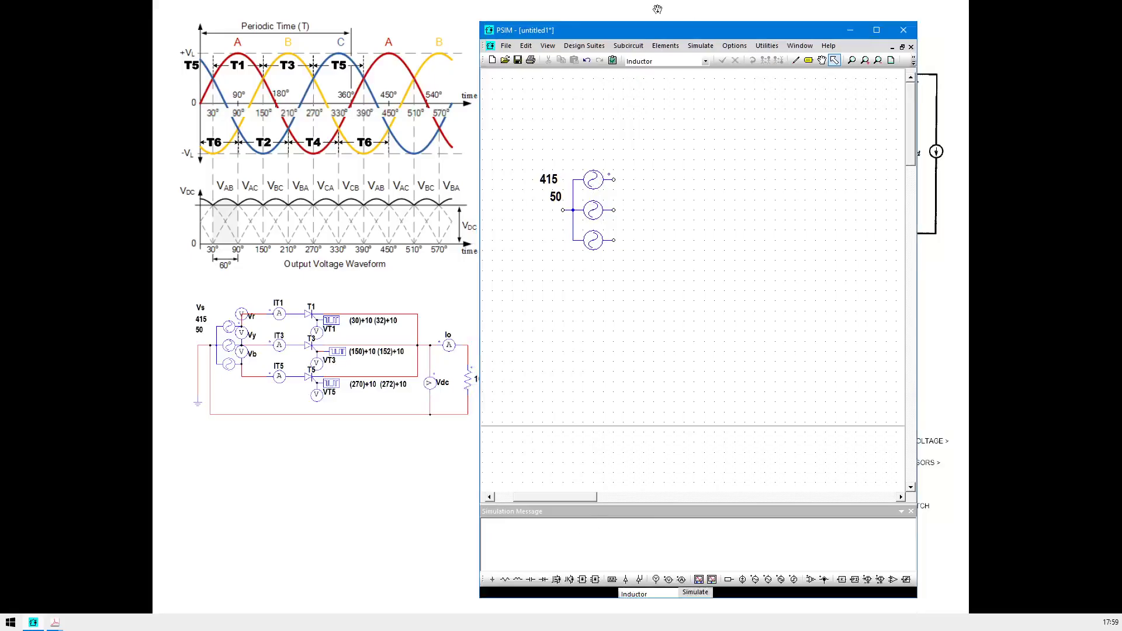
left_click(667, 47)
mouse_move(672, 57)
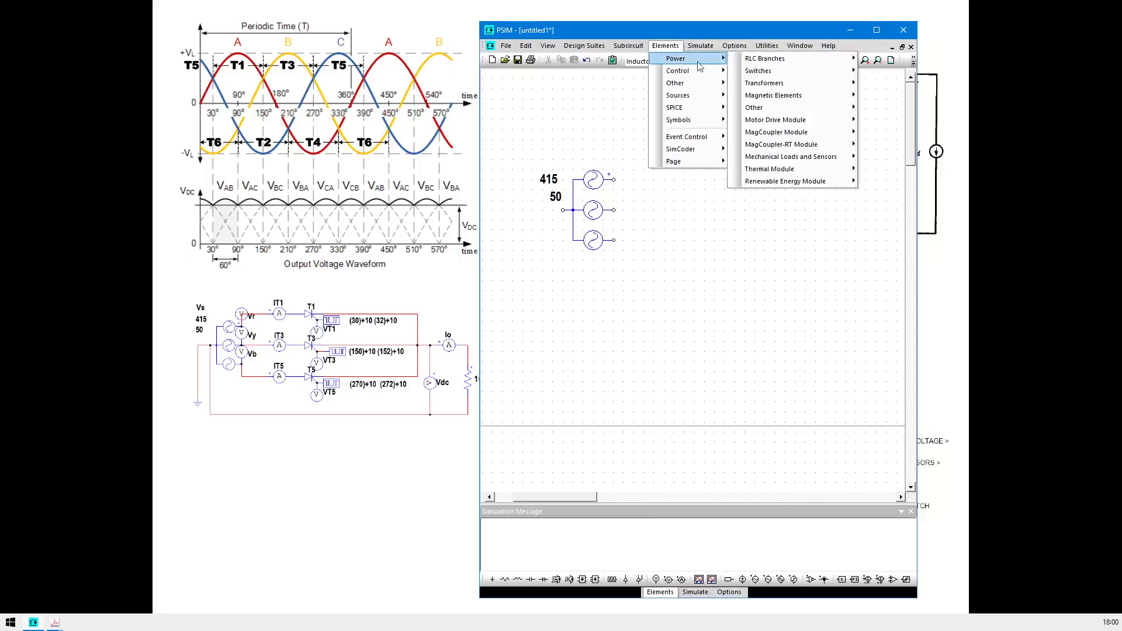
mouse_move(758, 73)
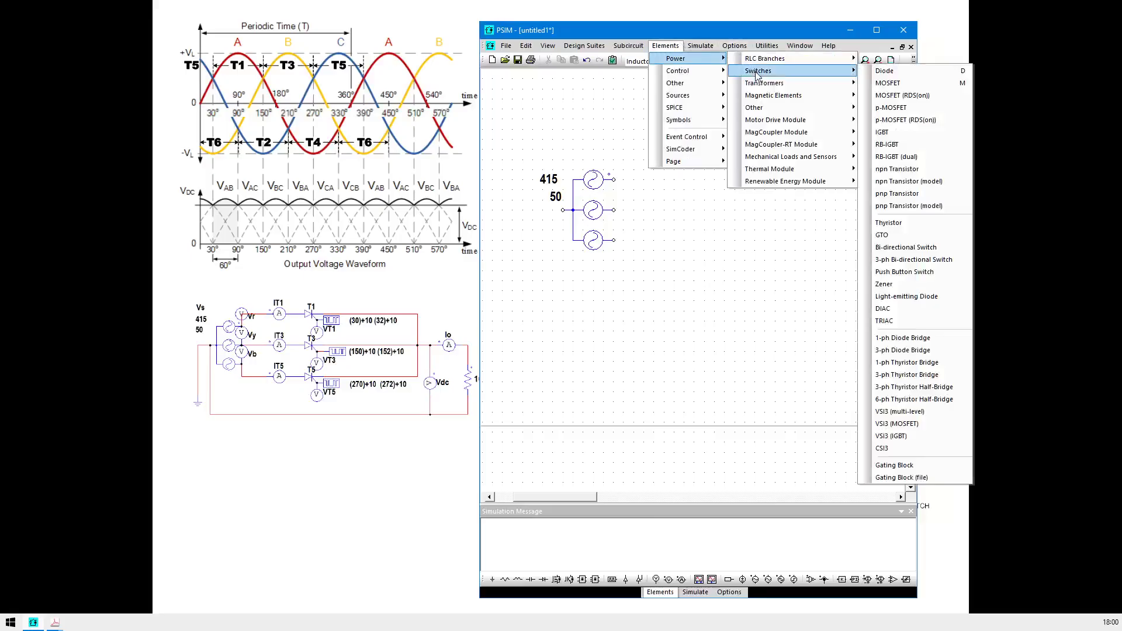
left_click(899, 229)
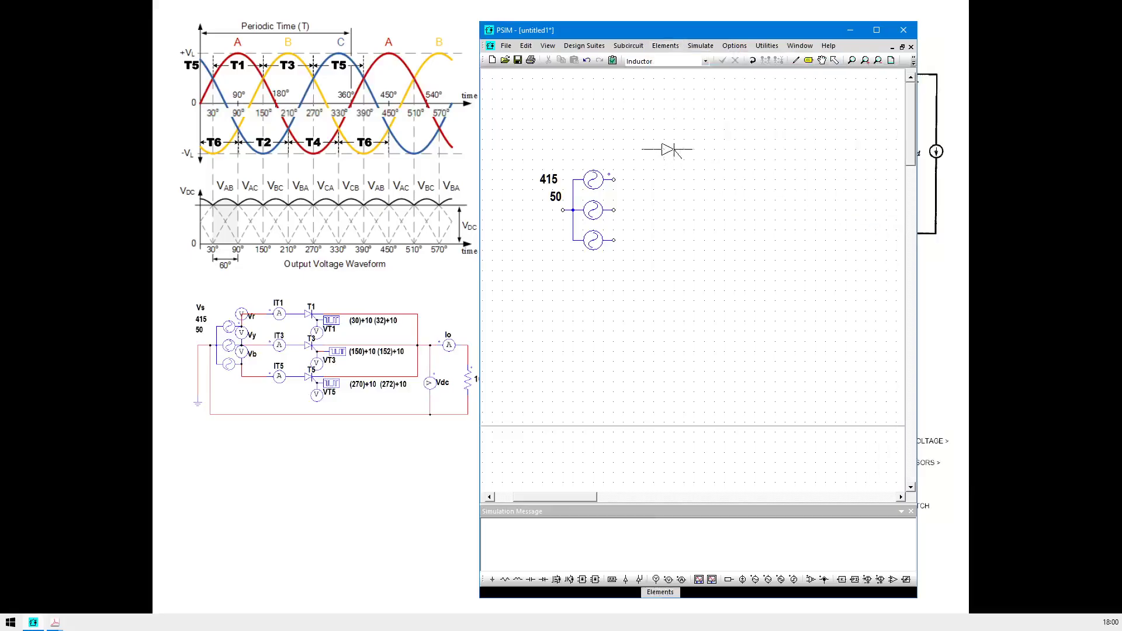
left_click(676, 150)
left_click(677, 211)
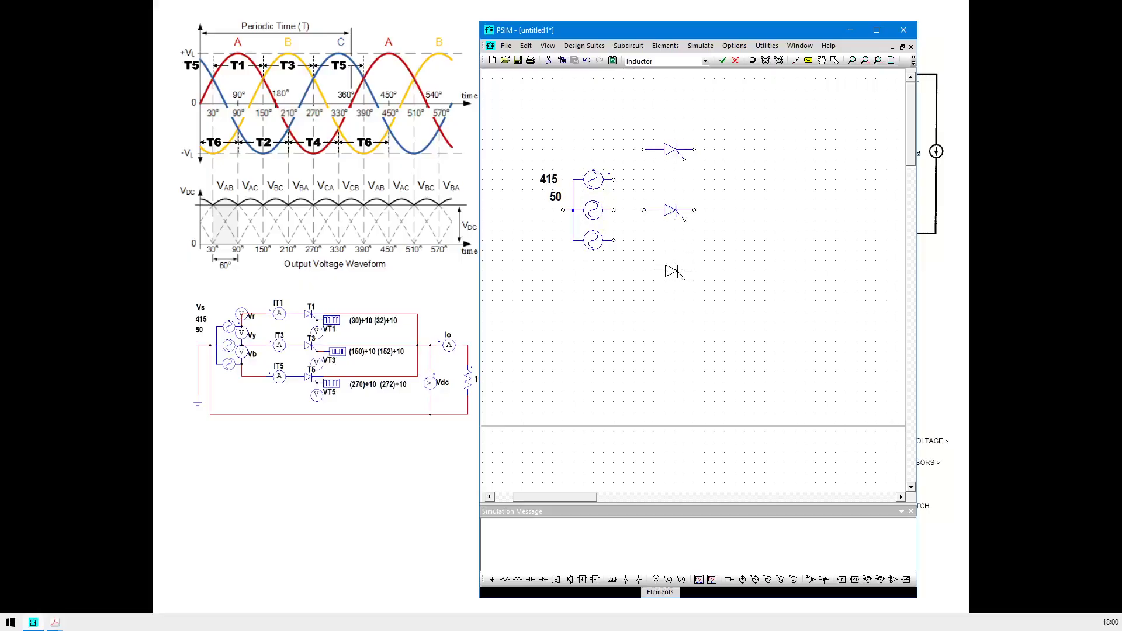
left_click(677, 273)
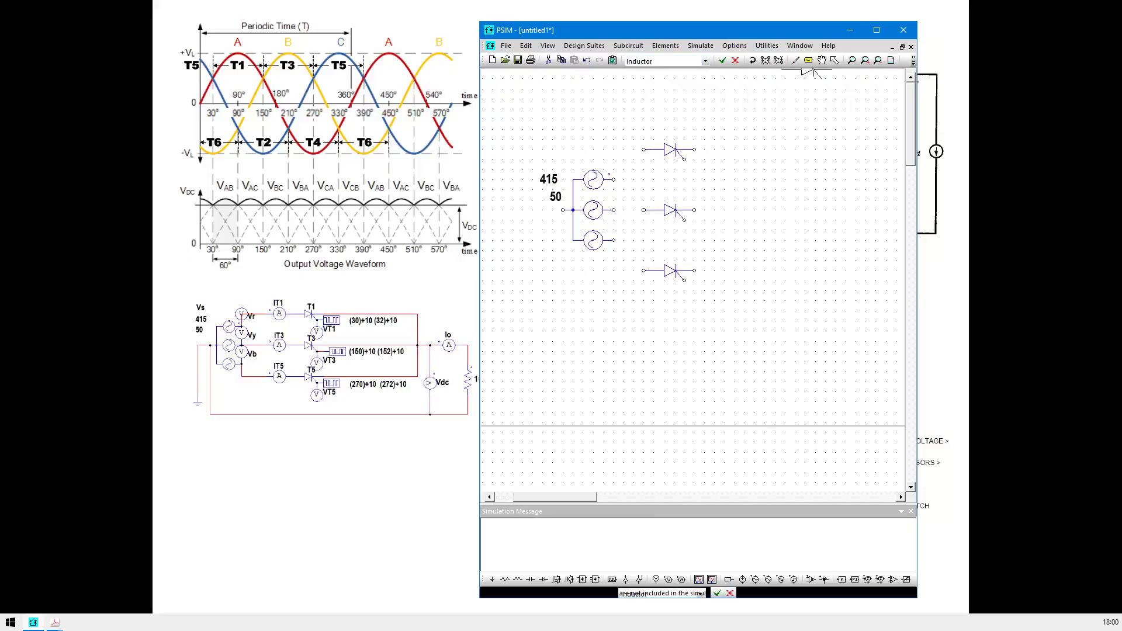
left_click(834, 61)
Widen the gap between source and thyristors by moving the source left and the three thyristors together to the right.
left_click(587, 184)
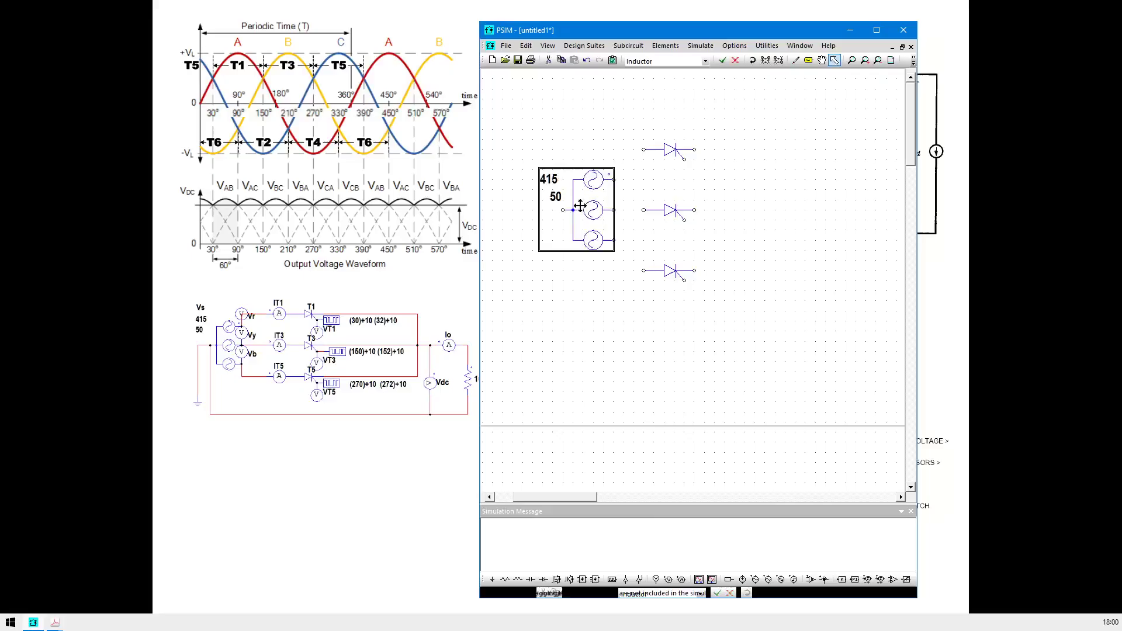
left_click_drag(581, 210, 547, 218)
left_click_drag(710, 126, 629, 320)
key("Right")
key("Right")
key("Right")
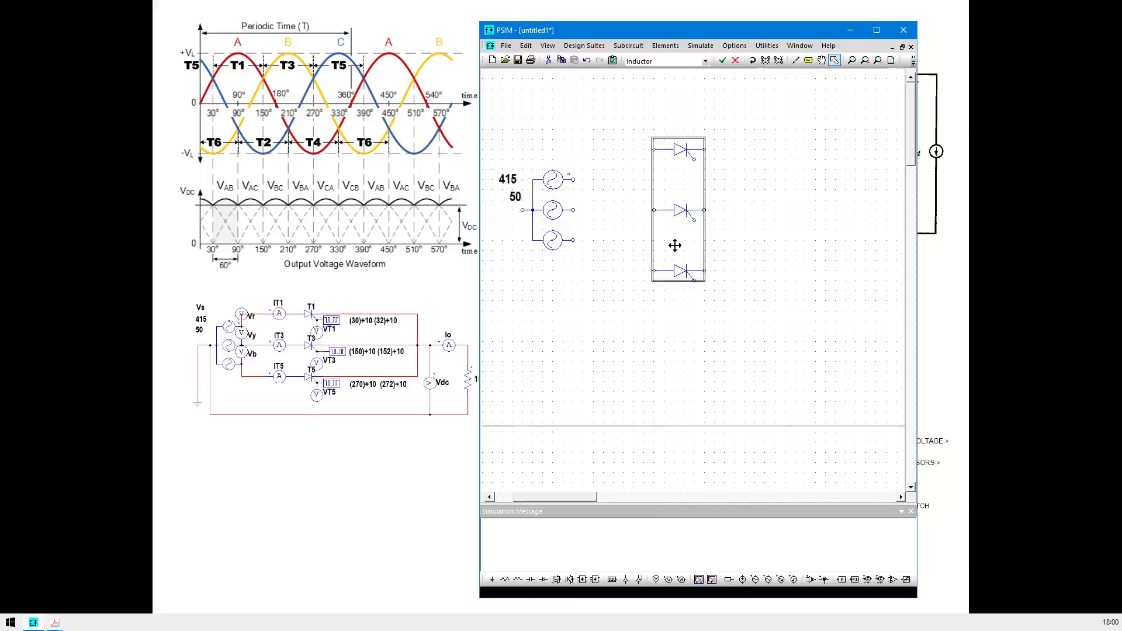
left_click(766, 186)
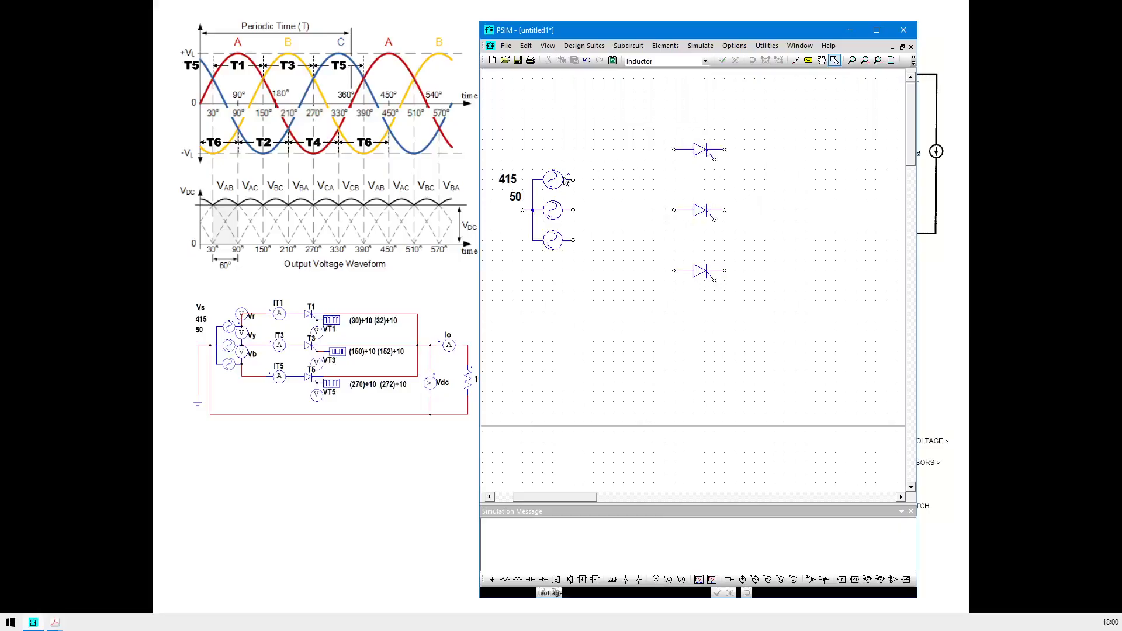
Rename the upper thyristor T1 and display its name on the schematic.
double_click(701, 153)
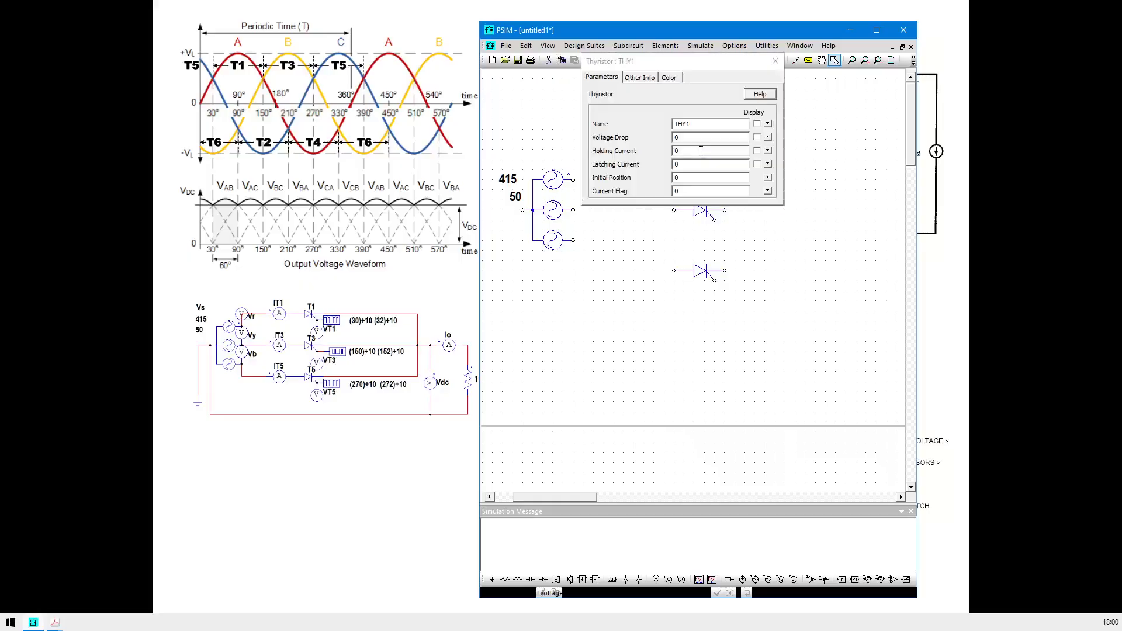
left_click_drag(679, 123, 696, 124)
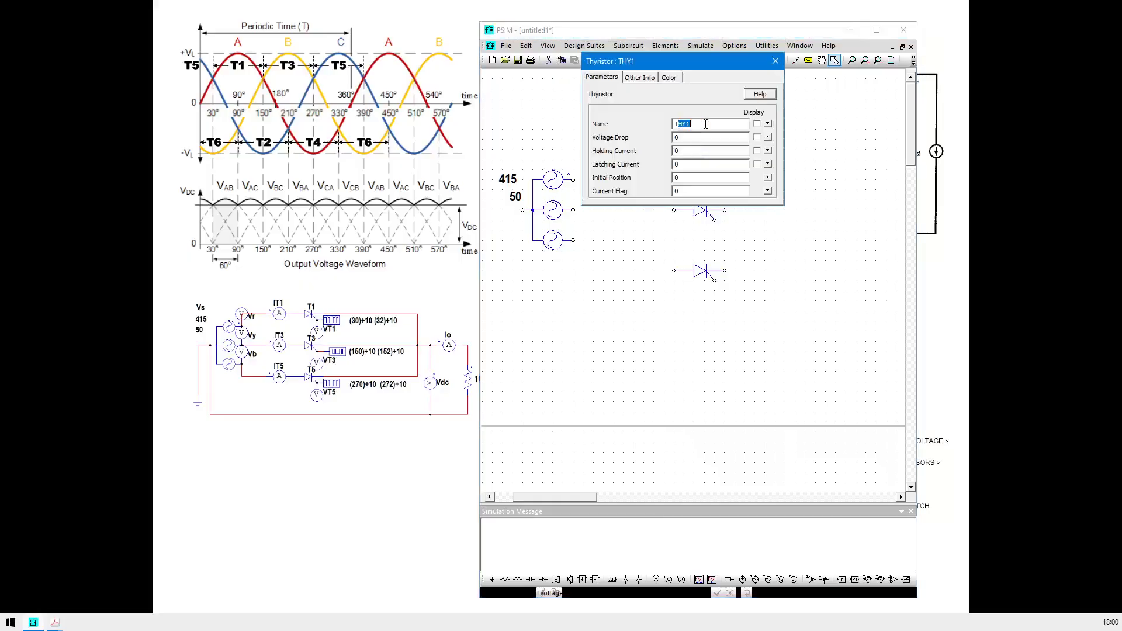
type("1")
left_click(776, 60)
left_click(777, 224)
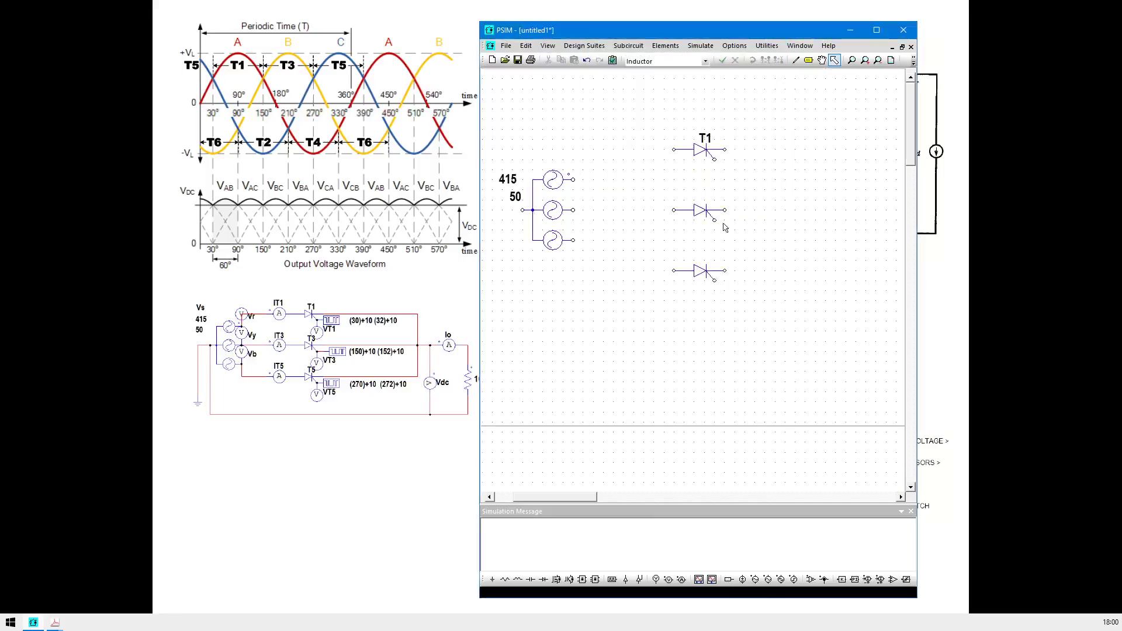
Rename the middle thyristor T3 and display its name on the schematic.
double_click(705, 214)
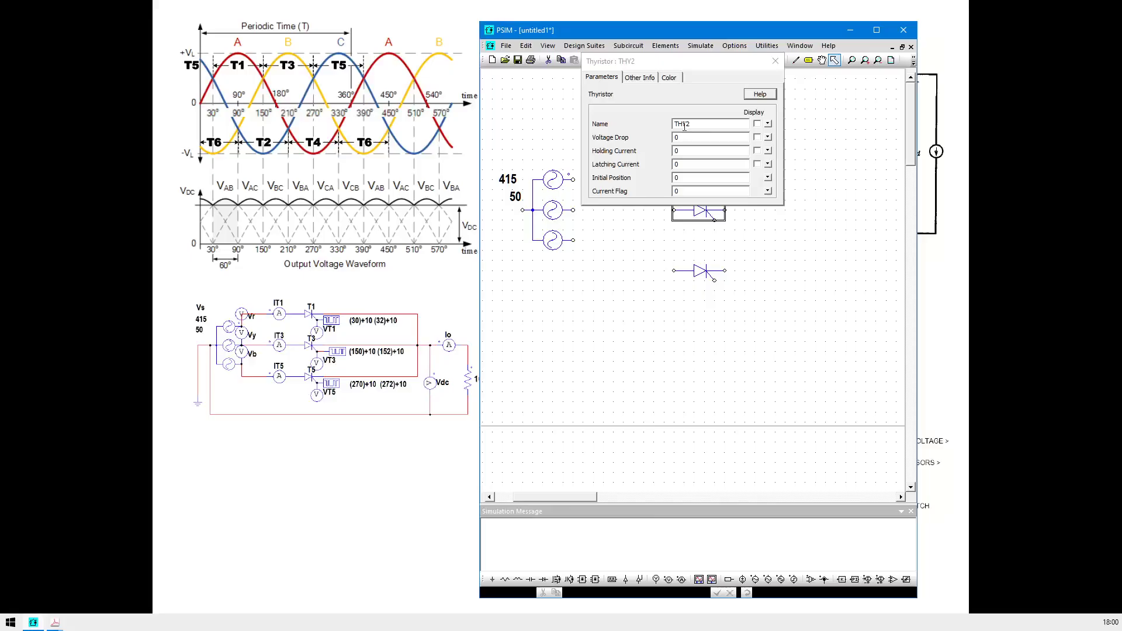
left_click_drag(680, 123, 698, 124)
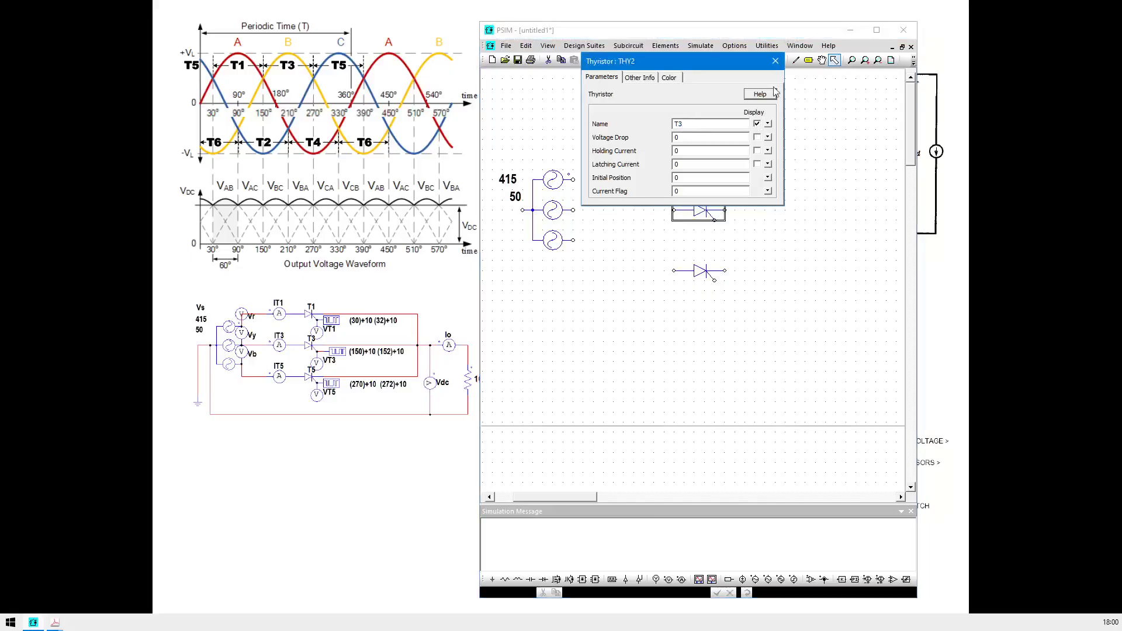
left_click(776, 60)
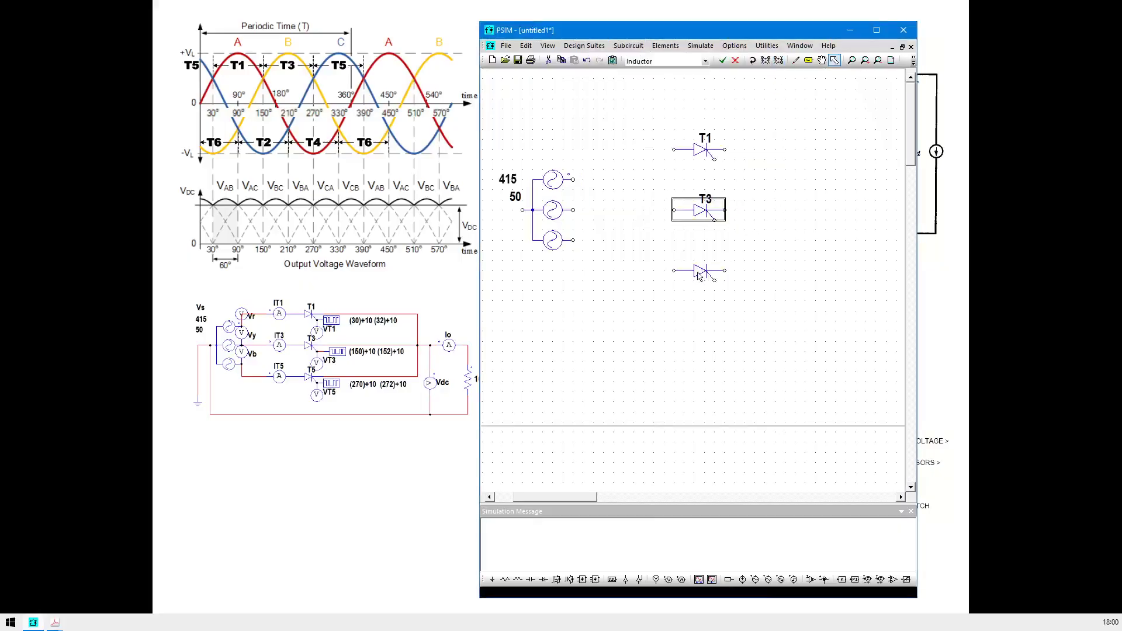
Rename the lower thyristor T5 and display its name on the schematic.
double_click(698, 272)
left_click(678, 124)
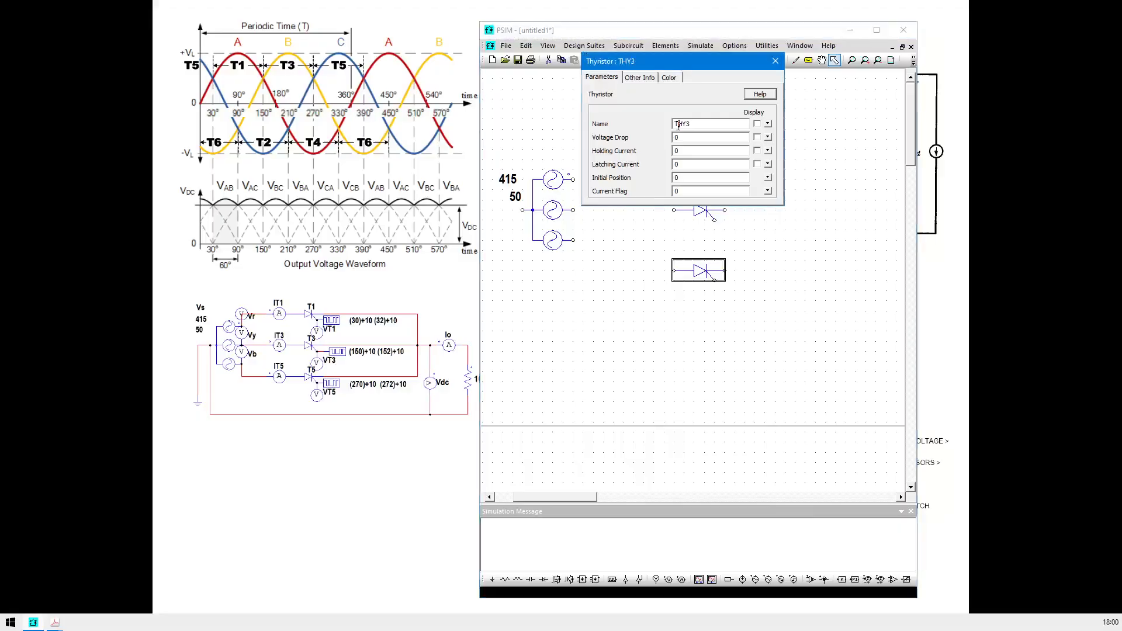
left_click_drag(678, 124, 706, 123)
type("5")
left_click(776, 61)
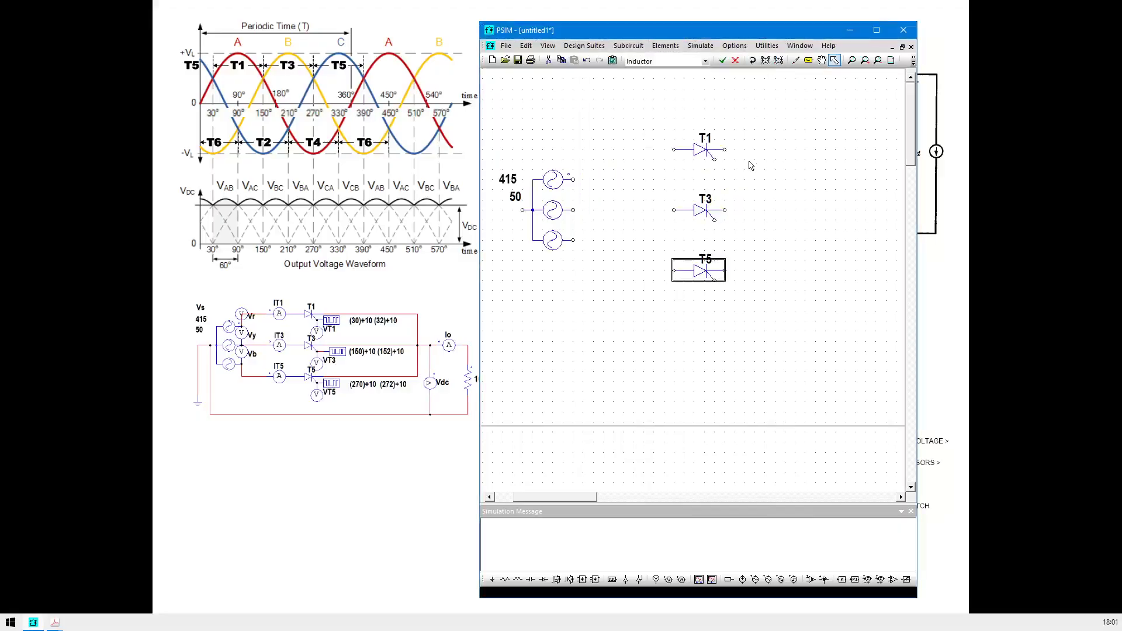
left_click(767, 279)
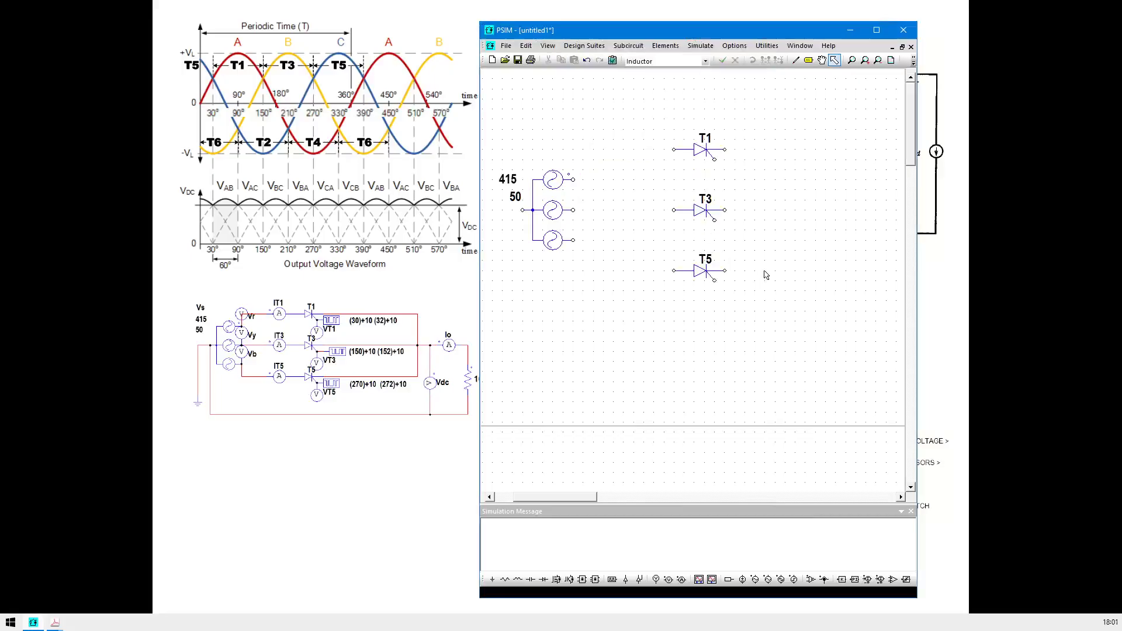
Wire the three source phases to the anodes of T1, T3 and T5, one phase per thyristor.
left_click(795, 59)
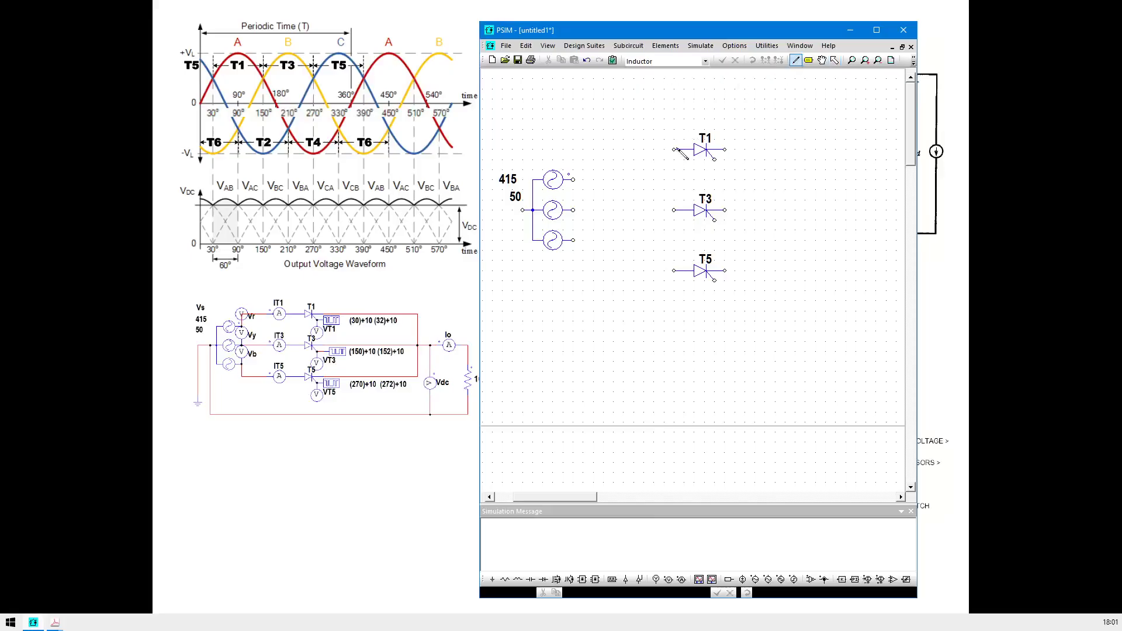
left_click_drag(673, 151, 674, 210)
mouse_move(674, 271)
left_mouse_down()
mouse_move(653, 270)
mouse_move(653, 240)
mouse_move(574, 240)
left_mouse_up()
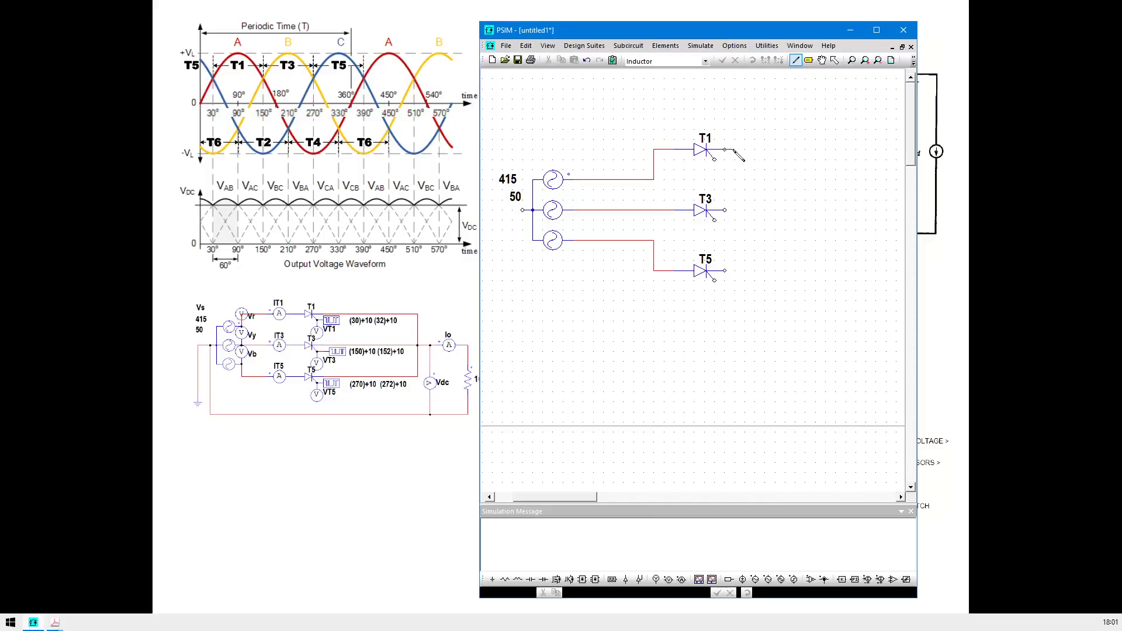
Draw horizontal output wires to the right from the cathodes of T1 and T5.
left_click_drag(725, 150, 790, 152)
left_click(789, 153)
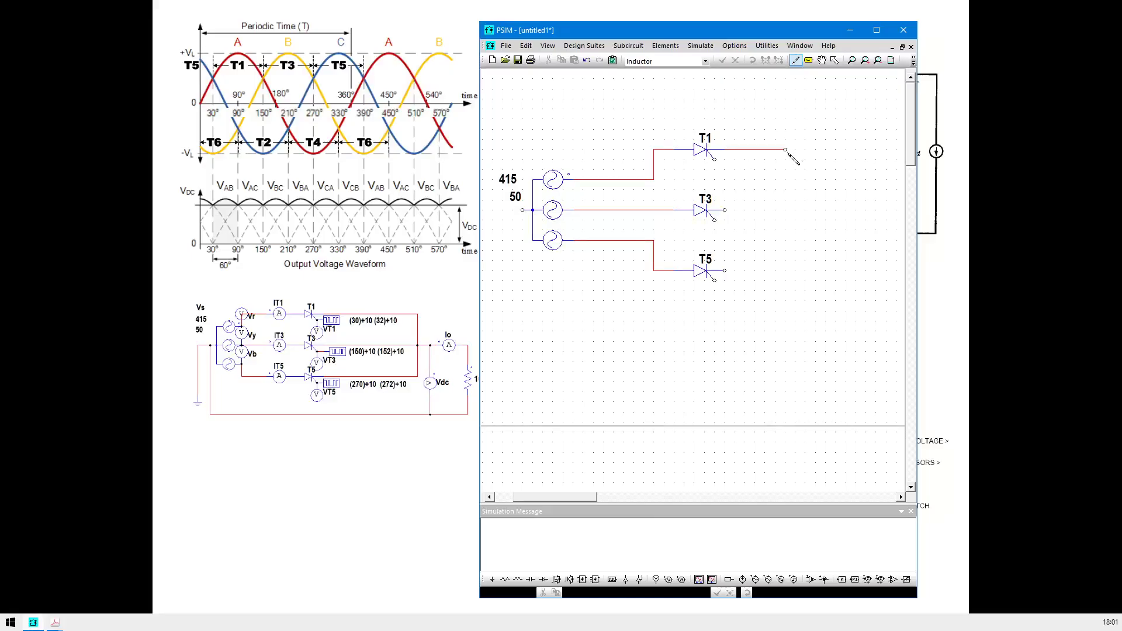
left_click(725, 270)
left_click(795, 270)
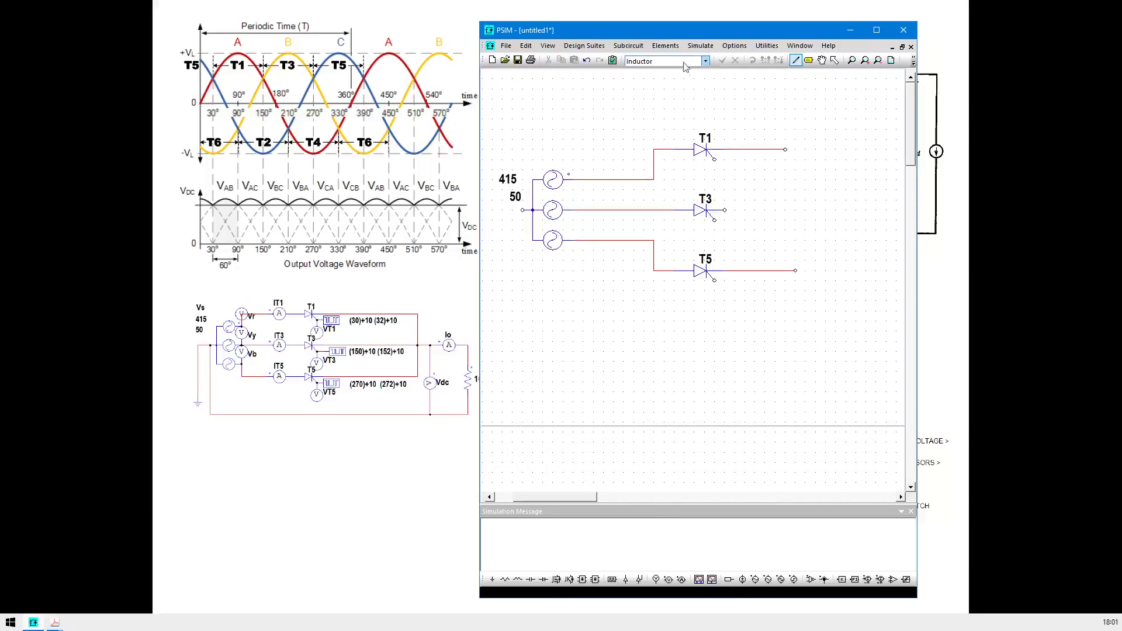
Place a resistor in vertical orientation to the right of the thyristors.
left_click(667, 46)
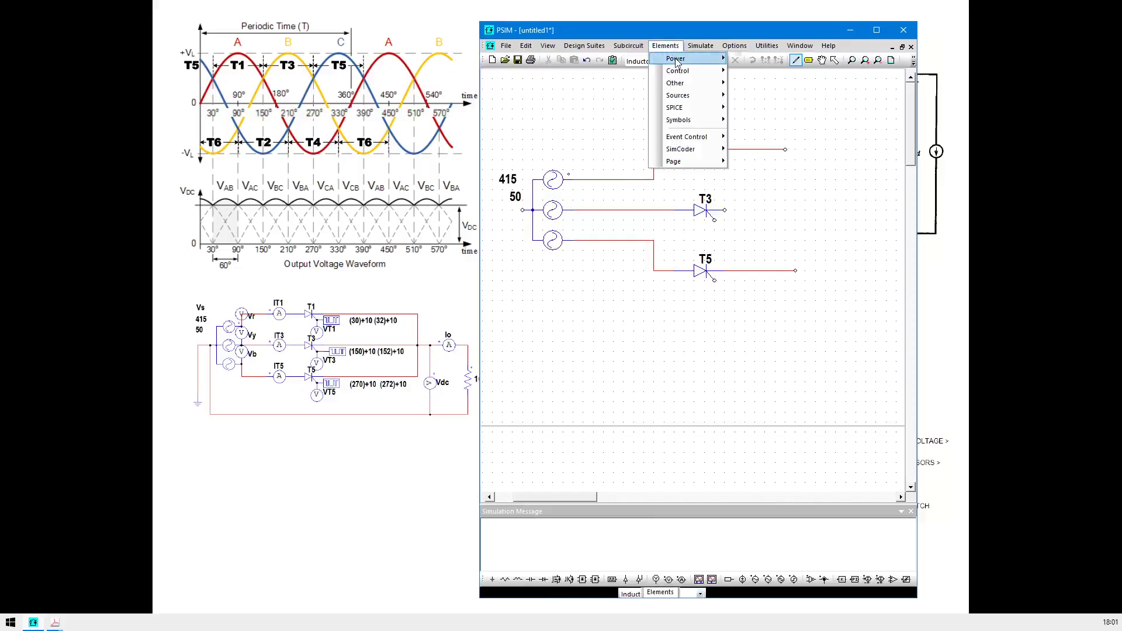
mouse_move(681, 59)
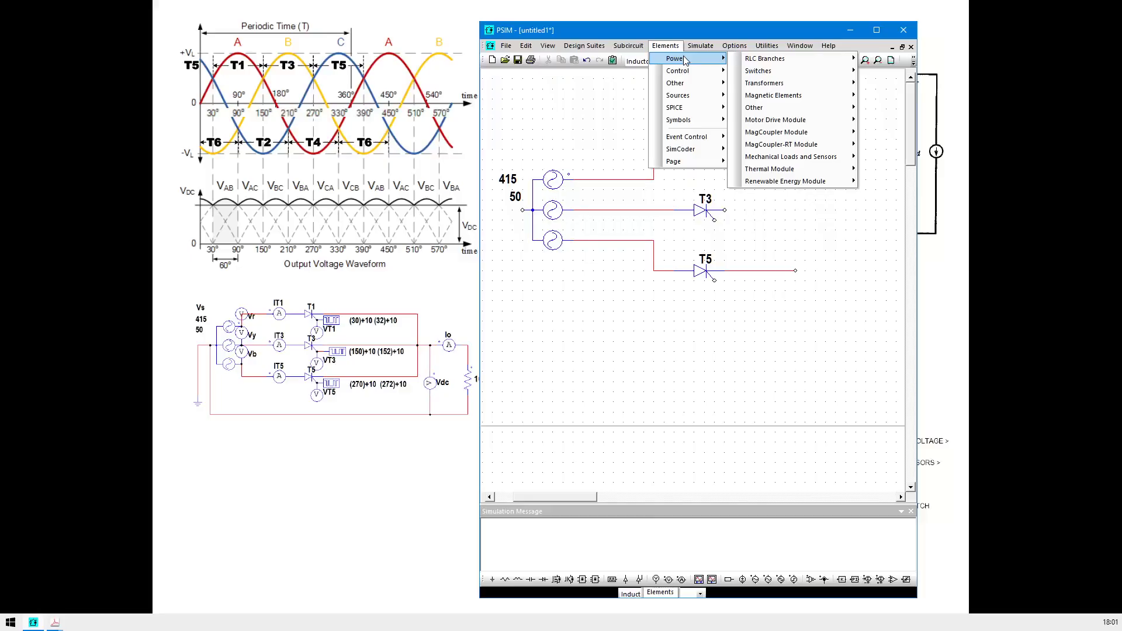
mouse_move(773, 62)
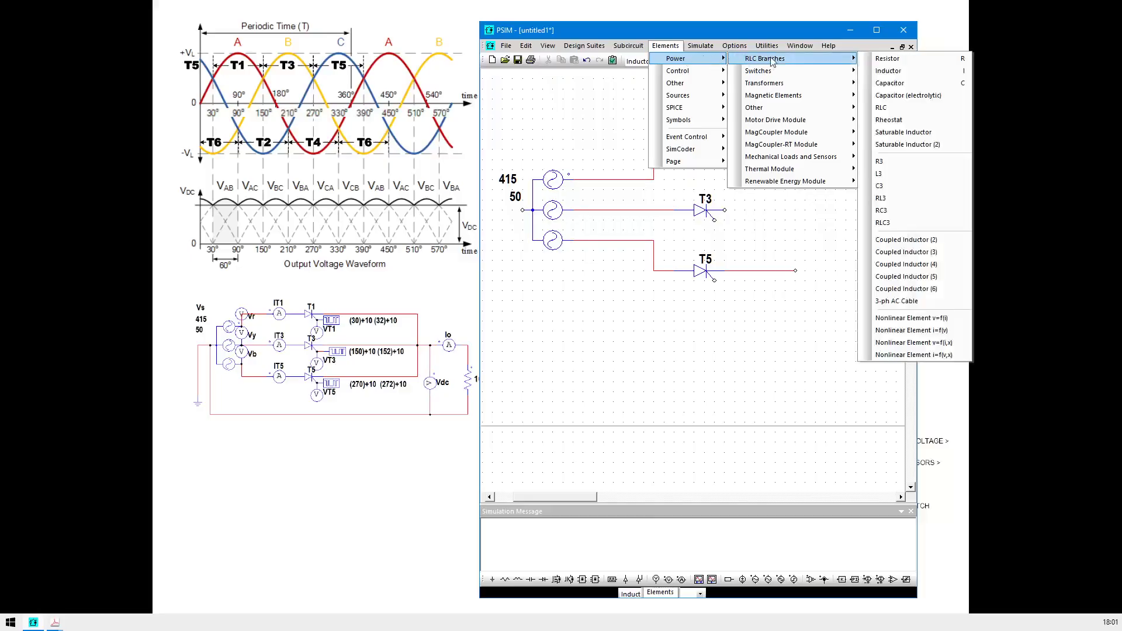
left_click(890, 61)
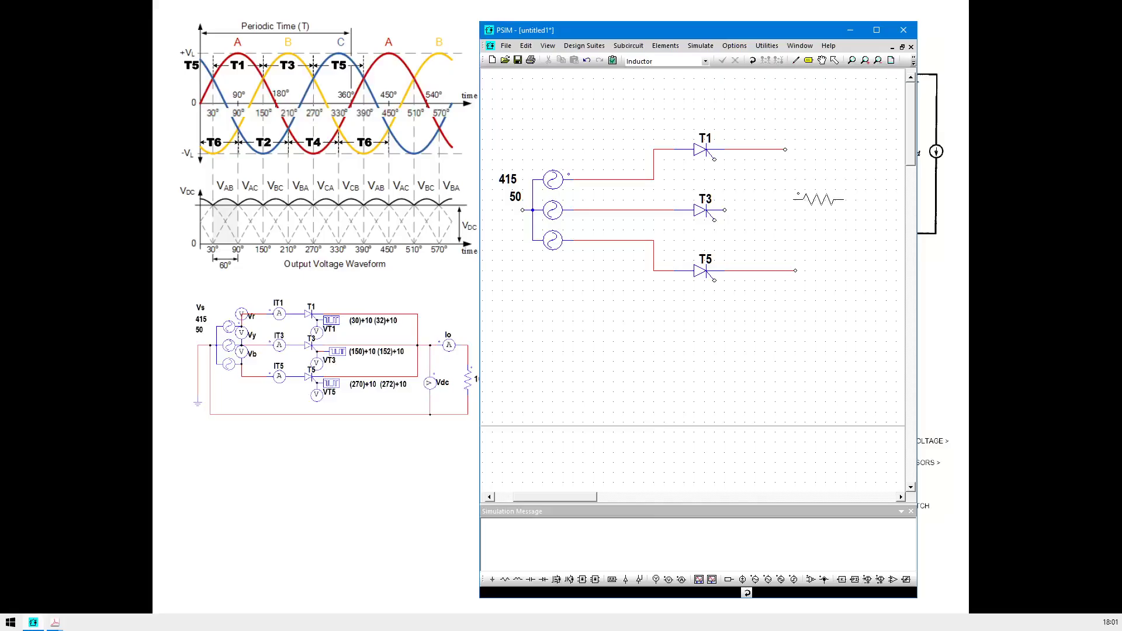
right_click(819, 200)
right_click(808, 201)
right_click(809, 202)
right_click(808, 202)
right_click(809, 201)
left_click(809, 203)
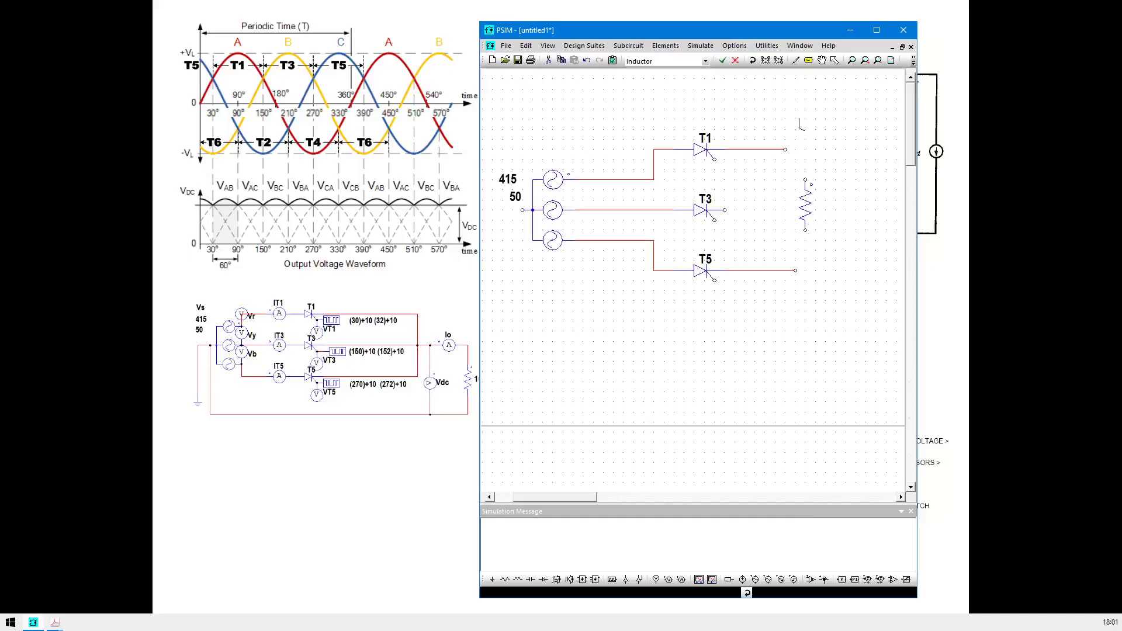
left_click(835, 60)
left_click(811, 206)
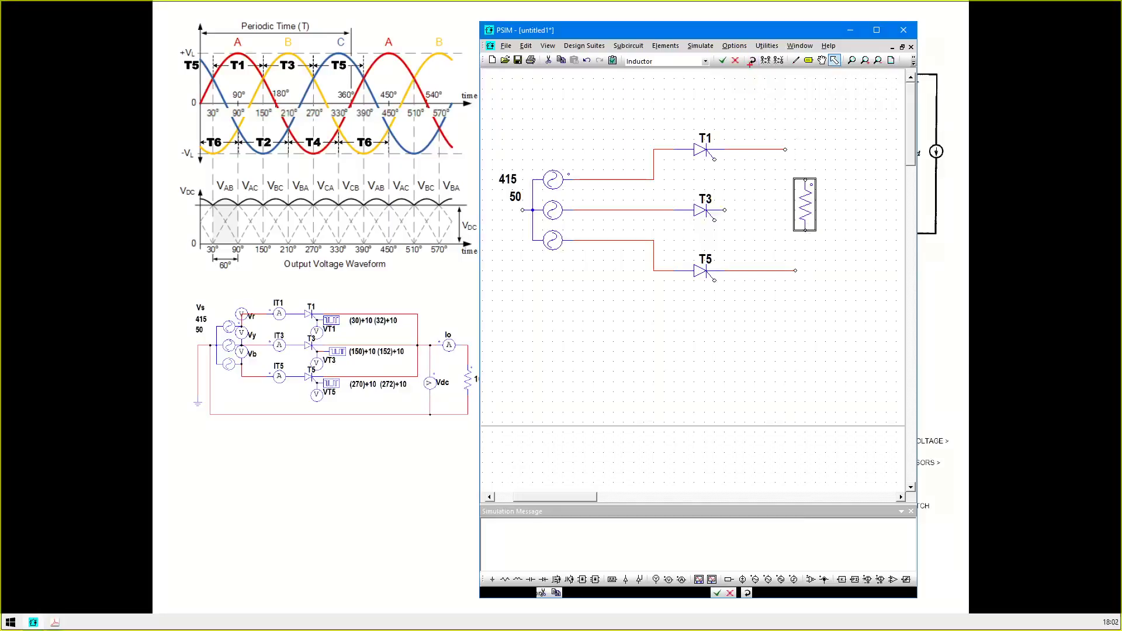
left_click_drag(771, 81, 842, 118)
key("Escape")
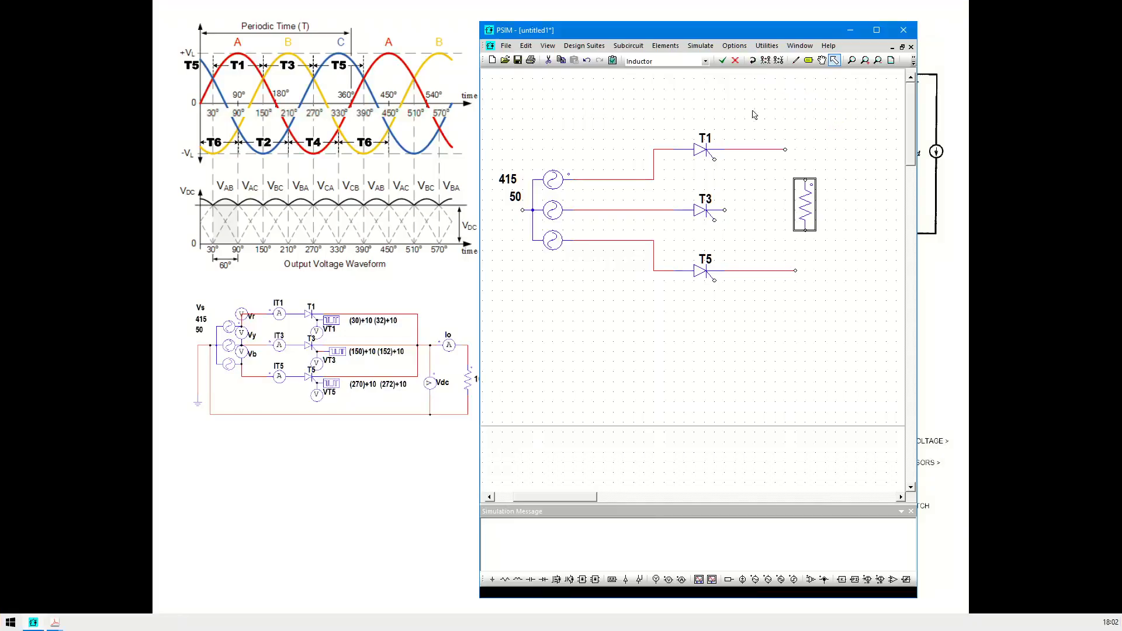
left_click(824, 165)
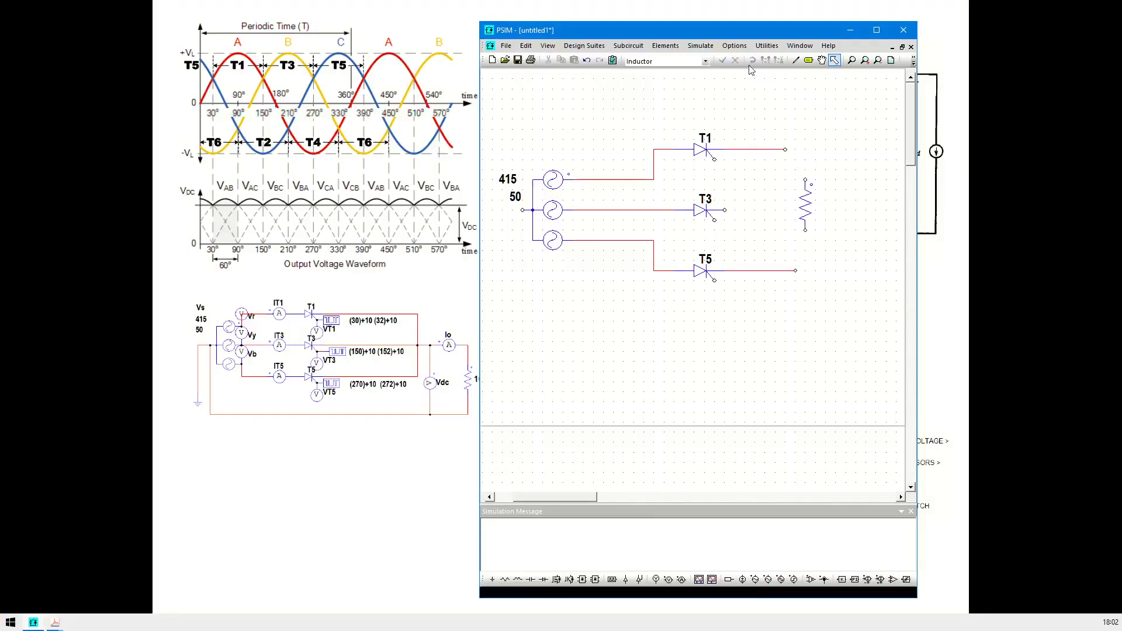
Wire the resistor's two terminals to the output wires of T1 and T5.
left_click(795, 59)
left_click_drag(806, 179, 786, 150)
left_click_drag(805, 230, 796, 270)
Delete the horizontal output wires between the cathodes of T1 and T5 and the resistor's leads.
left_click(835, 60)
left_click(755, 151)
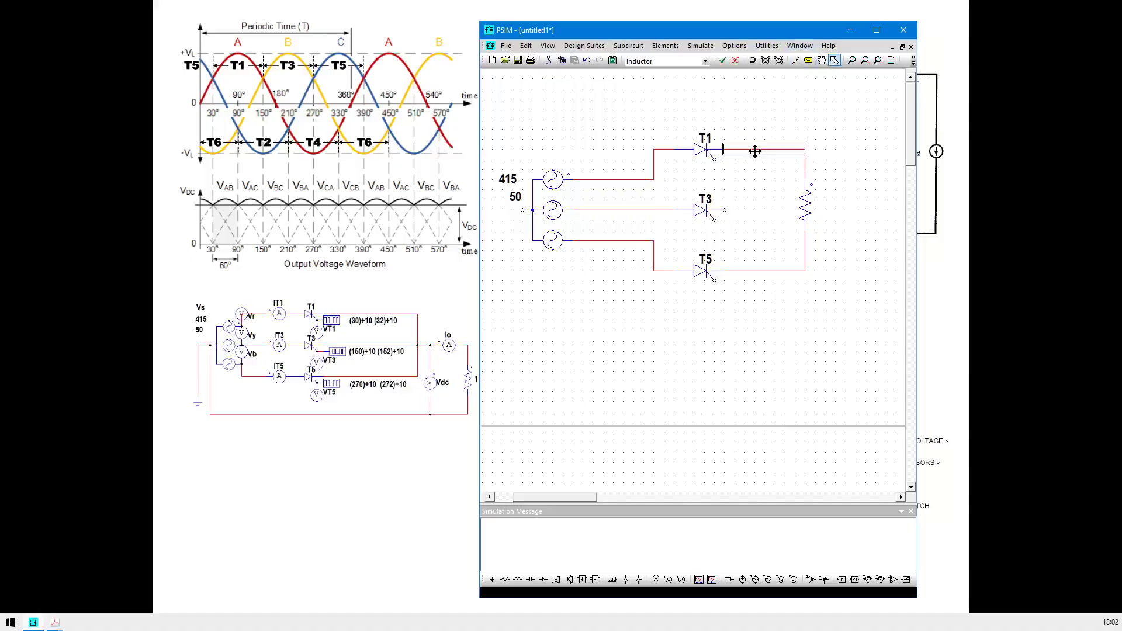
key("Delete")
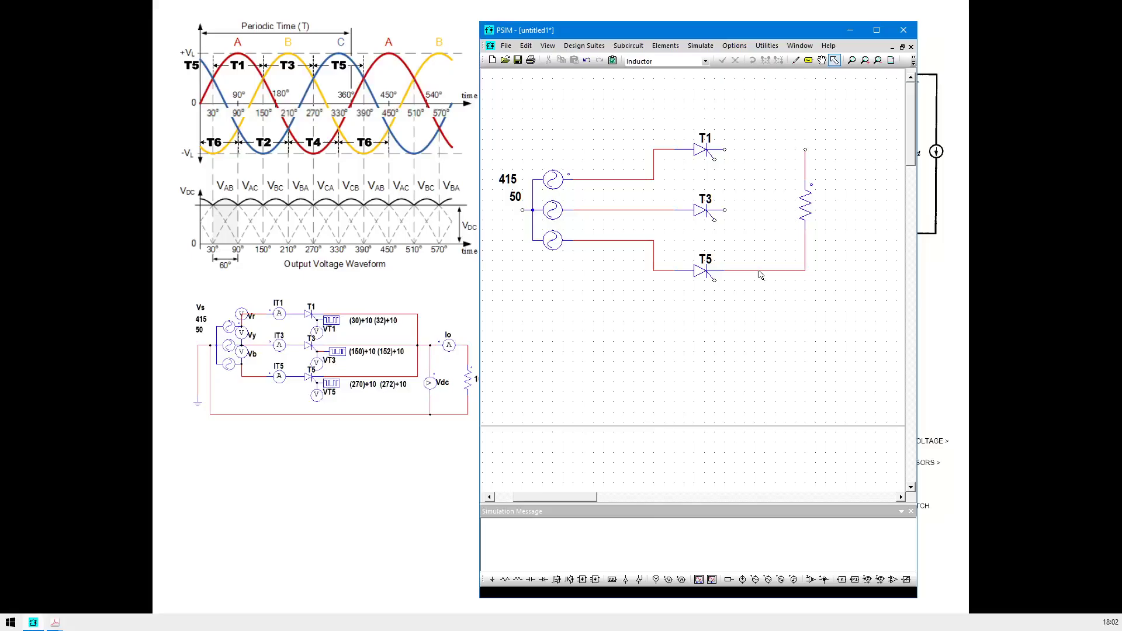
left_click(760, 270)
key("Delete")
Wire the cathodes of T1, T3 and T5 together at one common node.
left_click(796, 60)
mouse_move(725, 149)
left_mouse_down()
mouse_move(744, 150)
mouse_move(746, 256)
mouse_move(726, 271)
left_mouse_up()
left_click_drag(725, 210, 745, 210)
Delete the leftover wires on the resistor's ends and move the resistor down and farther right of the thyristors.
left_click(834, 60)
left_click(805, 203)
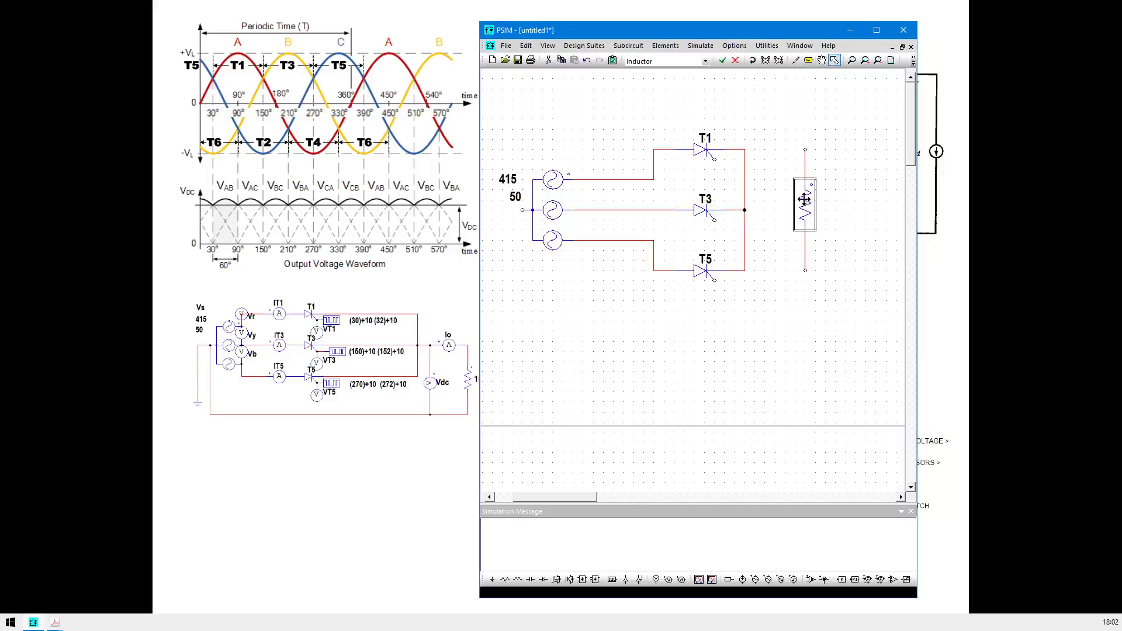
left_click(805, 161)
key("Delete")
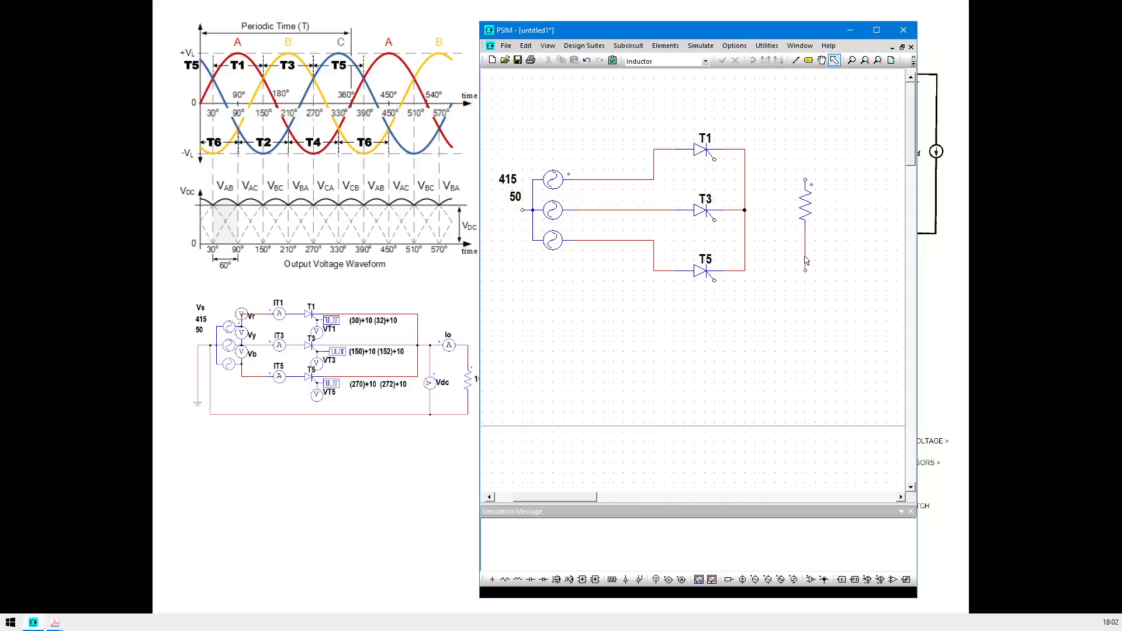
left_click(805, 200)
left_click_drag(805, 200, 839, 277)
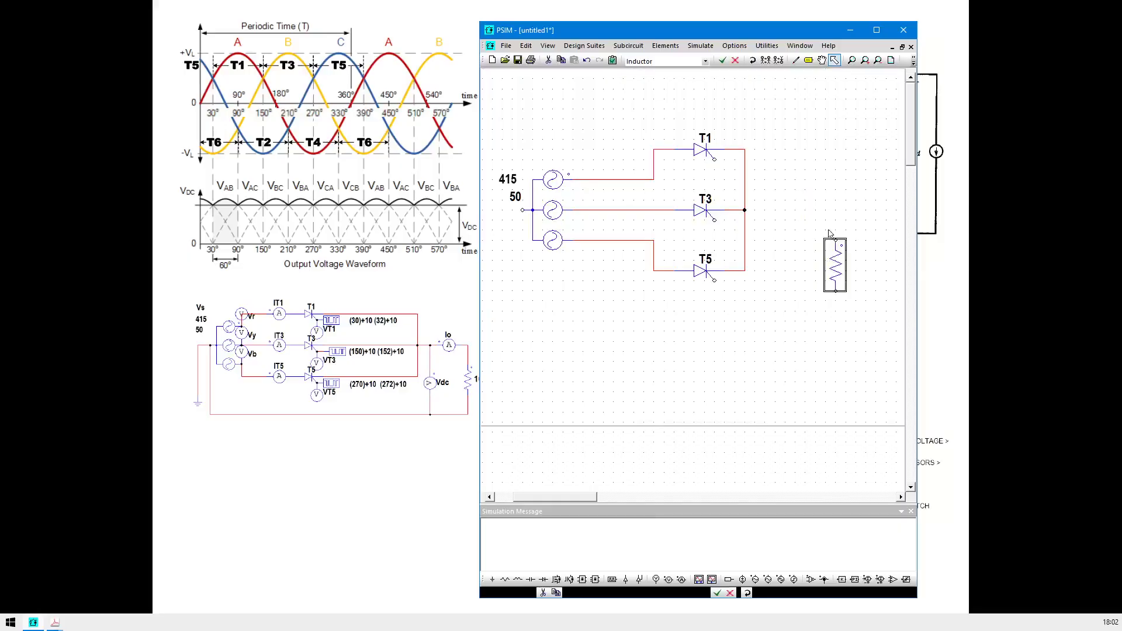
Wire the resistor's upper end to the common cathode node and its lower end back to the source neutral.
left_click(796, 60)
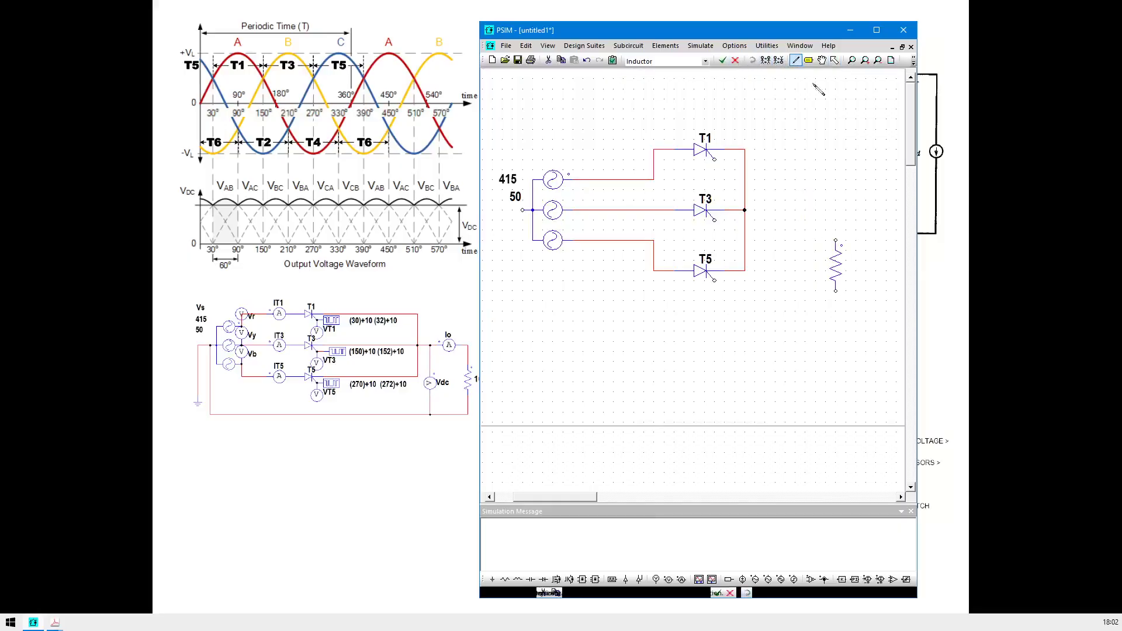
left_click_drag(837, 240, 745, 210)
left_click_drag(836, 291, 512, 321)
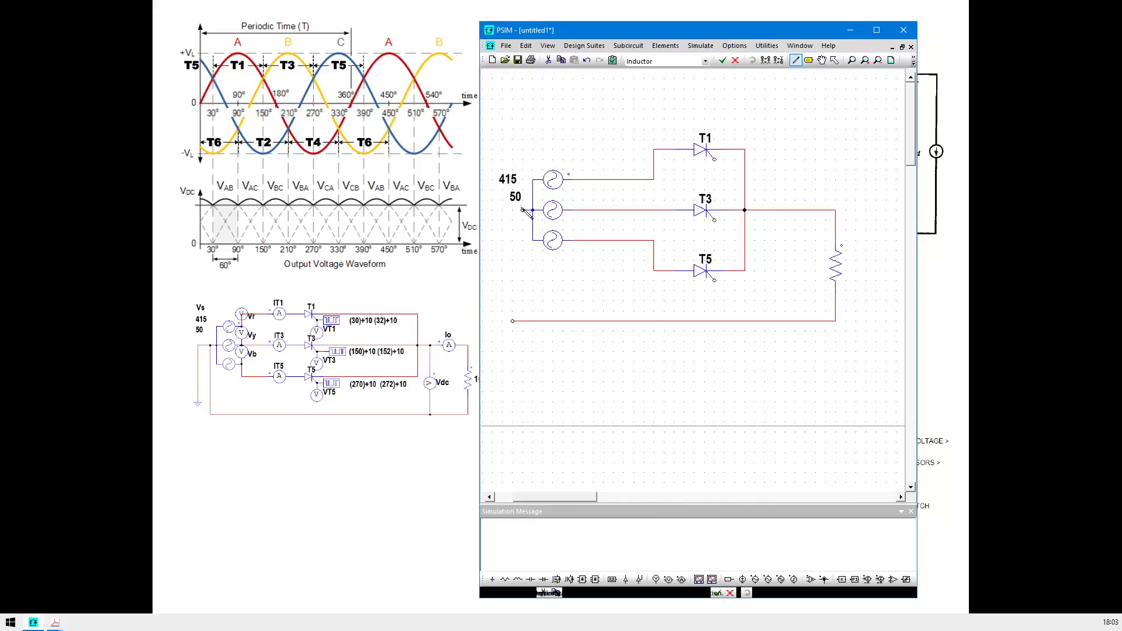
left_click_drag(522, 211, 513, 321)
Place a ground at the lower-left corner of the neutral return wire.
left_click(666, 47)
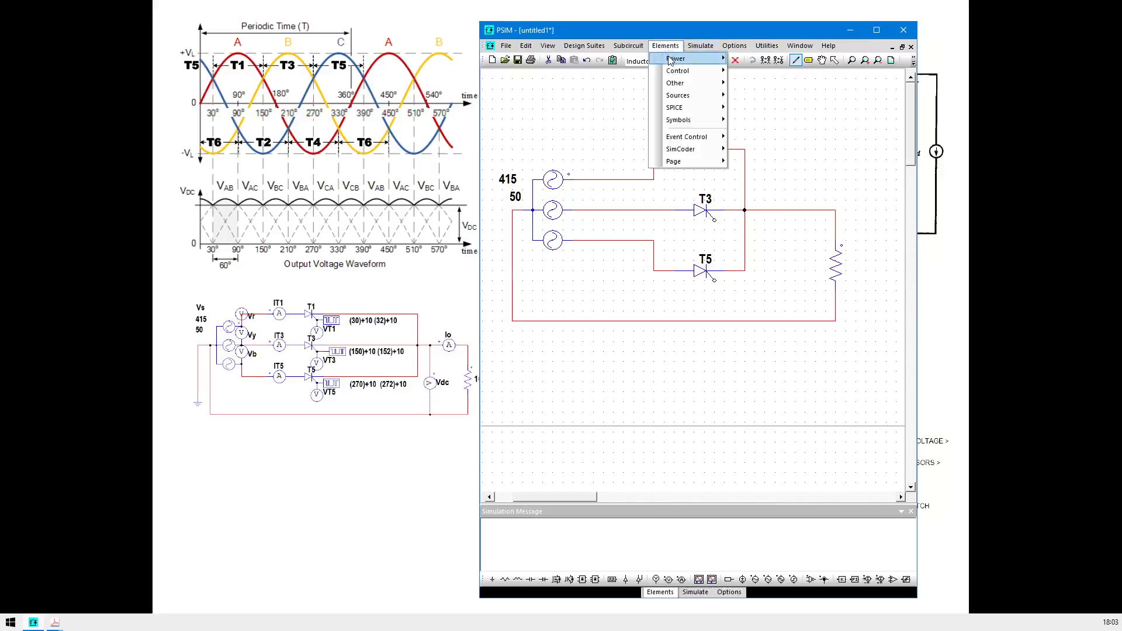
mouse_move(675, 99)
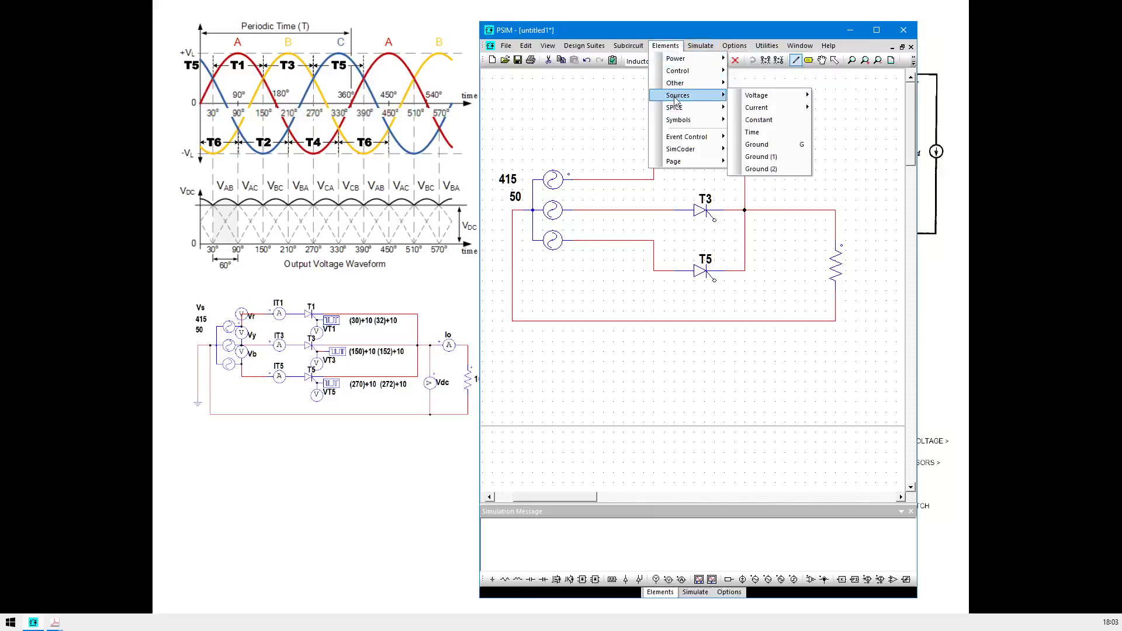
left_click(767, 144)
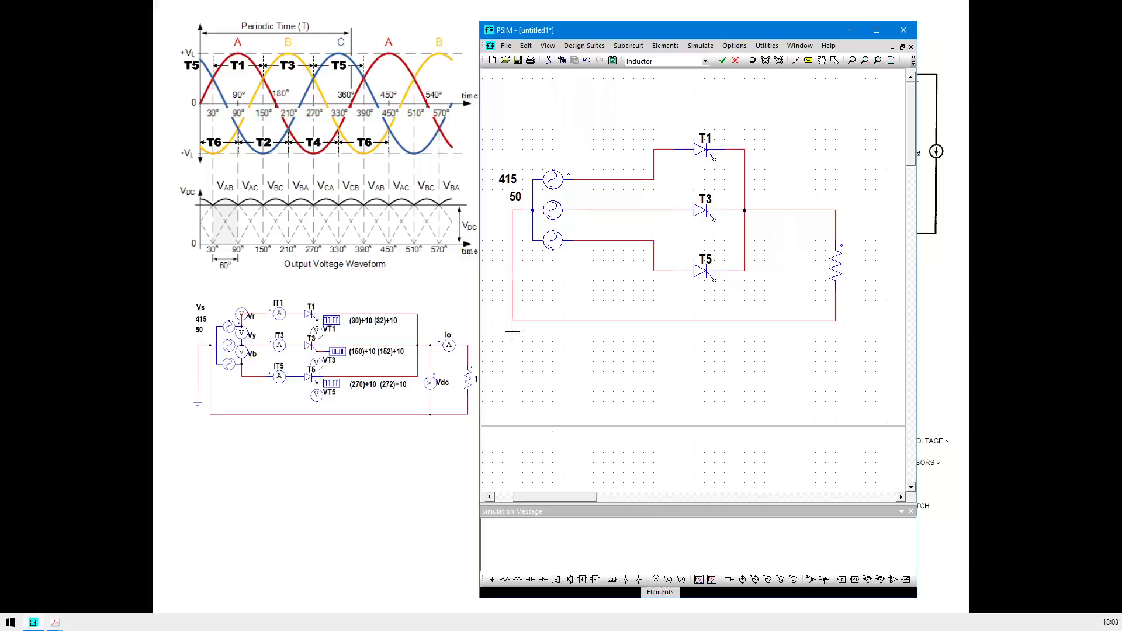
left_click(513, 330)
Rename the load resistor Rload and display its name and resistance on the schematic.
left_click(838, 62)
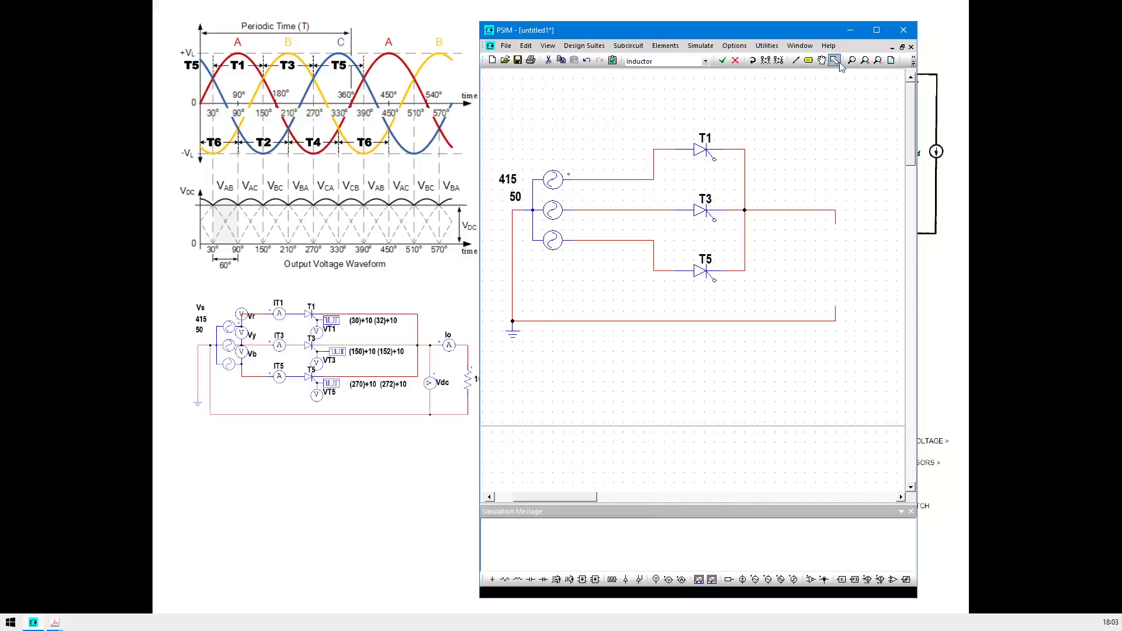
double_click(832, 268)
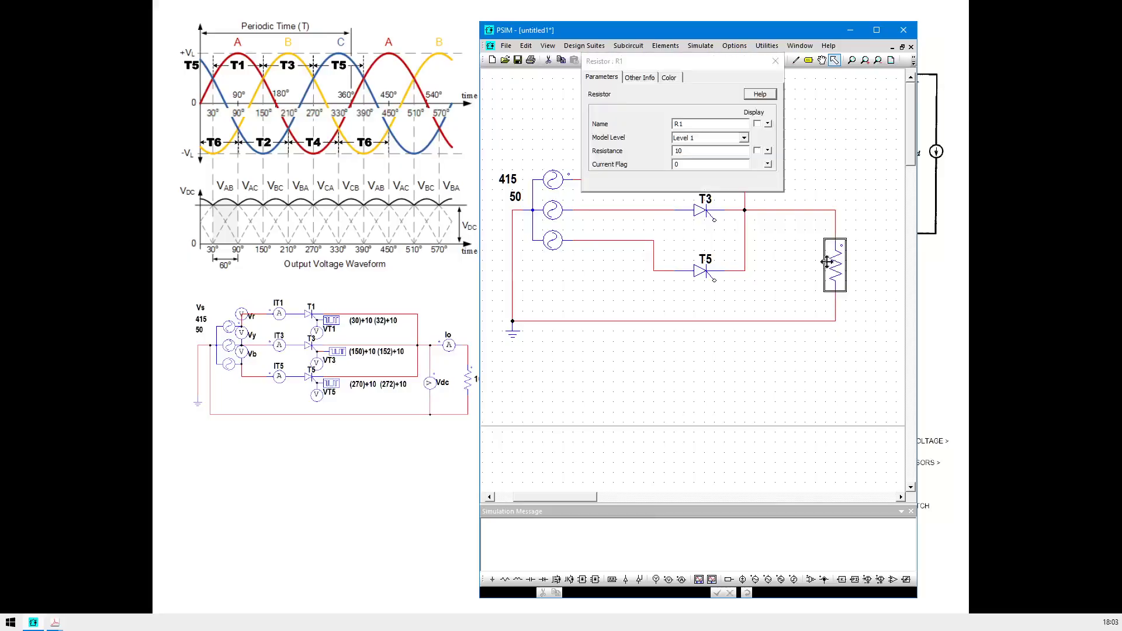
left_click(680, 125)
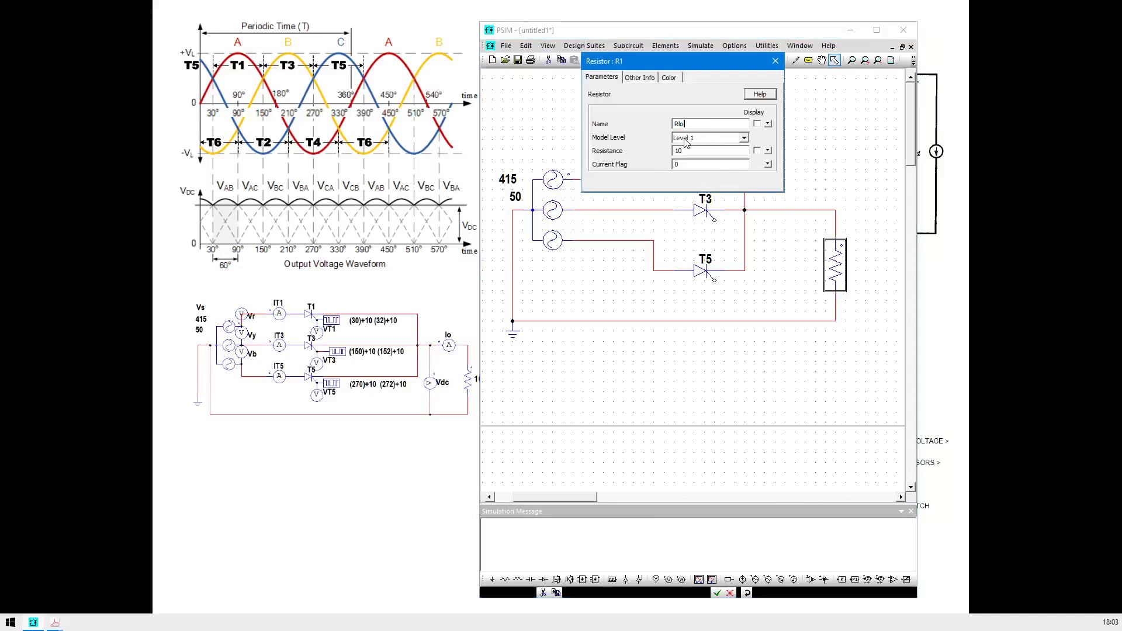
type("Rload")
left_click(757, 124)
left_click(757, 151)
left_click(775, 61)
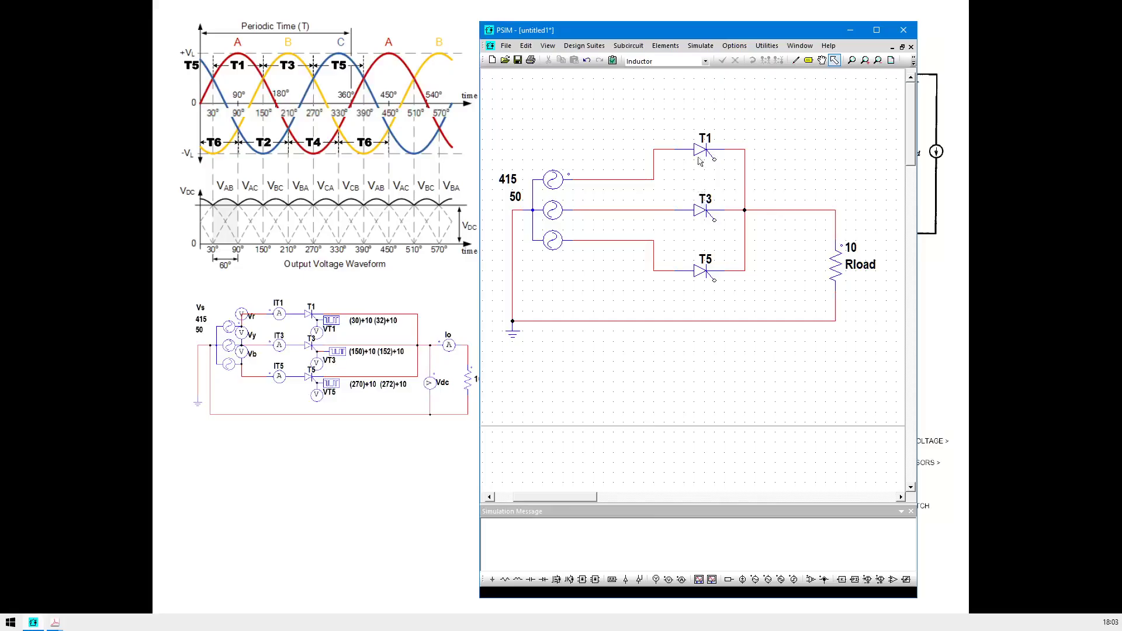
Place a gating block, turned to face left, at the gate of thyristor T1.
left_click(703, 46)
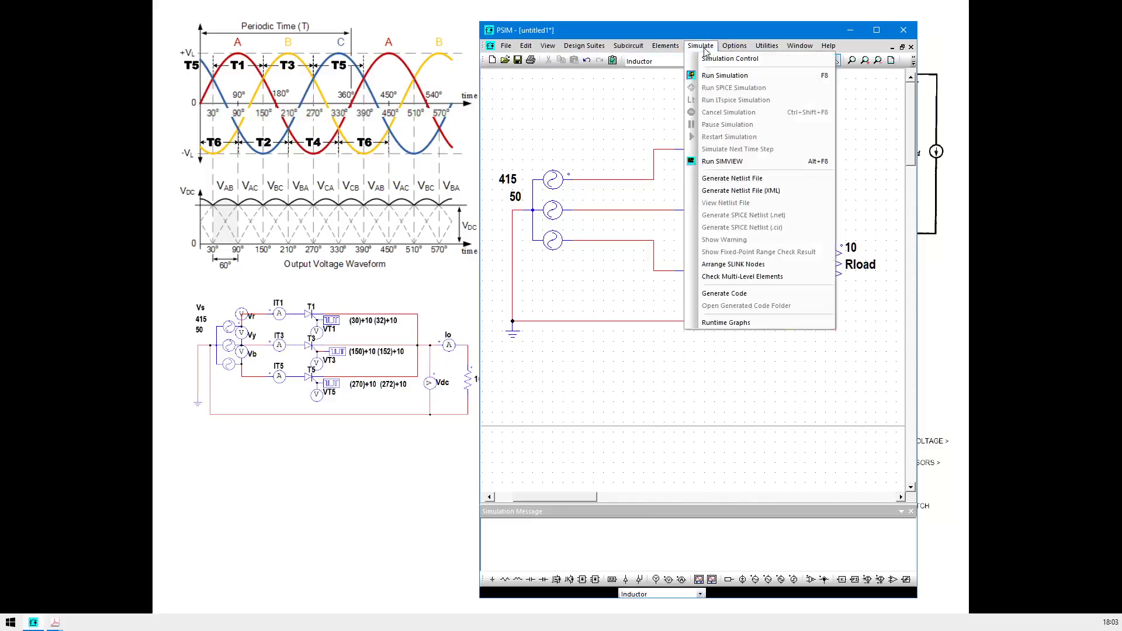
mouse_move(670, 52)
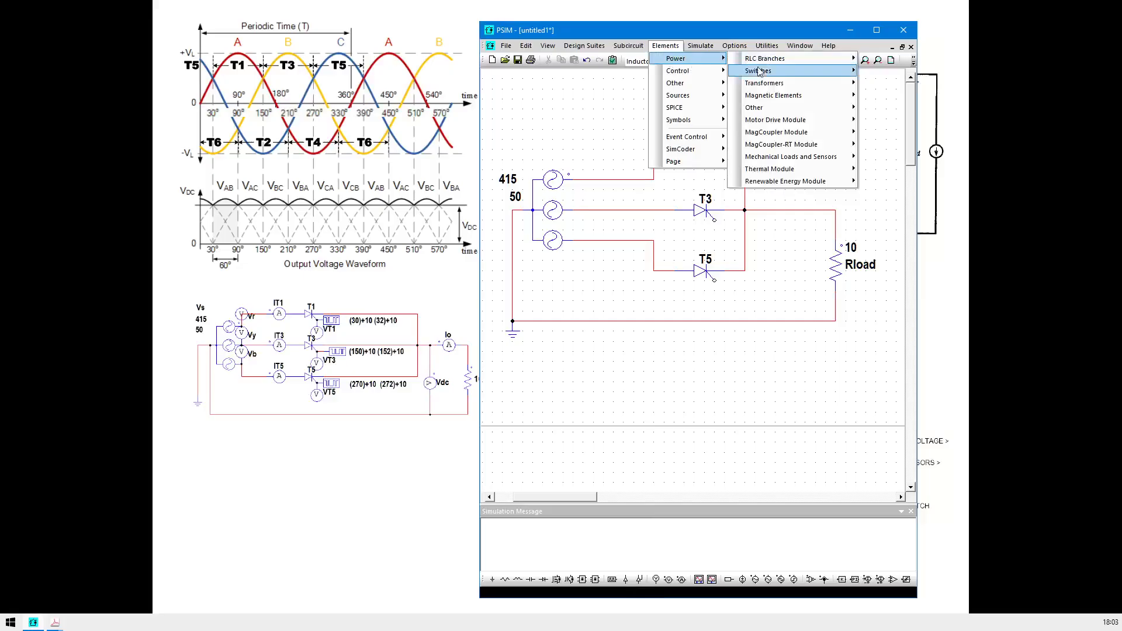
mouse_move(762, 72)
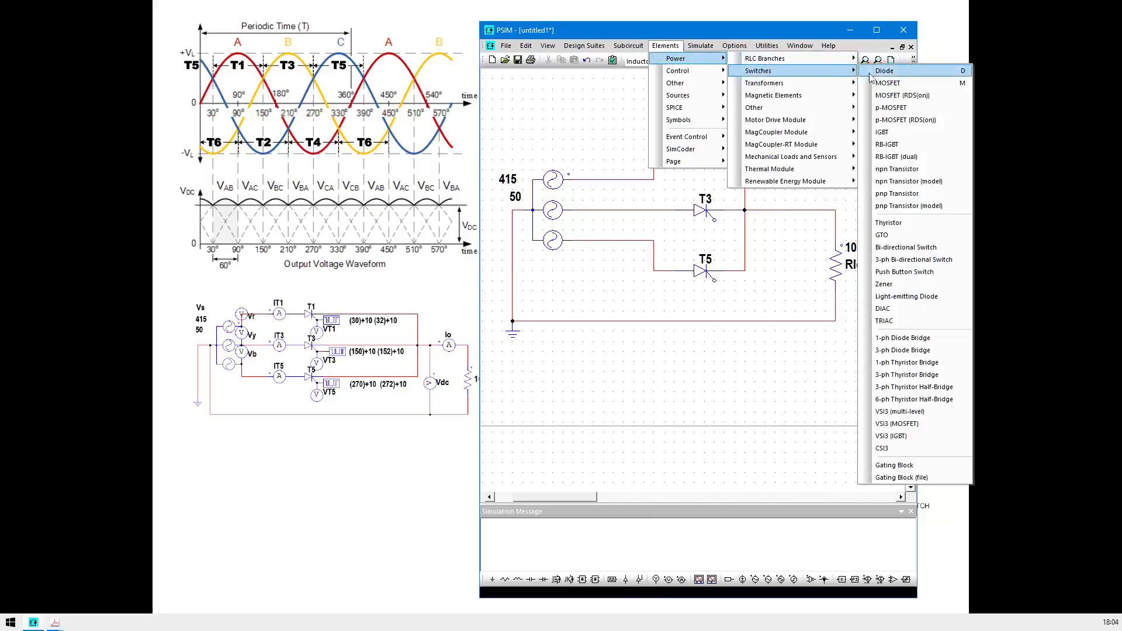
left_click(910, 465)
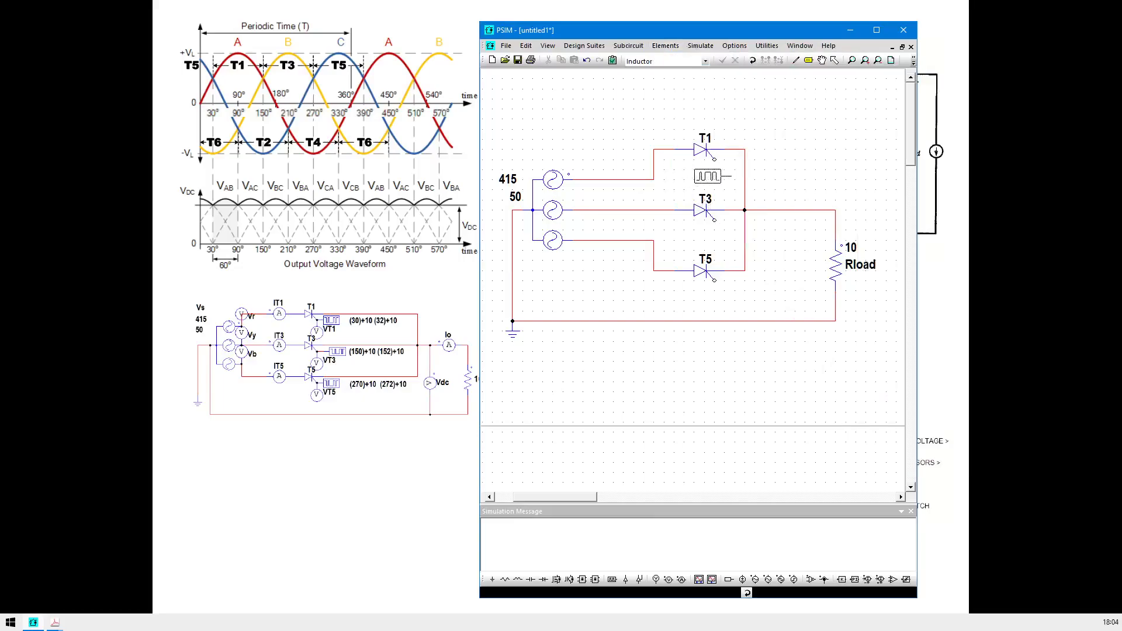
right_click(711, 171)
right_click(711, 173)
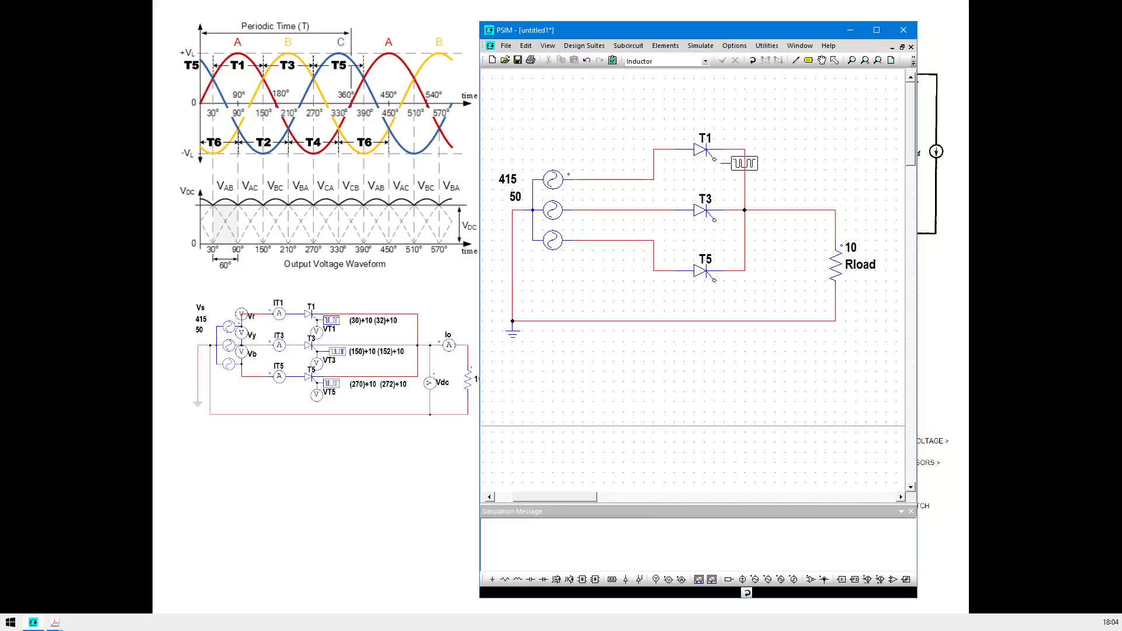
left_click(739, 159)
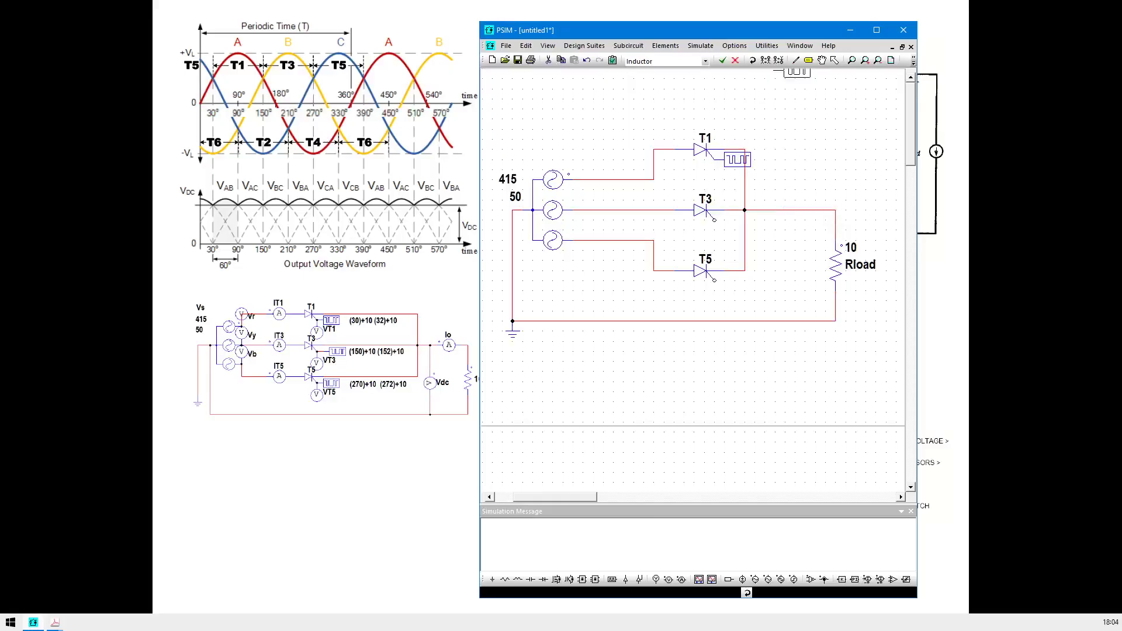
Place two more gating blocks at the gates of thyristors T3 and T5.
left_click(836, 62)
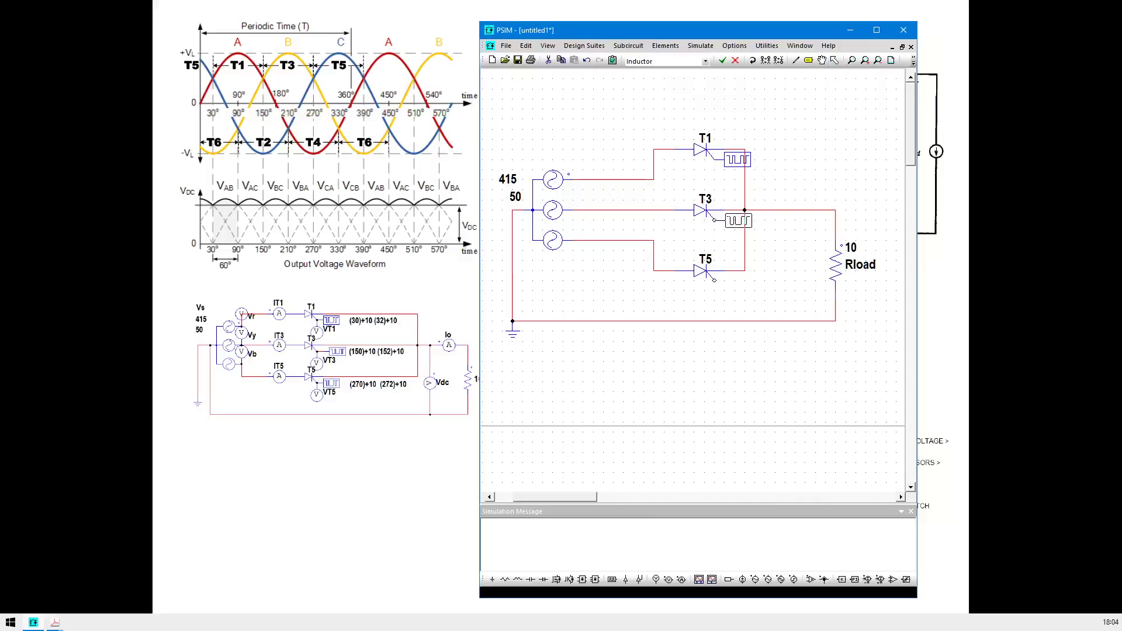
left_click(738, 220)
left_click(737, 281)
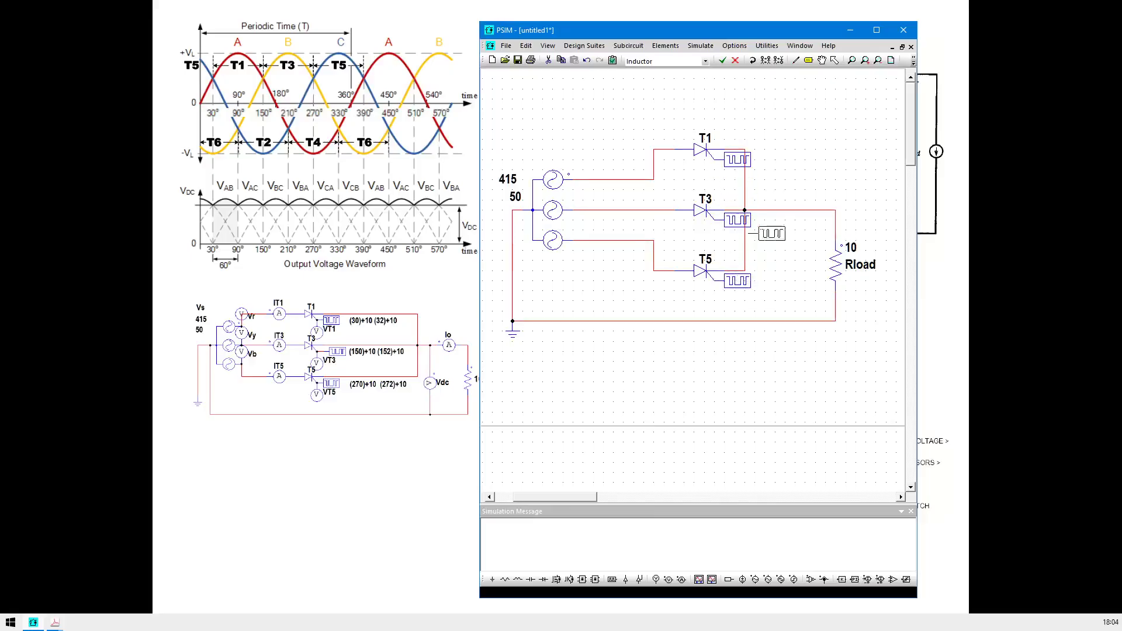
left_click(834, 60)
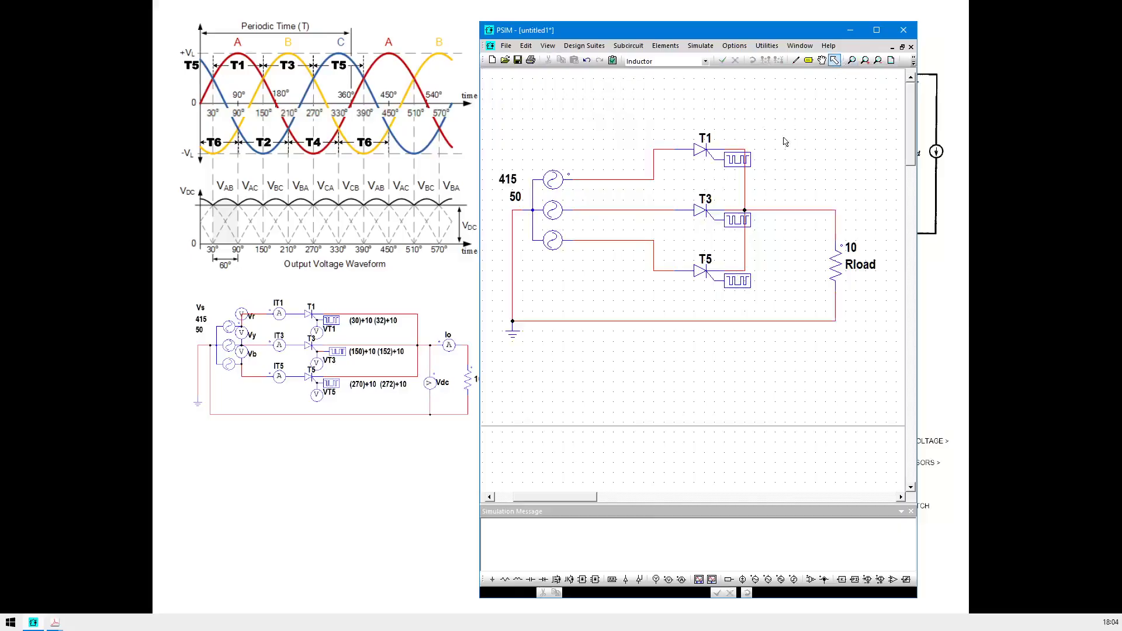
Set the frequency of T1's gating block to 50 and display it on the schematic.
double_click(738, 164)
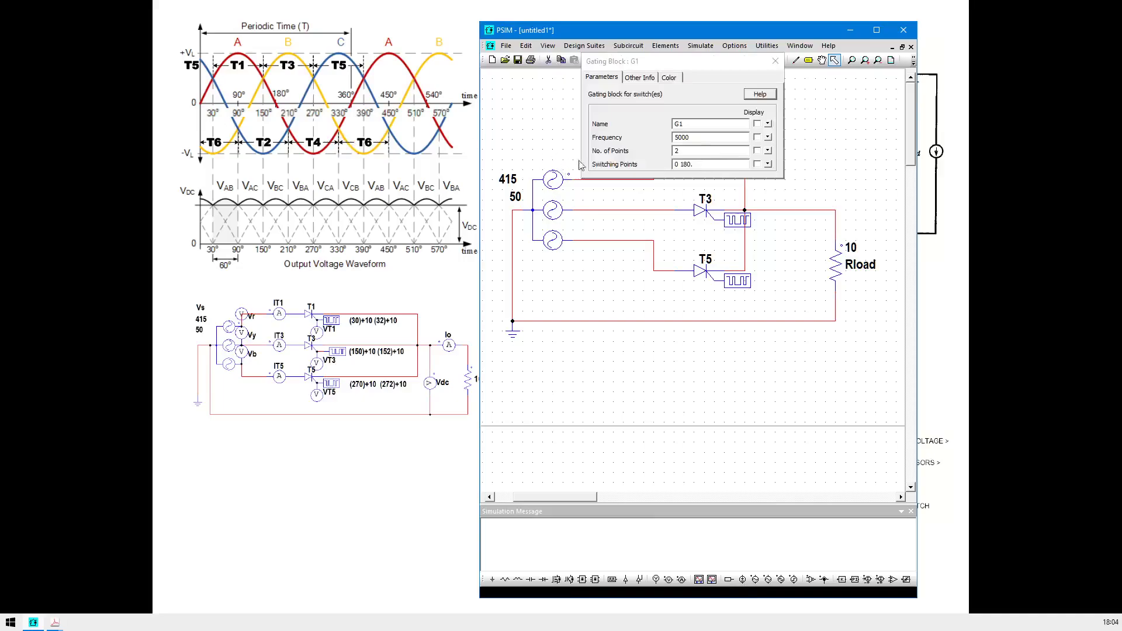
left_click(698, 136)
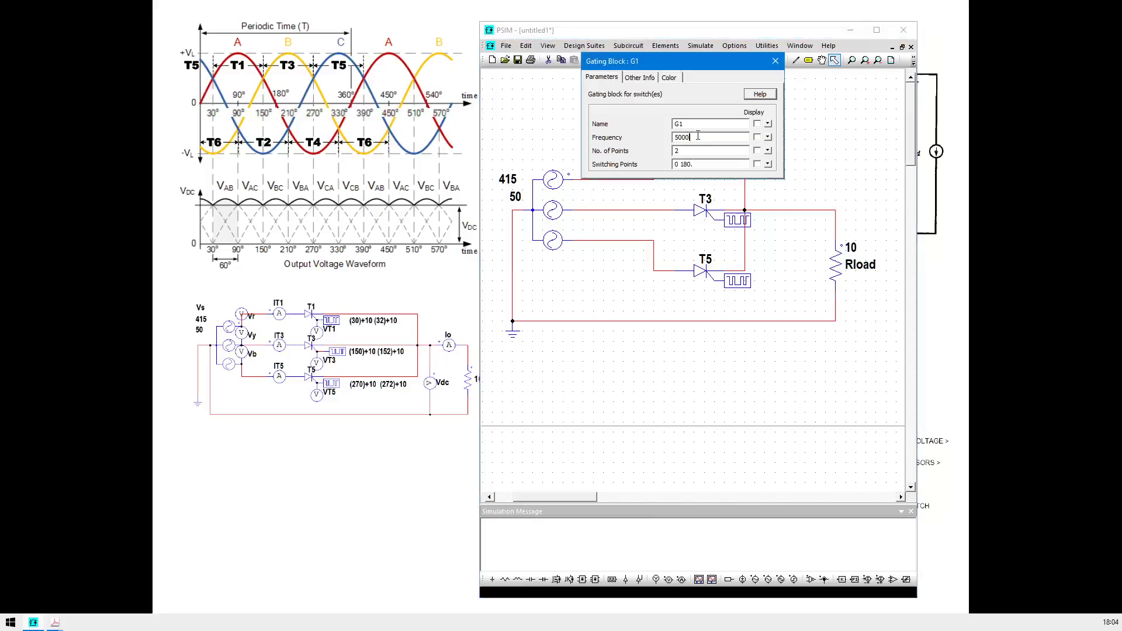
key("BackSpace")
key("BackSpace")
left_click(757, 137)
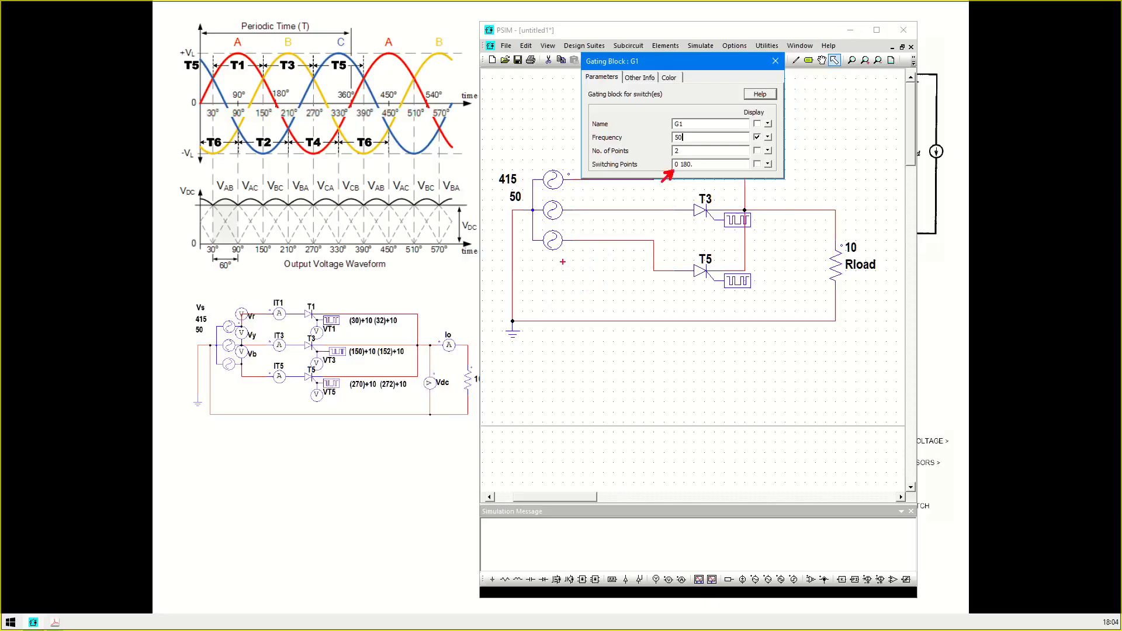
left_click_drag(563, 260, 563, 302)
left_click_drag(563, 262, 649, 261)
left_click_drag(663, 261, 663, 304)
left_click_drag(562, 310, 571, 310)
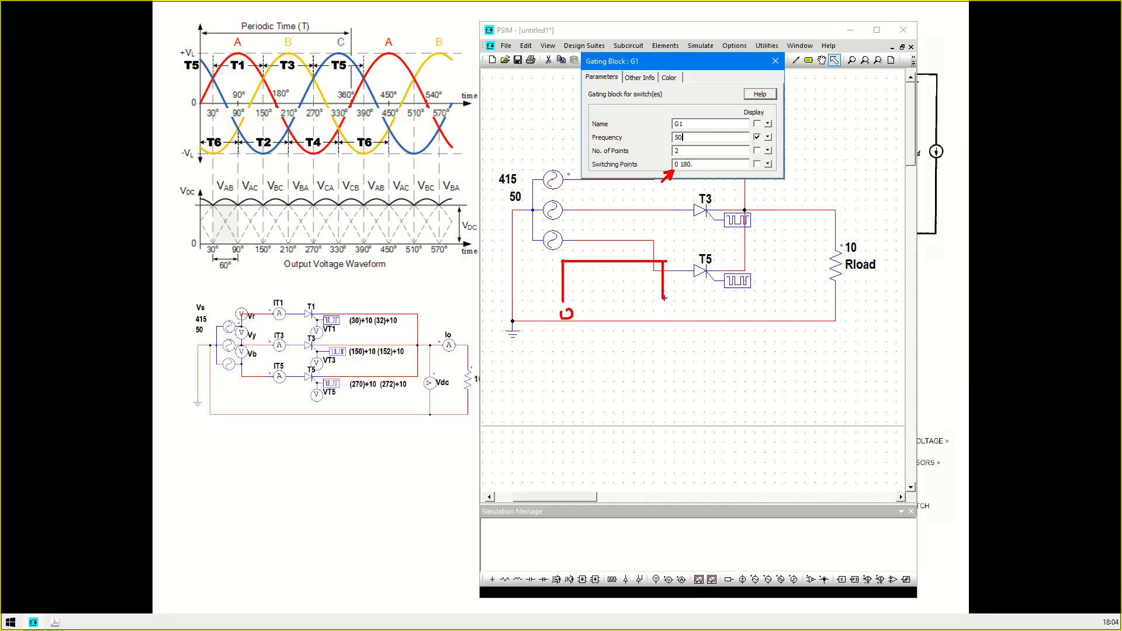
mouse_move(664, 298)
left_mouse_down()
mouse_move(681, 298)
mouse_move(684, 268)
mouse_move(684, 292)
mouse_move(705, 259)
mouse_move(735, 259)
mouse_move(734, 301)
mouse_move(805, 298)
left_mouse_up()
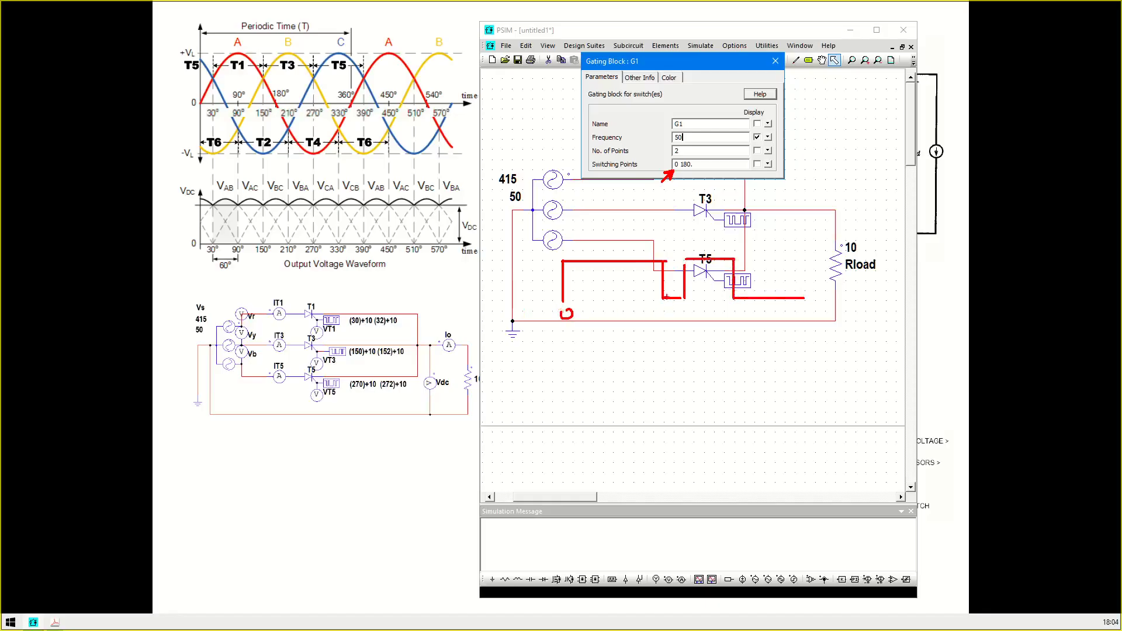
left_click_drag(678, 299, 684, 300)
key("Escape")
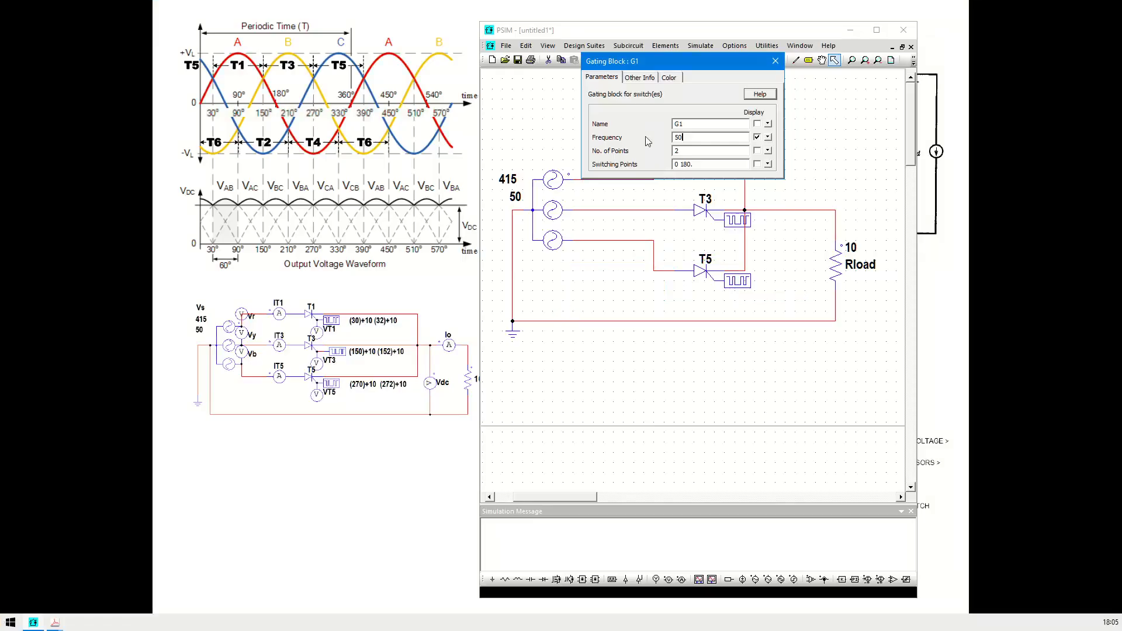
Set the switching points of T1's gating block to (30)+10 (32)+10 and display them on the schematic.
left_click(679, 165)
left_click_drag(697, 164, 656, 167)
key("ctrl+2")
left_click_drag(355, 323, 330, 355)
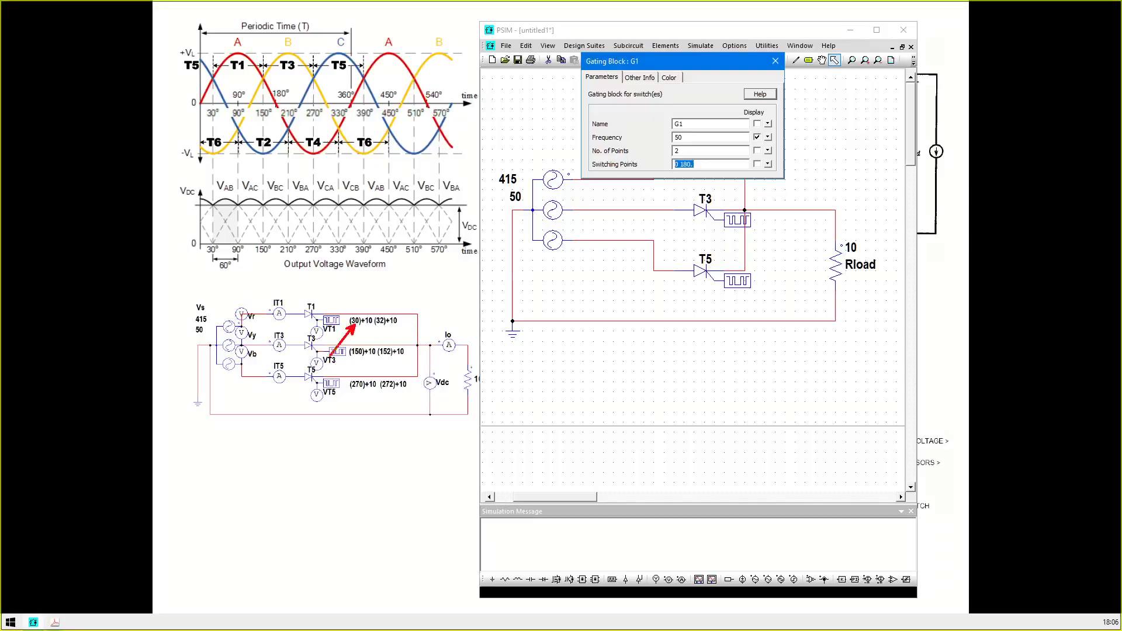
key("Escape")
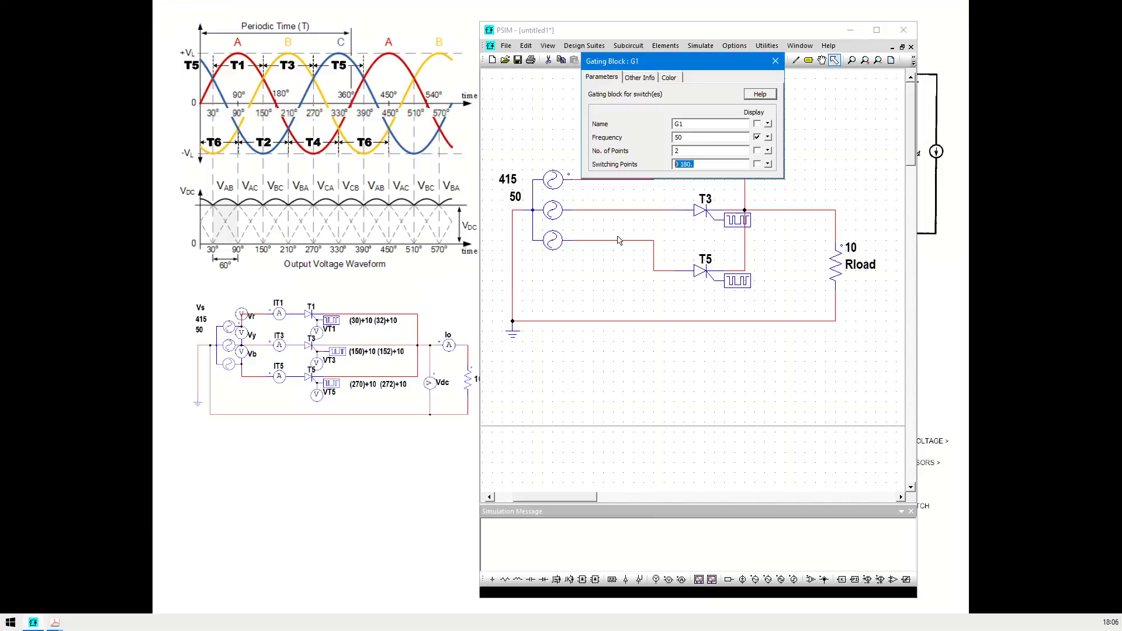
left_click(700, 166)
key("BackSpace")
key("BackSpace")
type("30)+10 (32)+10")
left_click(776, 61)
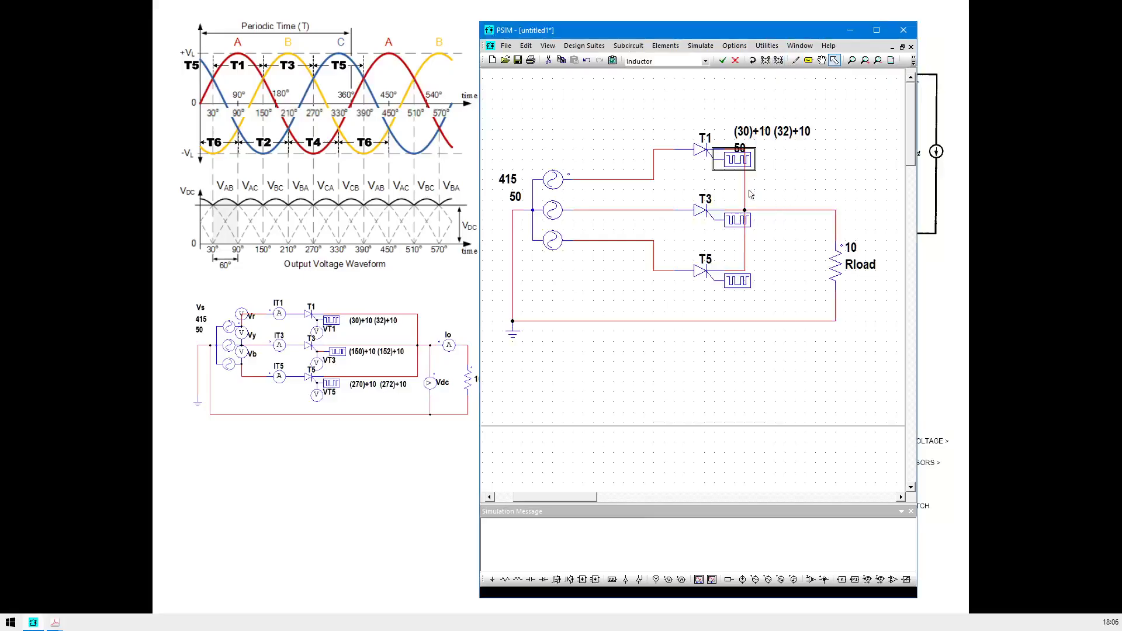
Hide the frequency label of T1's gating block on the schematic.
double_click(745, 164)
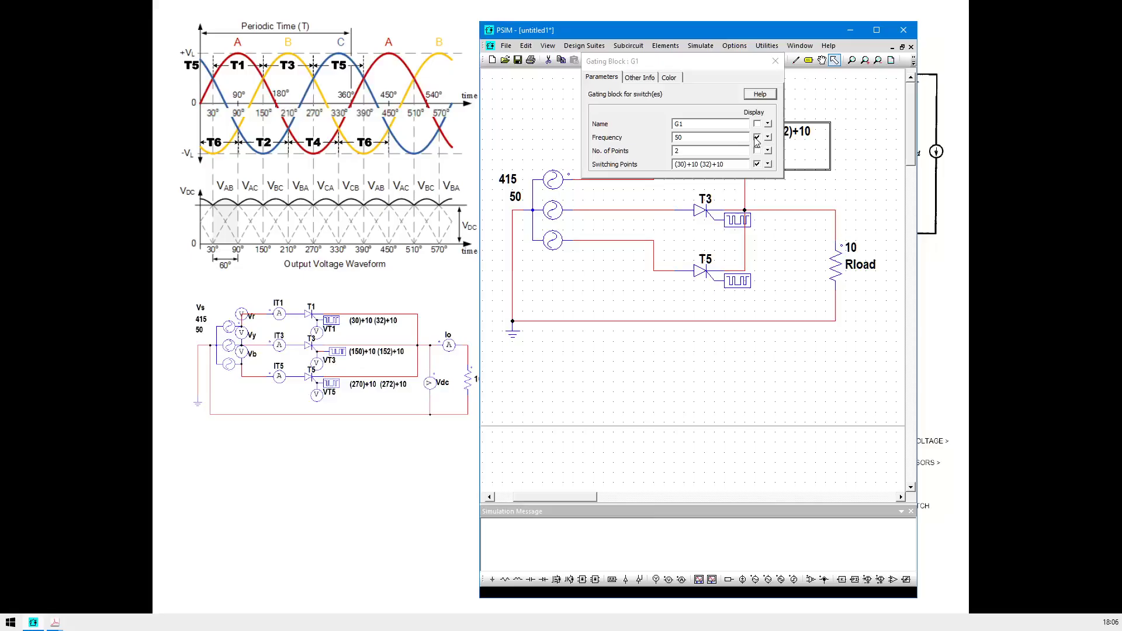
left_click(758, 138)
left_click(776, 61)
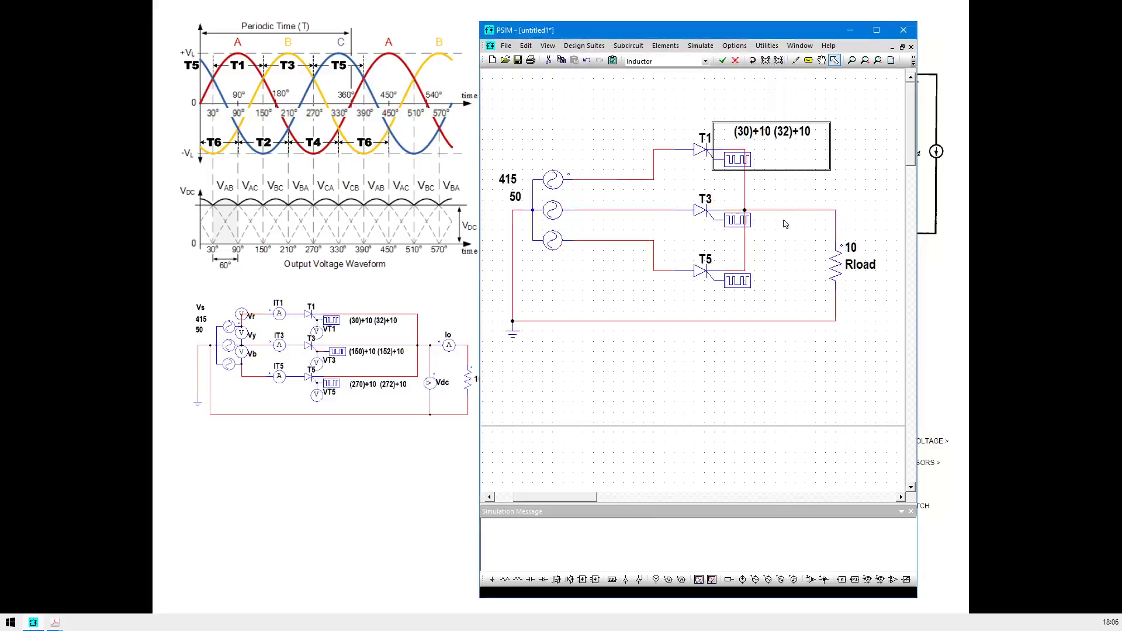
Set the frequency of T3's gating block to 50.
double_click(738, 219)
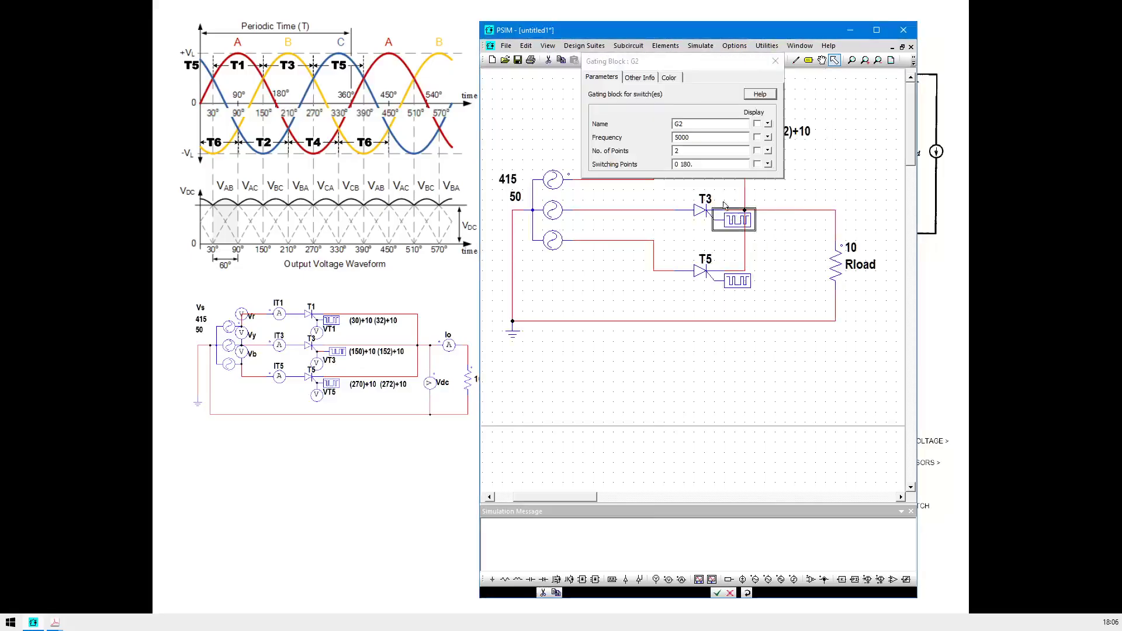
left_click(687, 150)
left_click(690, 137)
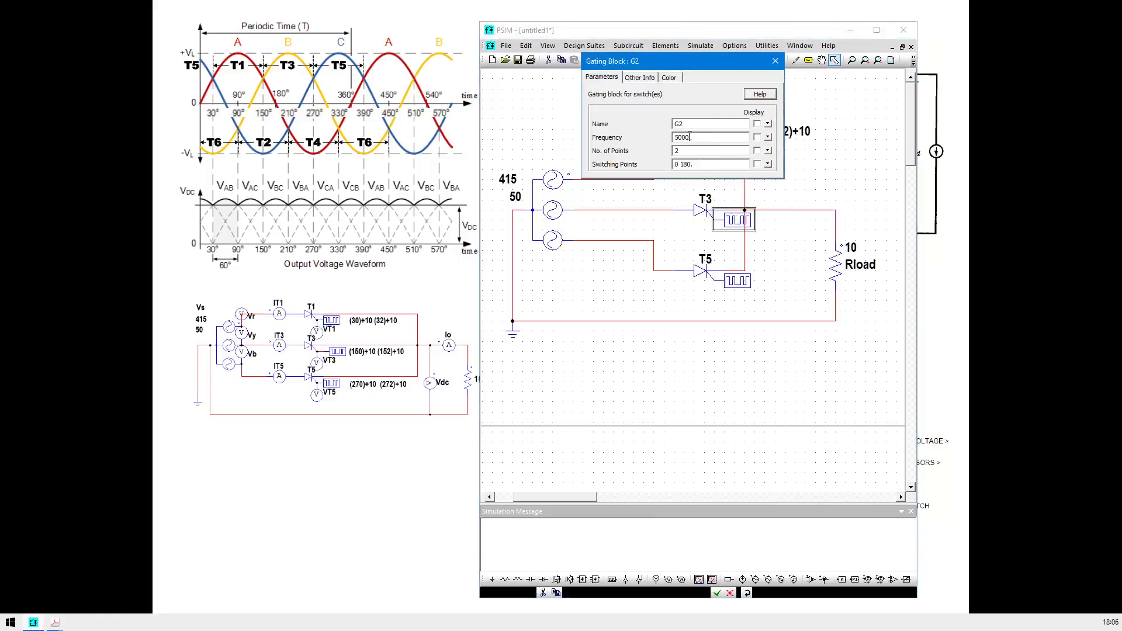
key("BackSpace")
Set the switching points of T3's gating block to (150)+10 (152)+10 and display them on the schematic.
left_click(690, 164)
type(".")
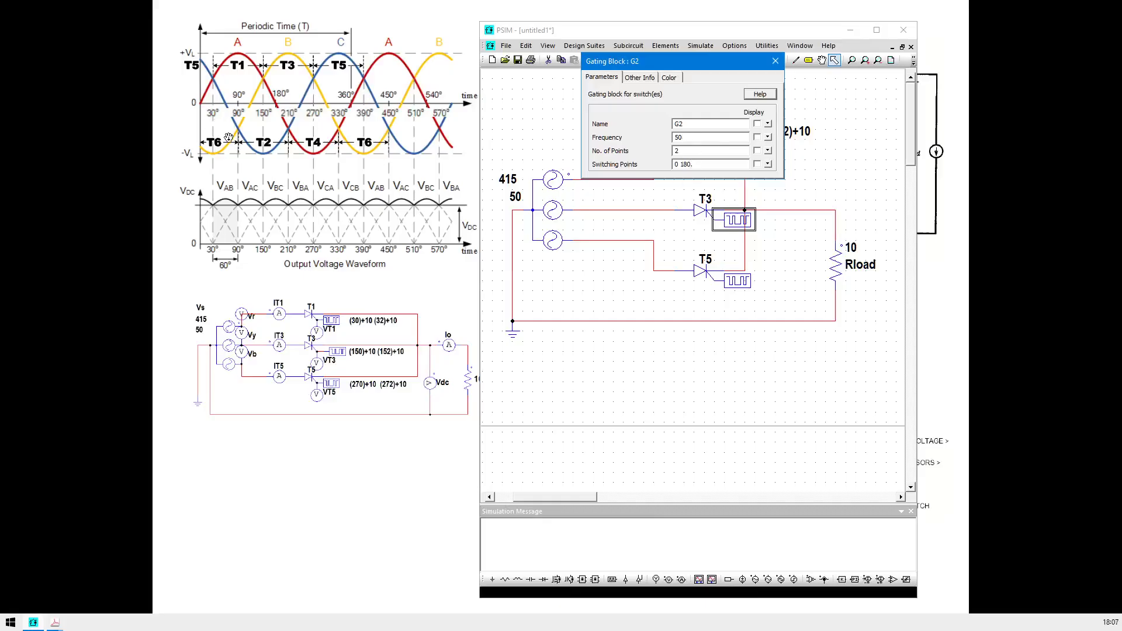
key("BackSpace")
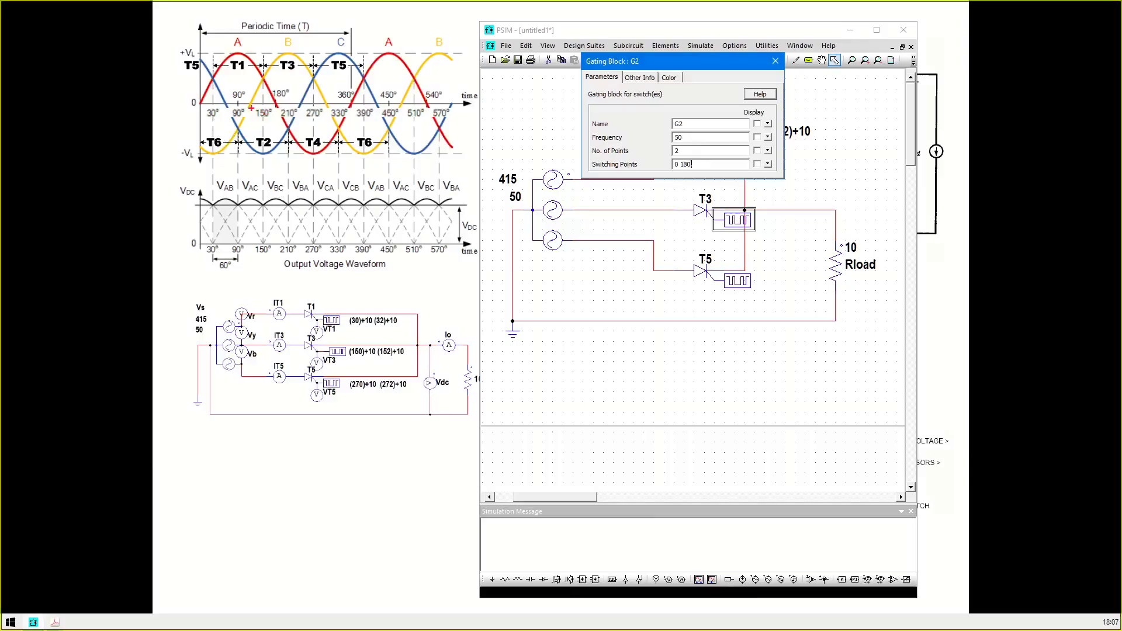
left_click_drag(252, 106, 274, 123)
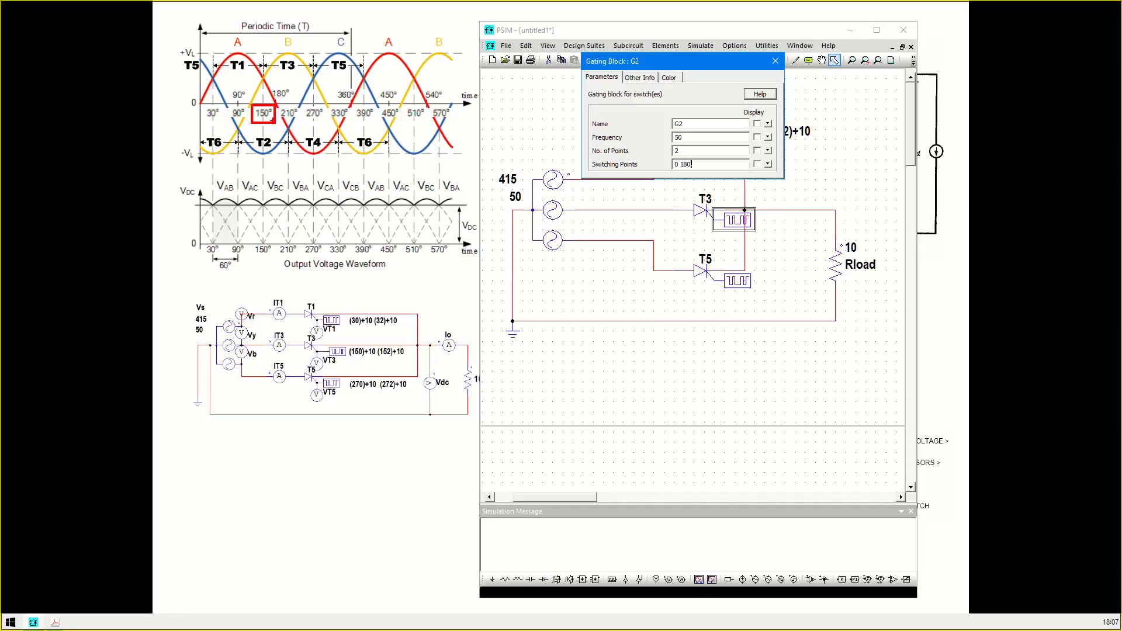
left_click_drag(703, 165, 655, 164)
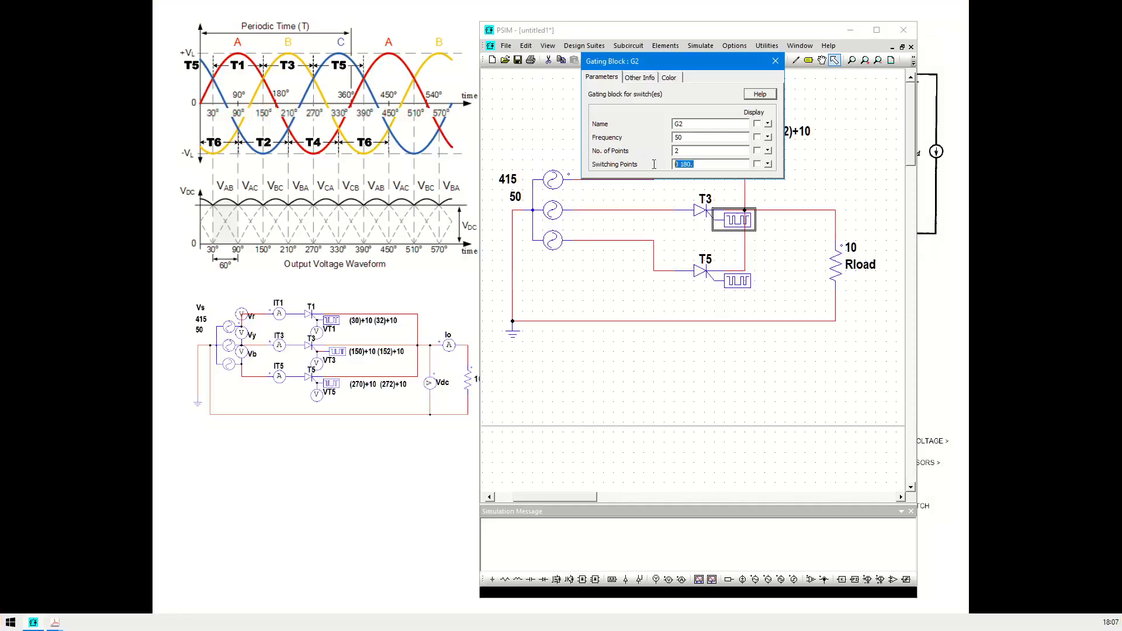
type("(150)+10 (152)+10")
left_click(757, 164)
Rename T3's gating block G3 and close its parameters.
key("BackSpace")
type("3")
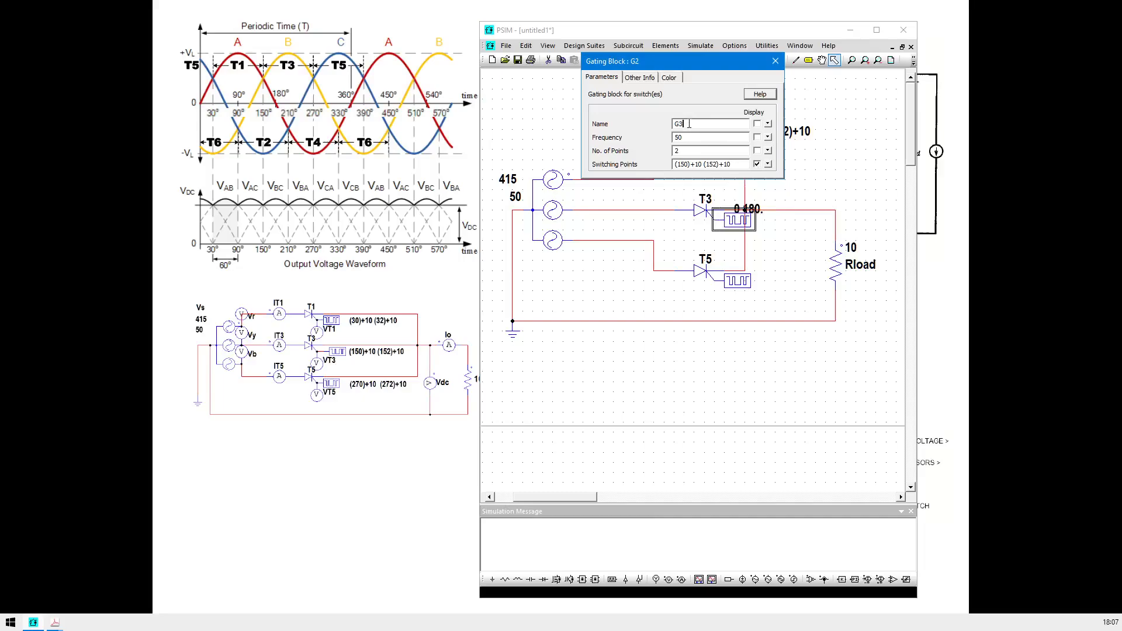
left_click(776, 63)
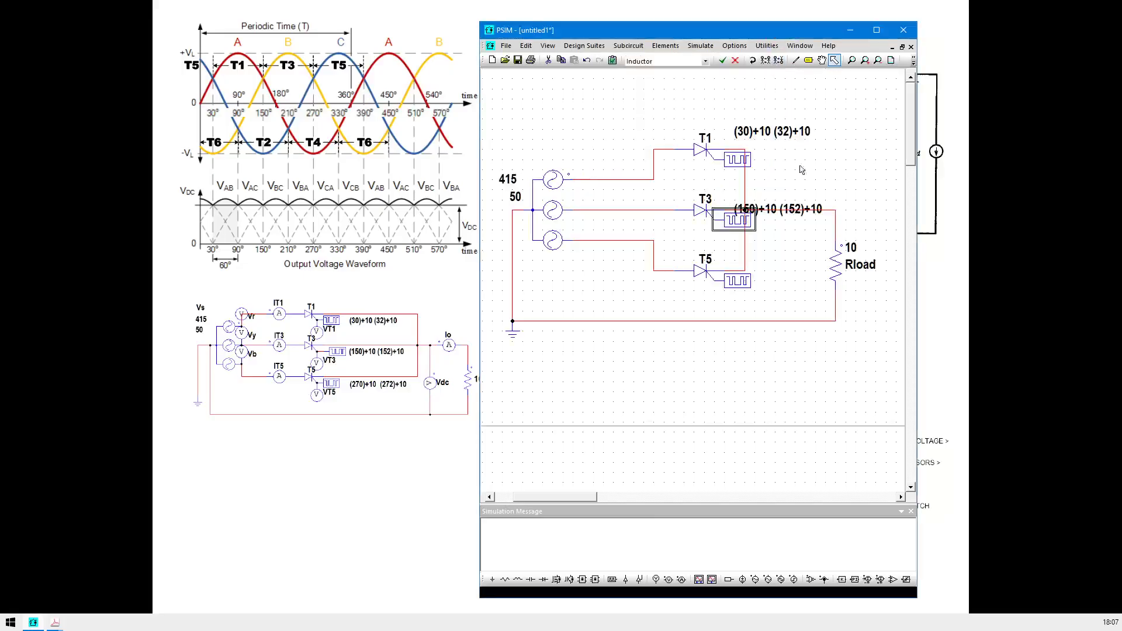
Move the switching-point labels of the T3 and T1 gating blocks directly beneath their blocks.
left_click(808, 203)
left_click_drag(786, 203, 750, 231)
left_click(760, 134)
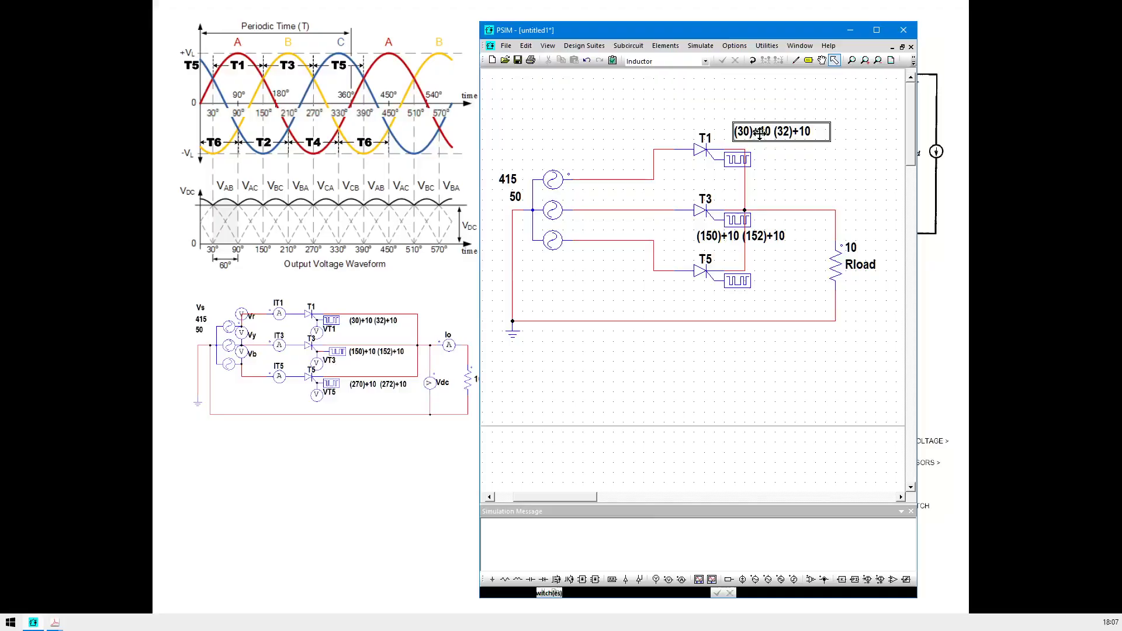
left_click_drag(759, 133, 732, 179)
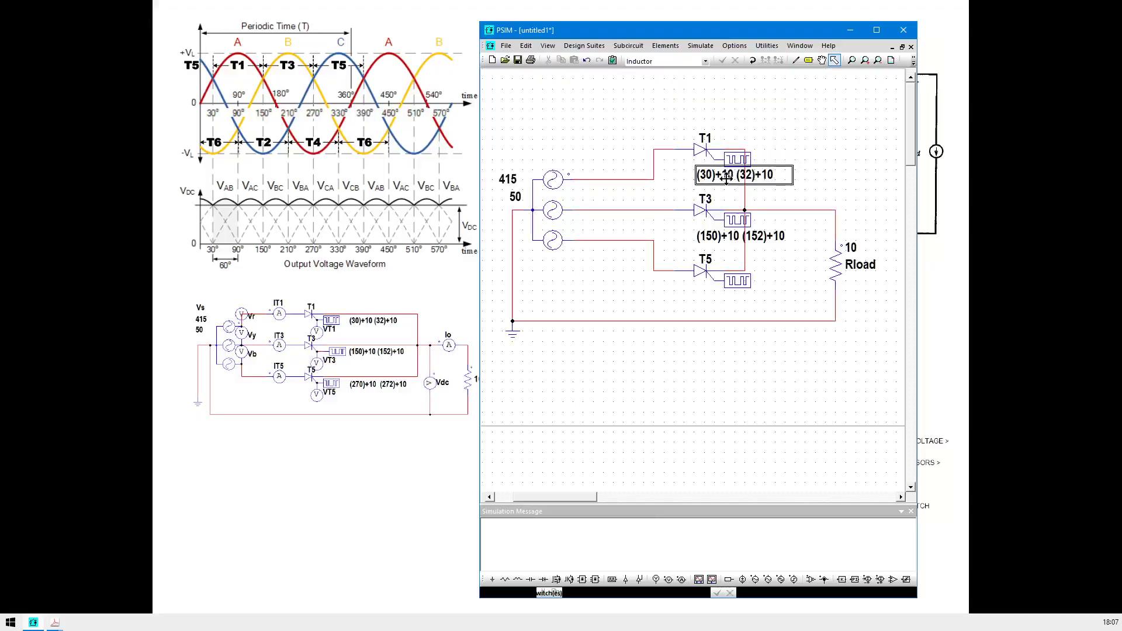
Set the switching points of T5's gating block to (270)+10 (272)+10 and rename the block G5.
left_click(740, 281)
double_click(740, 280)
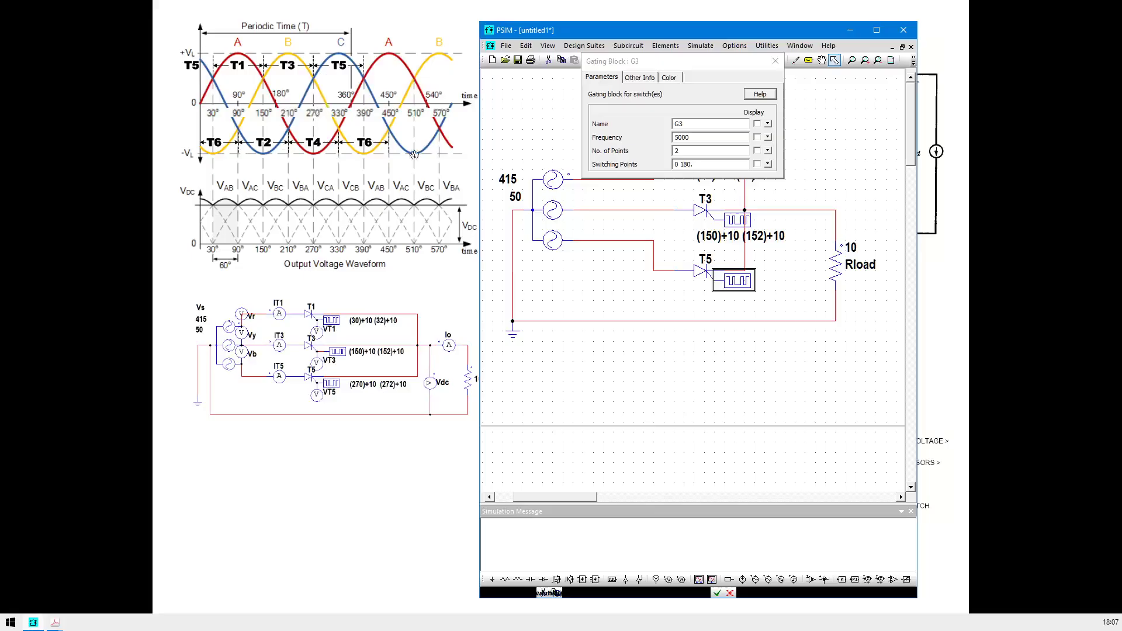
left_click(651, 163)
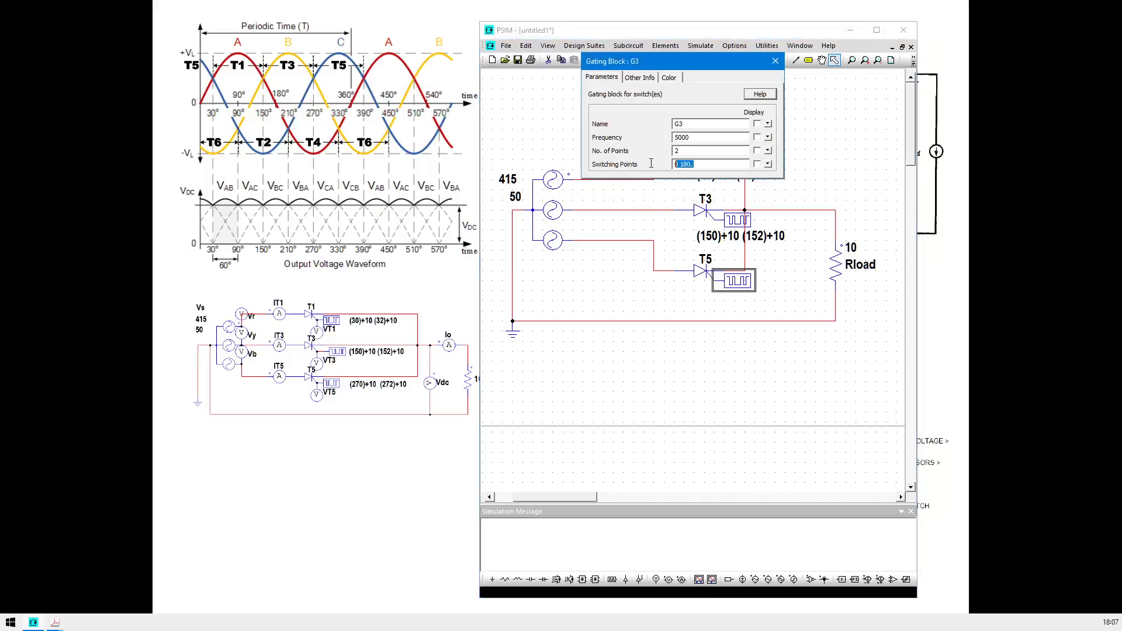
type("2")
type("70")
type(")")
type("270")
type(")+10")
type(" (27")
type("2")
type(")")
type("+10")
left_click(776, 62)
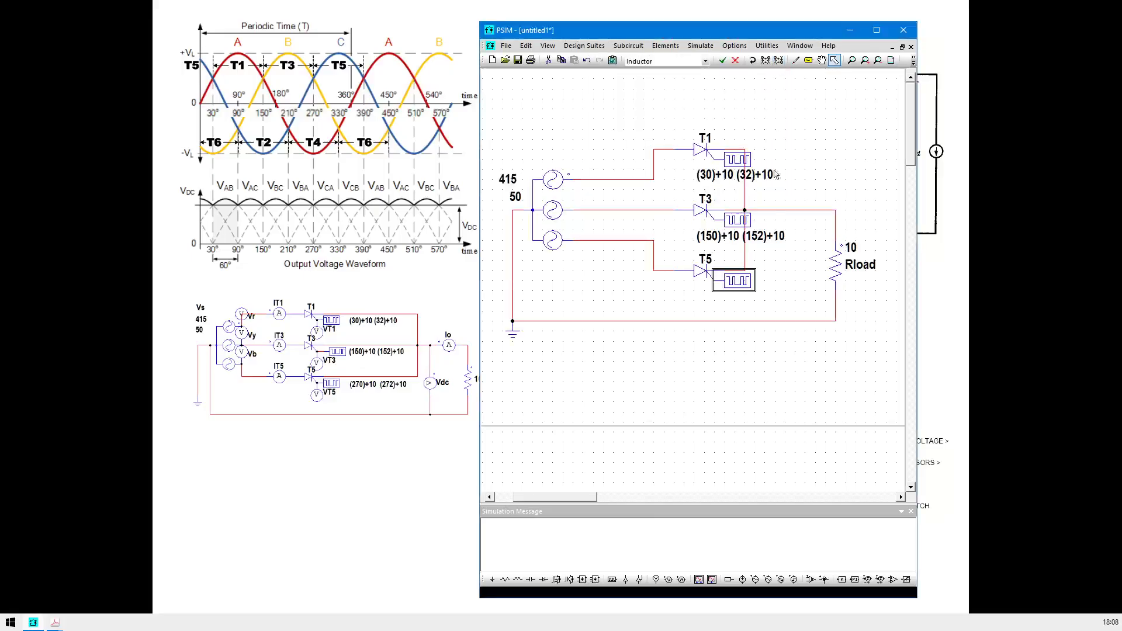
Display the switching points of T5's gating block and move their label directly beneath the block.
double_click(742, 279)
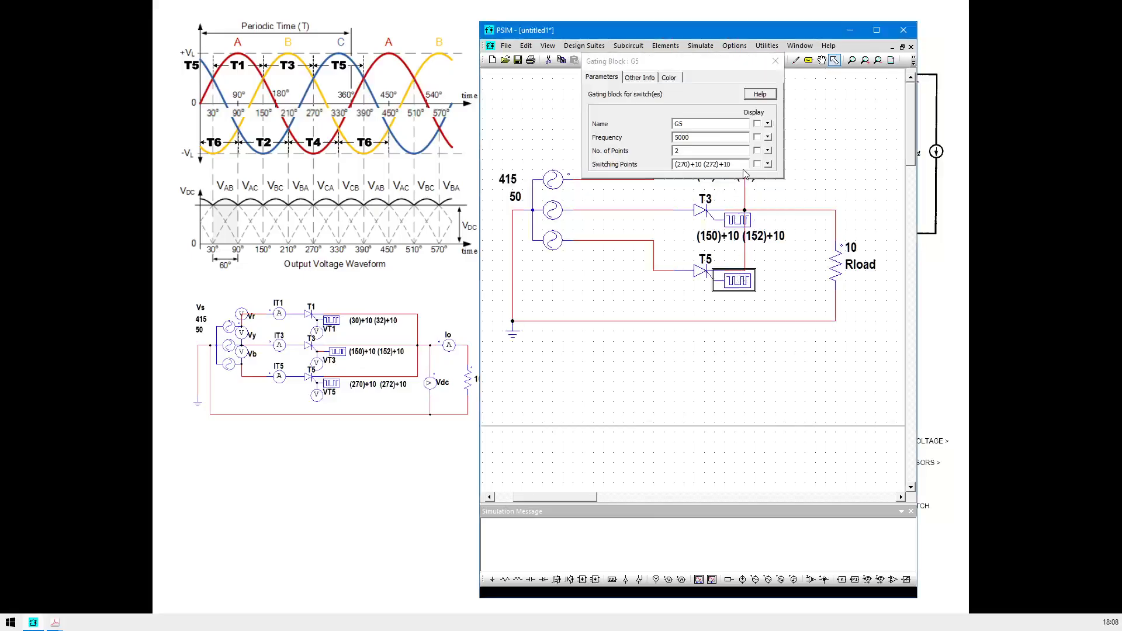
left_click(757, 165)
left_click(775, 62)
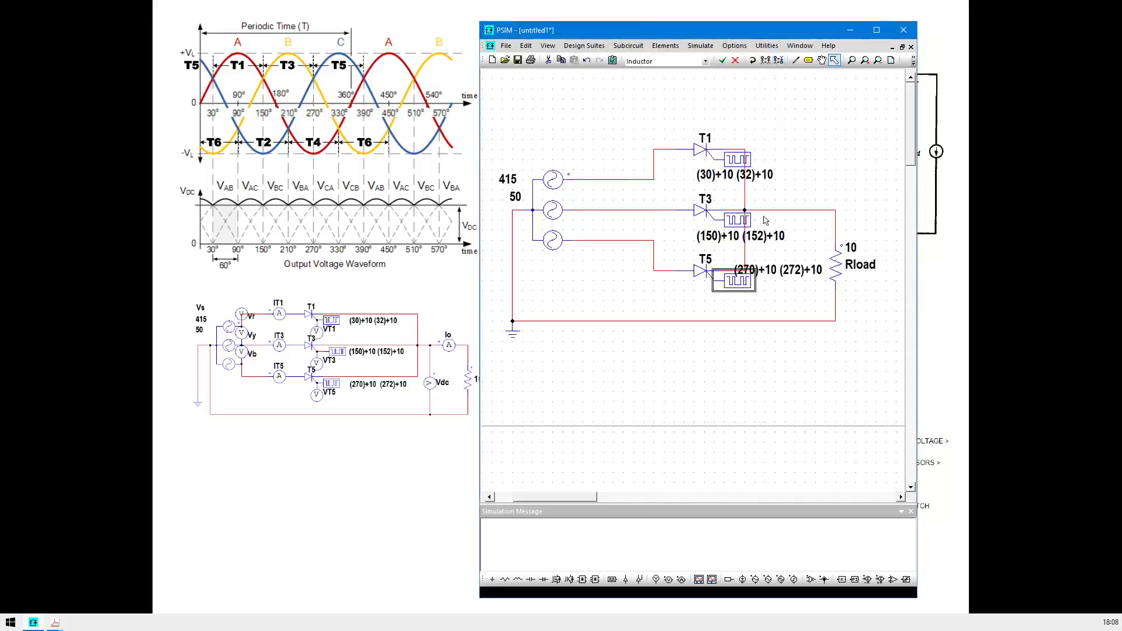
left_click_drag(787, 277, 754, 301)
left_click(756, 301)
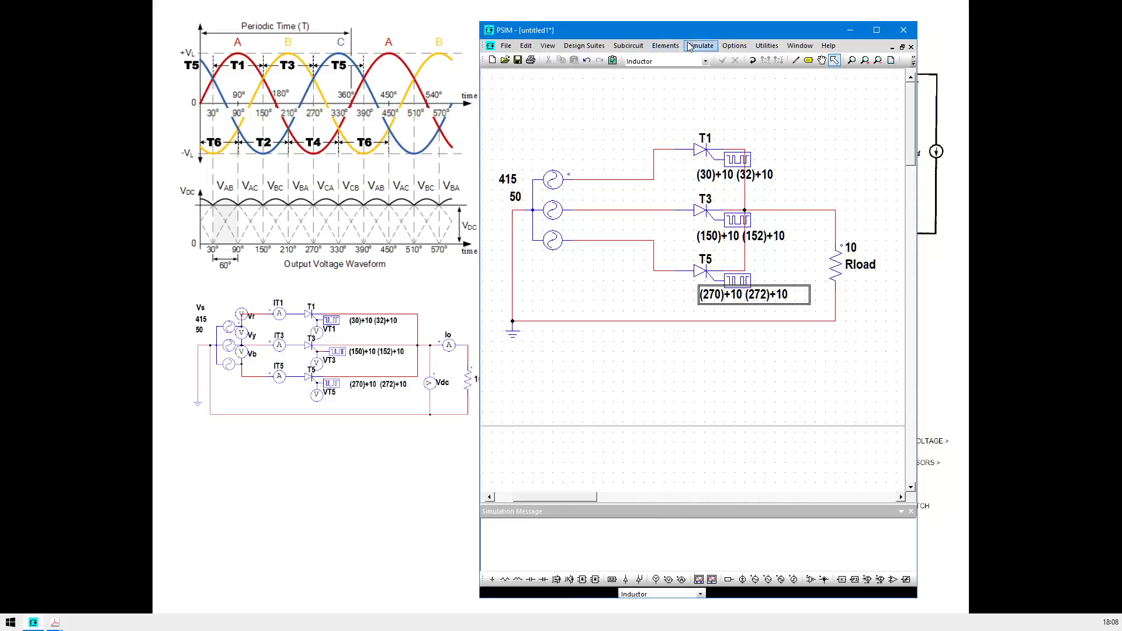
left_click(667, 47)
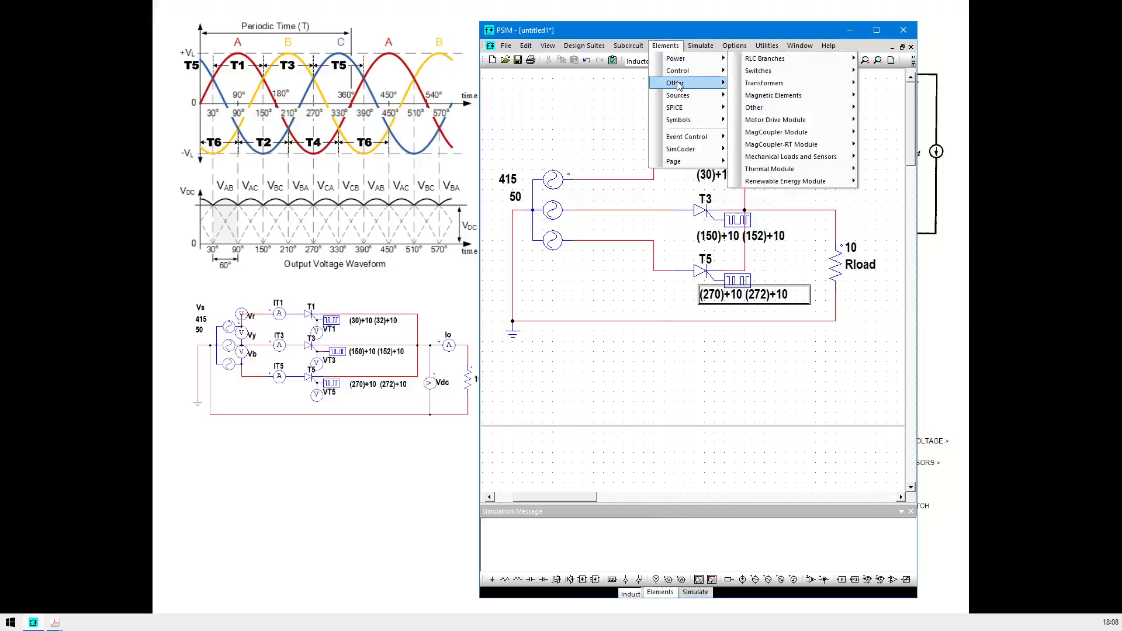
mouse_move(678, 84)
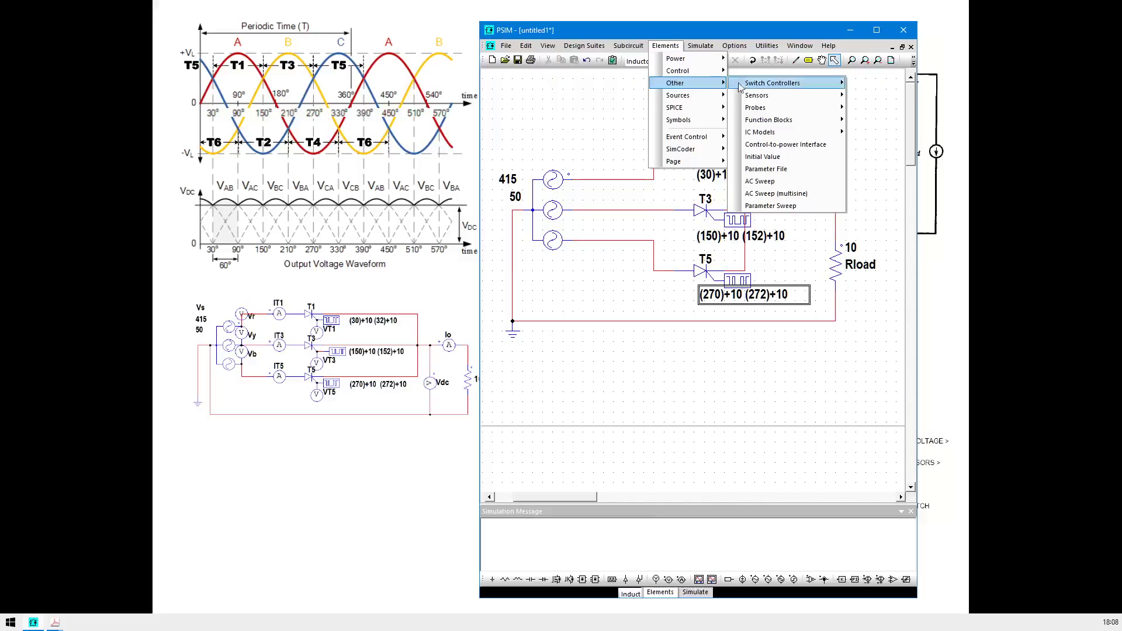
mouse_move(757, 111)
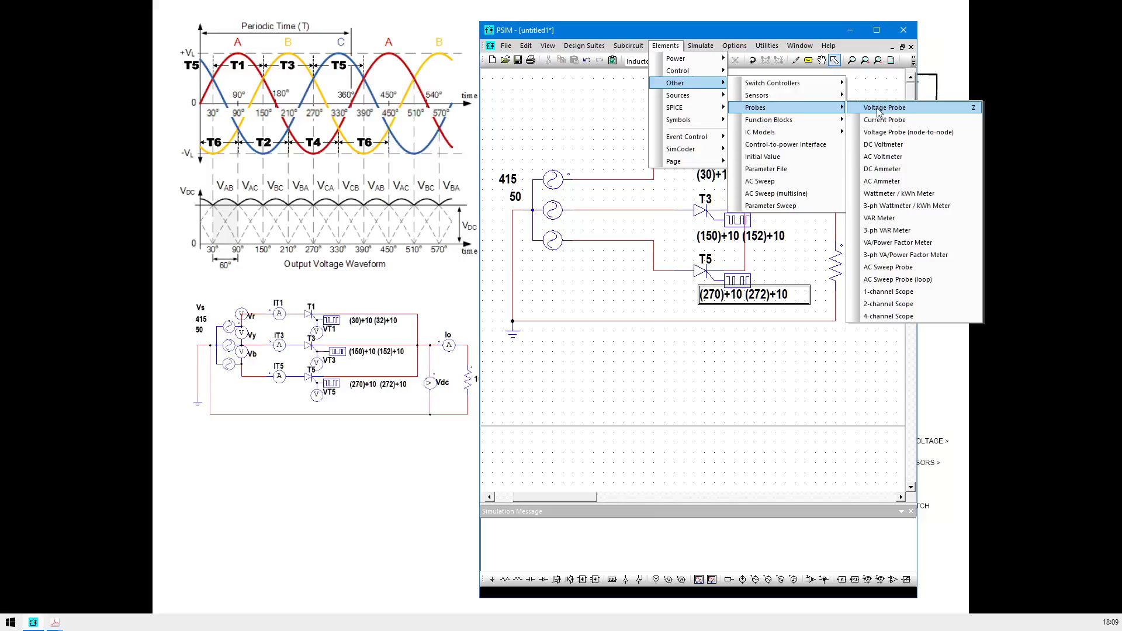
left_click(878, 109)
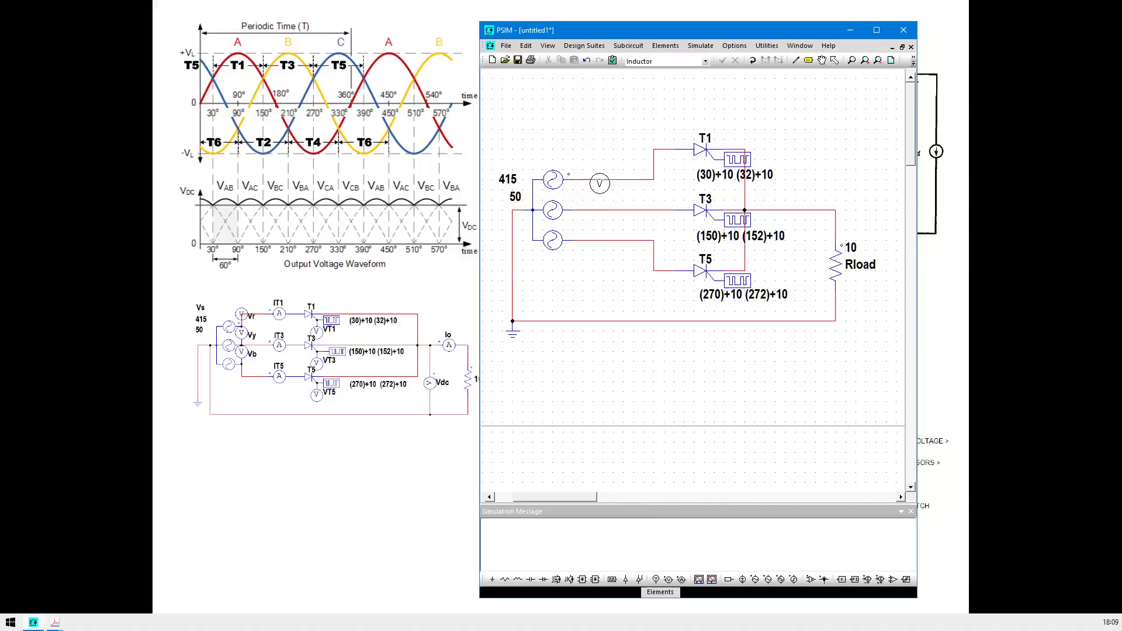
left_click(596, 190)
left_click(803, 191)
Place a node-to-node voltage probe horizontally above thyristor T1.
left_click(694, 51)
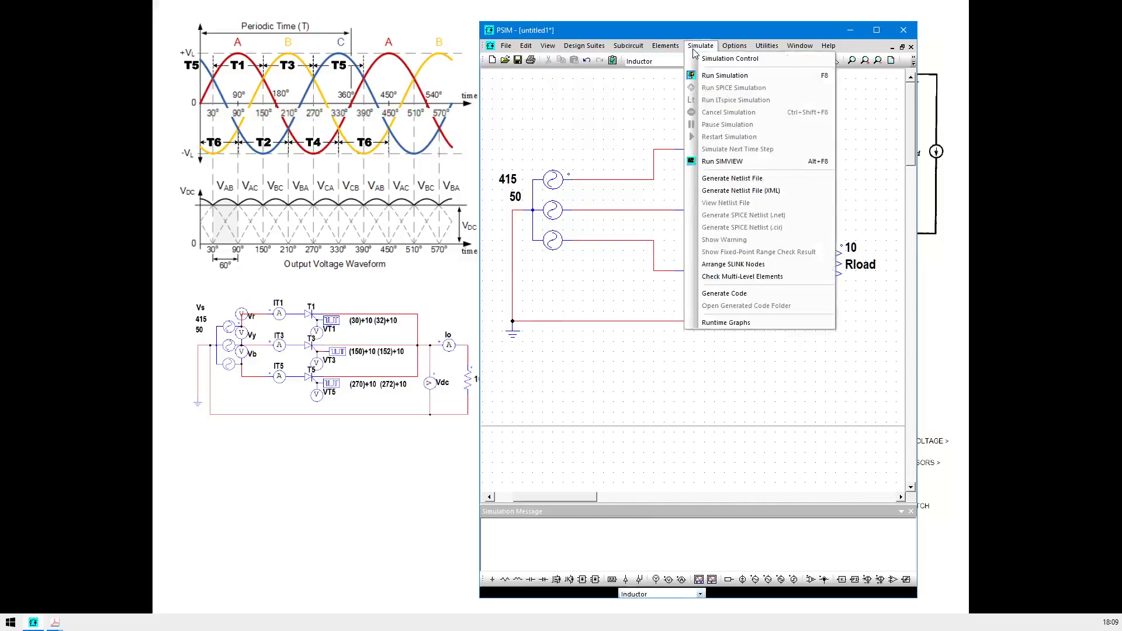
mouse_move(666, 47)
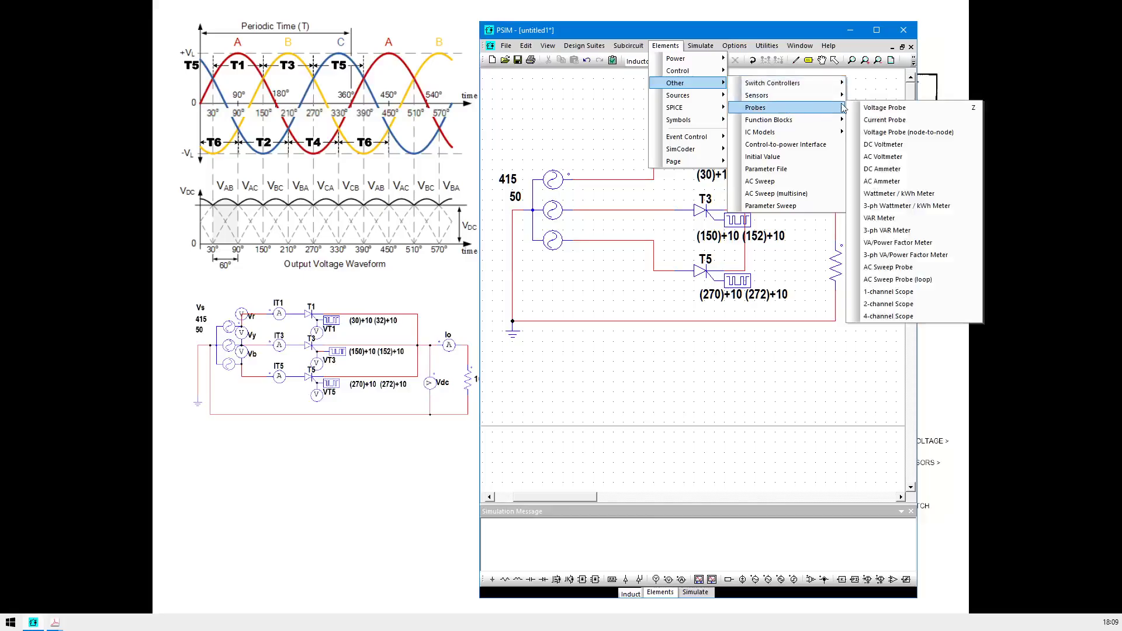
left_click(883, 133)
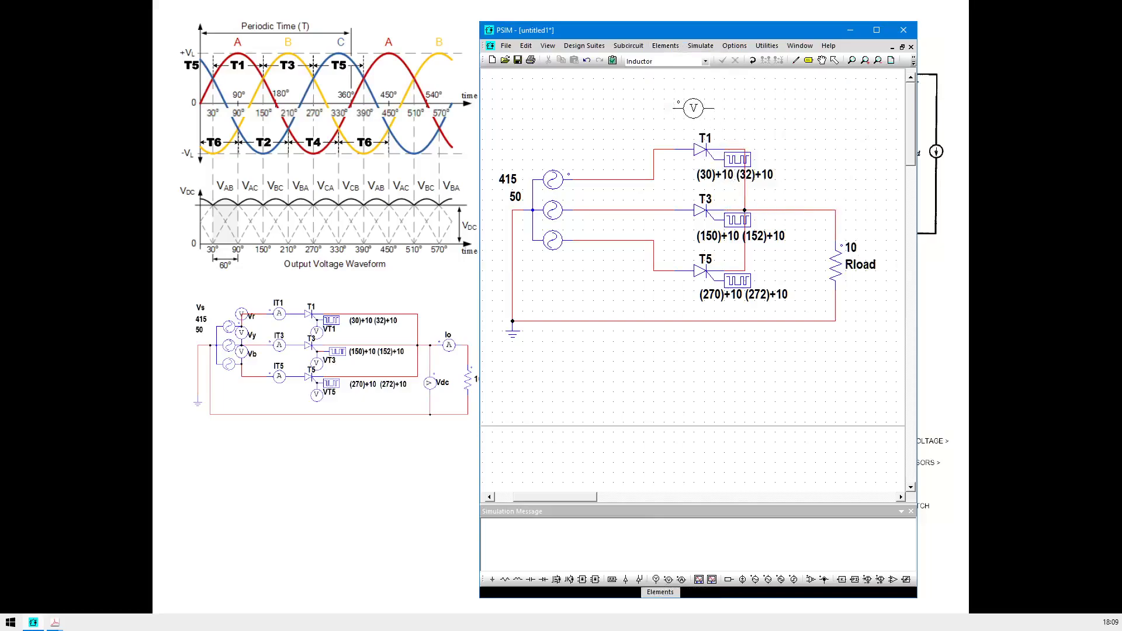
left_click(694, 109)
Wire the voltage probe across thyristor T1, with its positive terminal on the anode side.
left_click(795, 60)
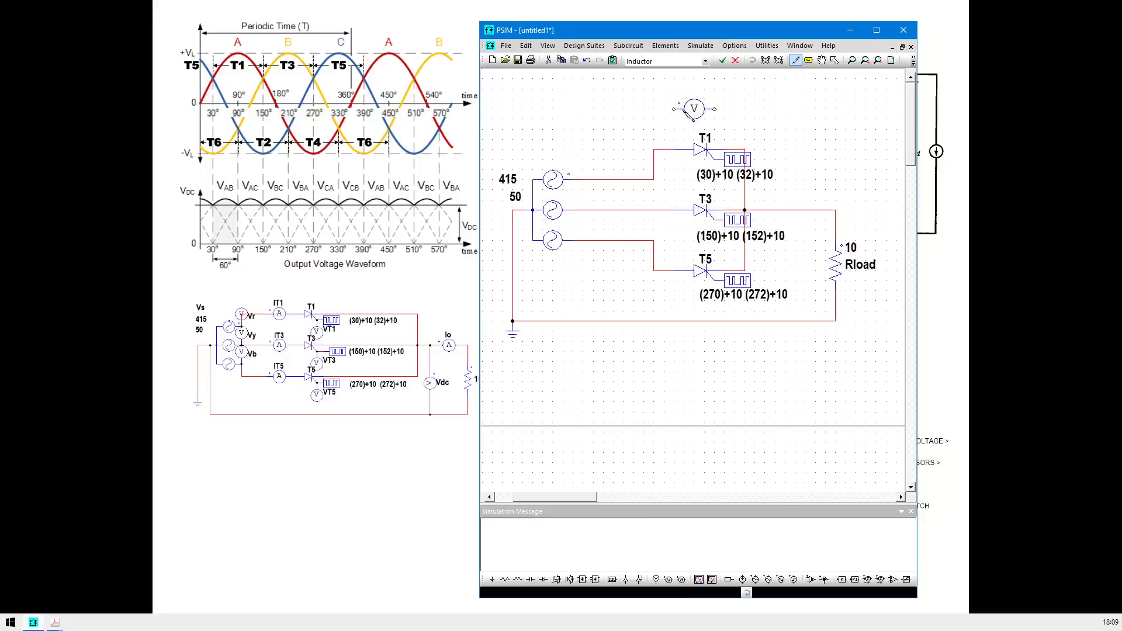
left_click_drag(677, 110, 665, 150)
mouse_move(714, 110)
left_mouse_down()
mouse_move(736, 123)
mouse_move(735, 149)
left_mouse_up()
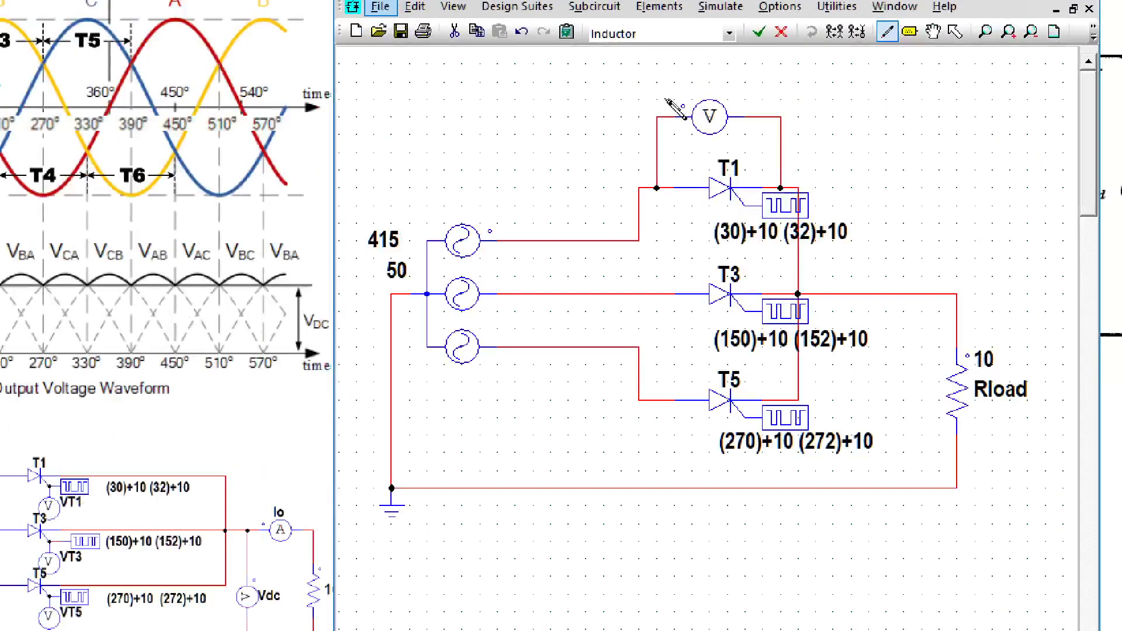
key("ctrl+2")
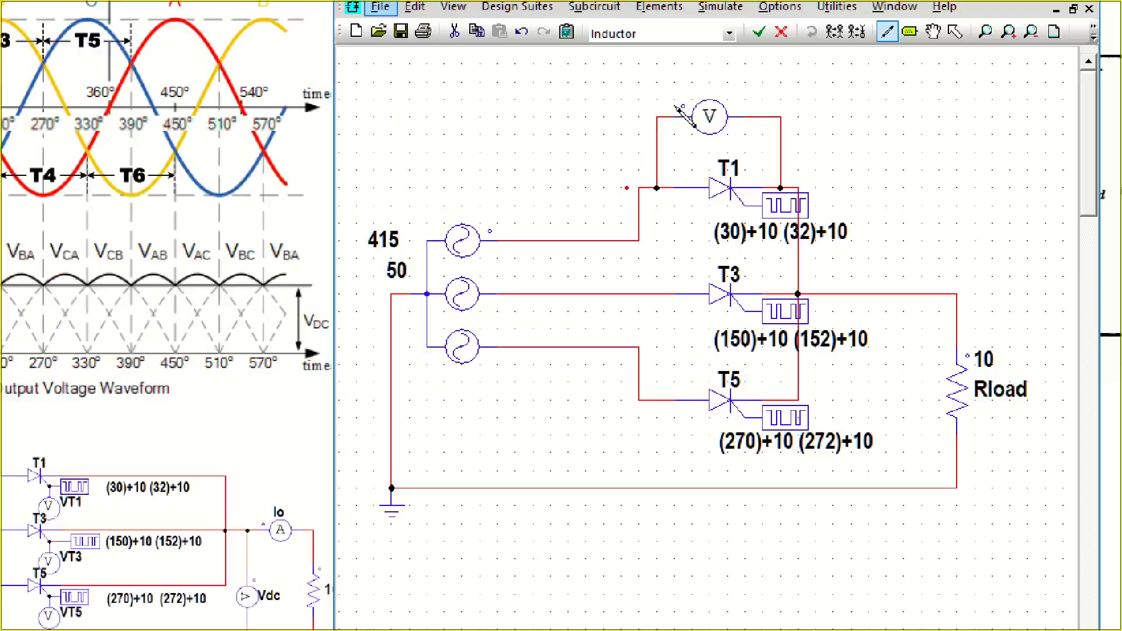
left_click_drag(668, 98, 692, 121)
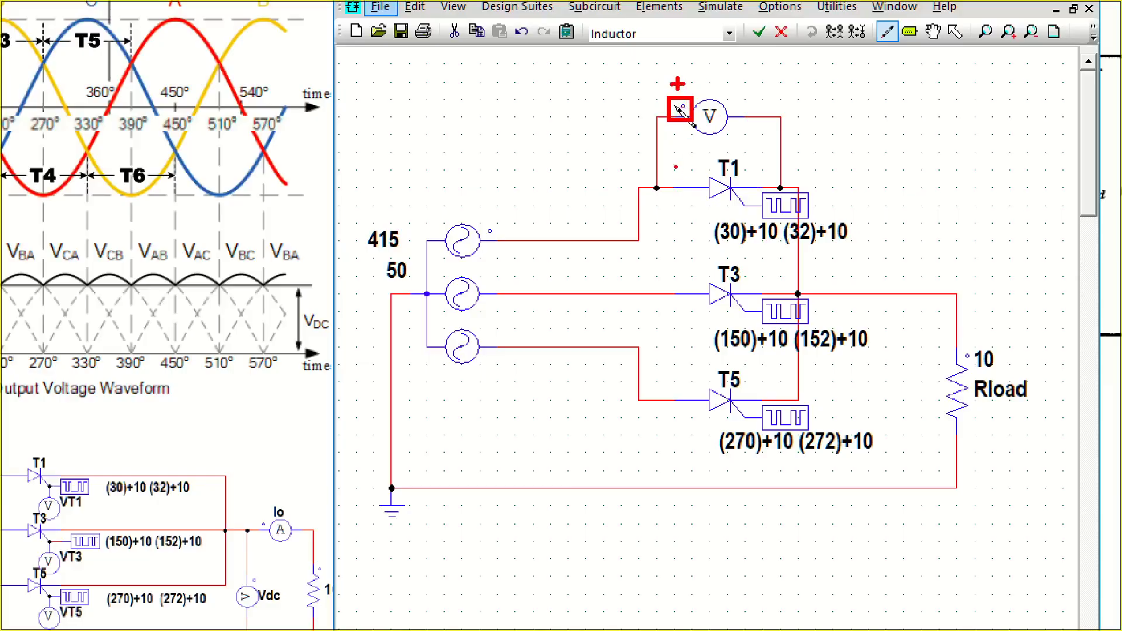
key("Escape")
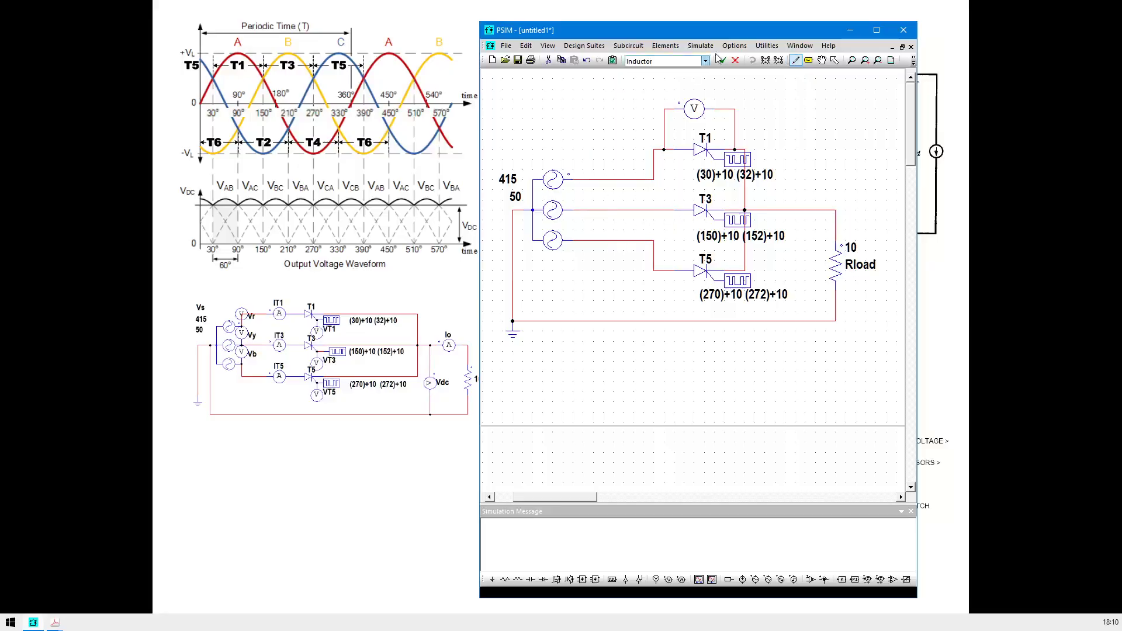
Rename the voltage probe across thyristor T1 as VT1, display its name and move the label above the probe.
key("ctrl+1")
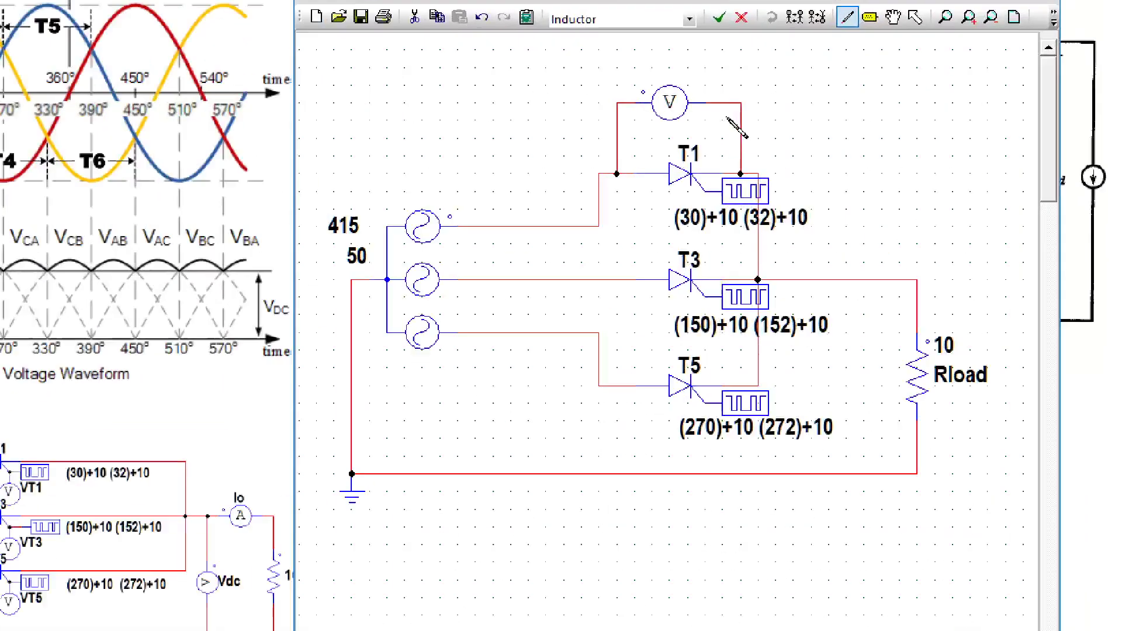
key("Escape")
left_click(835, 65)
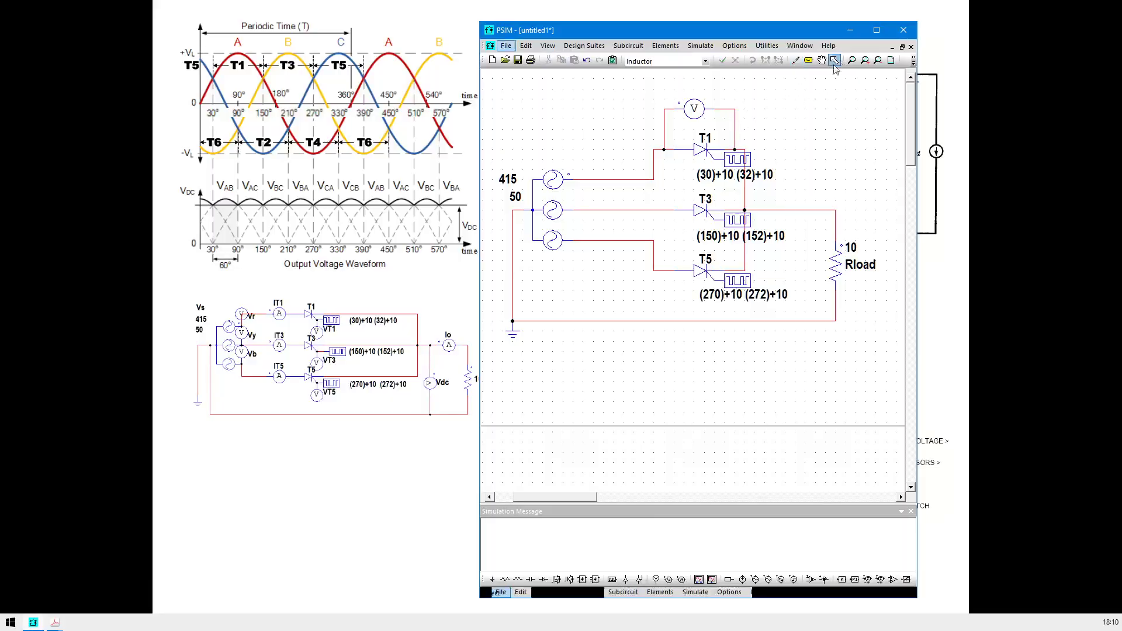
double_click(694, 109)
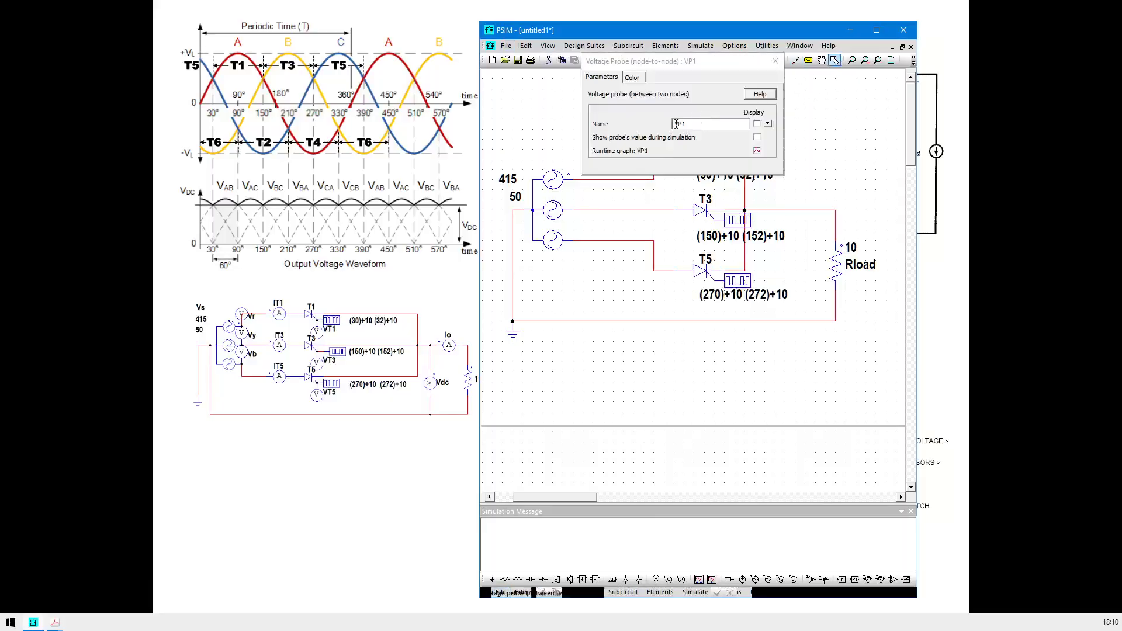
left_click(679, 124)
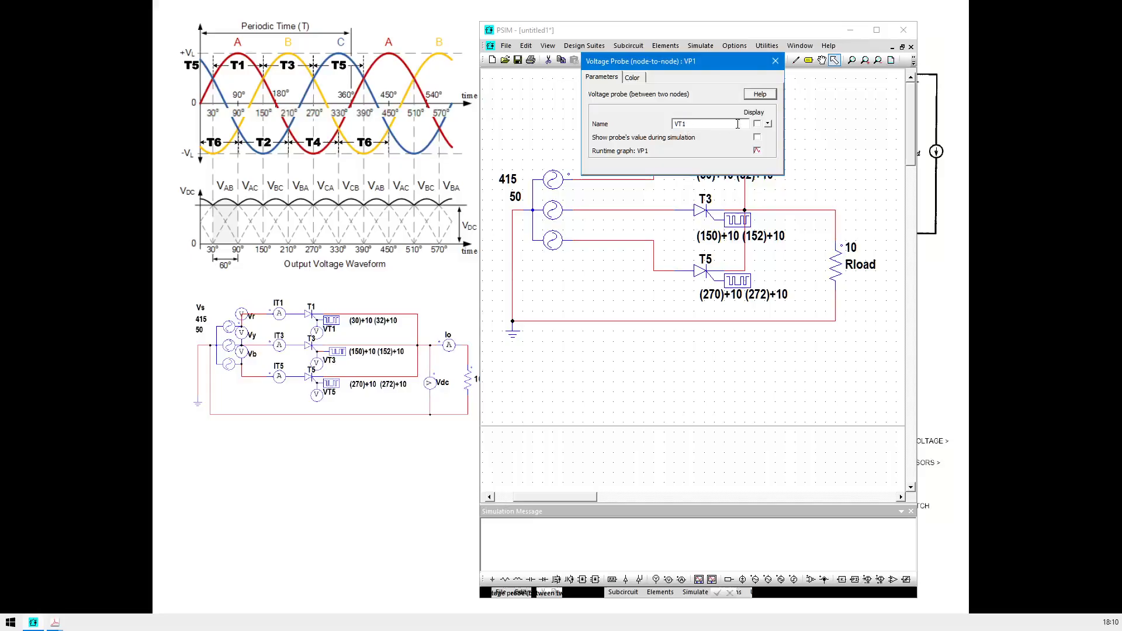
left_click(776, 61)
left_click(713, 97)
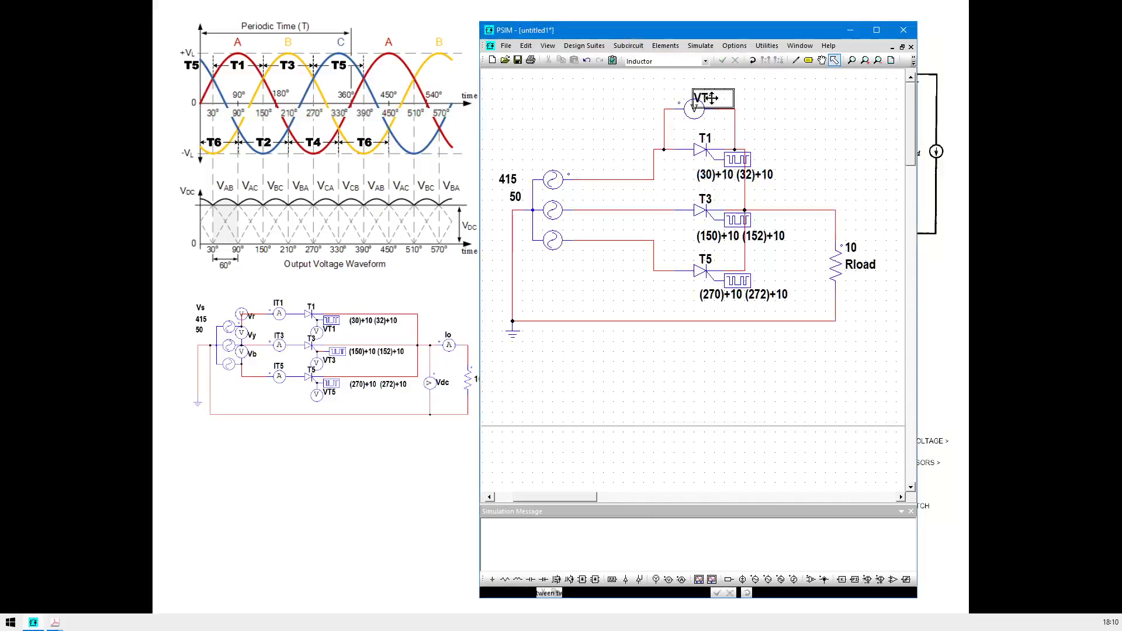
left_click_drag(714, 97, 704, 85)
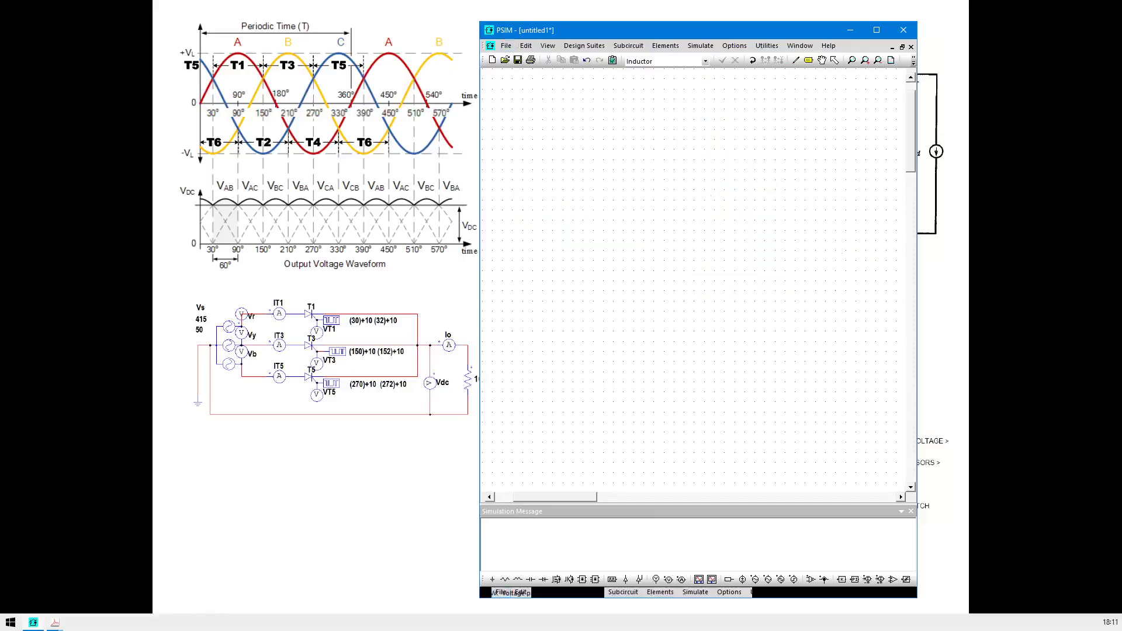
Place node-to-ground voltage probes on the output wire to Rload and on each of the three source phase outputs.
left_click(795, 191)
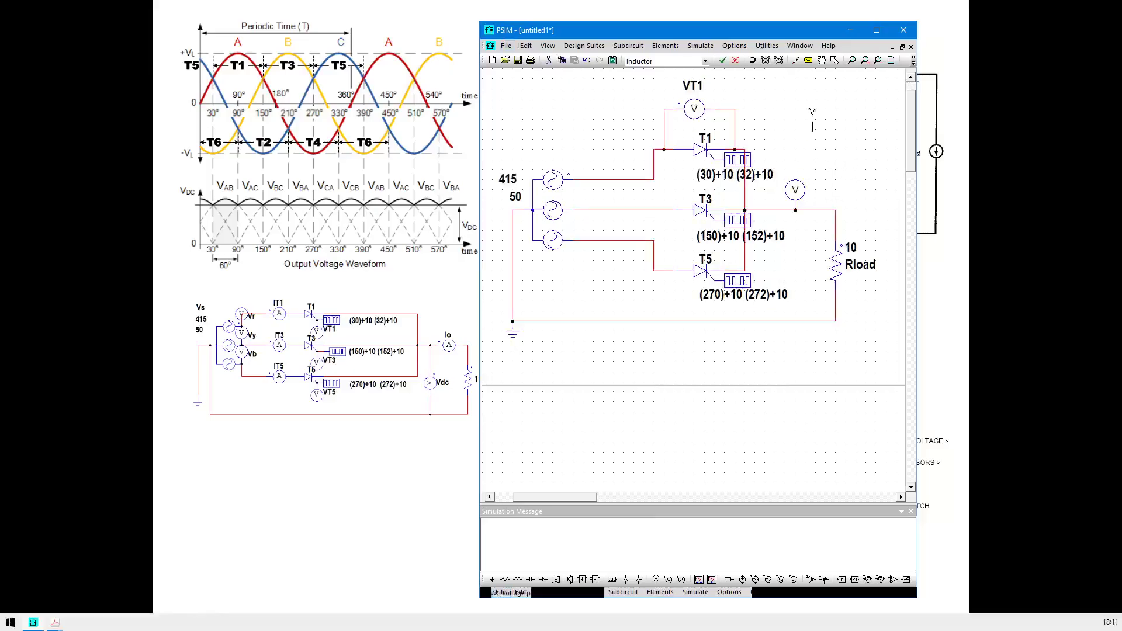
left_click(834, 62)
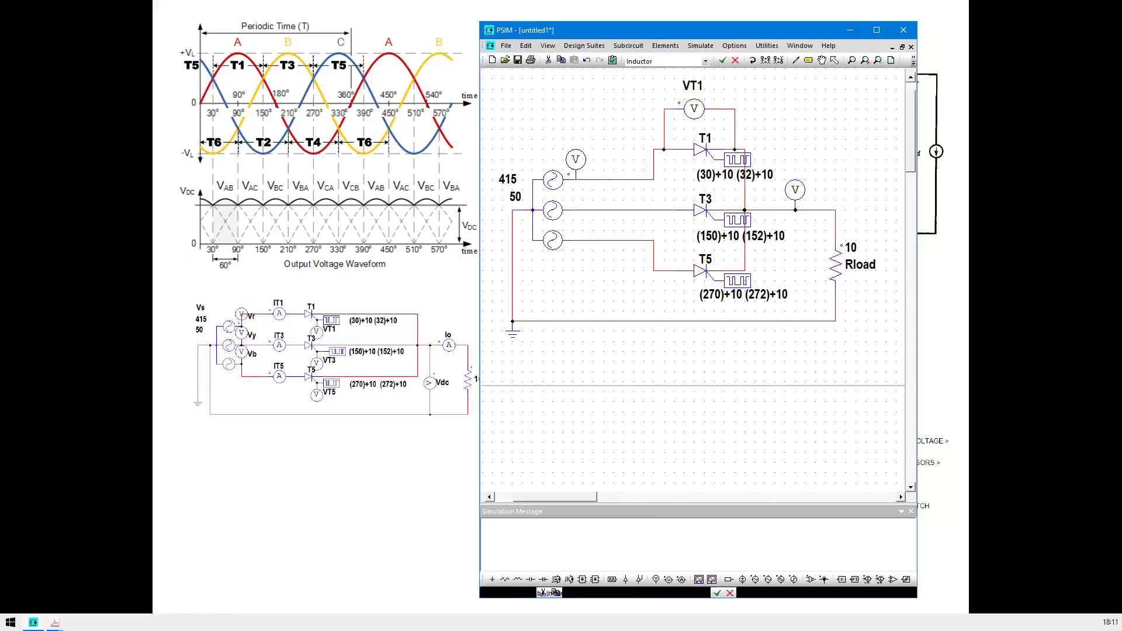
left_click(574, 160)
left_click(574, 190)
left_click(574, 220)
left_click(735, 61)
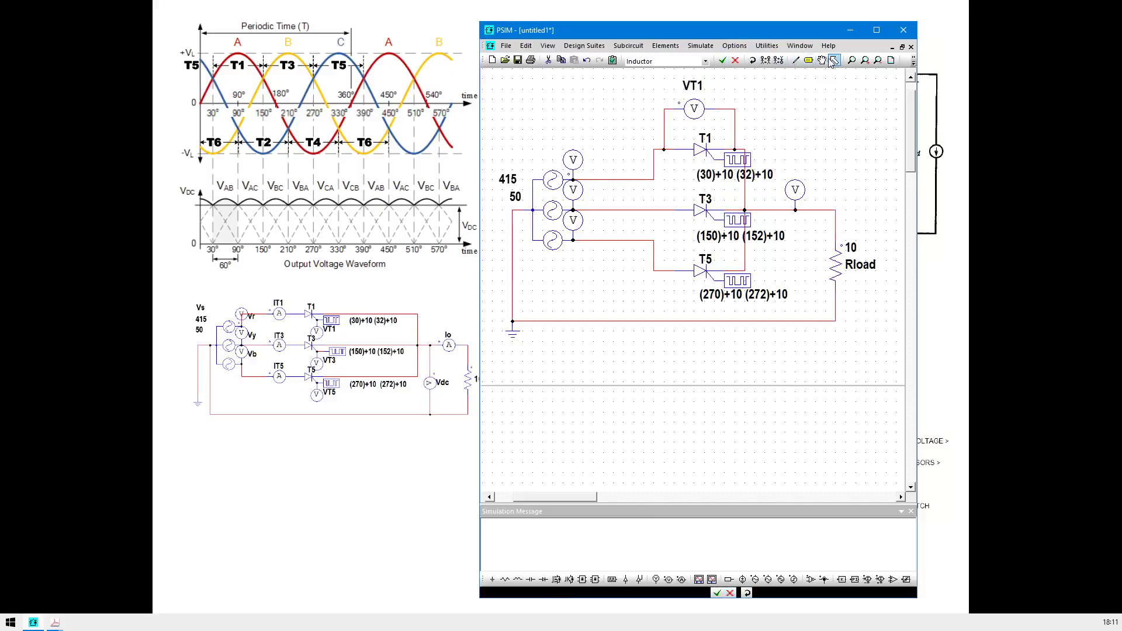
Rename the voltage probe on the uppermost source phase as VR and display its name.
double_click(577, 161)
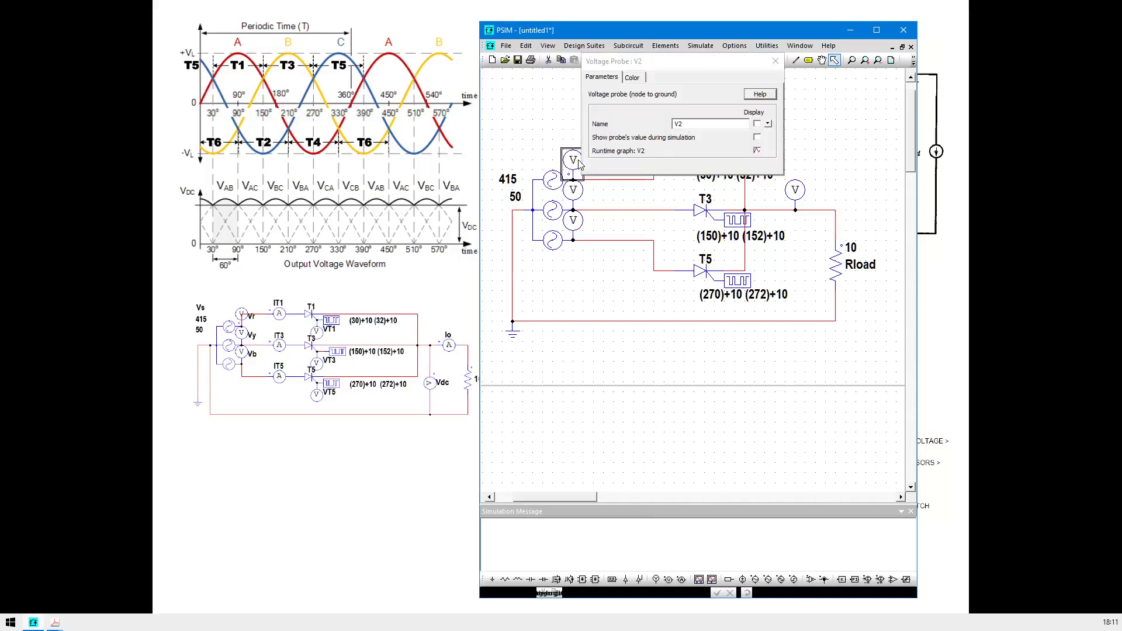
double_click(680, 124)
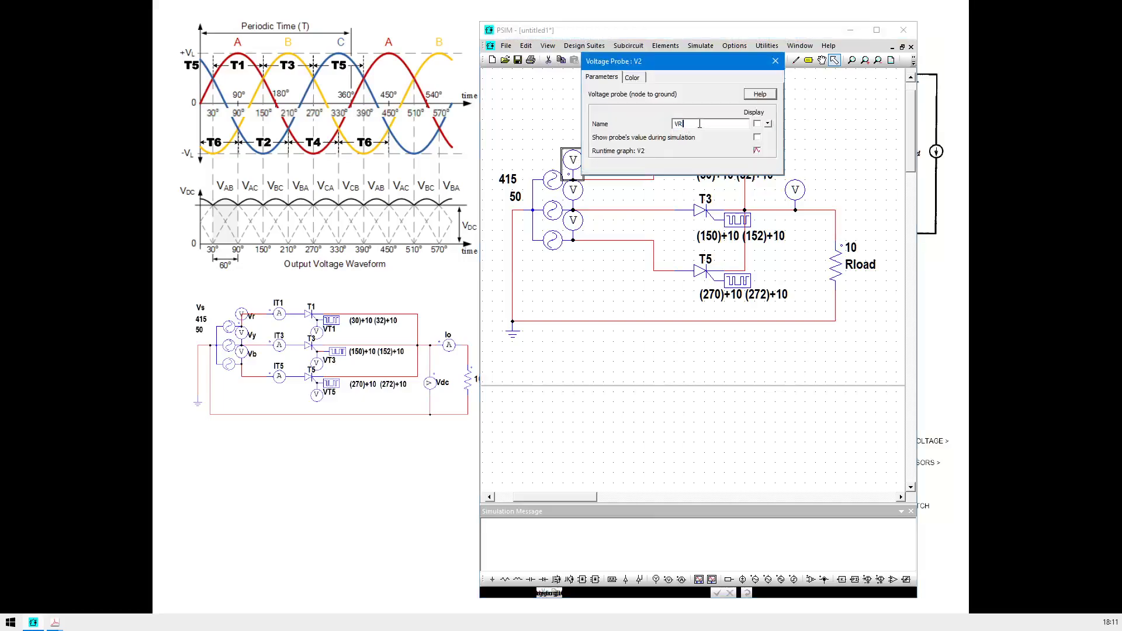
left_click(757, 123)
left_click(776, 60)
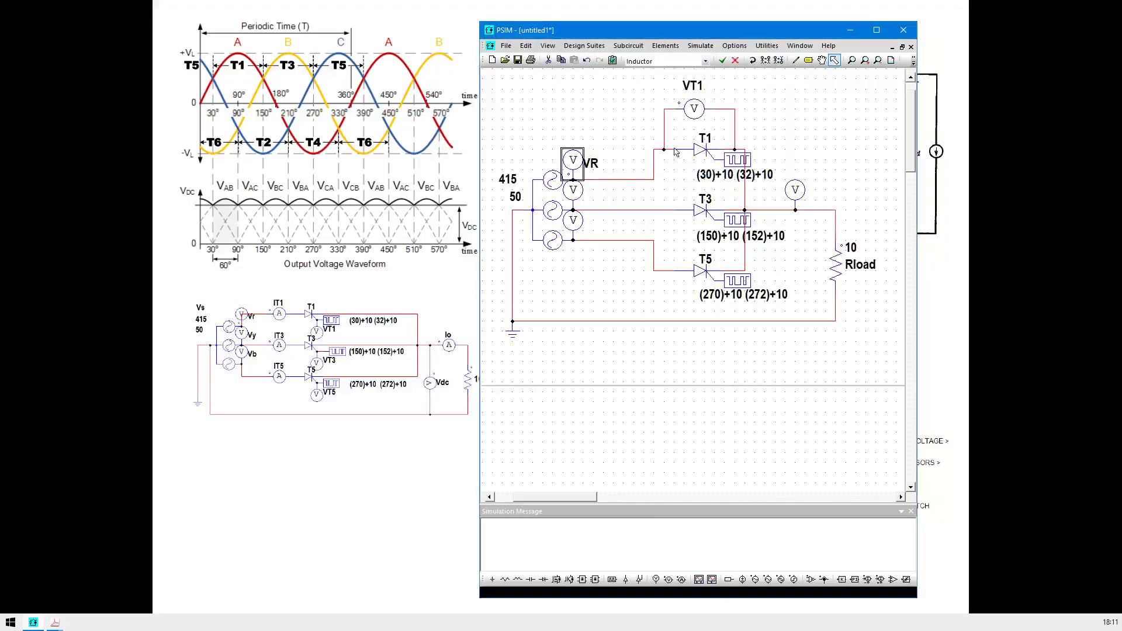
Rename the voltage probe on the middle source phase as VY and display its name.
double_click(574, 190)
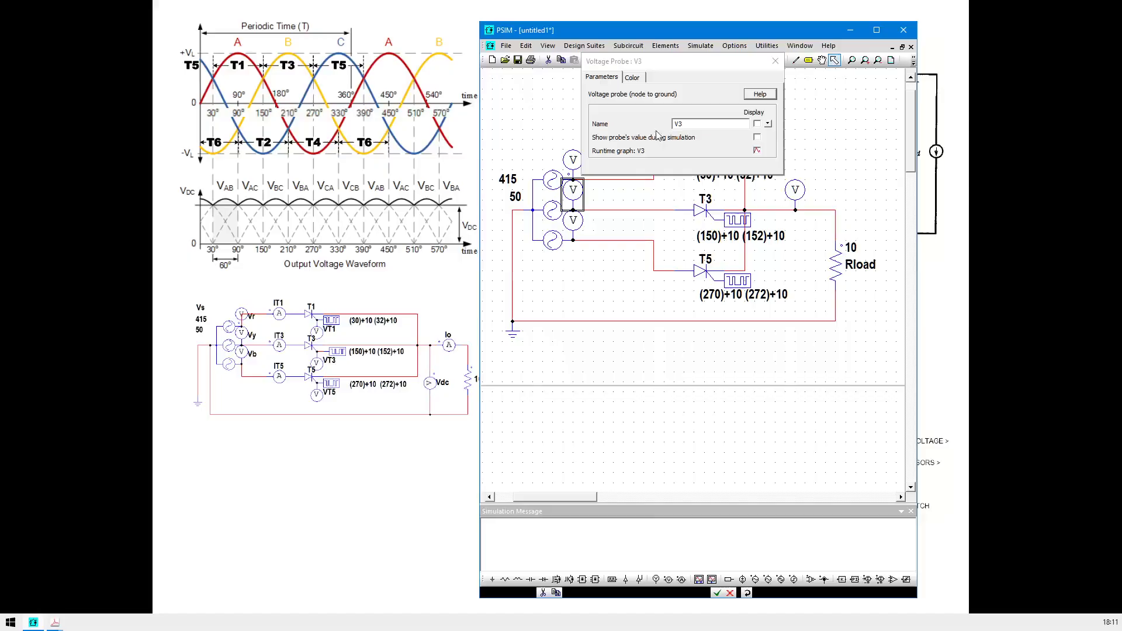
double_click(686, 123)
type("VY")
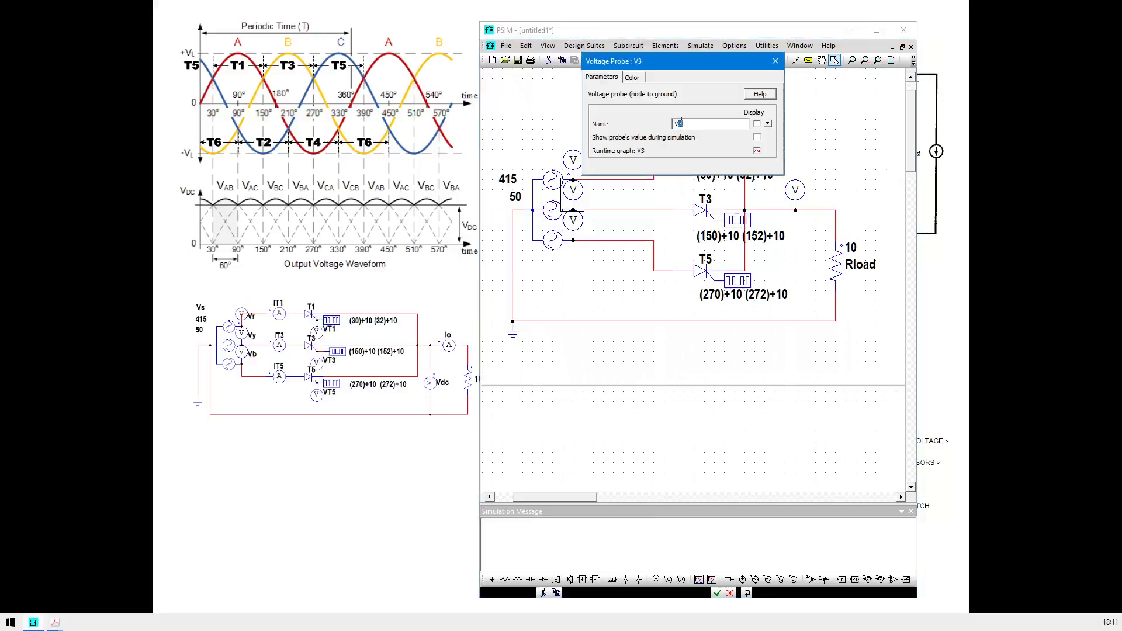
left_click(759, 124)
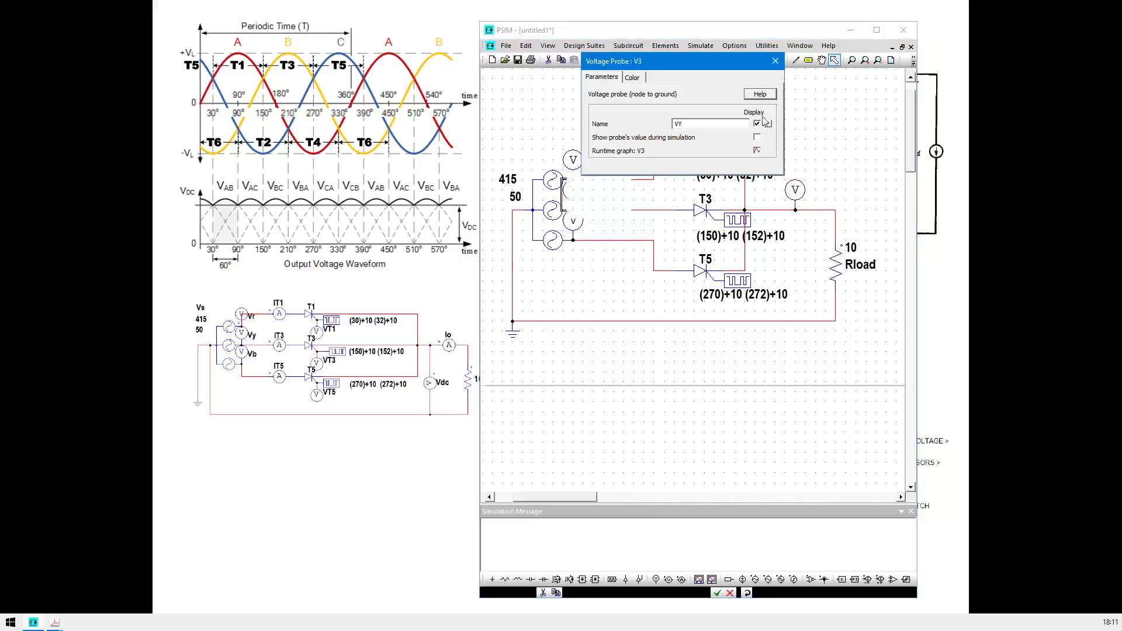
left_click(776, 60)
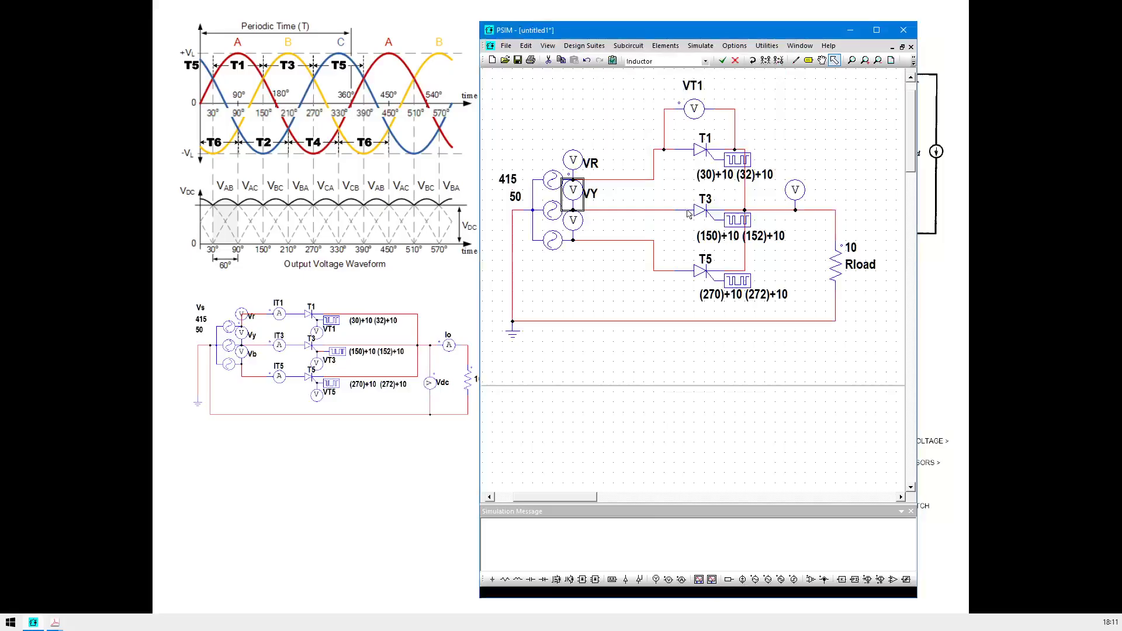
Rename the voltage probe on the lowest source phase as VB and display its name.
double_click(576, 225)
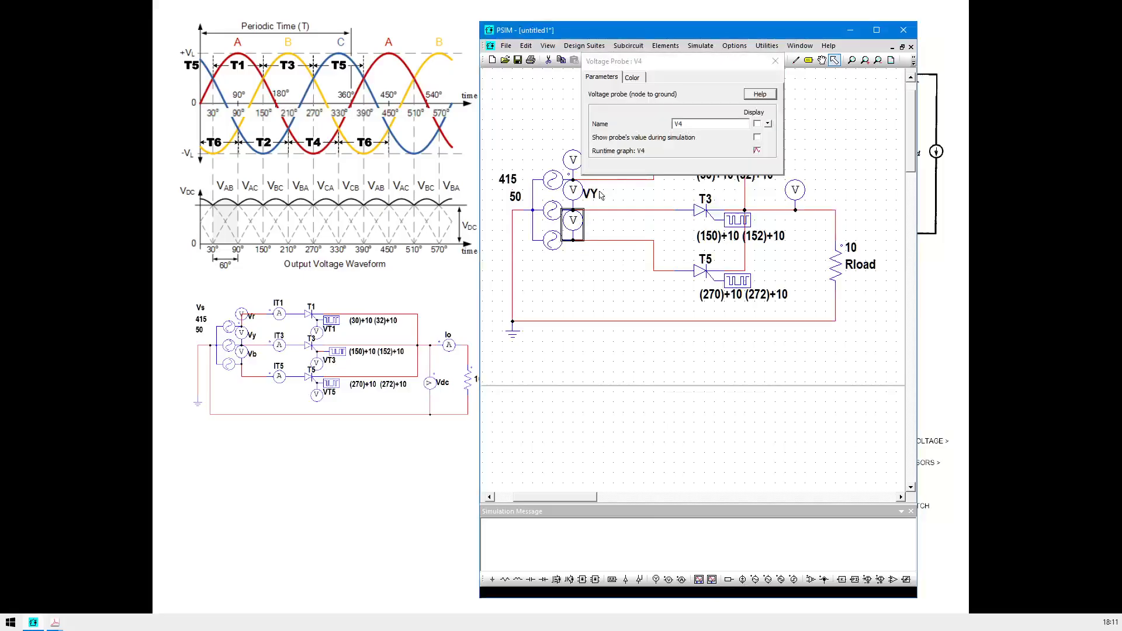
double_click(685, 124)
type("VB")
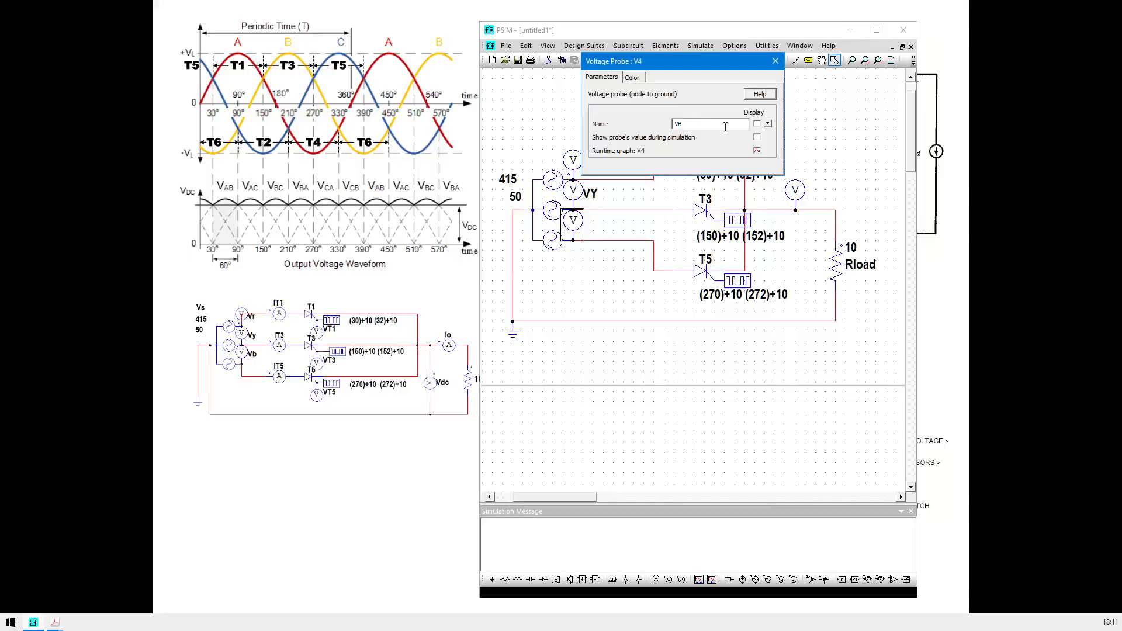
left_click(758, 124)
left_click(776, 61)
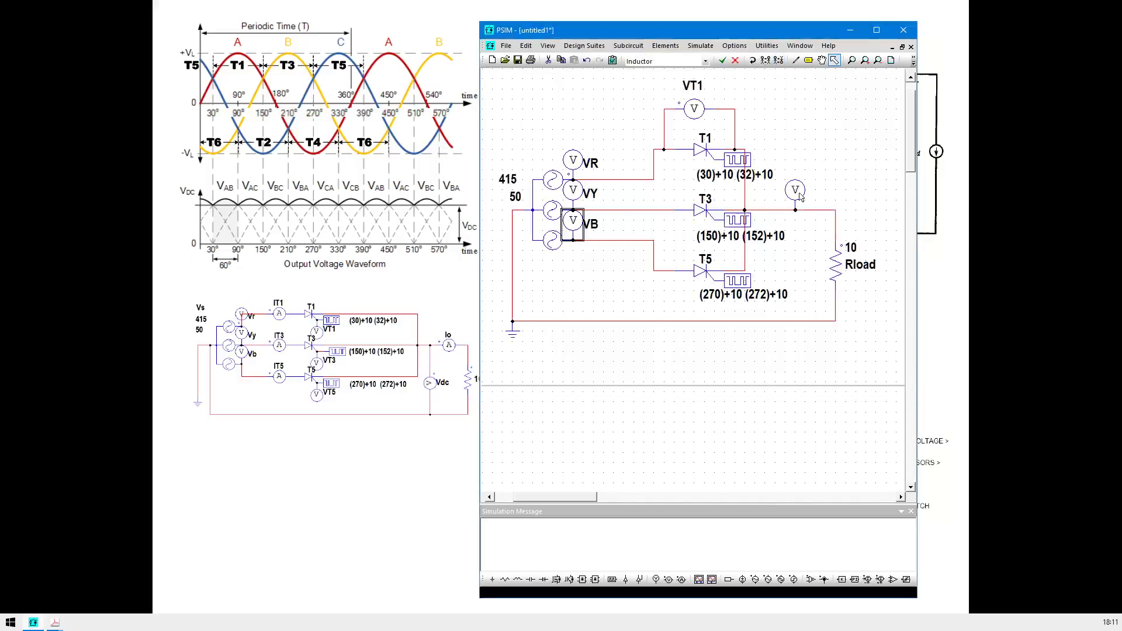
Rename the voltage probe on the output wire as Vo and display its name.
double_click(799, 195)
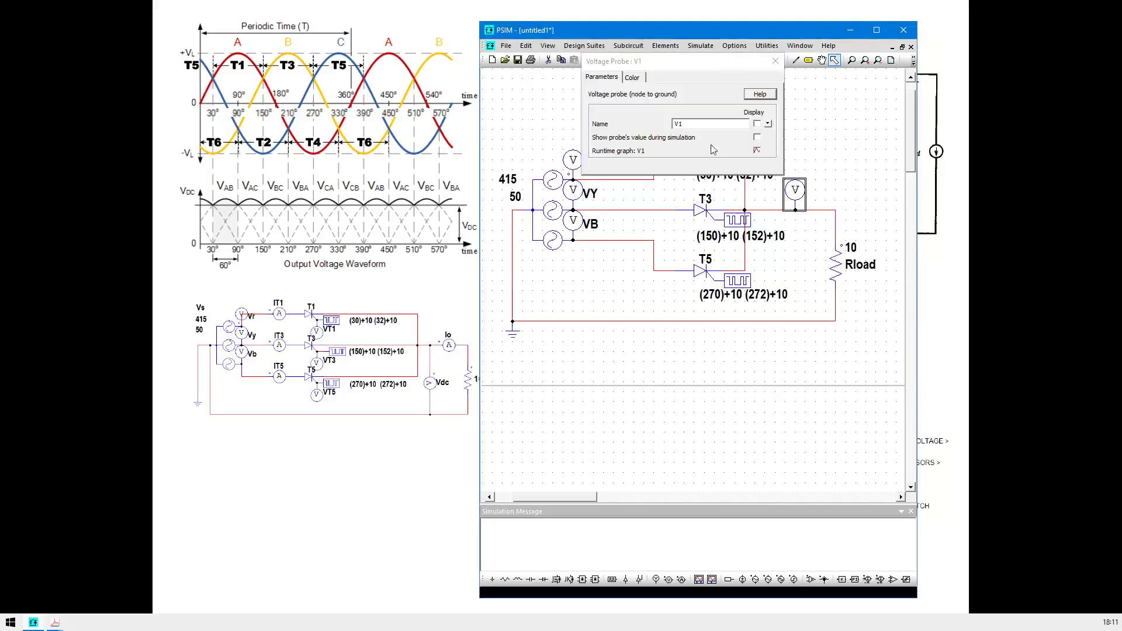
left_click(682, 123)
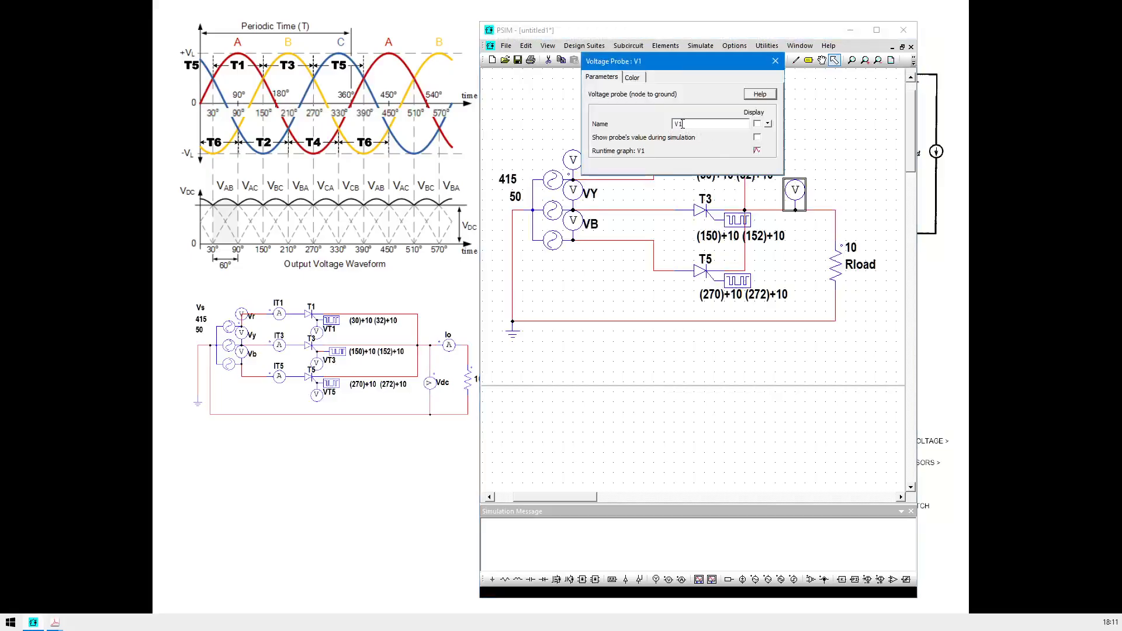
double_click(692, 126)
left_click(758, 125)
left_click(775, 63)
left_click(825, 140)
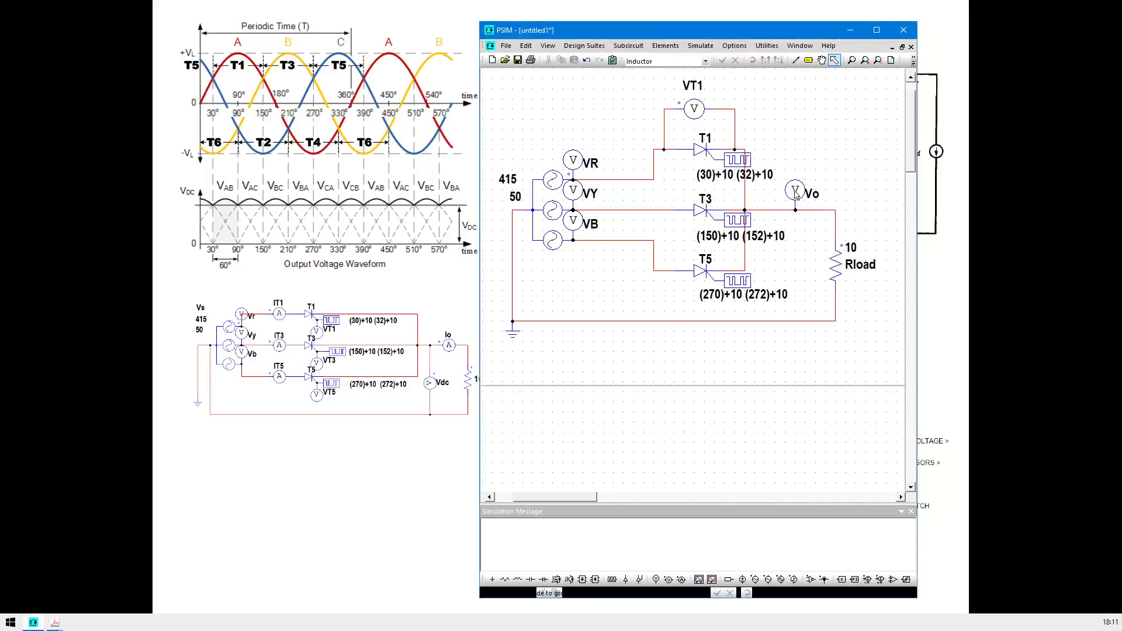
Move the Vo probe closer to the thyristors' common cathode node and delete the horizontal wire between it and Rload.
left_click_drag(793, 195, 770, 197)
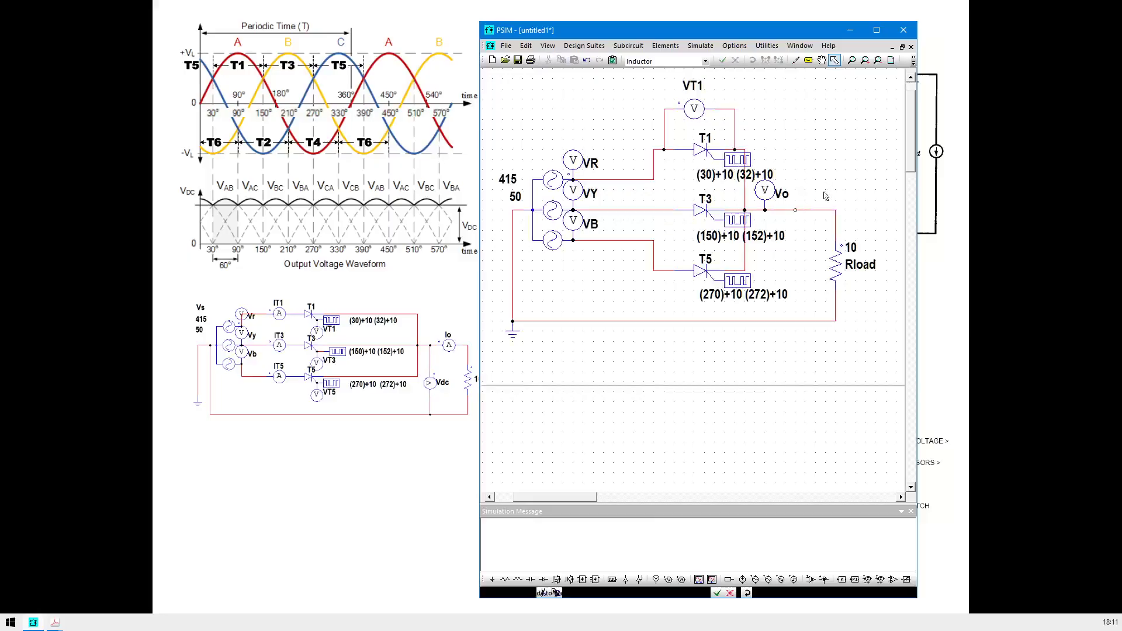
left_click(782, 211)
left_click(798, 209)
left_click(799, 210)
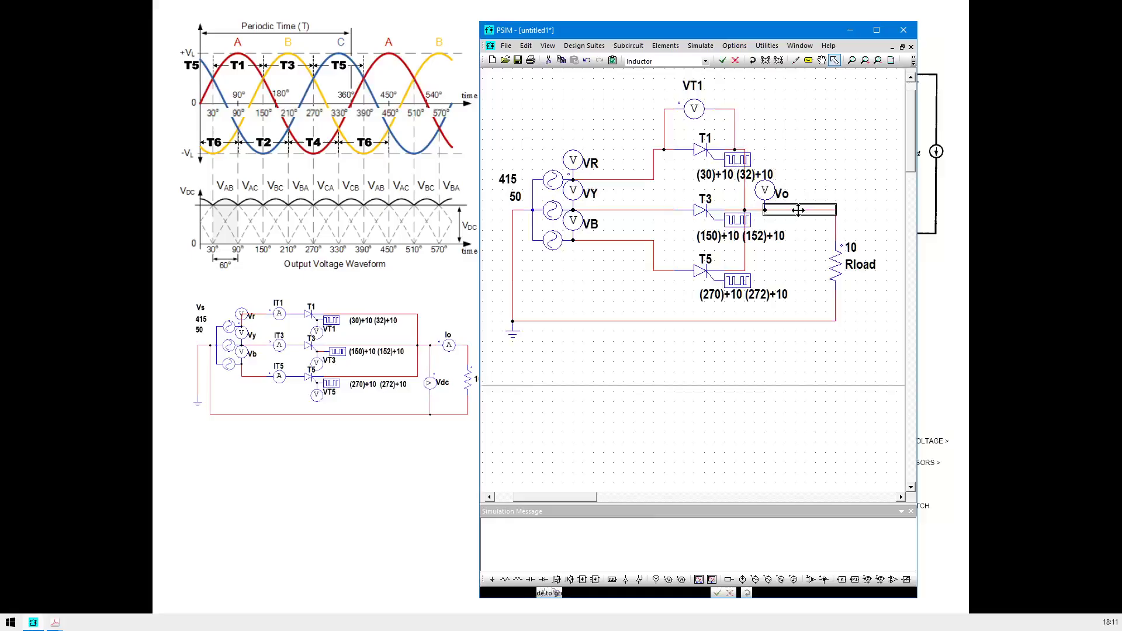
key("Delete")
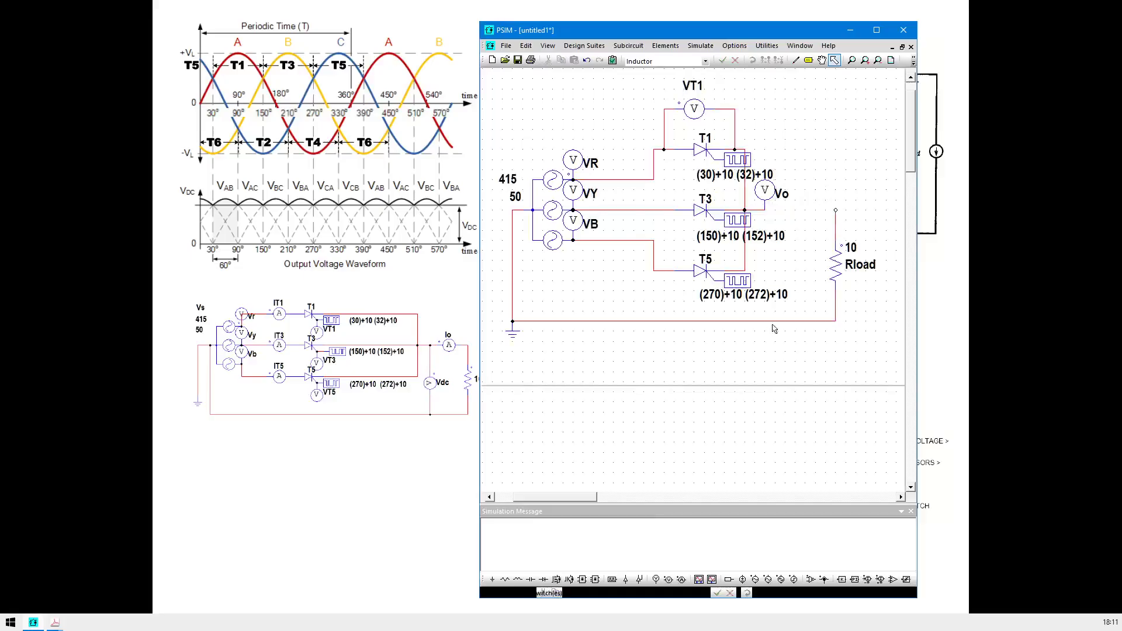
left_click(682, 580)
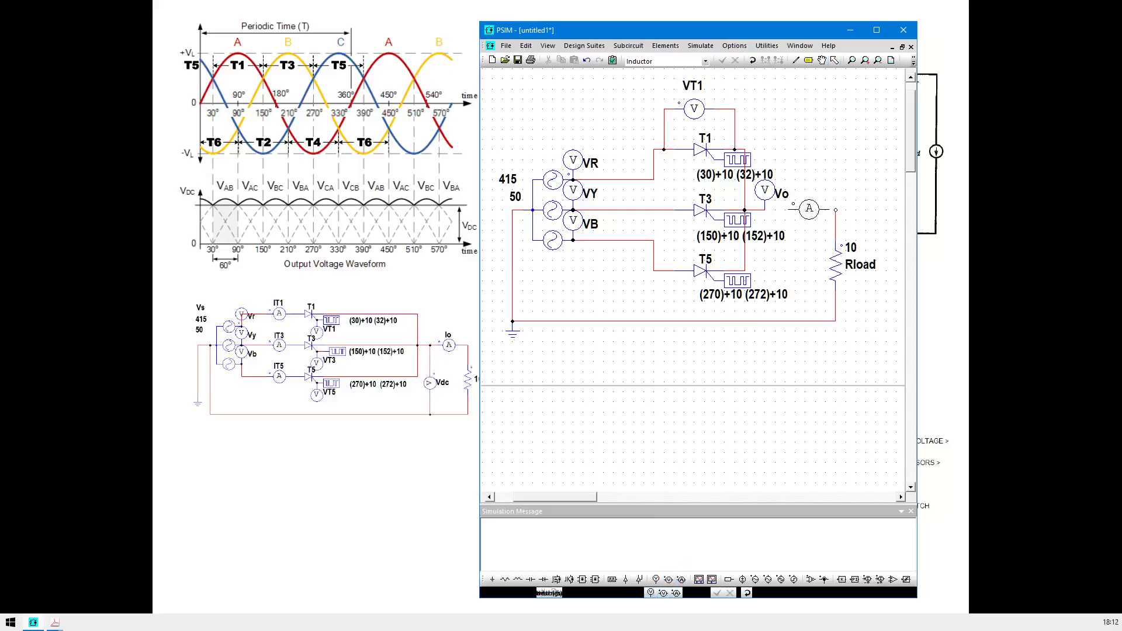
left_click(816, 210)
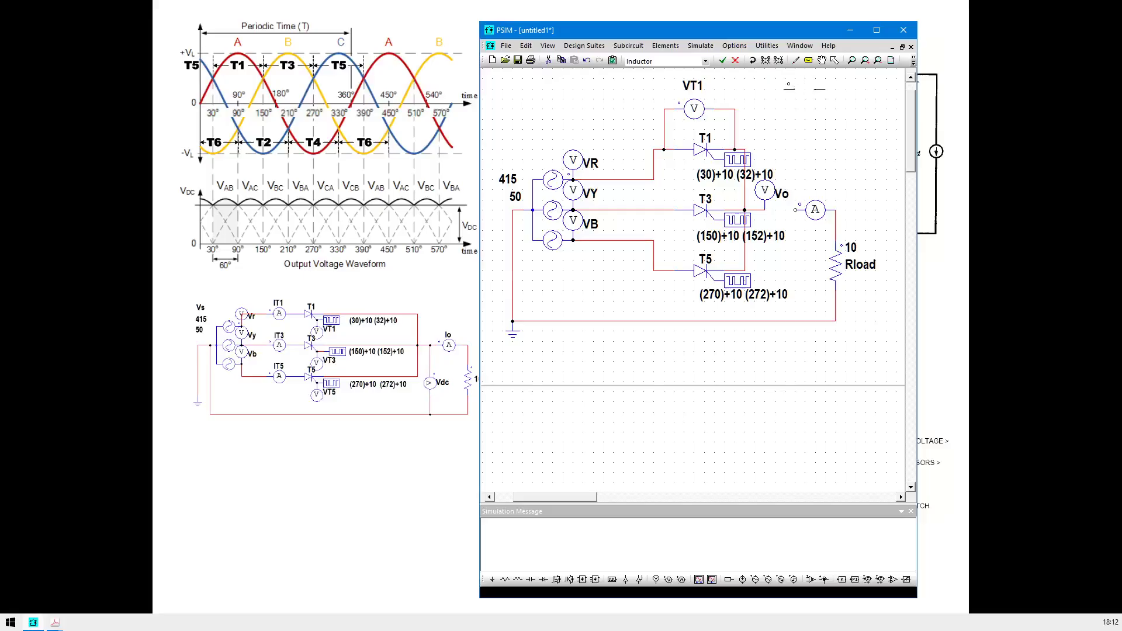
left_click(796, 59)
key("Escape")
left_click_drag(819, 225, 780, 230)
key("ctrl+z")
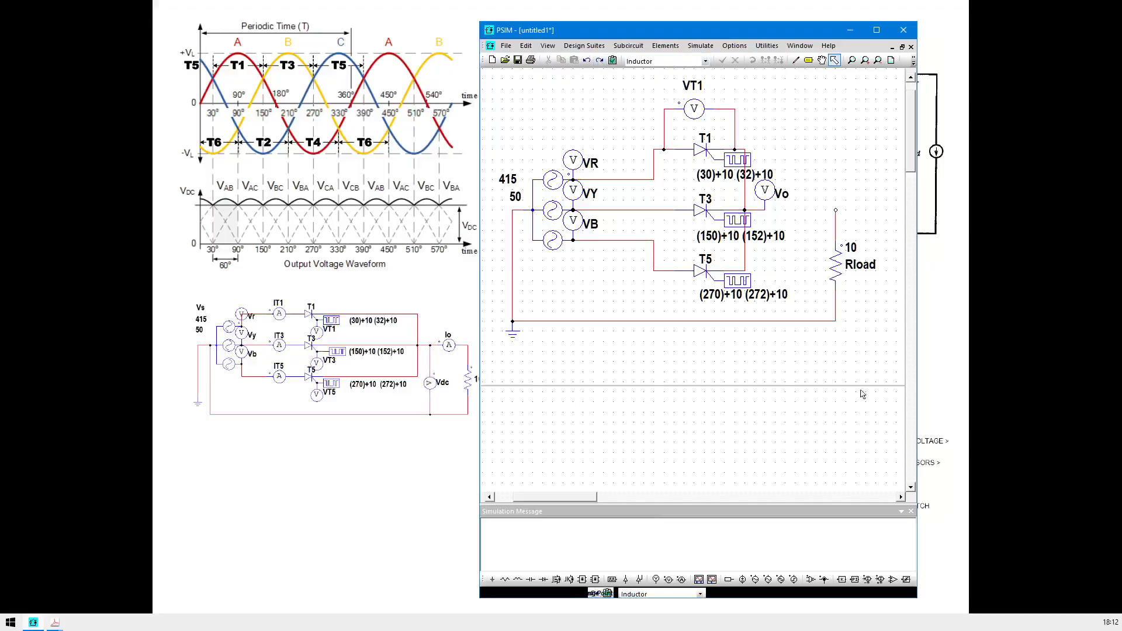
Place a current probe at the open wire end above Rload, rename it Io and display its name.
left_click(680, 580)
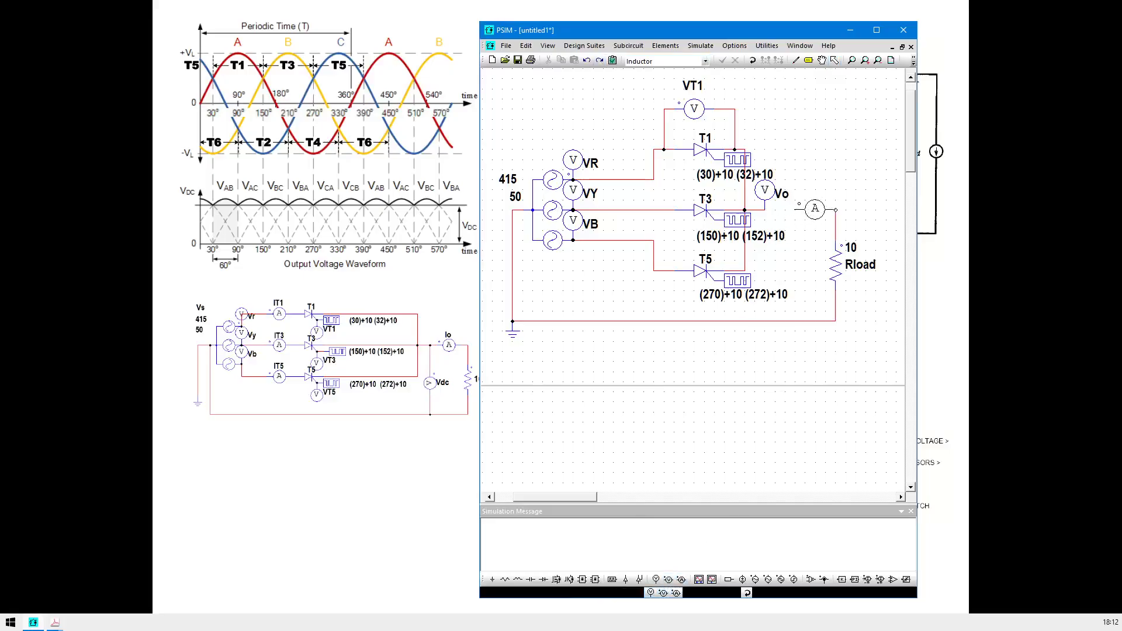
left_click(815, 209)
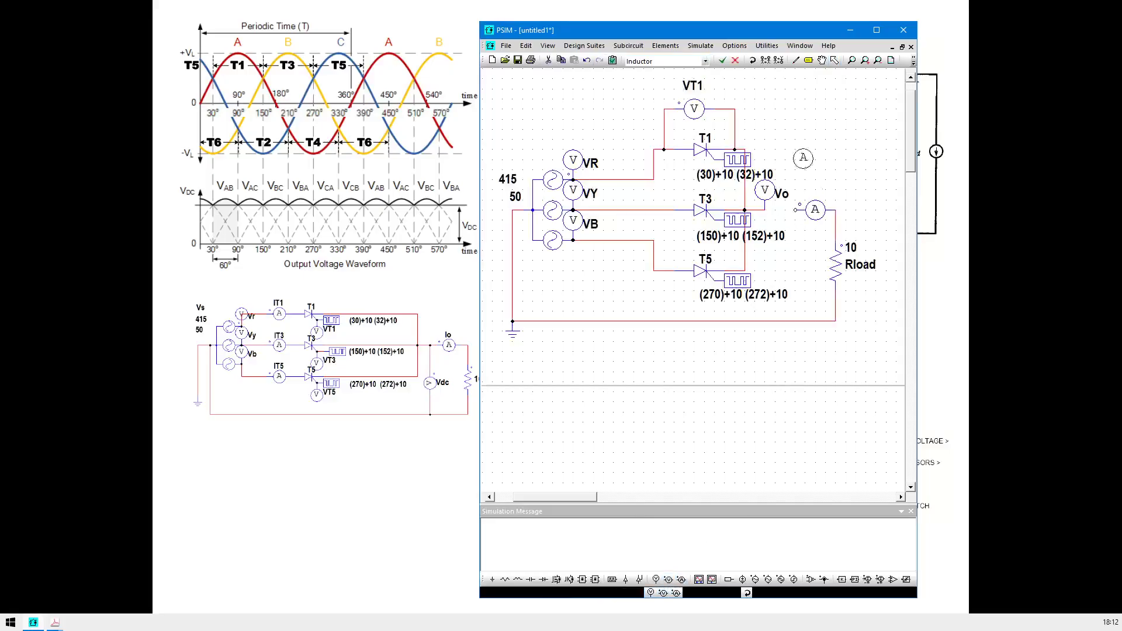
left_click(835, 60)
double_click(819, 210)
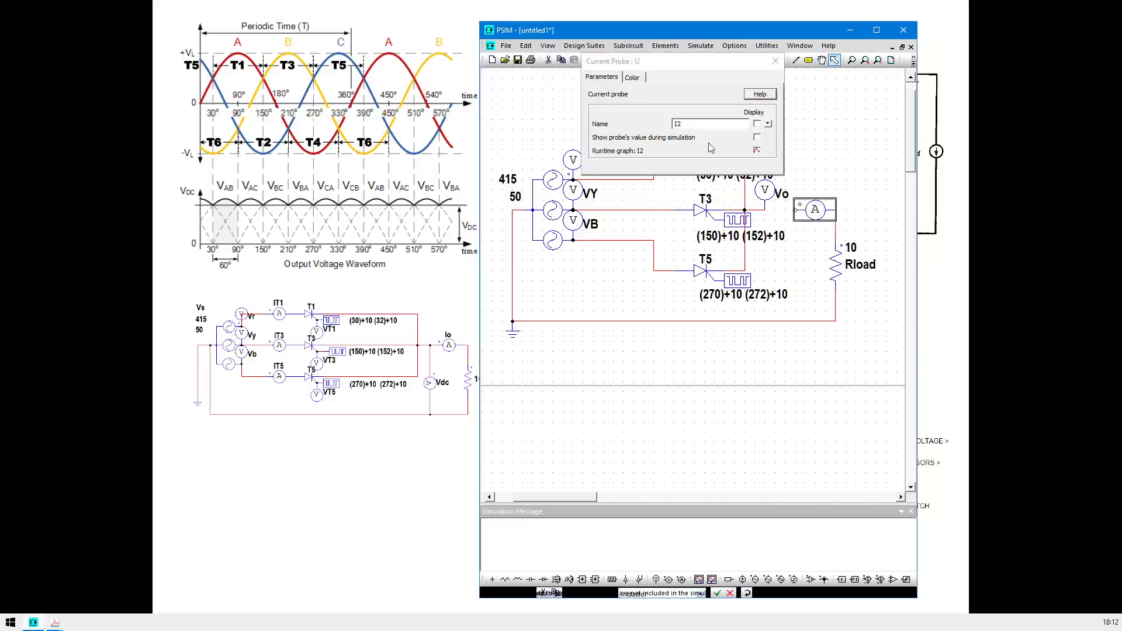
double_click(697, 126)
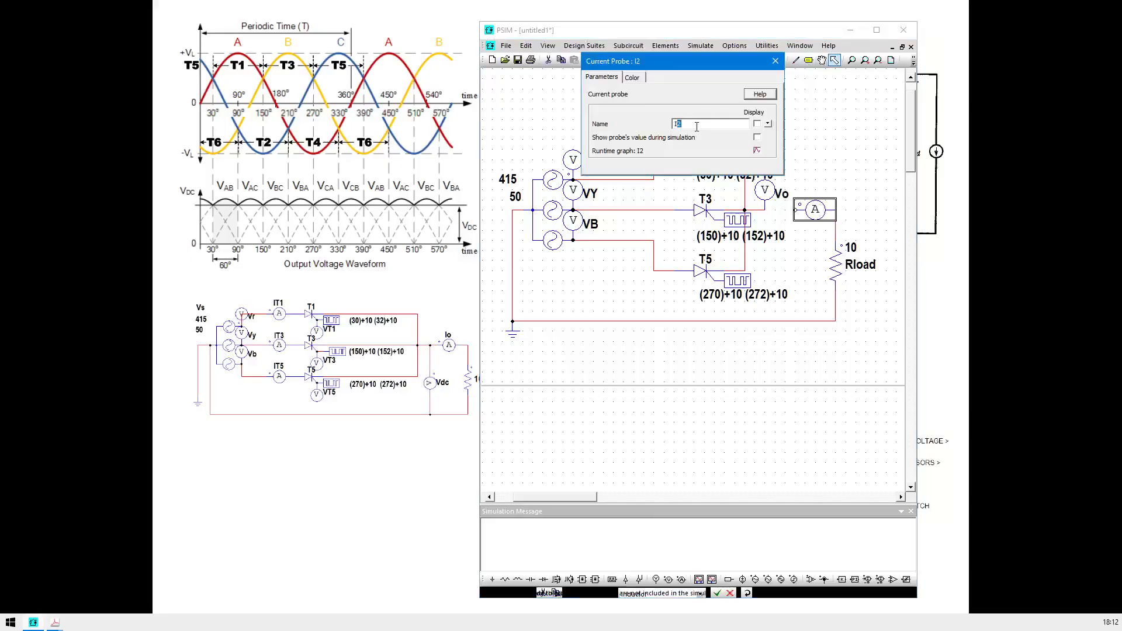
type("Io")
left_click(757, 124)
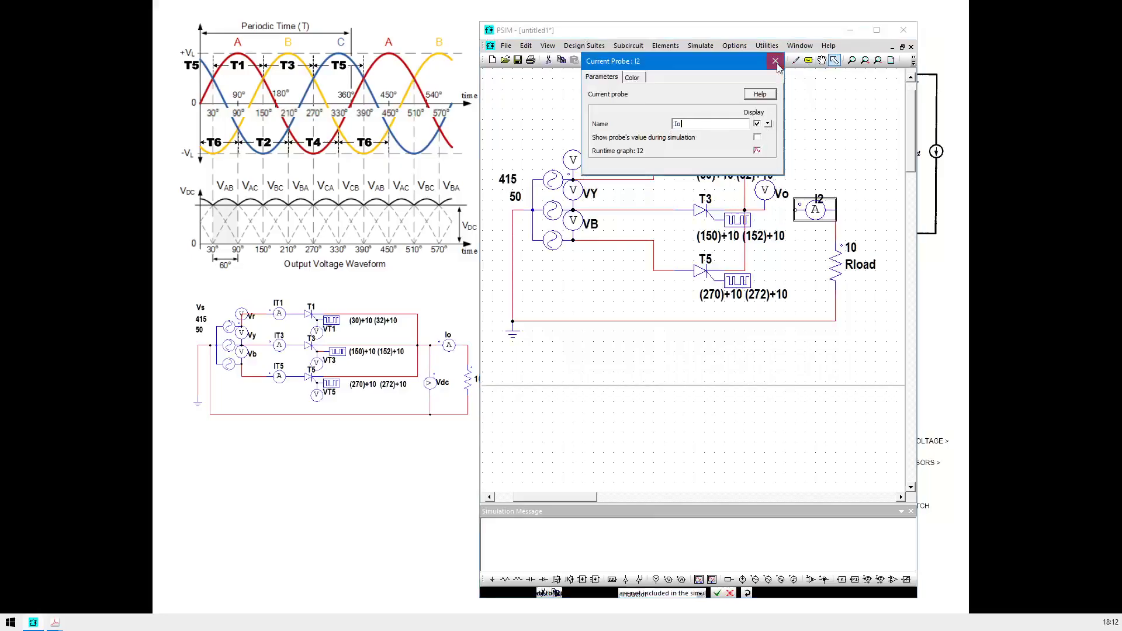
left_click(776, 61)
Wire the Vo probe's node to the open input terminal of the Io current probe.
left_click(796, 60)
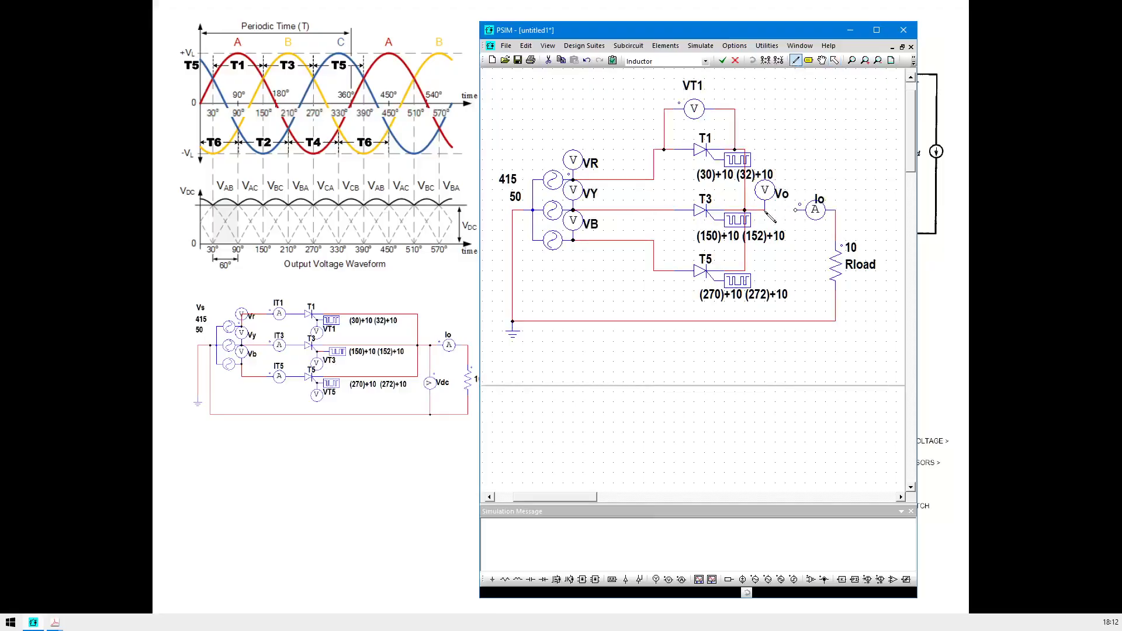
left_click_drag(766, 210, 797, 210)
left_click(835, 60)
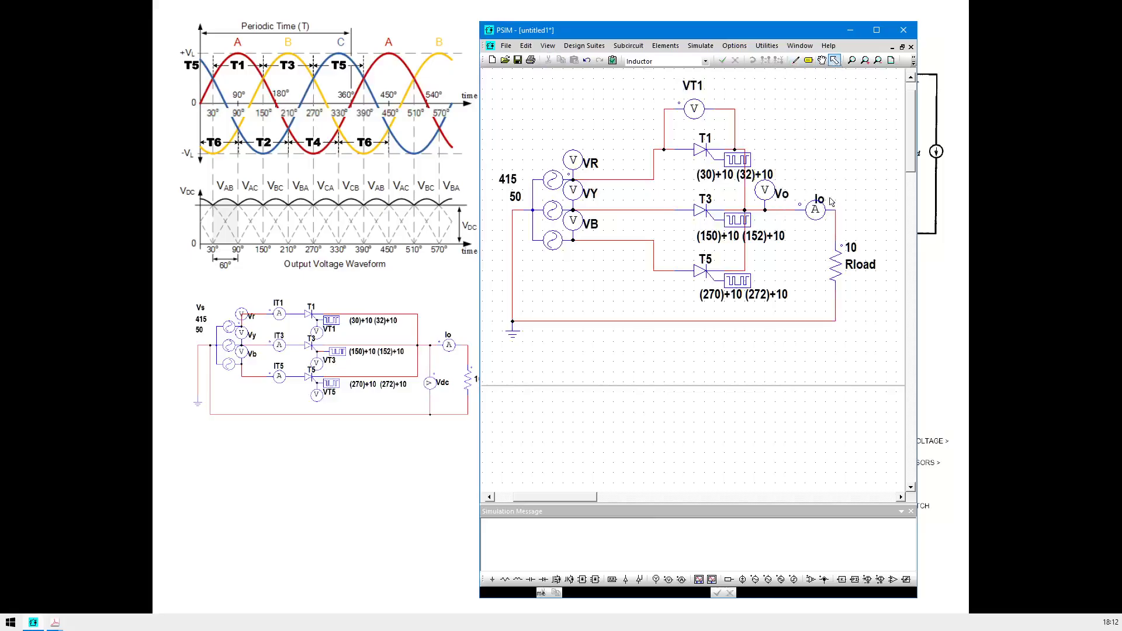
Move the Io label clear of its current probe and open the simulation control parameters.
left_click_drag(826, 201, 821, 195)
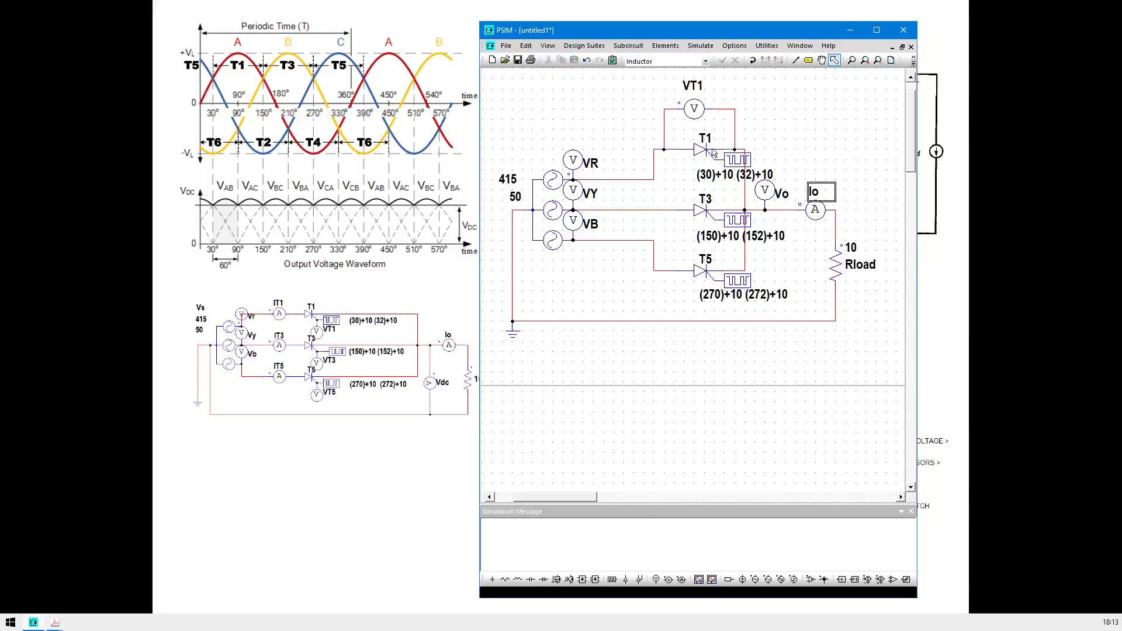
left_click(701, 46)
mouse_move(673, 51)
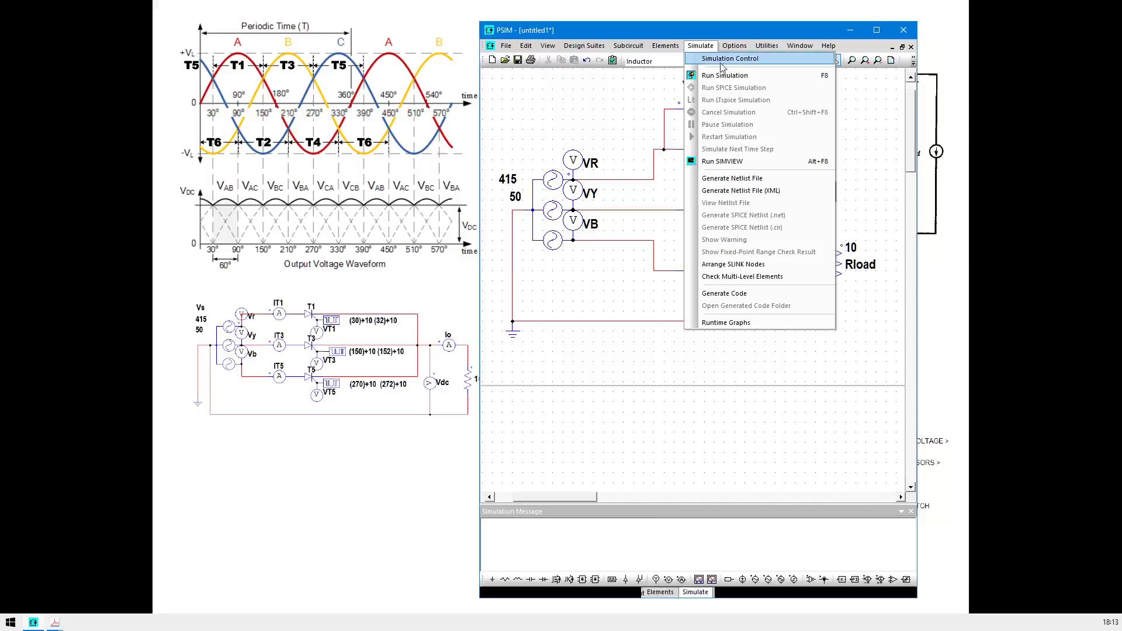
left_click(724, 62)
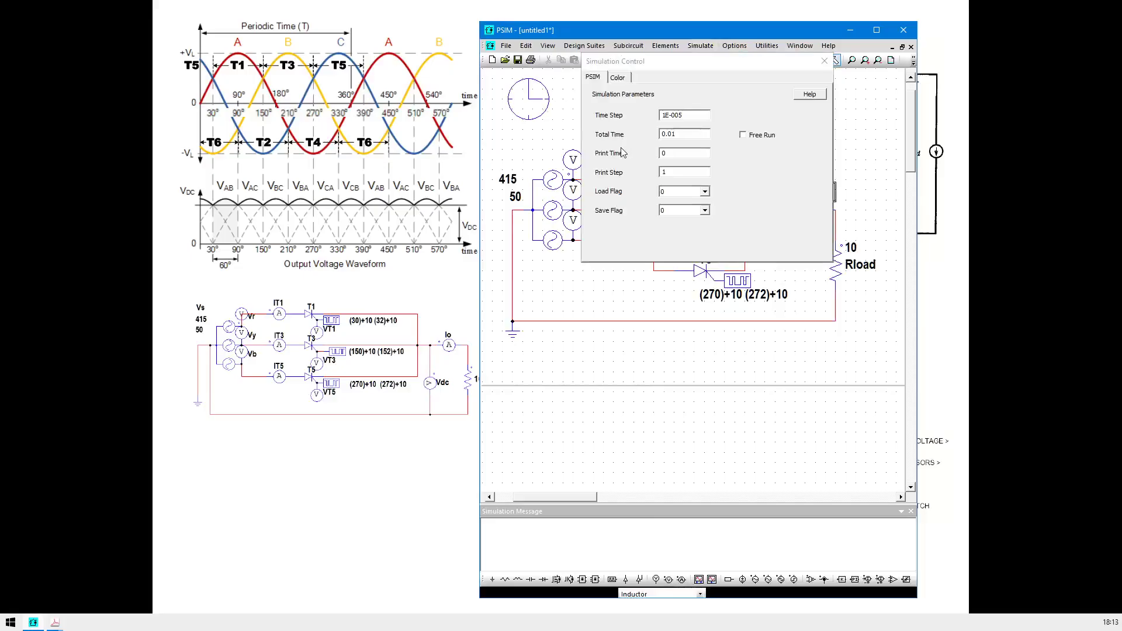
left_click_drag(593, 103, 720, 119)
left_click_drag(587, 127, 699, 140)
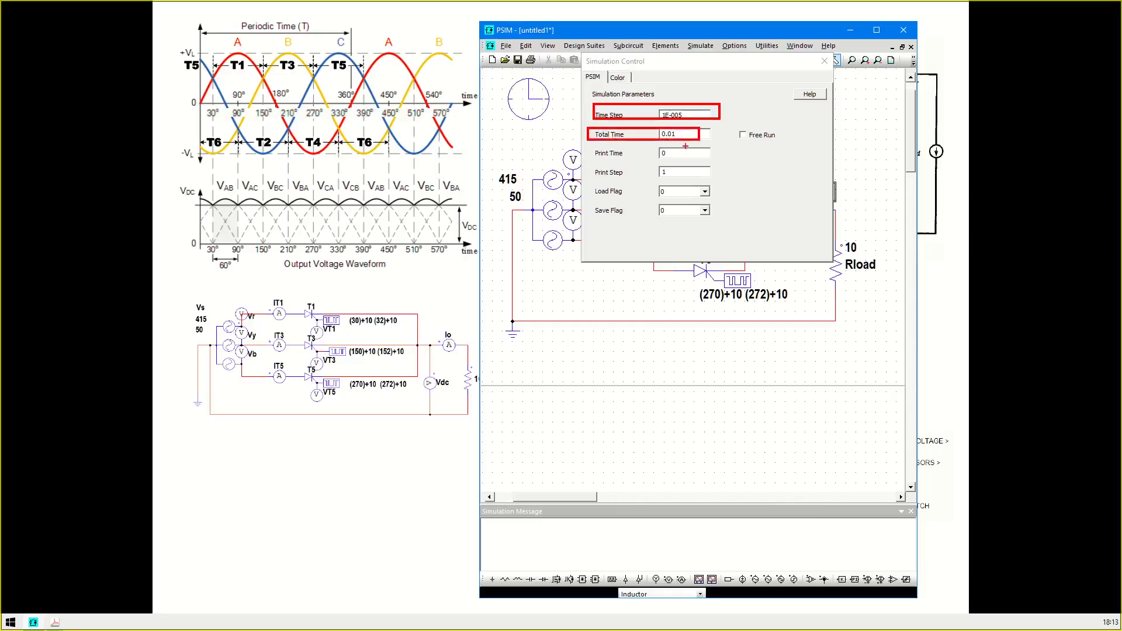
left_click_drag(588, 147, 790, 167)
left_click_drag(704, 136, 795, 155)
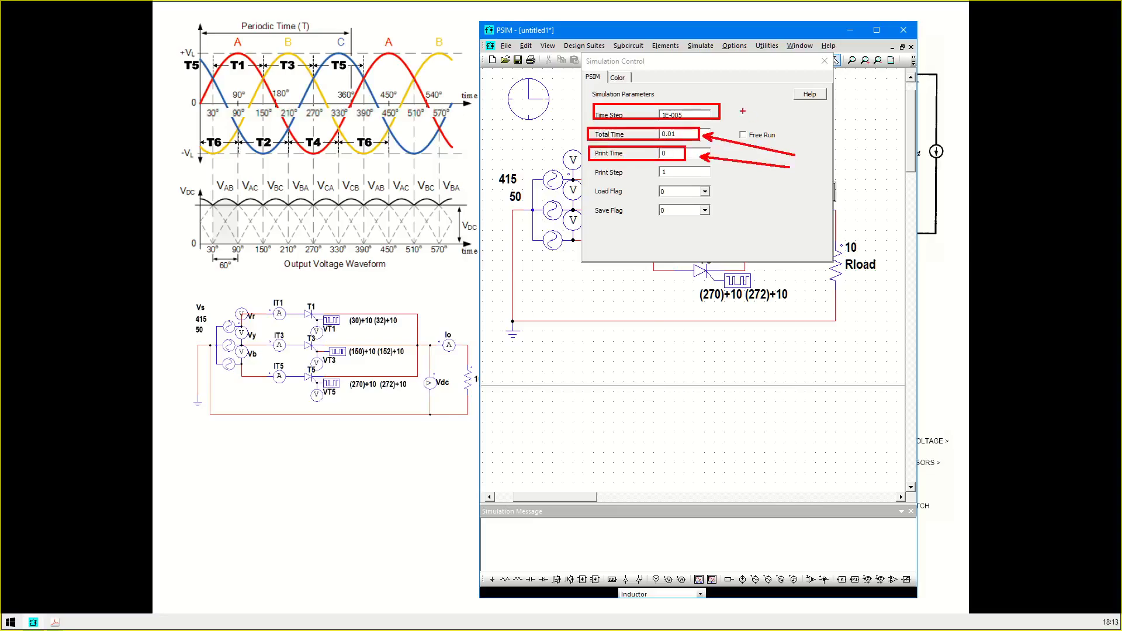
left_click_drag(728, 110, 789, 117)
left_click_drag(591, 169, 732, 228)
key("Escape")
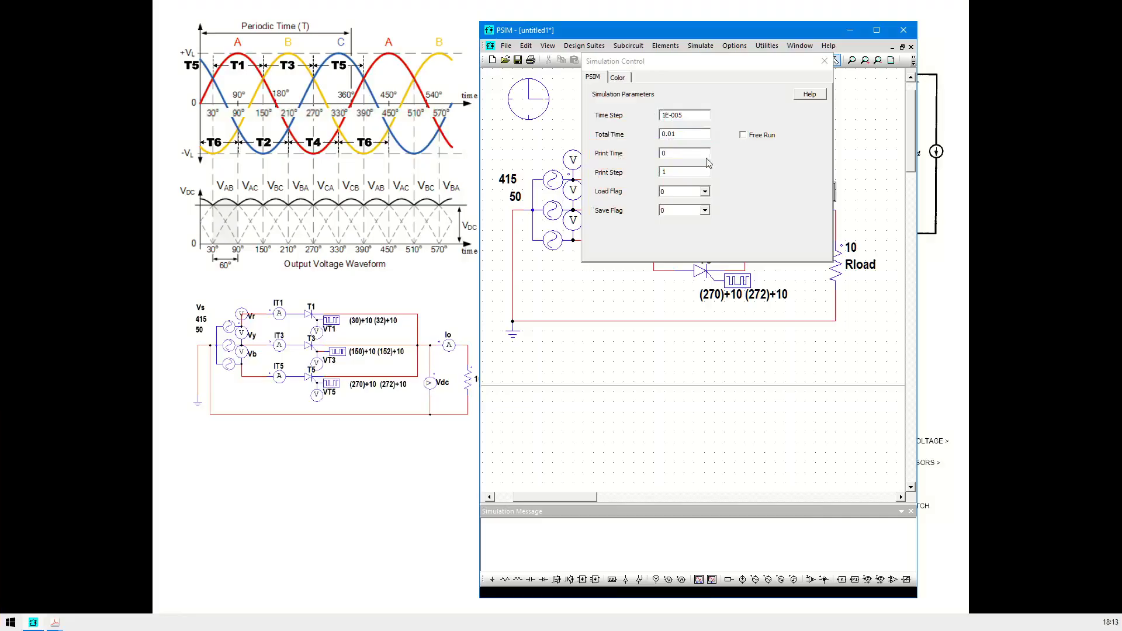
key("ctrl+2")
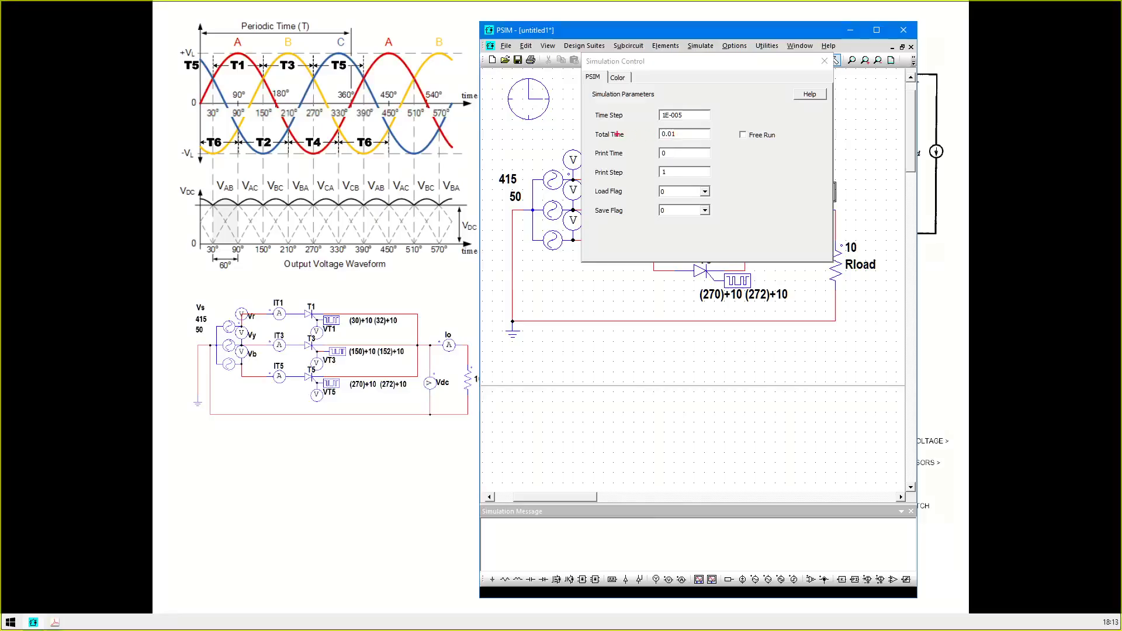
left_click_drag(588, 129, 696, 141)
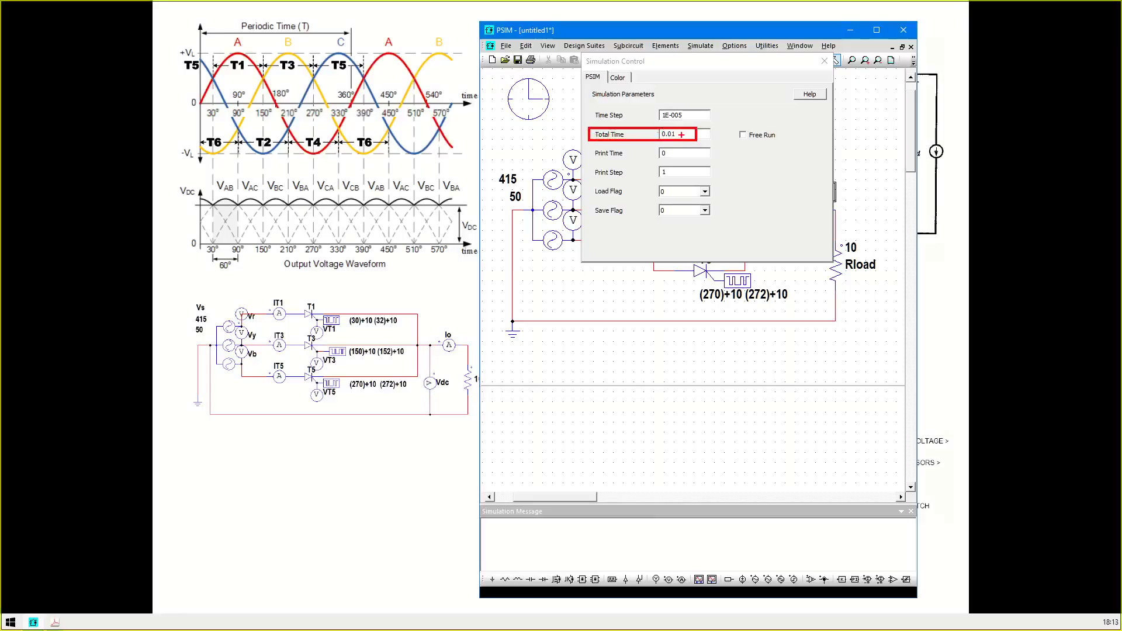
key("Escape")
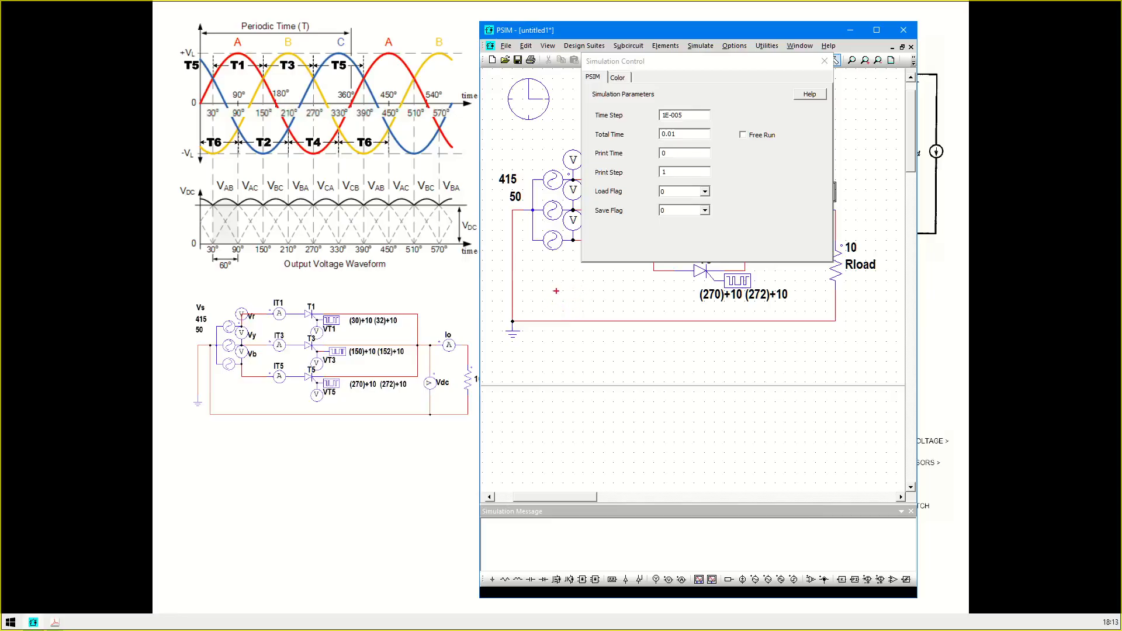
left_click_drag(551, 288, 547, 321)
left_click_drag(571, 303, 582, 302)
left_click_drag(571, 306, 690, 292)
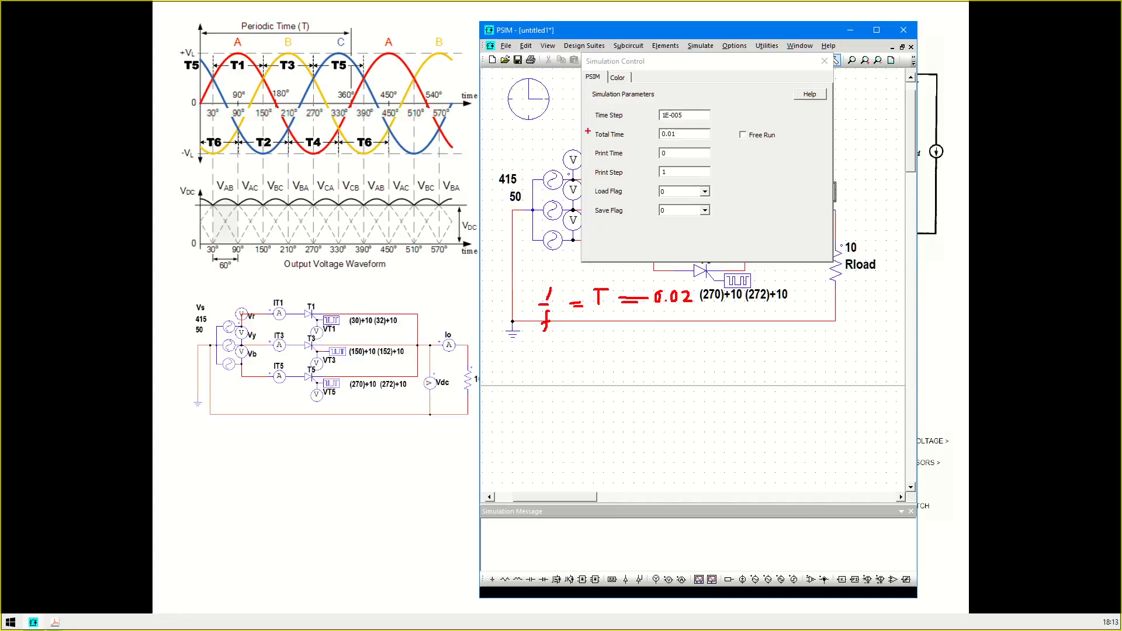
left_click_drag(587, 126, 702, 145)
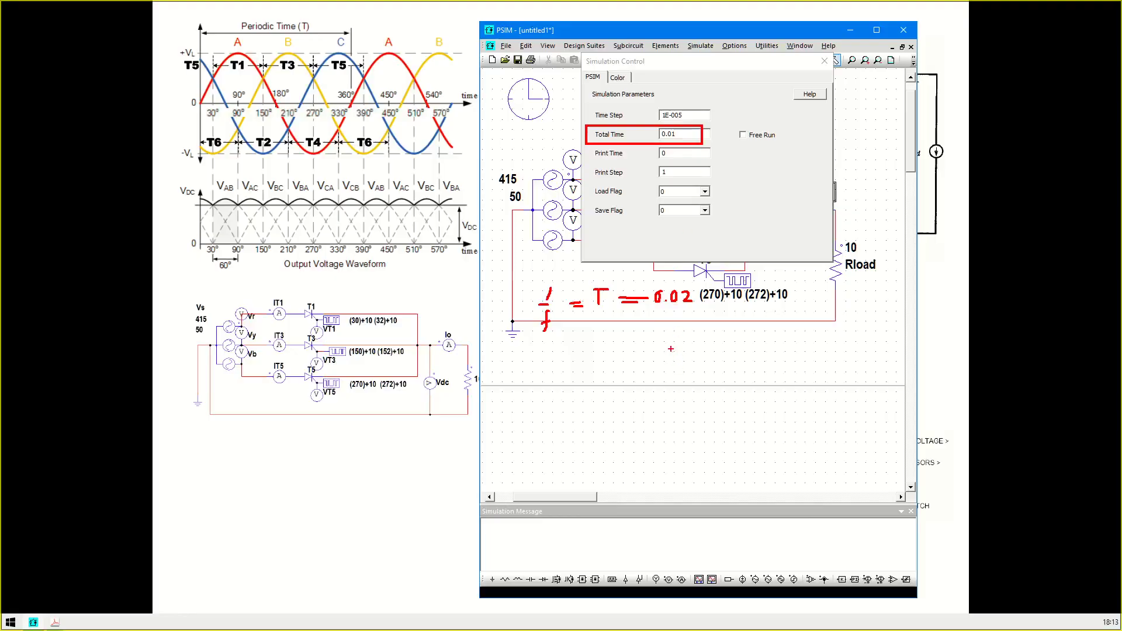
key("Escape")
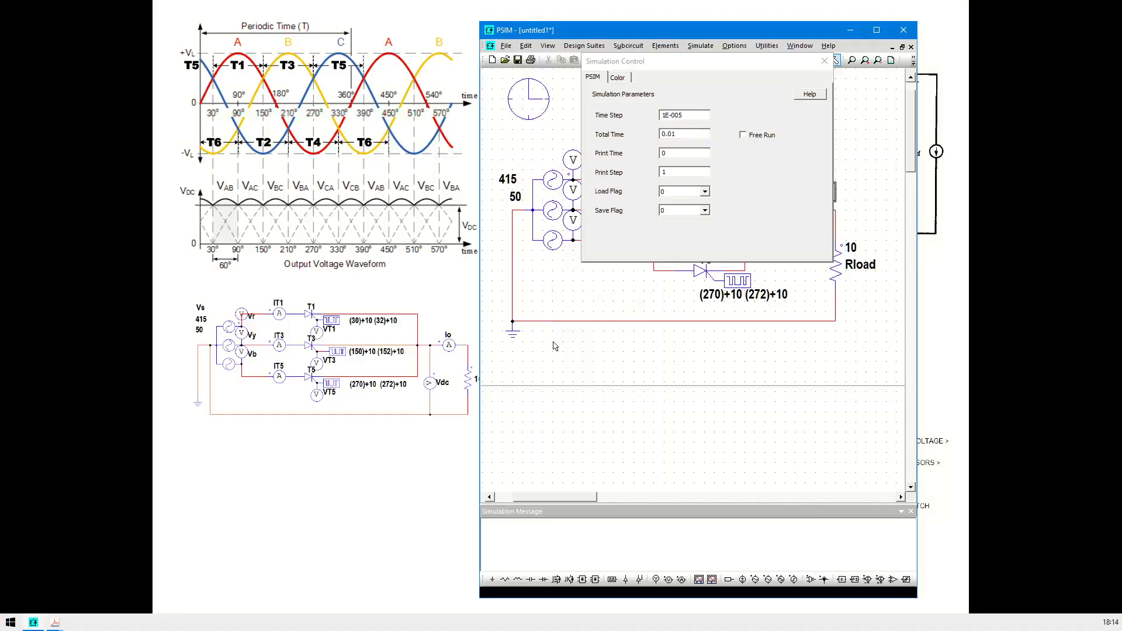
key("ctrl+2")
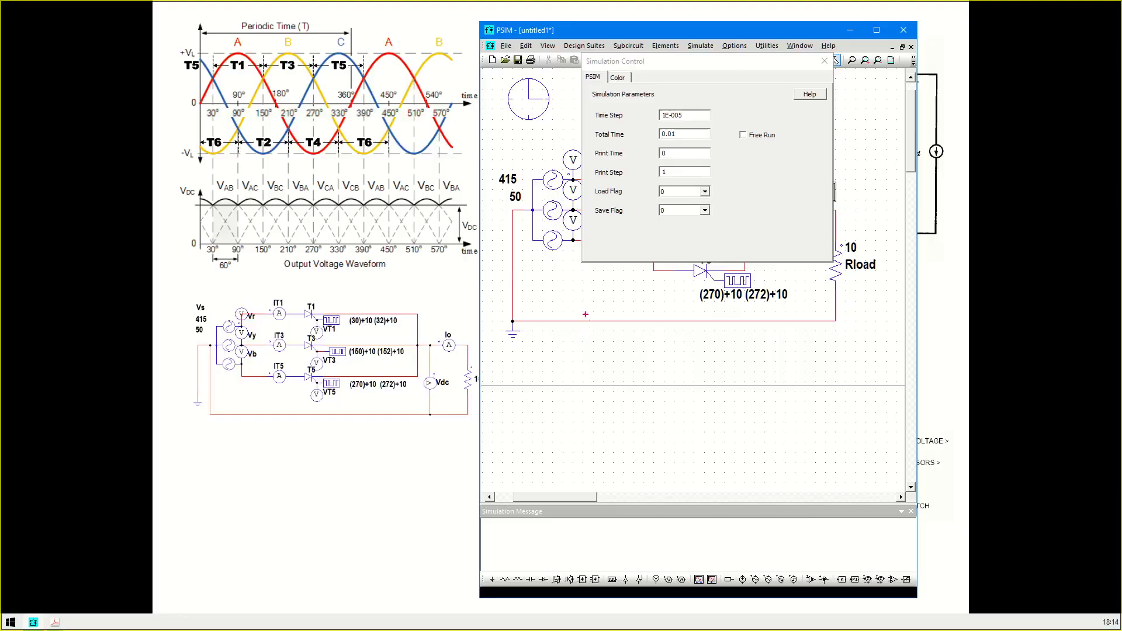
mouse_move(559, 305)
left_mouse_down()
mouse_move(560, 445)
mouse_move(867, 441)
left_mouse_up()
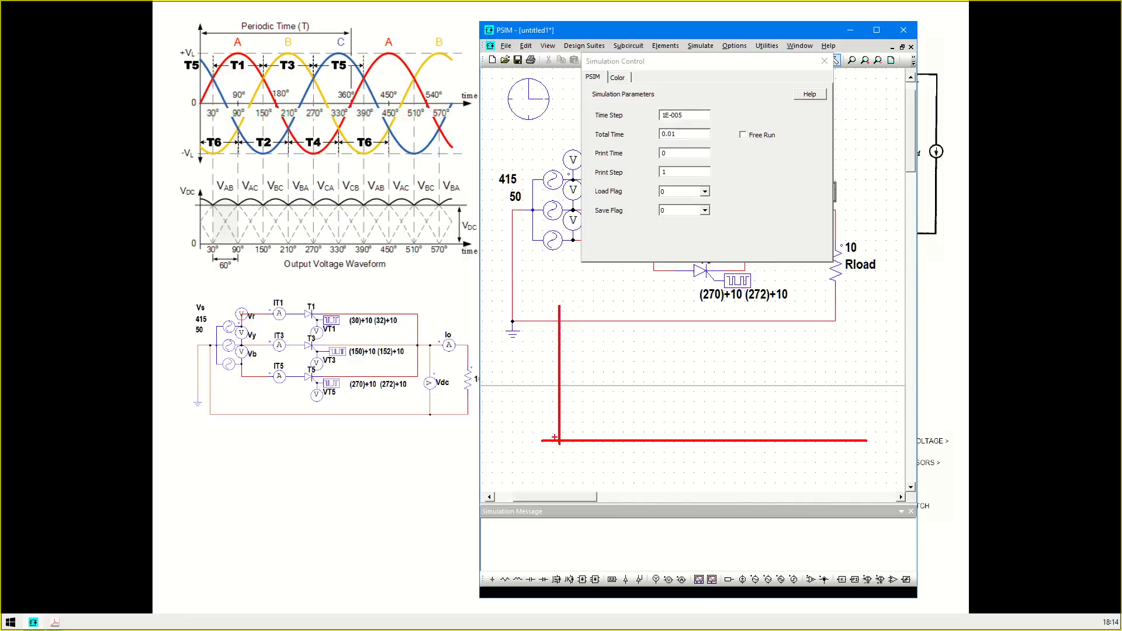
mouse_move(559, 440)
left_mouse_down()
mouse_move(629, 334)
mouse_move(664, 304)
mouse_move(726, 322)
mouse_move(740, 311)
mouse_move(857, 312)
left_mouse_up()
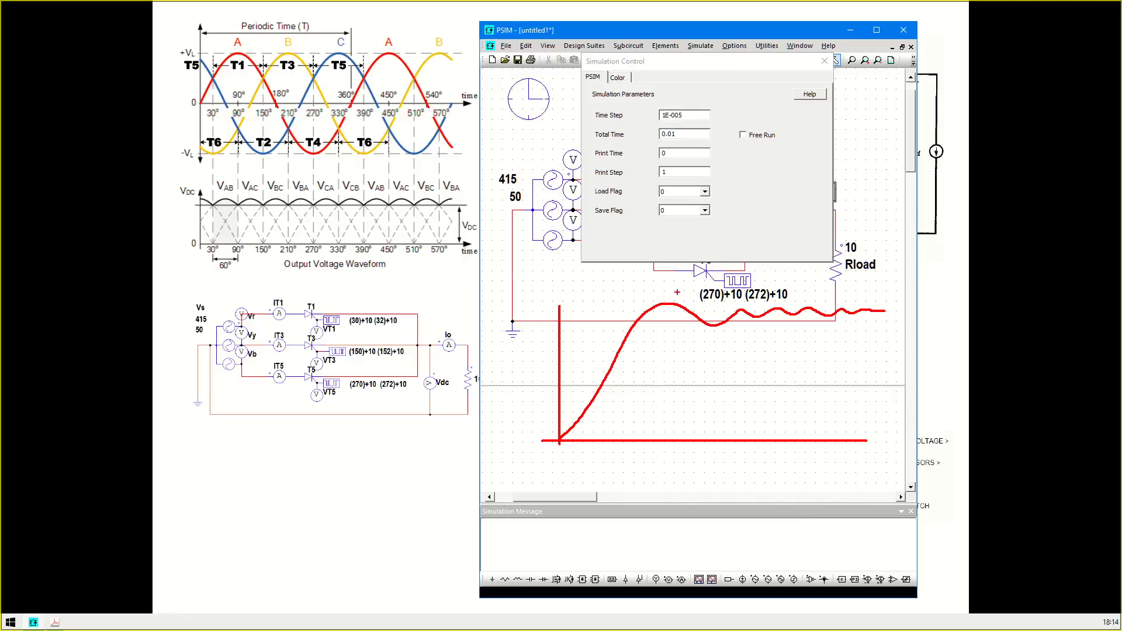
mouse_move(684, 283)
left_mouse_down()
mouse_move(543, 377)
mouse_move(572, 440)
mouse_move(653, 427)
mouse_move(702, 362)
mouse_move(707, 325)
mouse_move(685, 291)
left_mouse_up()
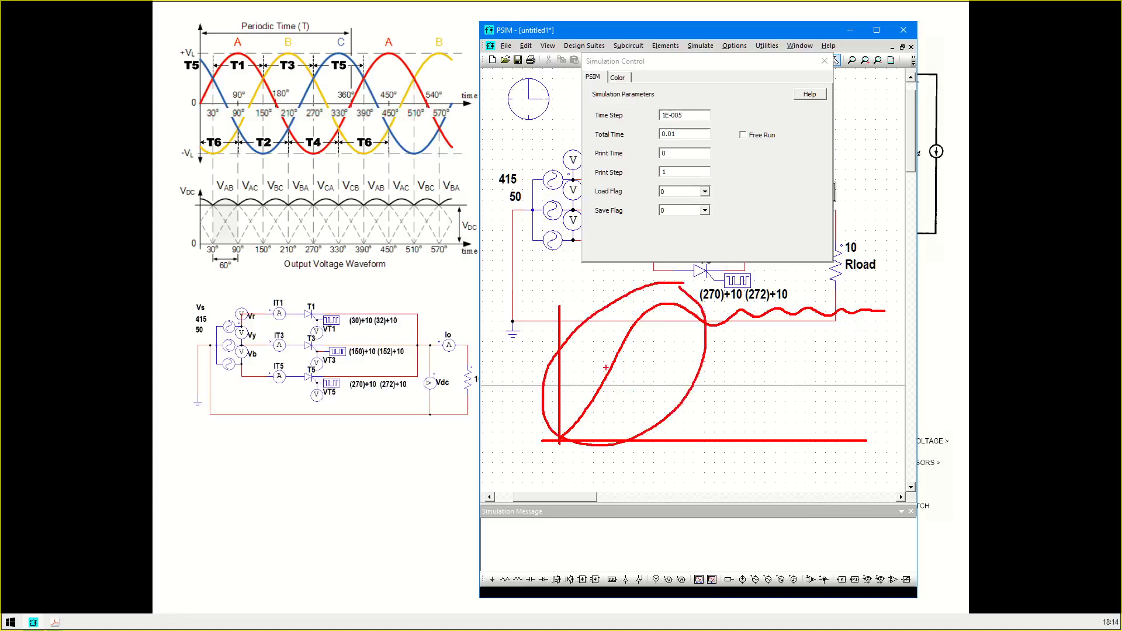
mouse_move(805, 290)
left_mouse_down()
mouse_move(834, 325)
mouse_move(901, 324)
left_mouse_up()
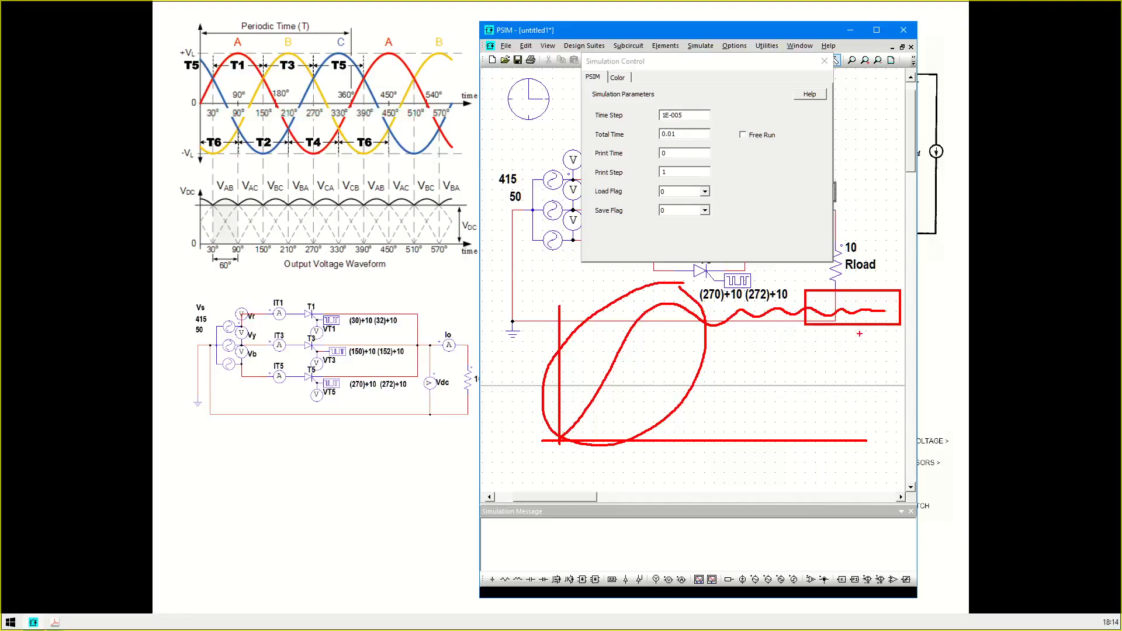
left_click_drag(859, 334, 870, 410)
mouse_move(685, 279)
left_mouse_down()
mouse_move(614, 289)
mouse_move(520, 419)
mouse_move(570, 471)
mouse_move(672, 454)
mouse_move(754, 352)
mouse_move(763, 289)
mouse_move(649, 270)
left_mouse_up()
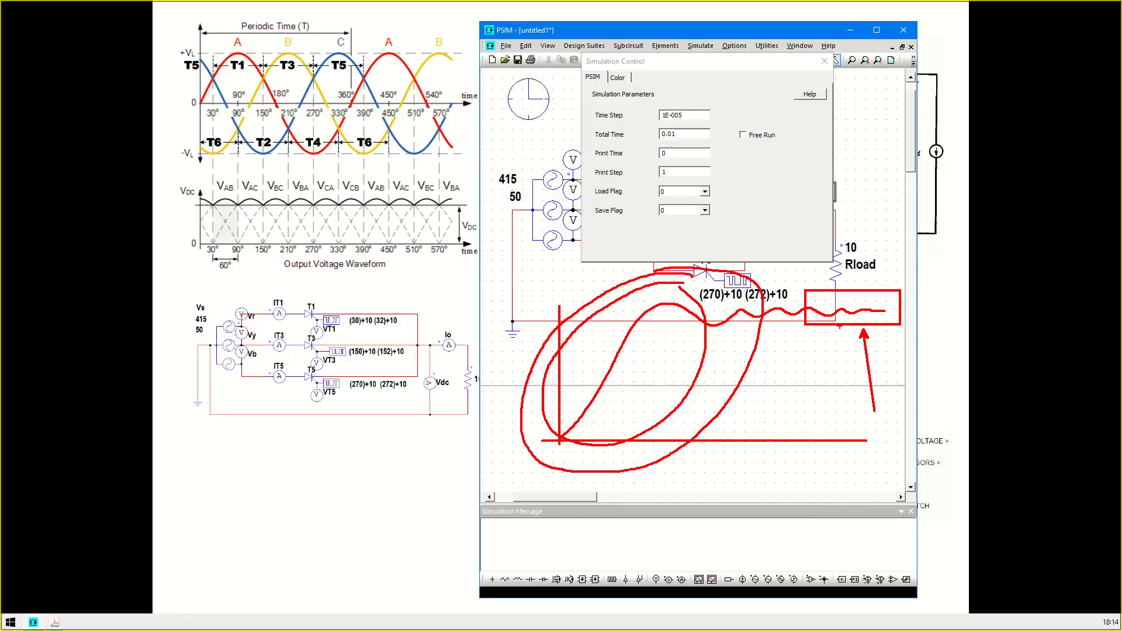
left_click_drag(850, 335, 835, 401)
key("Escape")
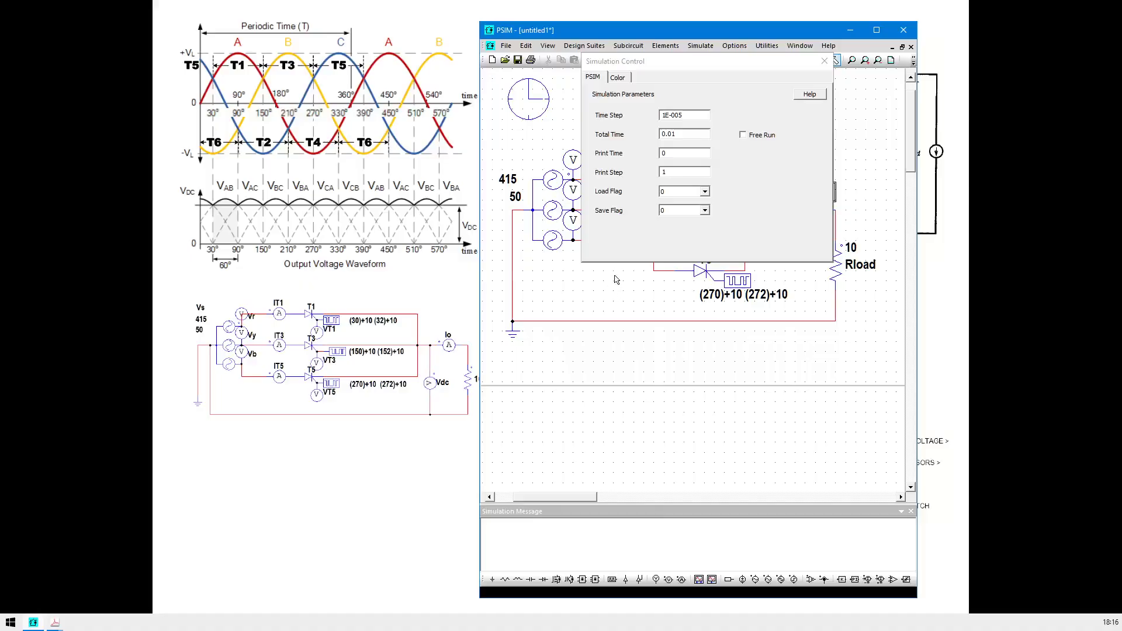
Set the simulation's total time to 0.1.
left_click(674, 136)
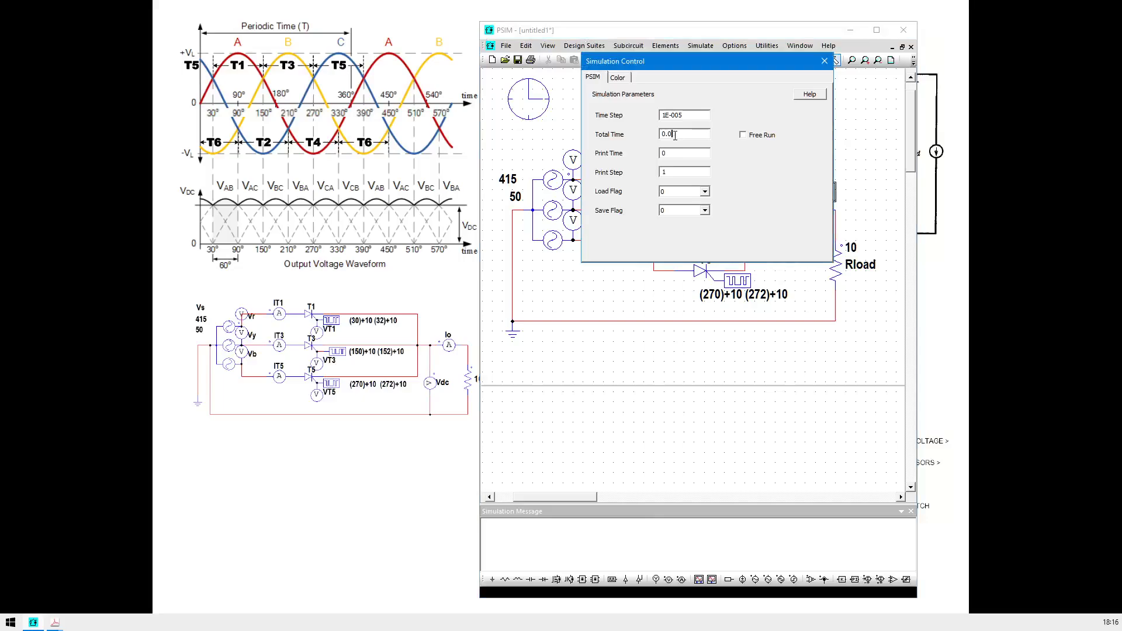
type("1")
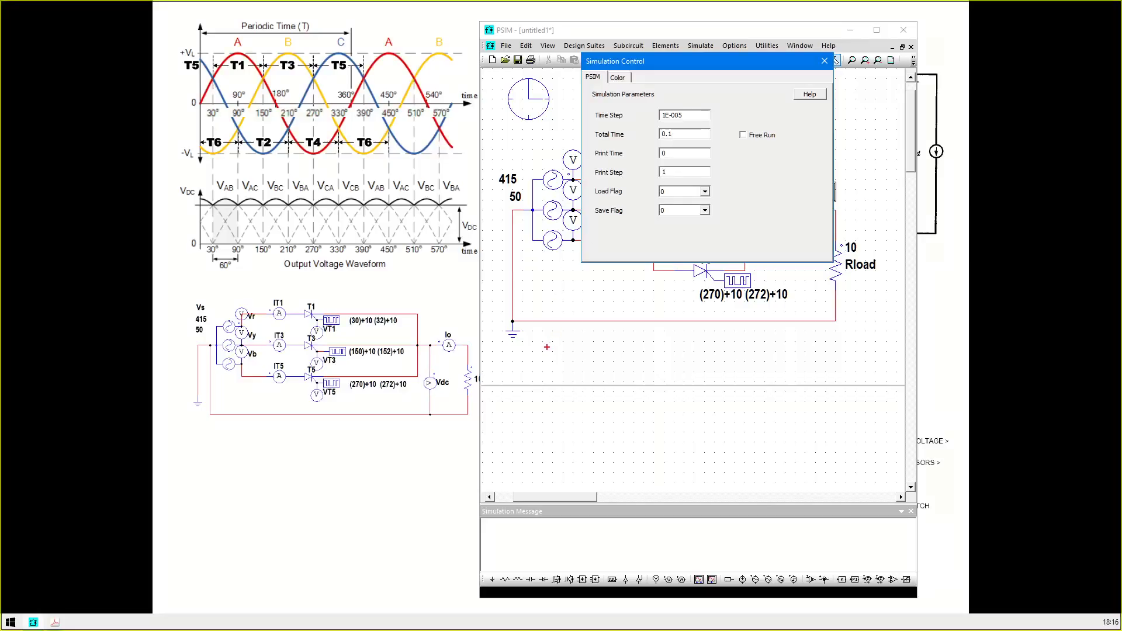
left_click_drag(544, 287, 544, 373)
key("Escape")
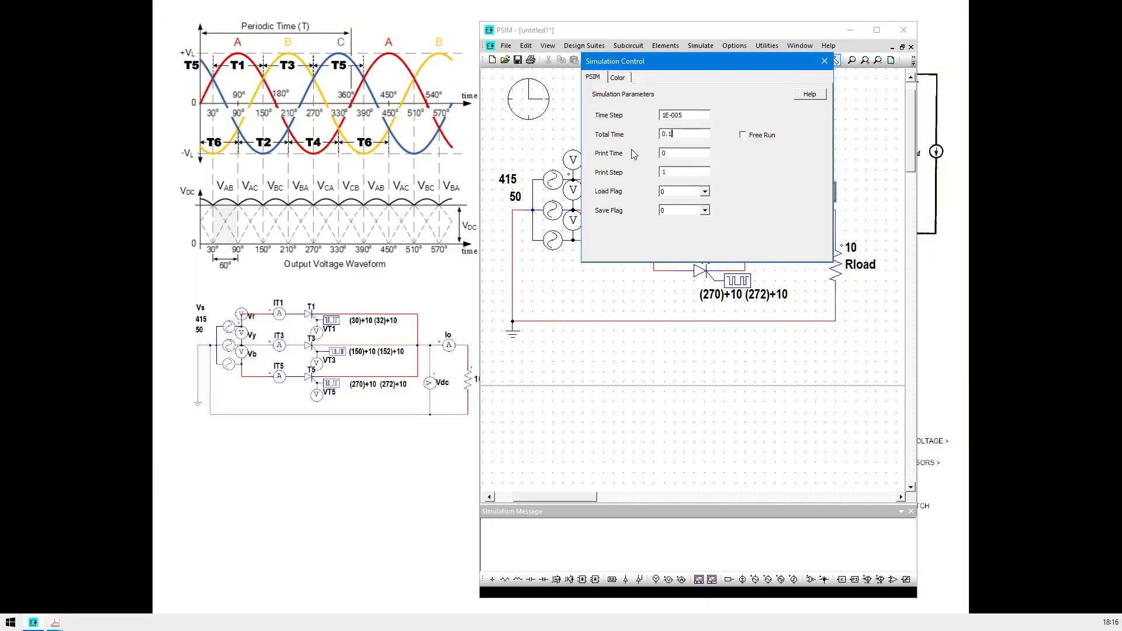
key("ctrl+2")
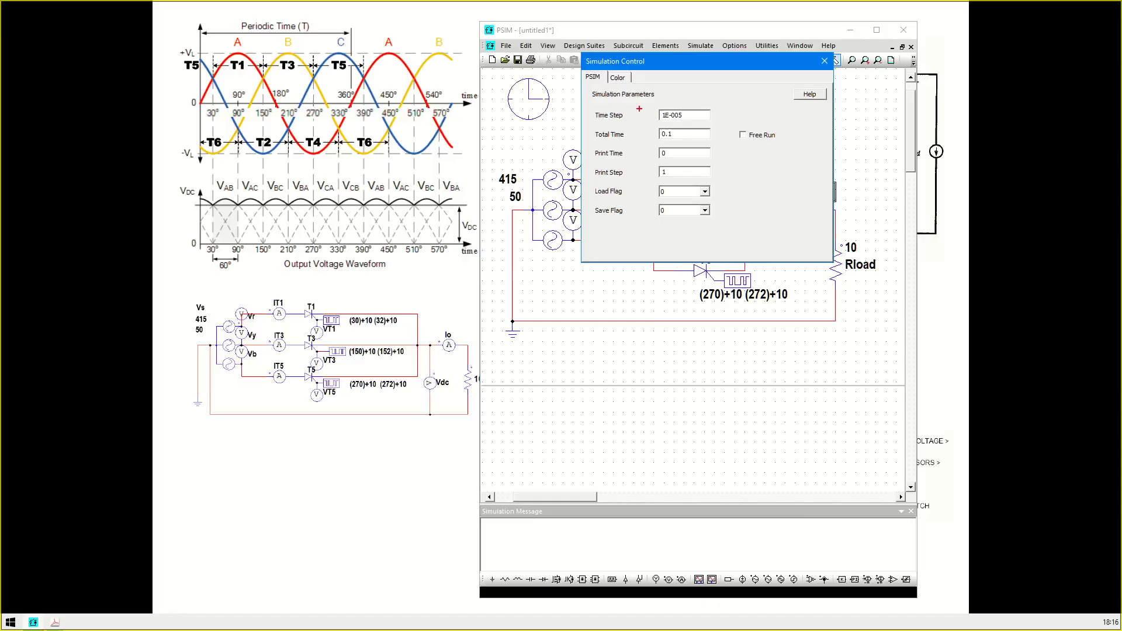
left_click_drag(640, 108, 639, 108)
mouse_move(565, 280)
left_mouse_down()
mouse_move(565, 407)
mouse_move(938, 403)
mouse_move(899, 401)
left_mouse_up()
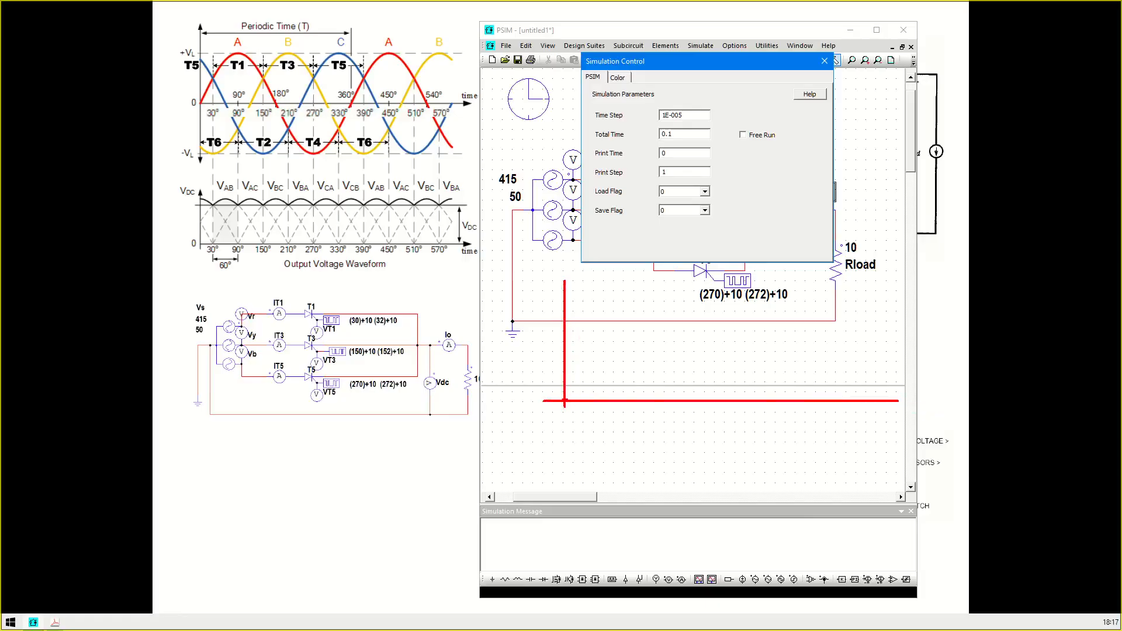
mouse_move(565, 404)
left_mouse_down()
mouse_move(605, 329)
mouse_move(693, 443)
mouse_move(737, 455)
mouse_move(768, 424)
mouse_move(811, 337)
mouse_move(849, 355)
mouse_move(889, 435)
mouse_move(931, 467)
mouse_move(963, 394)
mouse_move(940, 396)
mouse_move(954, 397)
left_mouse_up()
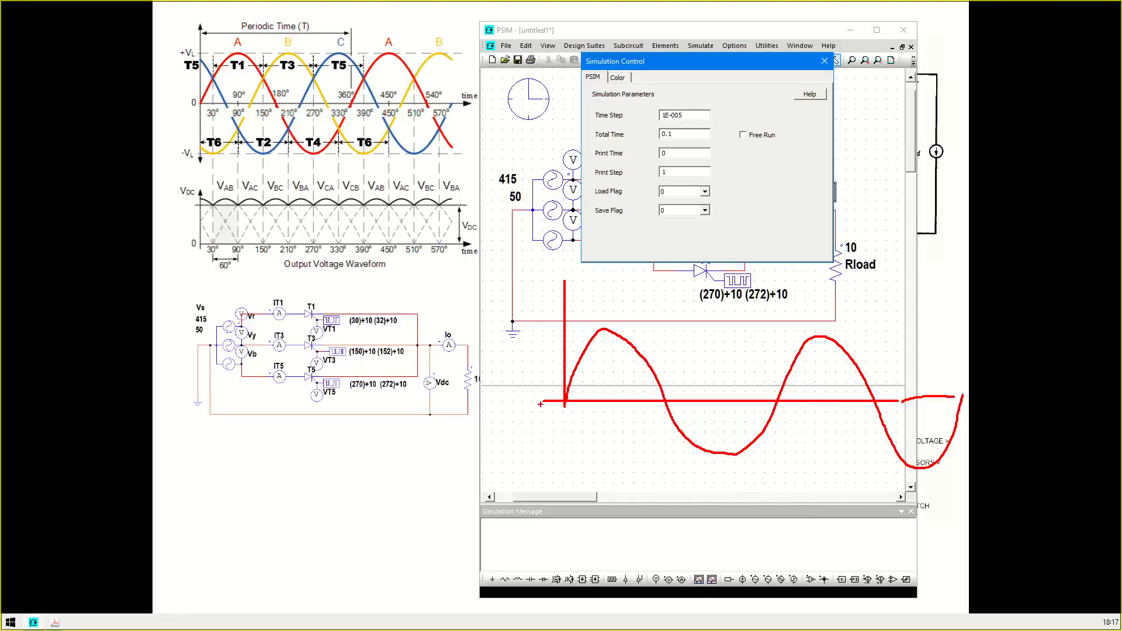
left_click_drag(563, 412, 549, 444)
left_click_drag(696, 95, 729, 98)
left_click_drag(731, 92, 728, 104)
left_click_drag(655, 109, 687, 122)
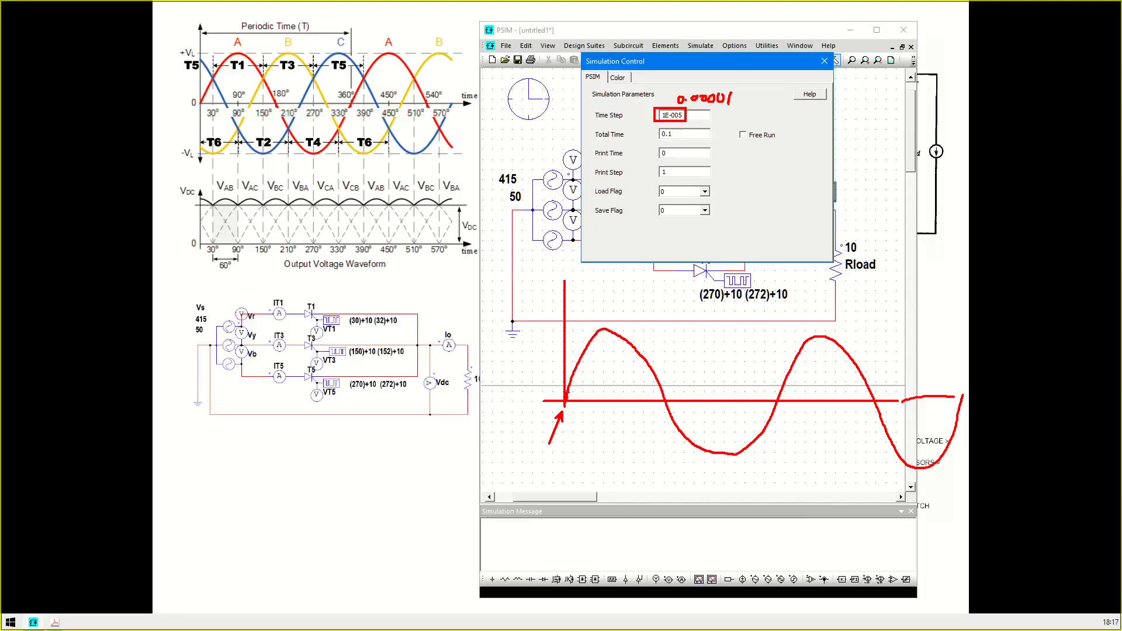
left_click_drag(565, 402, 580, 433)
left_click_drag(568, 395, 582, 419)
left_click_drag(728, 116, 756, 121)
left_click(739, 121)
left_click_drag(572, 378, 580, 387)
left_click_drag(573, 378, 585, 377)
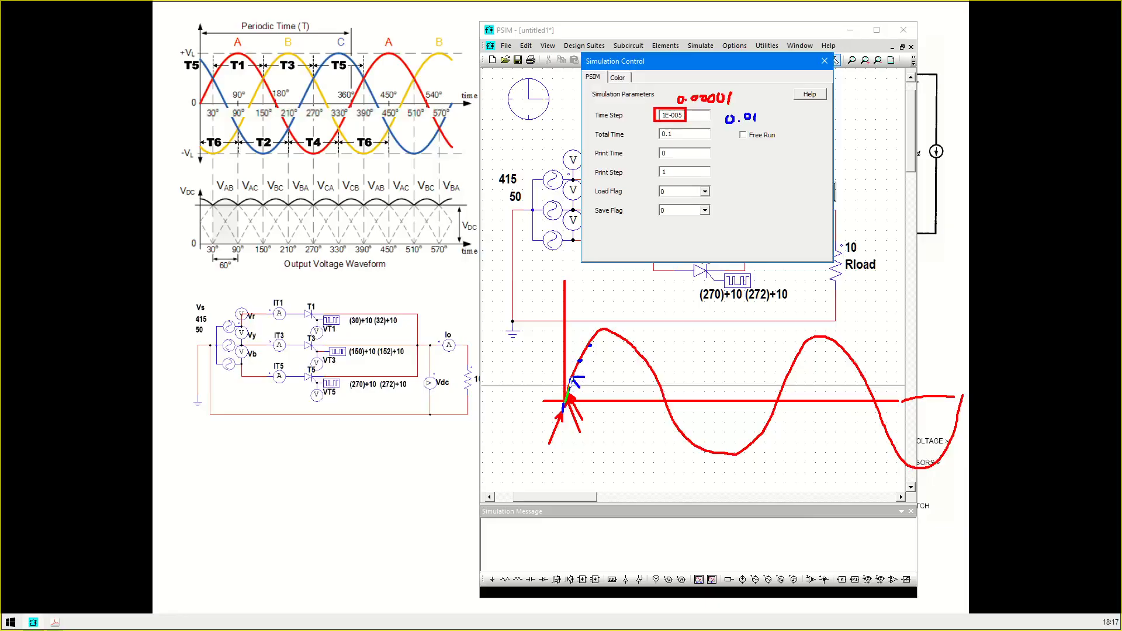
left_click_drag(565, 402, 590, 346)
mouse_move(641, 232)
left_mouse_down()
mouse_move(635, 247)
mouse_move(657, 235)
mouse_move(656, 245)
mouse_move(665, 235)
mouse_move(674, 245)
left_mouse_up()
left_click_drag(778, 403, 799, 468)
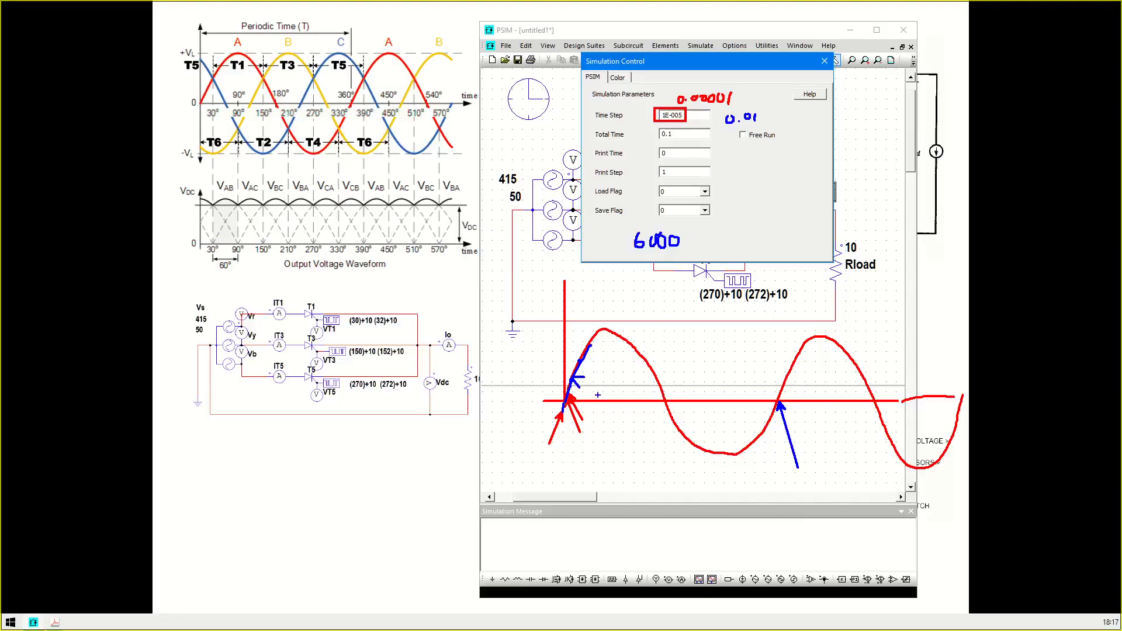
mouse_move(562, 404)
left_mouse_down()
mouse_move(588, 338)
mouse_move(613, 332)
mouse_move(637, 354)
left_mouse_up()
left_click_drag(637, 361, 637, 401)
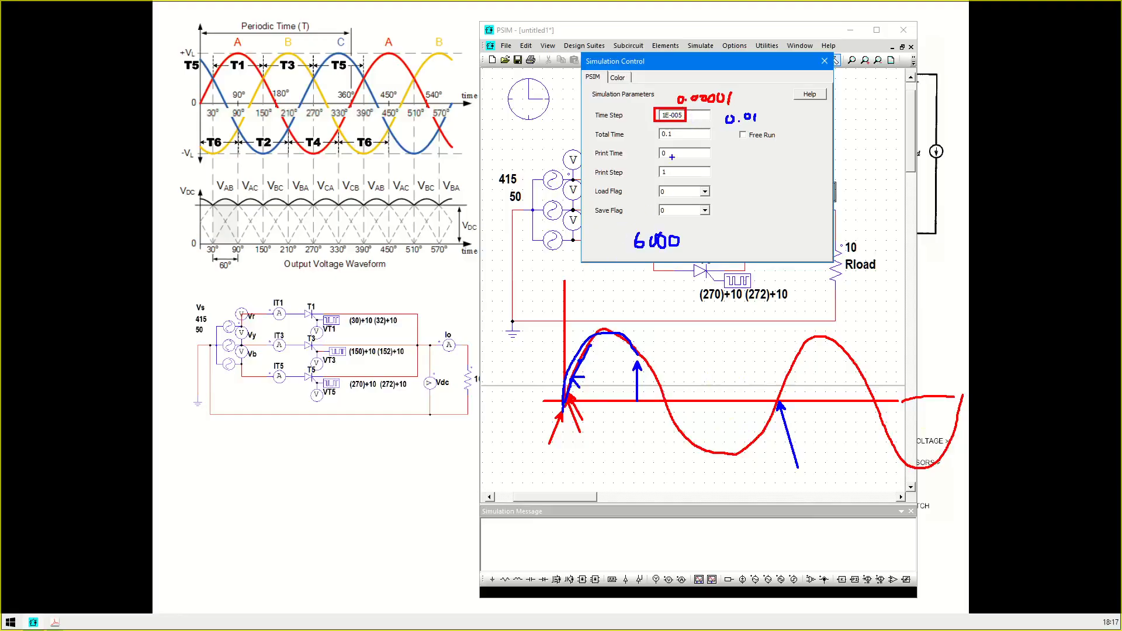
left_click_drag(620, 228, 689, 255)
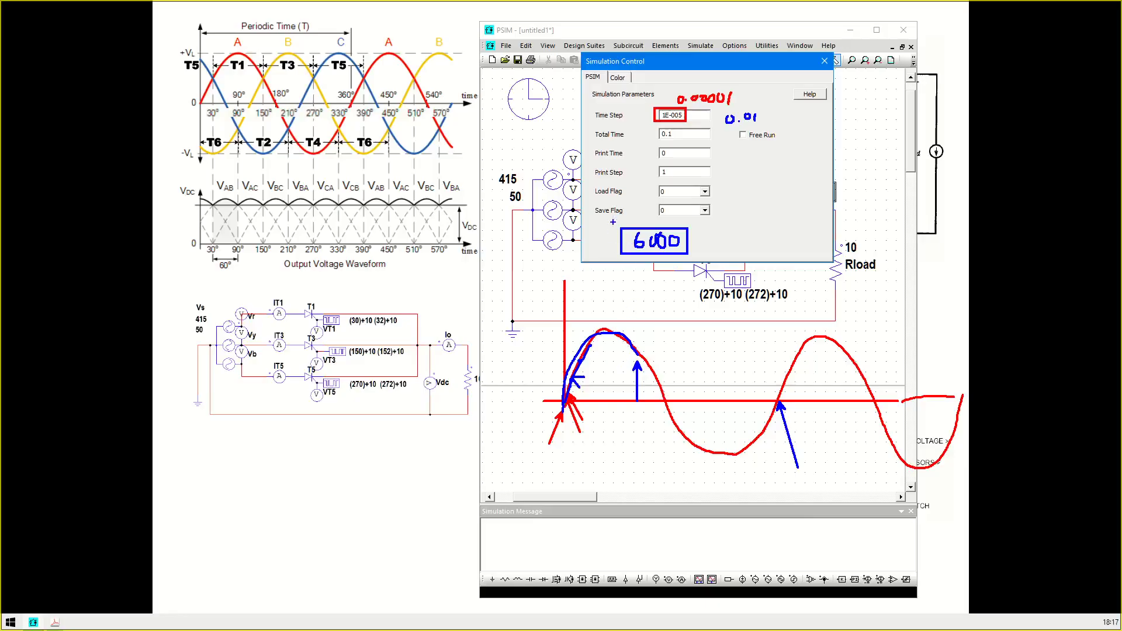
mouse_move(586, 146)
left_mouse_down()
mouse_move(610, 160)
mouse_move(714, 161)
left_mouse_up()
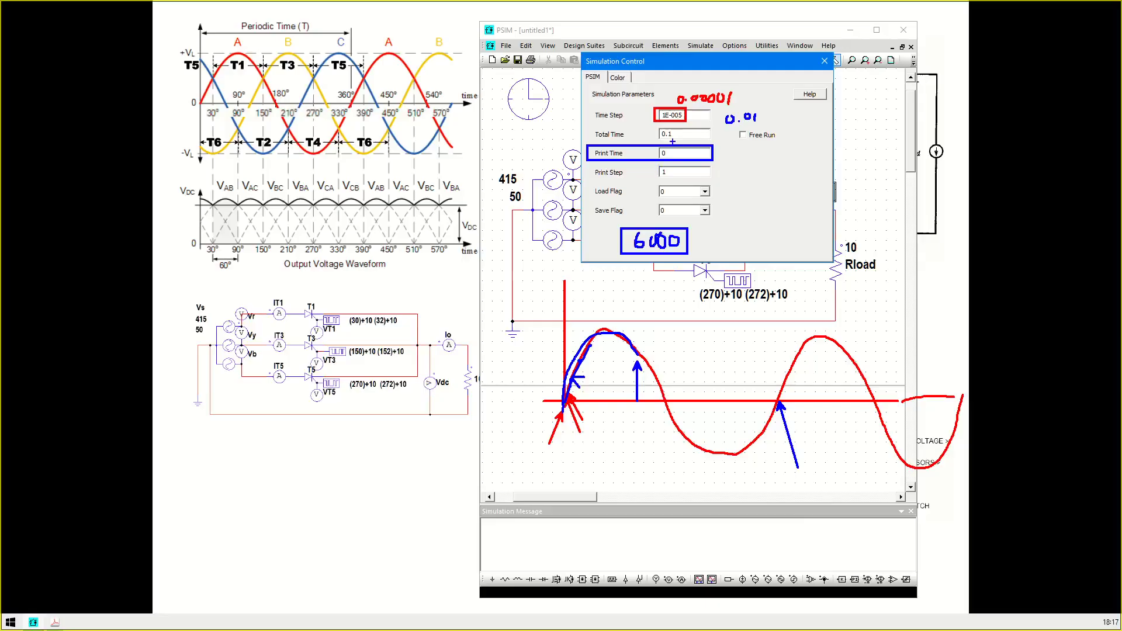
left_click_drag(565, 467, 565, 411)
left_click_drag(532, 166, 532, 248)
left_click_drag(510, 199, 842, 199)
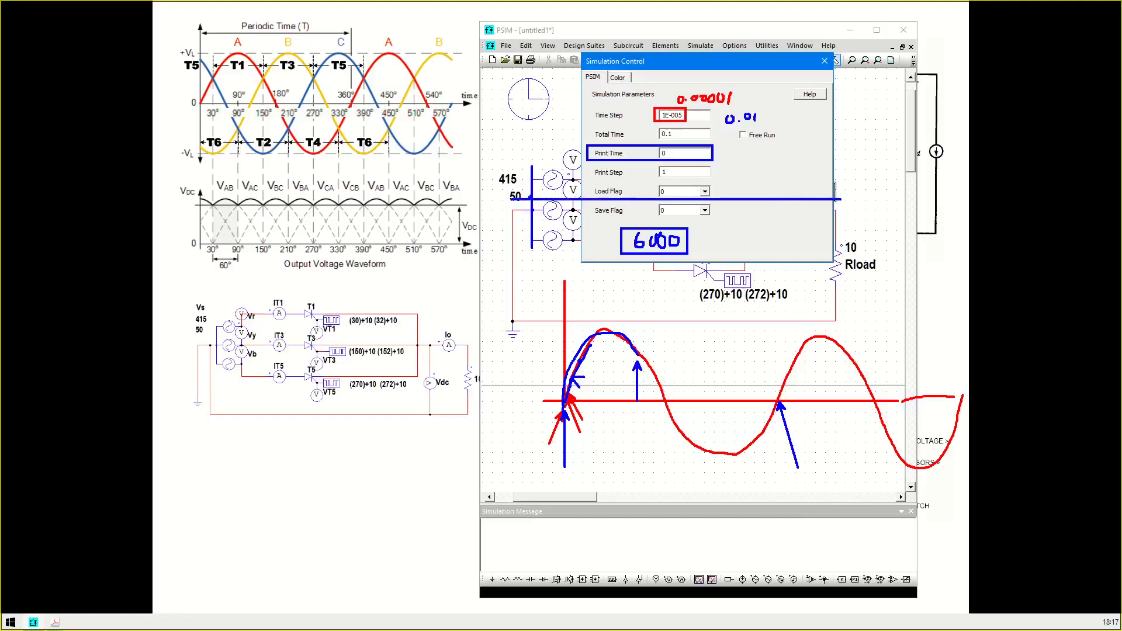
mouse_move(533, 194)
left_mouse_down()
mouse_move(588, 212)
mouse_move(615, 183)
mouse_move(634, 214)
mouse_move(678, 178)
mouse_move(730, 218)
mouse_move(757, 178)
mouse_move(786, 219)
mouse_move(826, 176)
mouse_move(874, 223)
mouse_move(887, 199)
mouse_move(839, 198)
mouse_move(903, 248)
mouse_move(898, 264)
mouse_move(923, 262)
left_mouse_up()
left_click(907, 269)
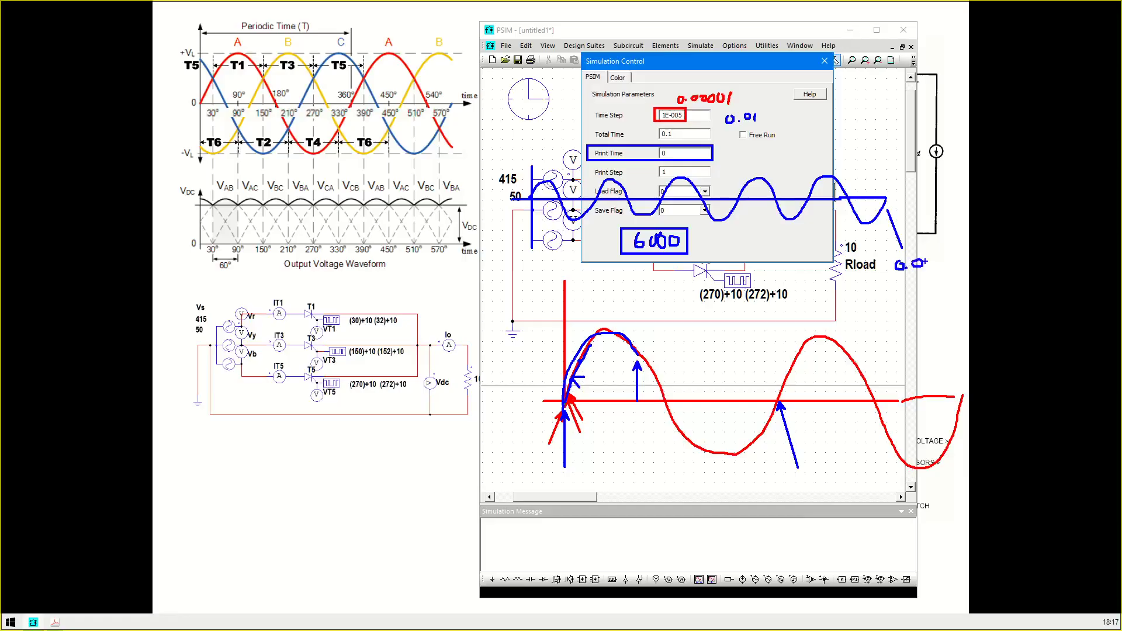
key("ctrl+z")
left_click_drag(916, 260, 915, 273)
mouse_move(703, 205)
left_mouse_down()
mouse_move(702, 262)
mouse_move(724, 257)
left_mouse_up()
left_click(731, 258)
left_click_drag(756, 251, 751, 263)
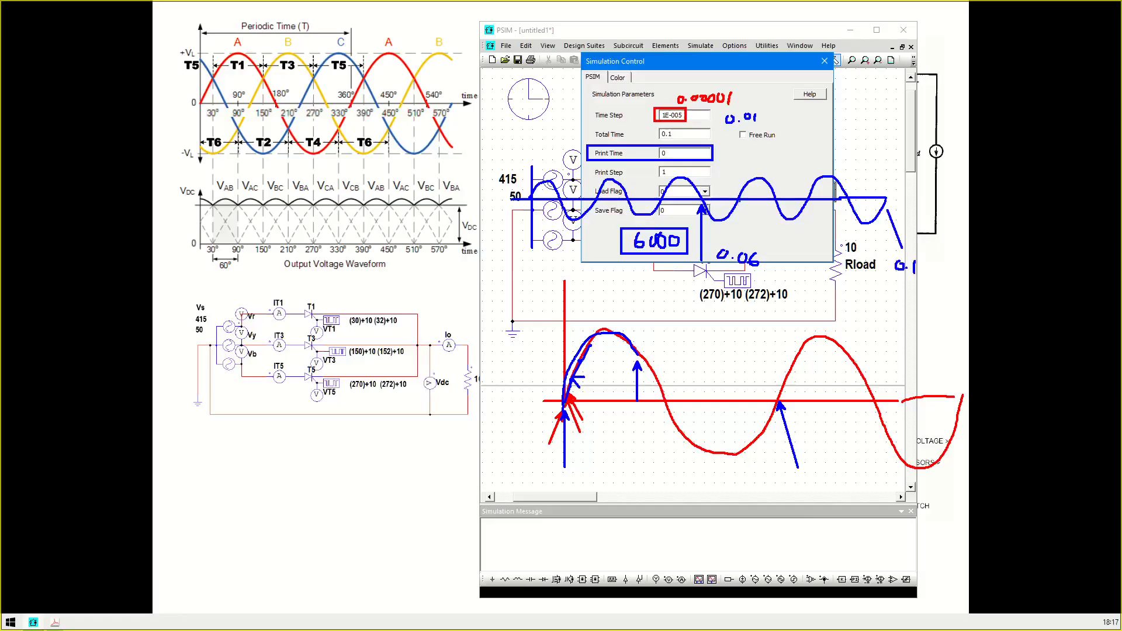
left_click_drag(763, 227, 774, 202)
mouse_move(702, 155)
left_mouse_down()
mouse_move(720, 248)
mouse_move(701, 261)
left_mouse_up()
key("ctrl+z")
left_click_drag(736, 204, 721, 248)
left_click_drag(697, 208, 703, 252)
left_click_drag(734, 159, 745, 228)
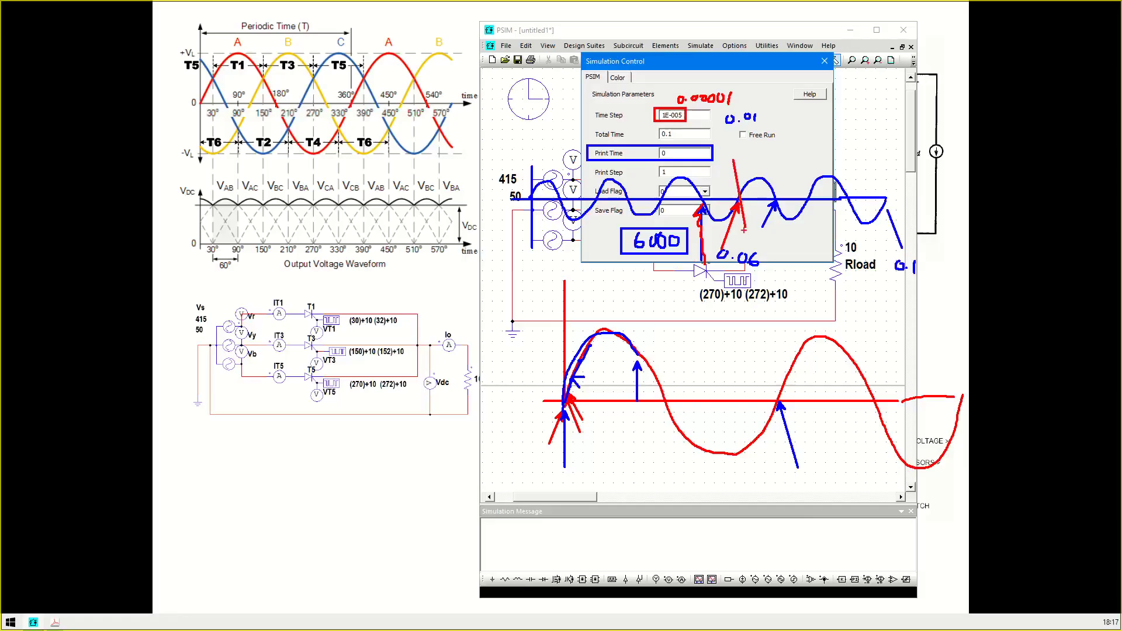
key("ctrl+z")
mouse_move(735, 161)
left_mouse_down()
mouse_move(764, 225)
mouse_move(894, 232)
left_mouse_up()
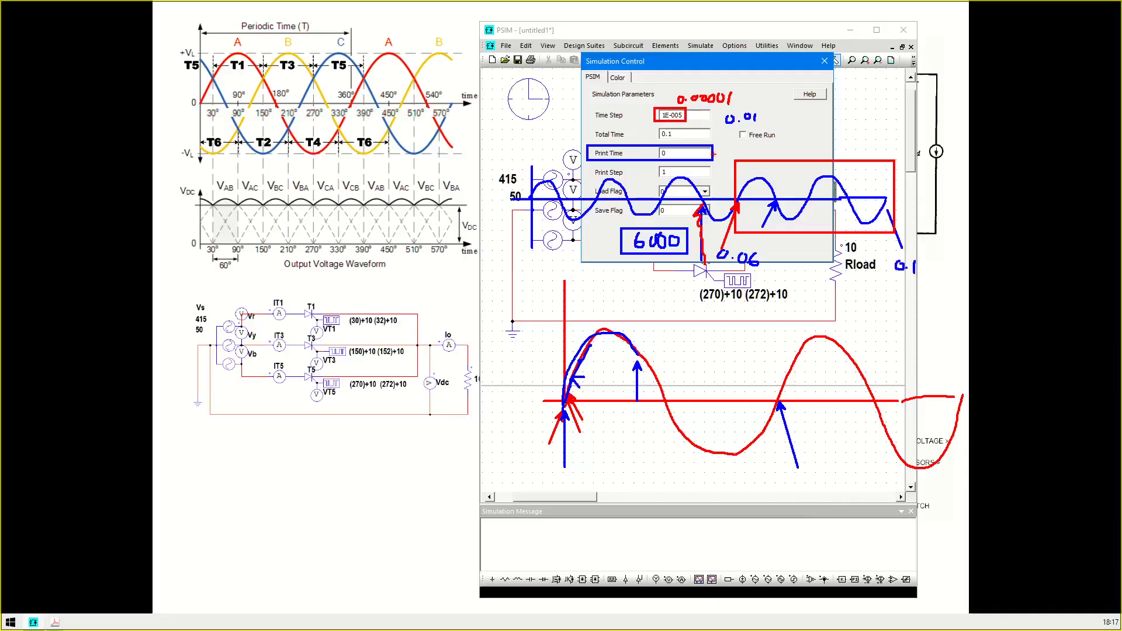
left_click_drag(640, 245, 640, 289)
left_click_drag(684, 134, 714, 141)
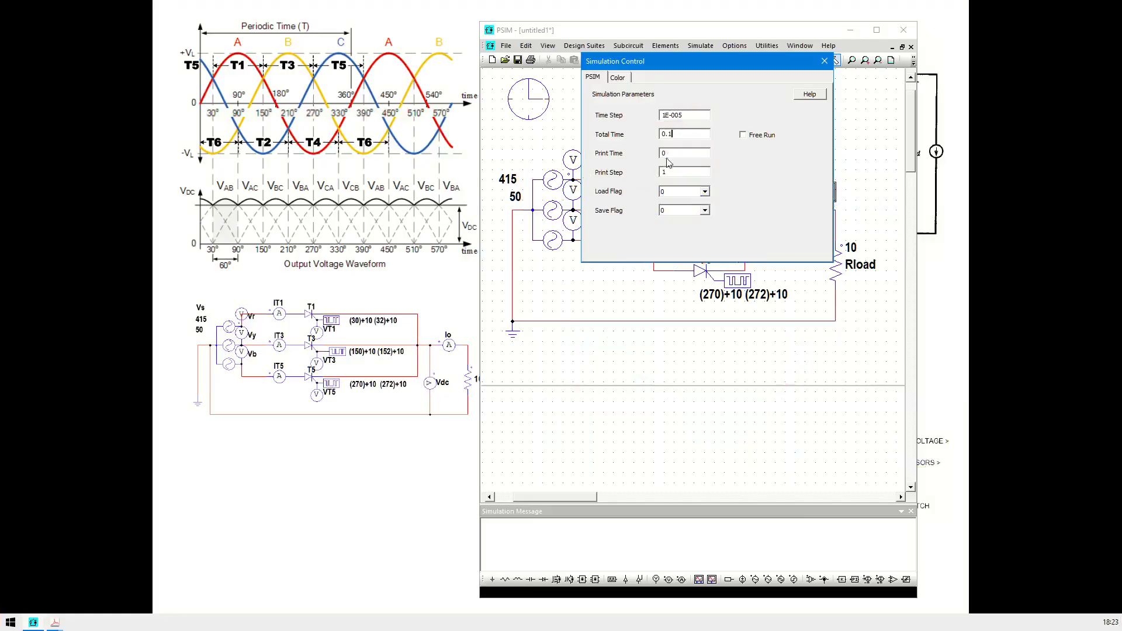
Set the simulation's print time to 0.06 and close the simulation parameters.
left_click(669, 154)
type(".06")
left_click(825, 62)
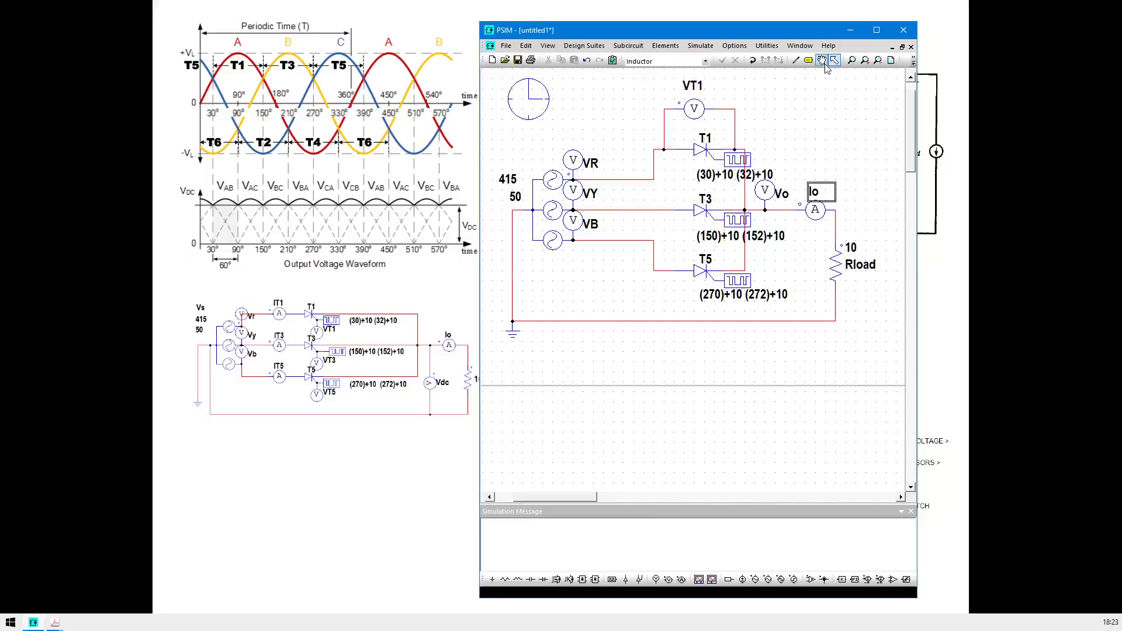
Run the simulation of the rectifier circuit and acknowledge the time-step and data-point warnings.
left_click(665, 46)
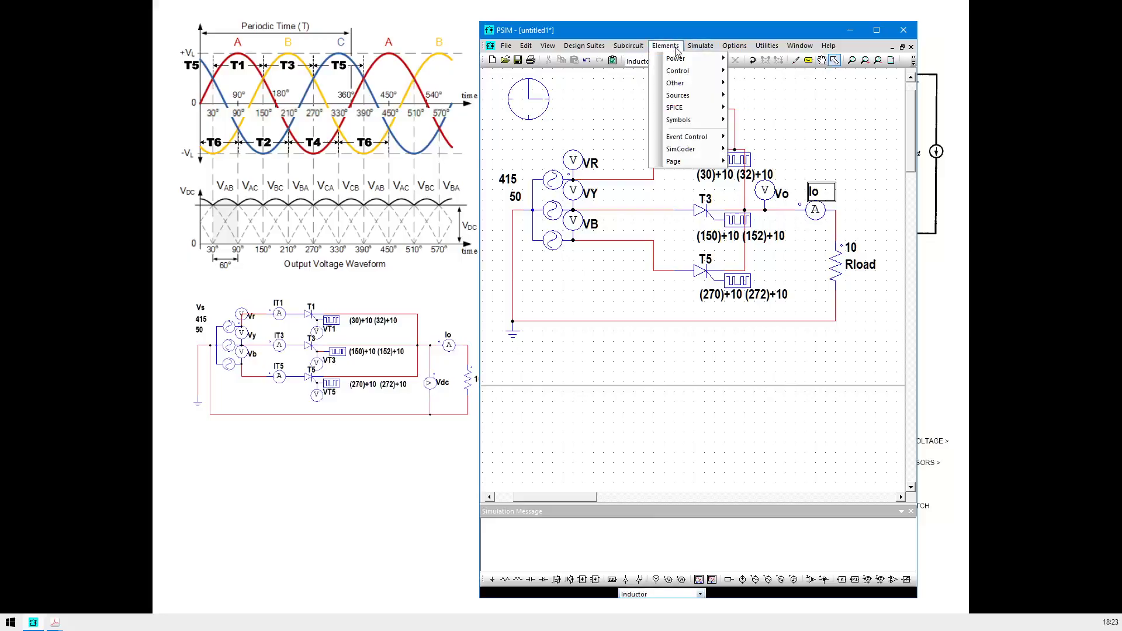
mouse_move(700, 45)
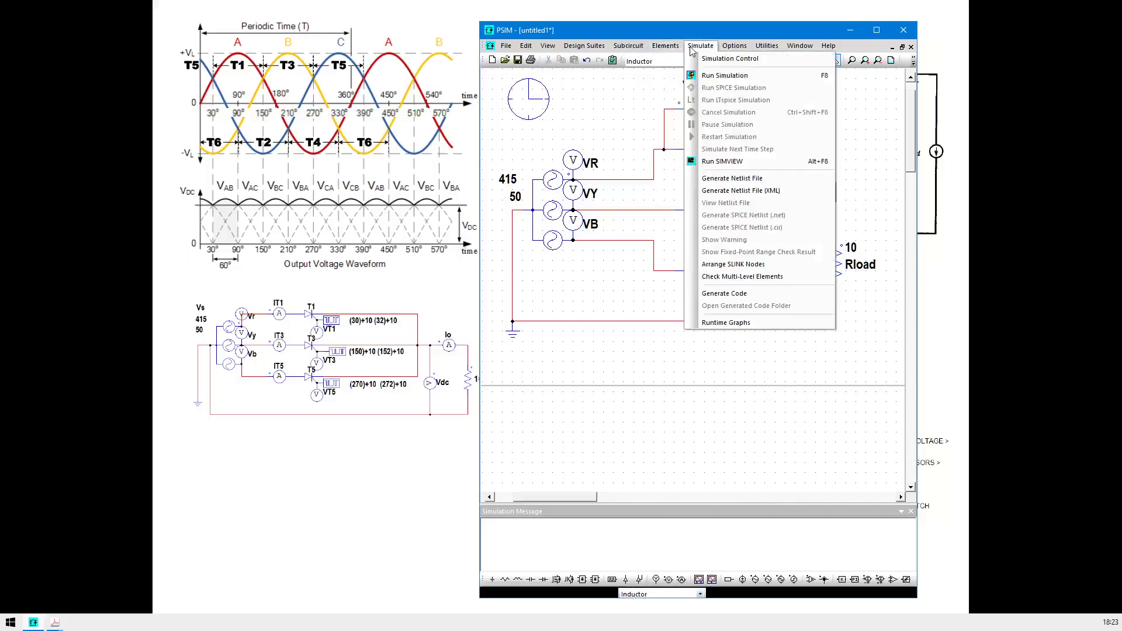
left_click(717, 76)
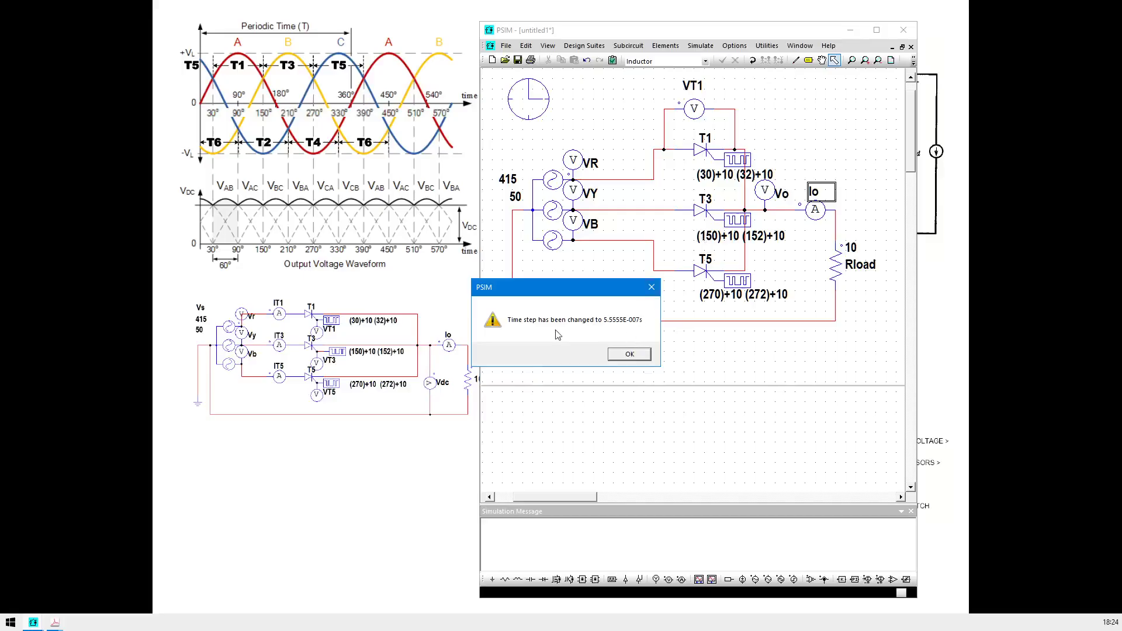
left_click(628, 354)
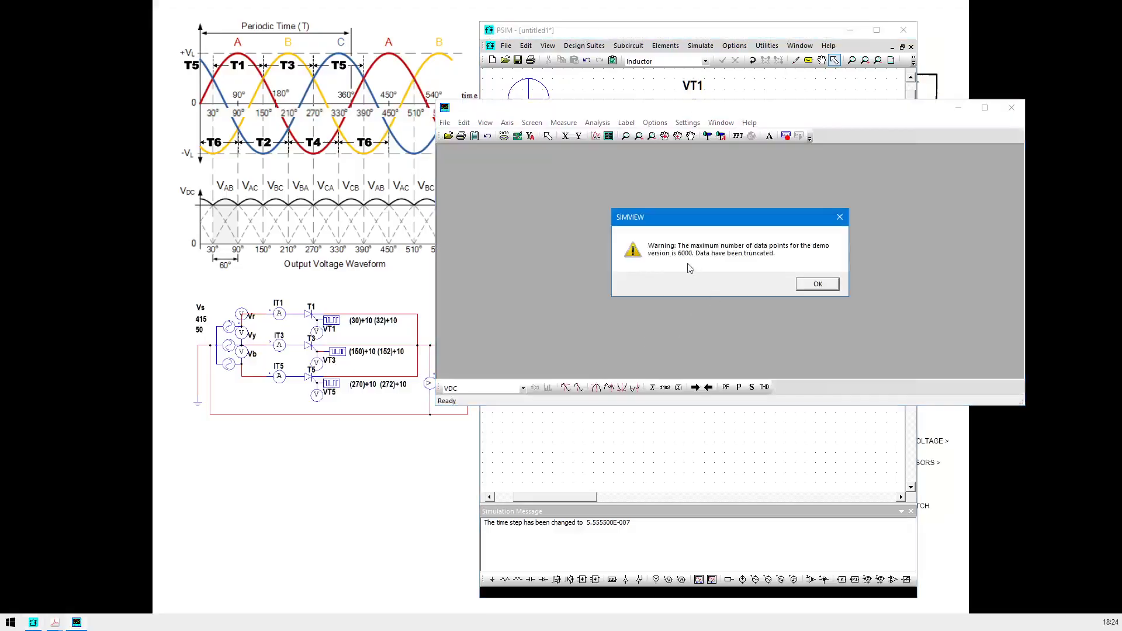
left_click(809, 285)
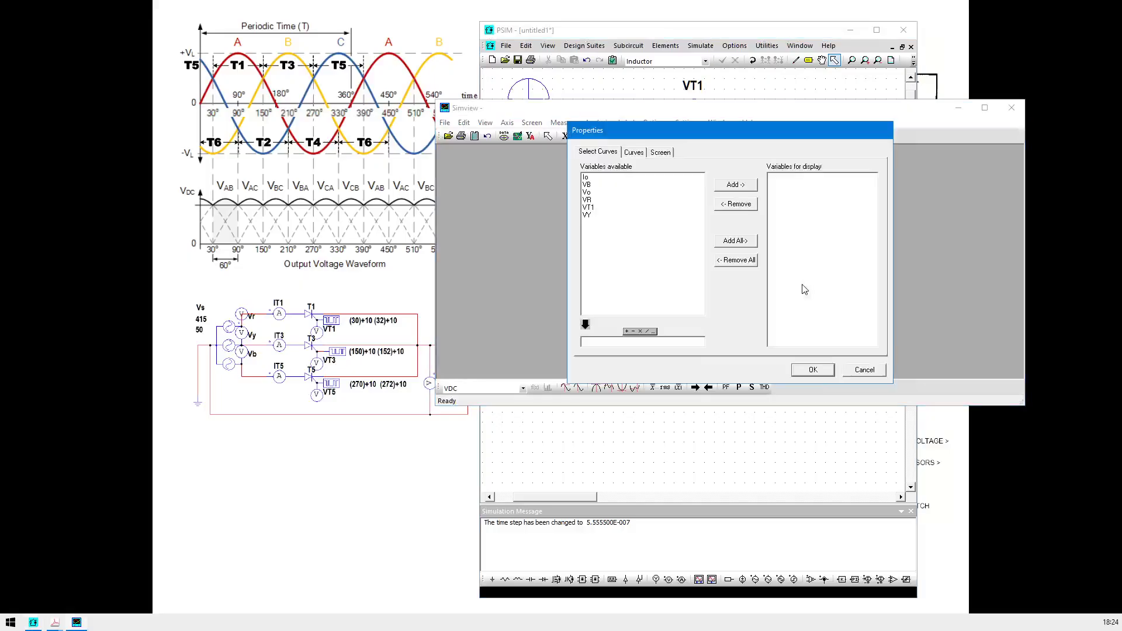
Plot Vo in Simview, enlarge its graph to inspect the waveform, and return to the PSIM schematic.
left_click(593, 197)
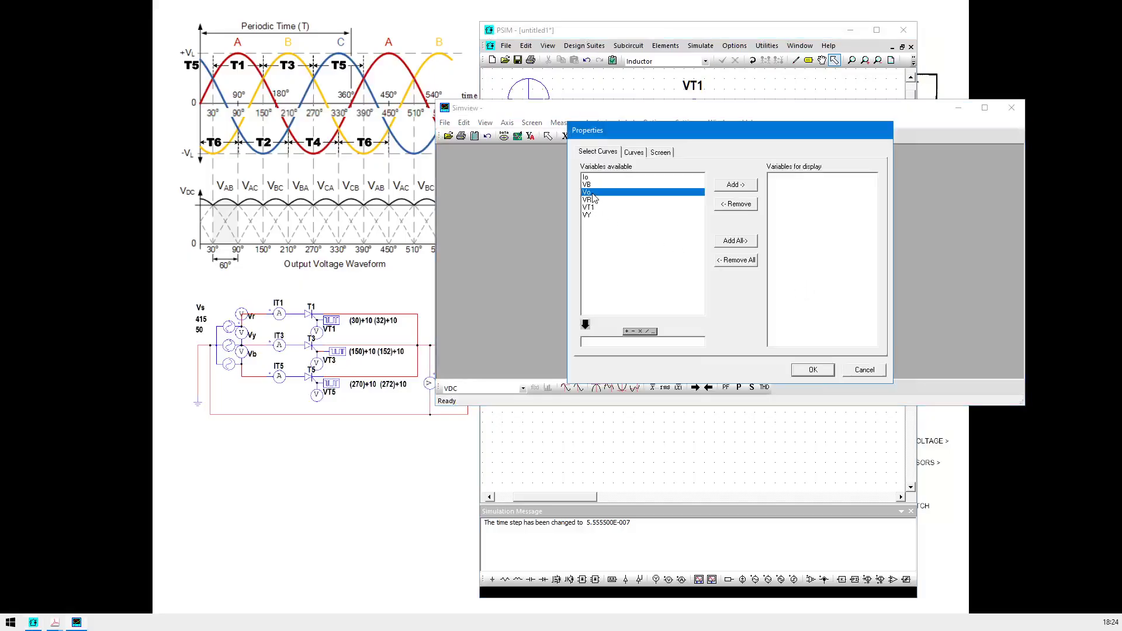
double_click(593, 197)
left_click(813, 370)
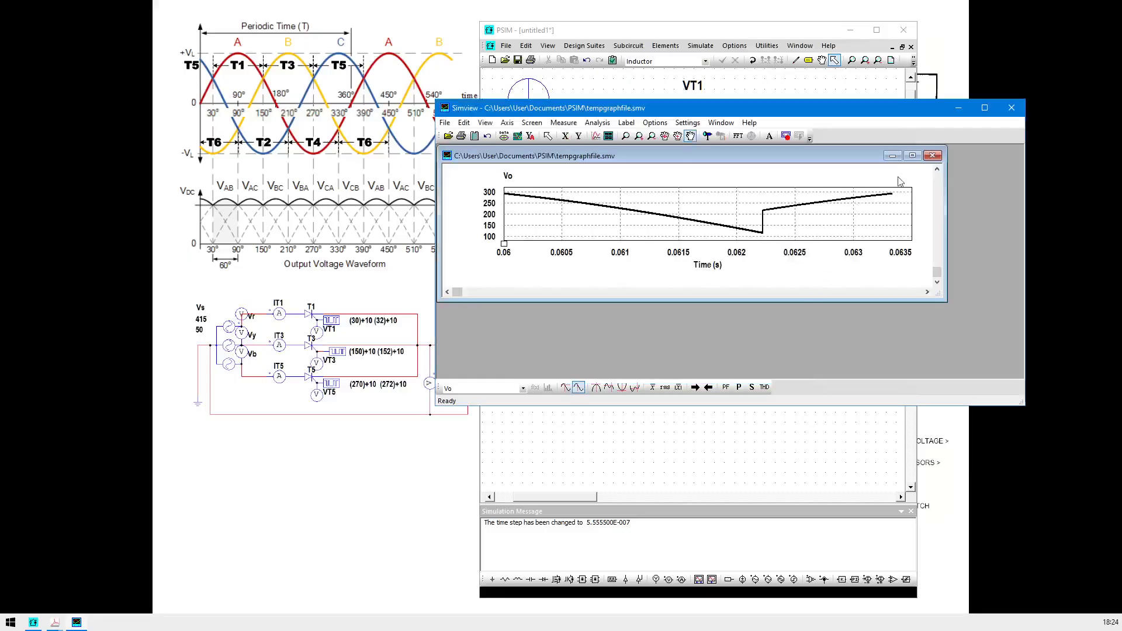
left_click(913, 156)
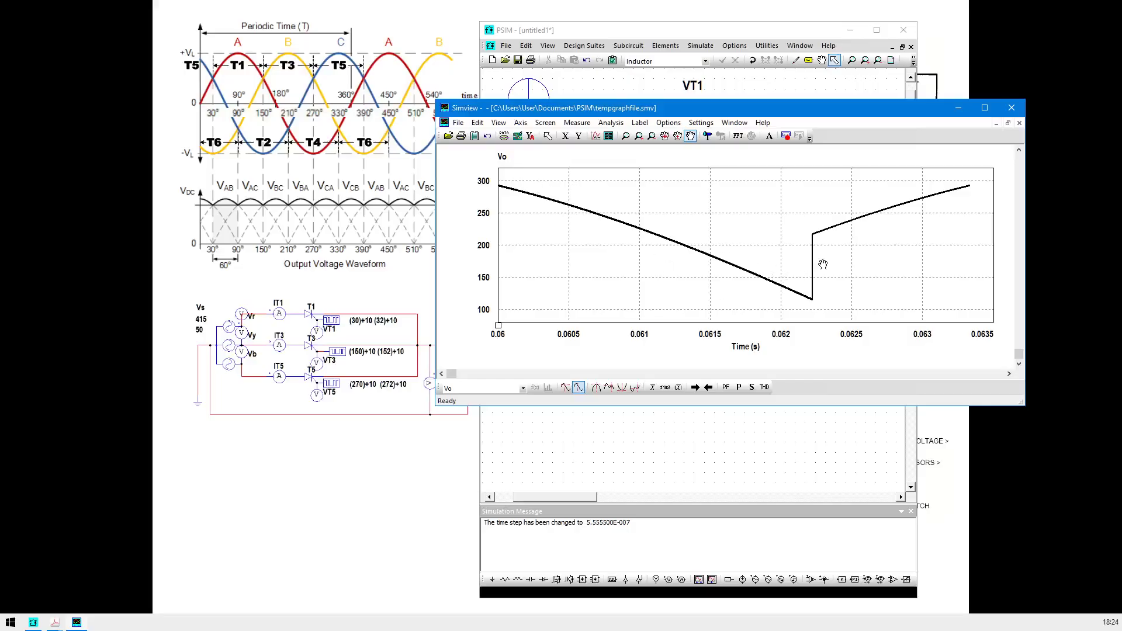
left_click(959, 108)
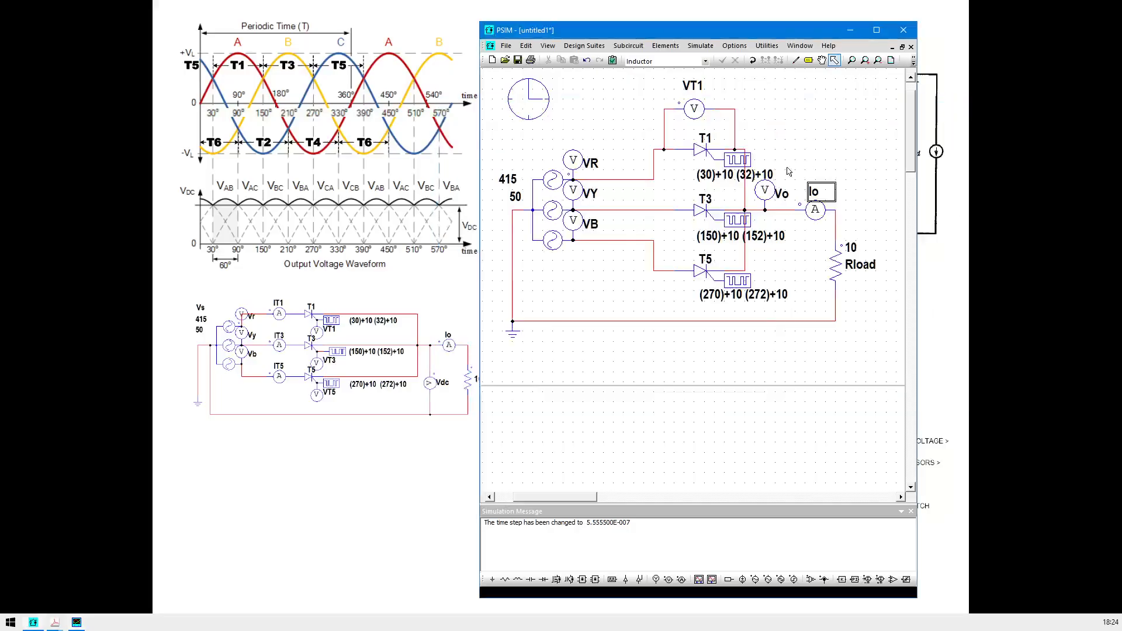
Reset the simulation's time step to 1E-5, rerun the simulation and acknowledge the time-step warning.
double_click(529, 98)
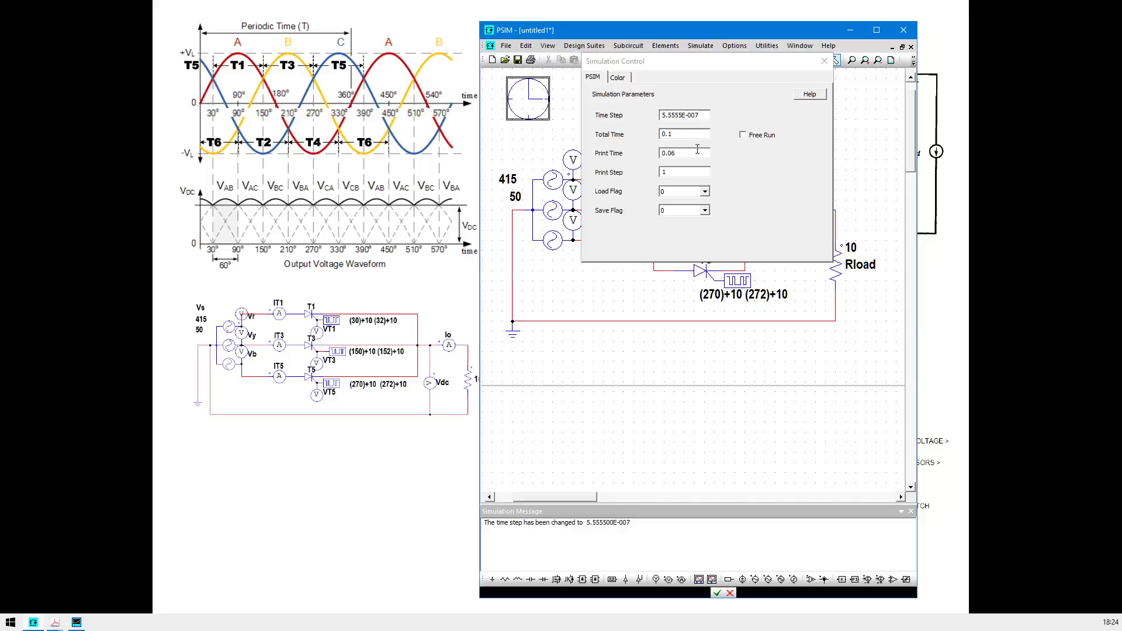
left_click_drag(706, 115, 660, 116)
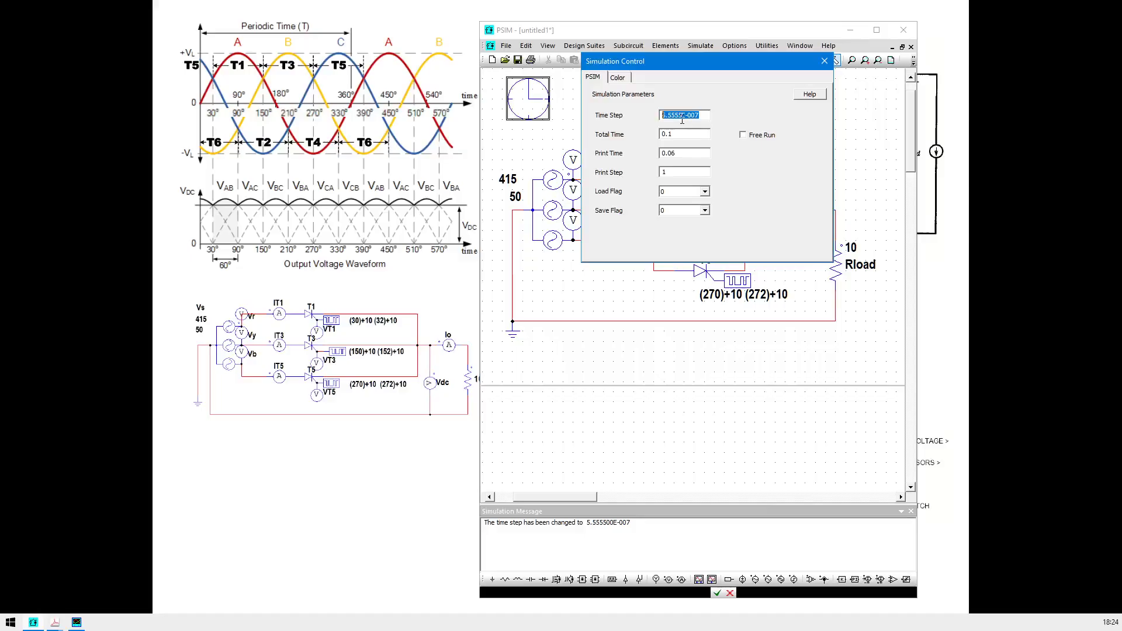
type("1E-5")
left_click(824, 61)
left_click(691, 51)
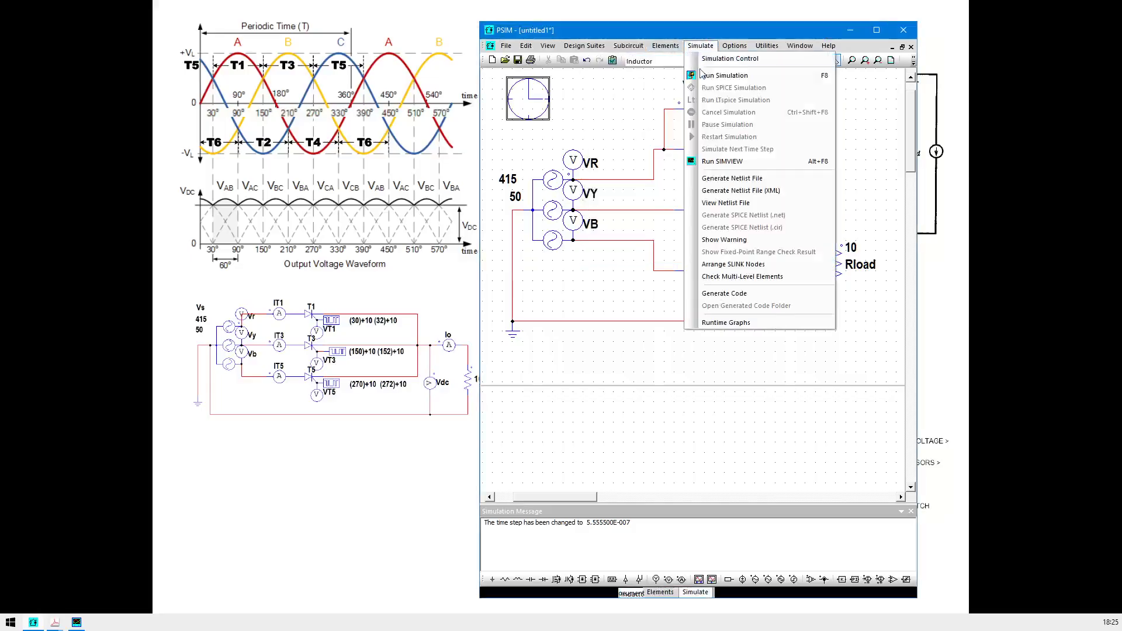
left_click(715, 80)
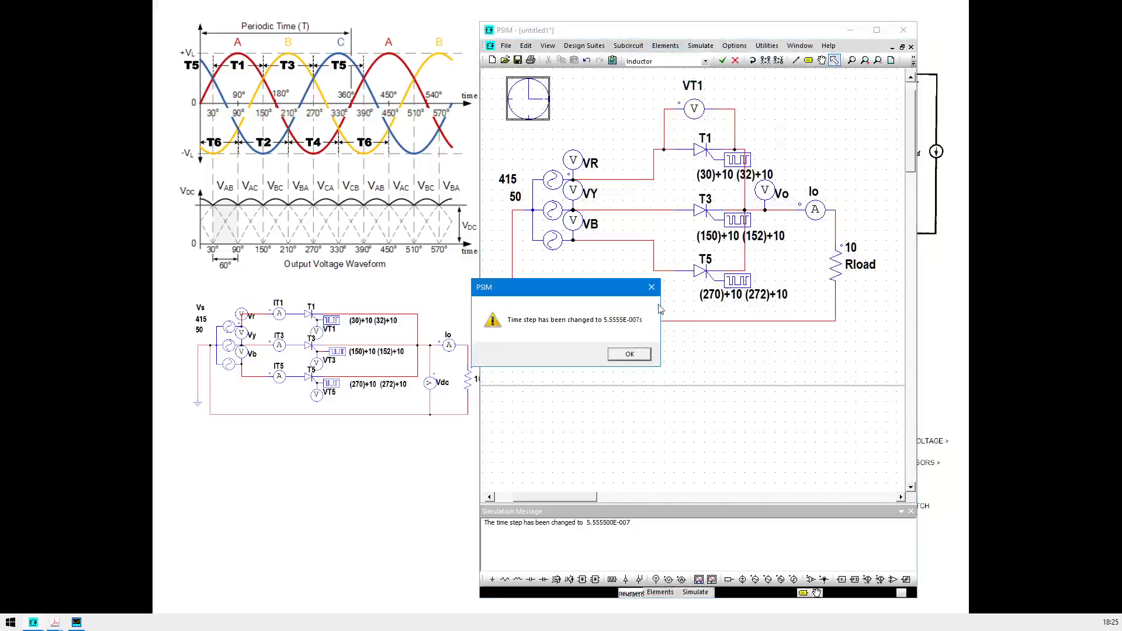
left_click(630, 354)
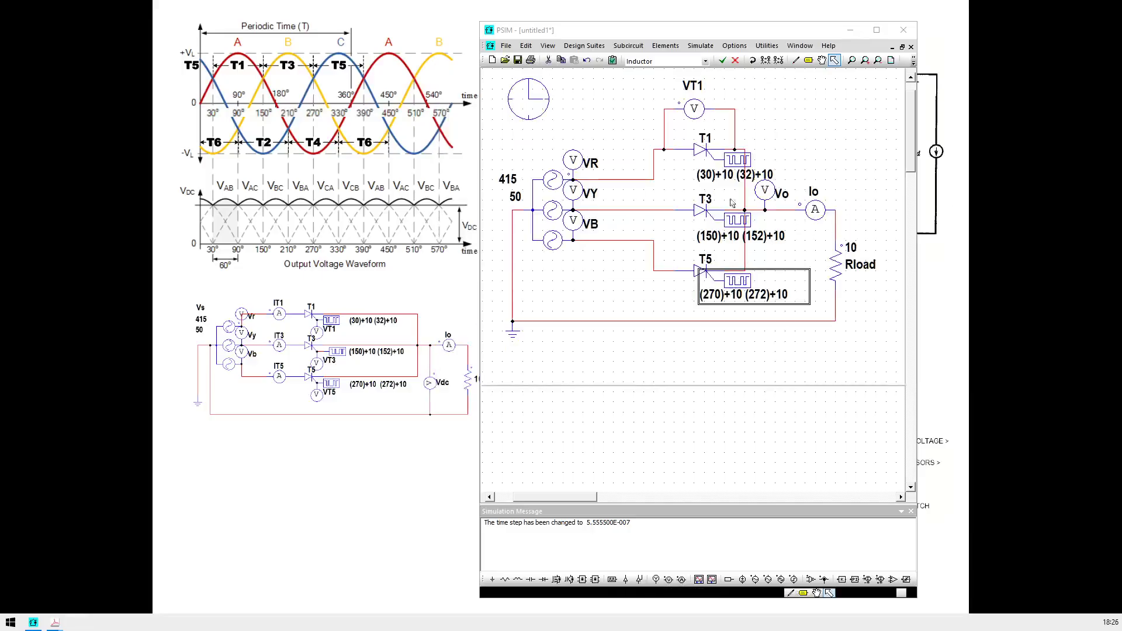
Check the parameters of the gating blocks driving thyristors T1 and T3.
double_click(735, 164)
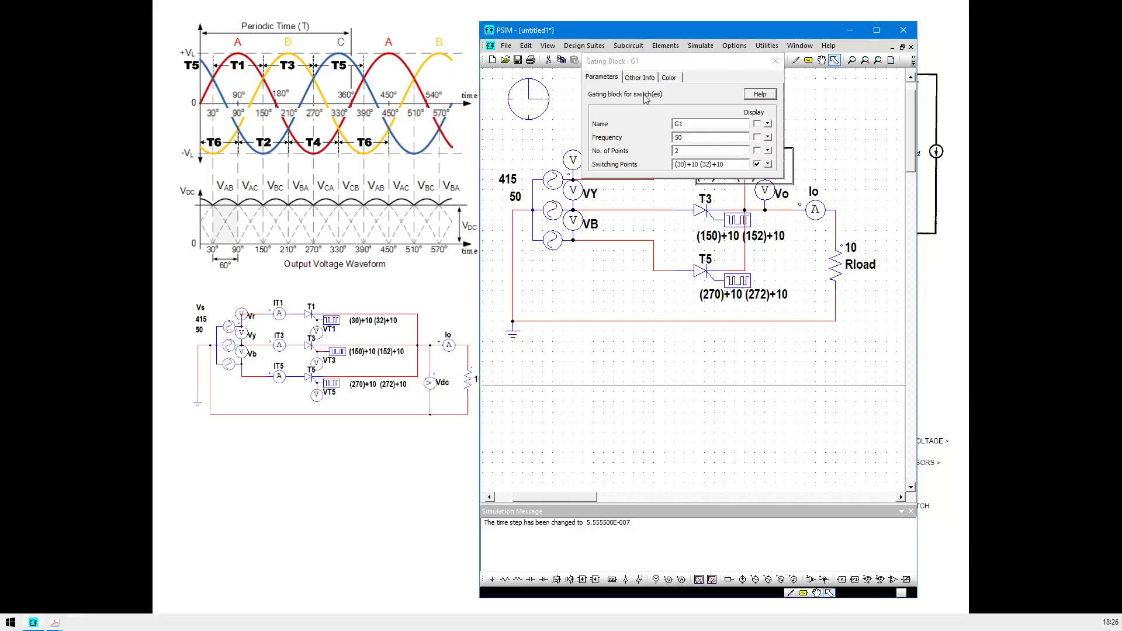
left_click(776, 61)
double_click(737, 221)
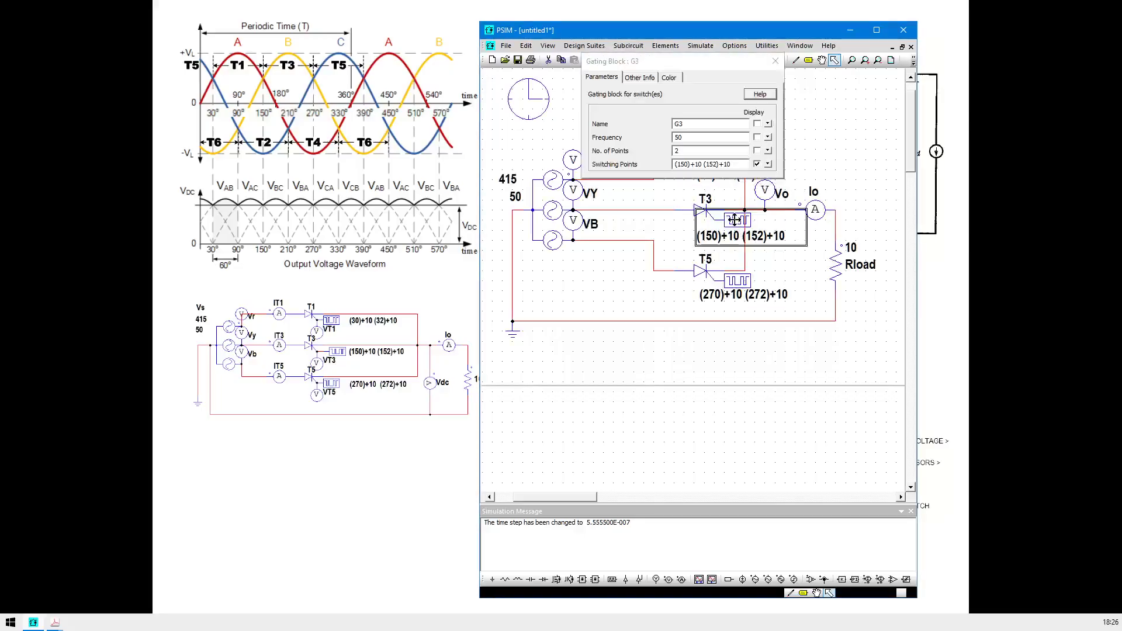
left_click(776, 61)
Correct the frequency of thyristor T5's gating block to 50.
double_click(738, 283)
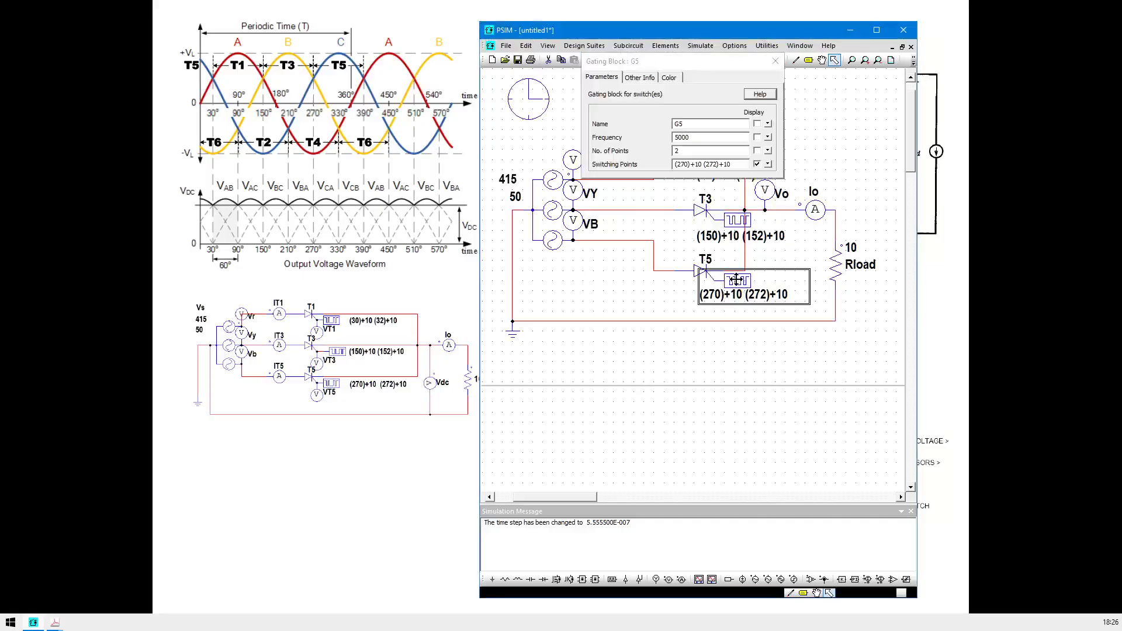
left_click(701, 140)
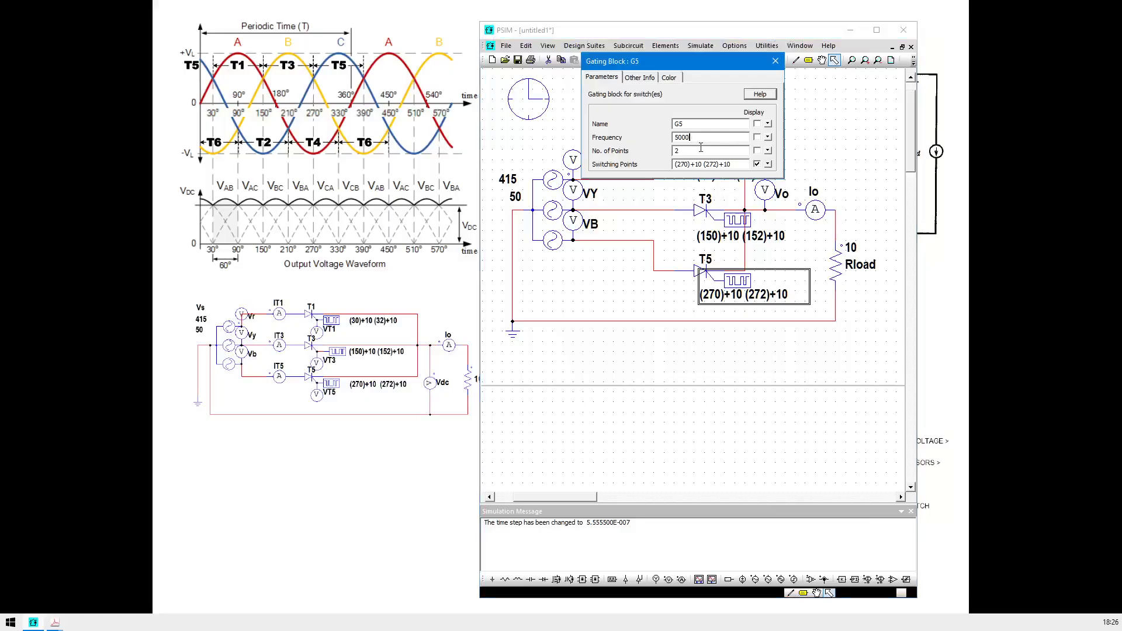
key("BackSpace")
left_click(776, 61)
left_click(609, 122)
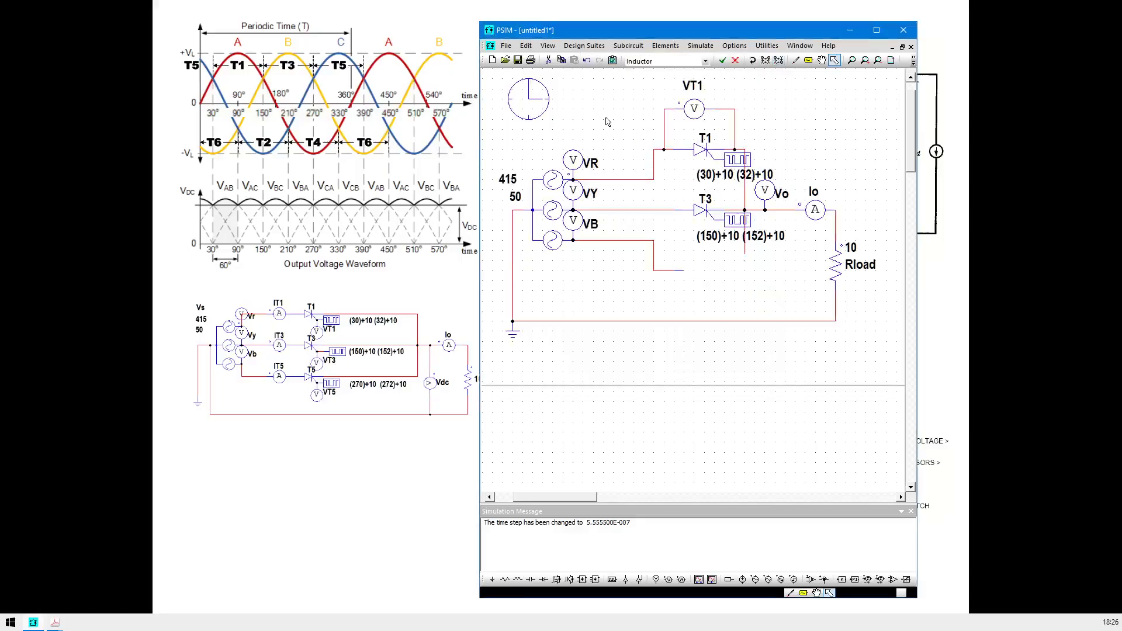
Restore the simulation control's time step to 1E-5 and close the parameters.
double_click(539, 108)
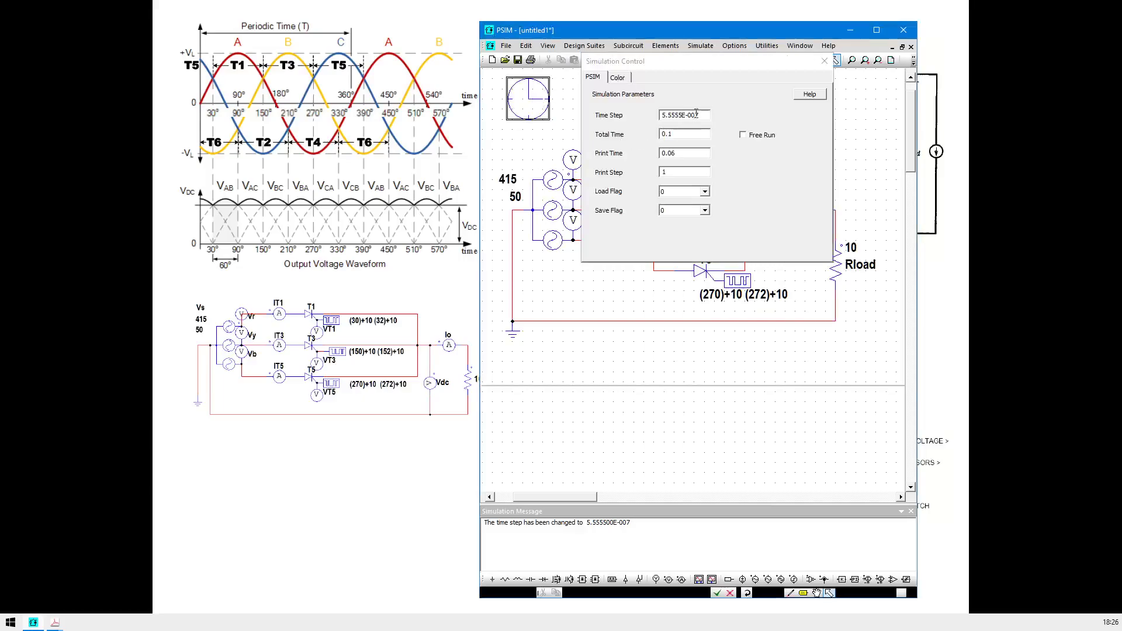
left_click_drag(697, 114, 624, 117)
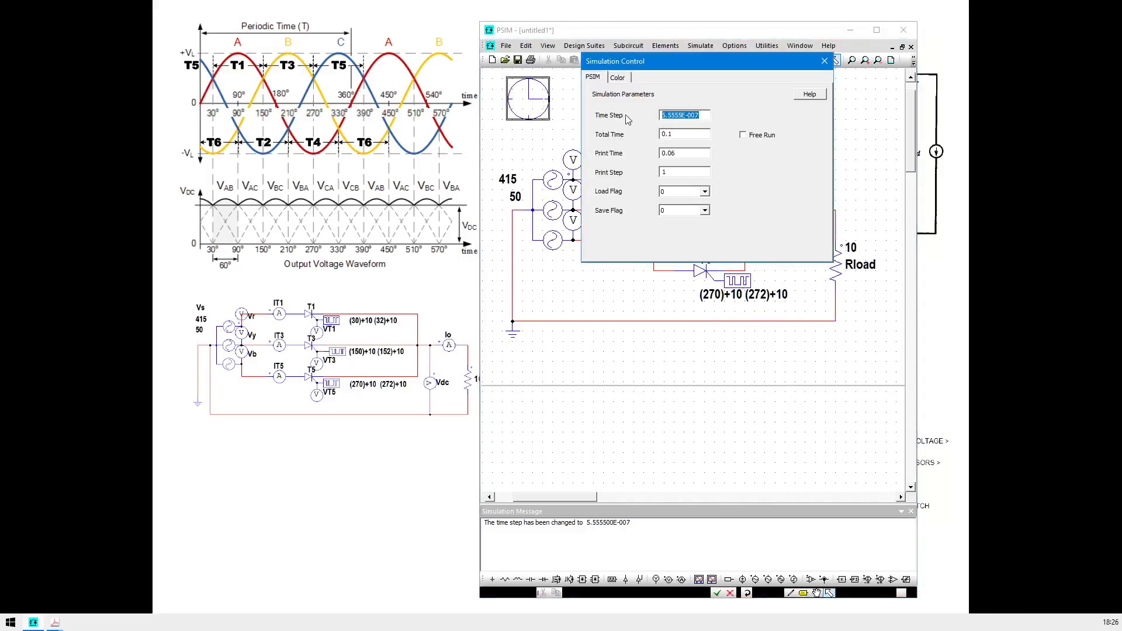
type("1E-5")
left_click(824, 61)
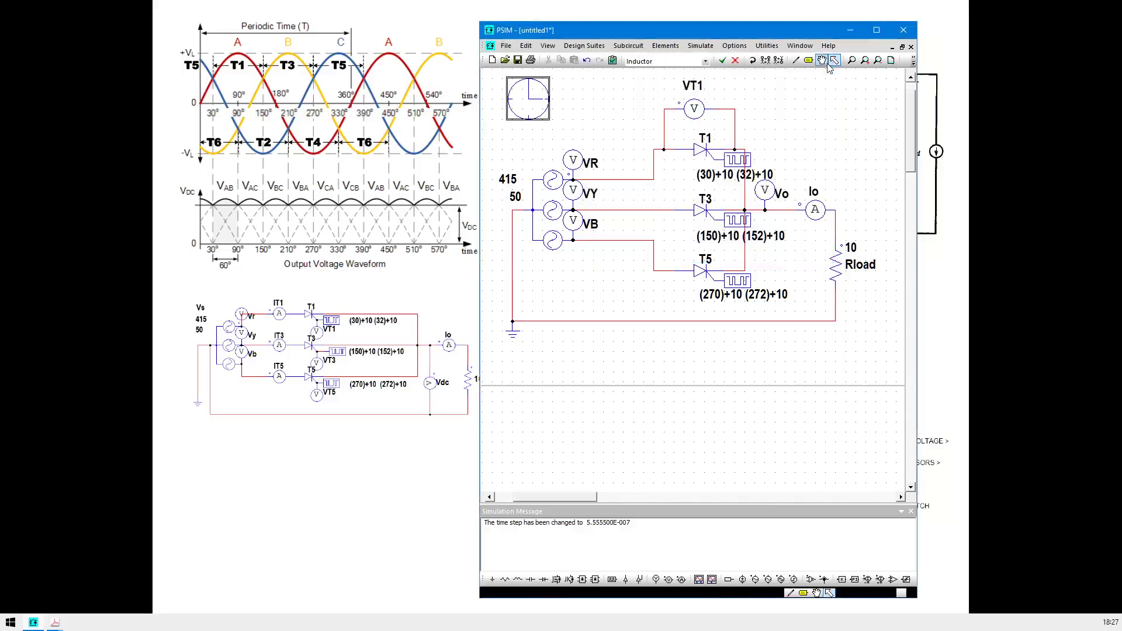
Run the simulation with the corrected gating and plot Vo in a graph filling the Simview workspace.
left_click(701, 47)
left_click(714, 78)
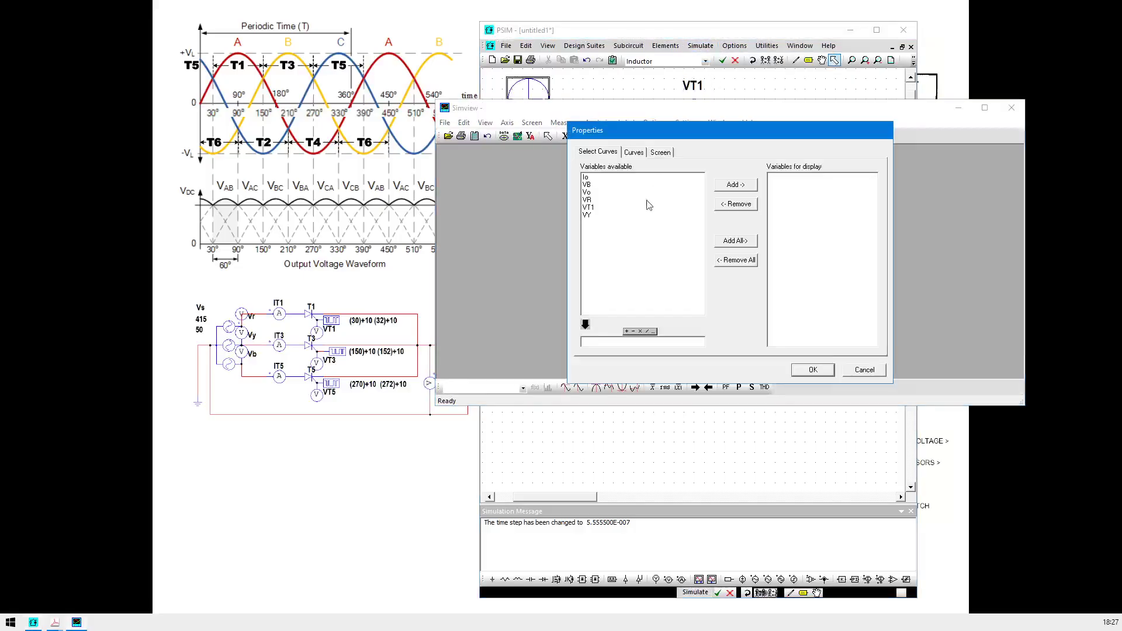
double_click(593, 193)
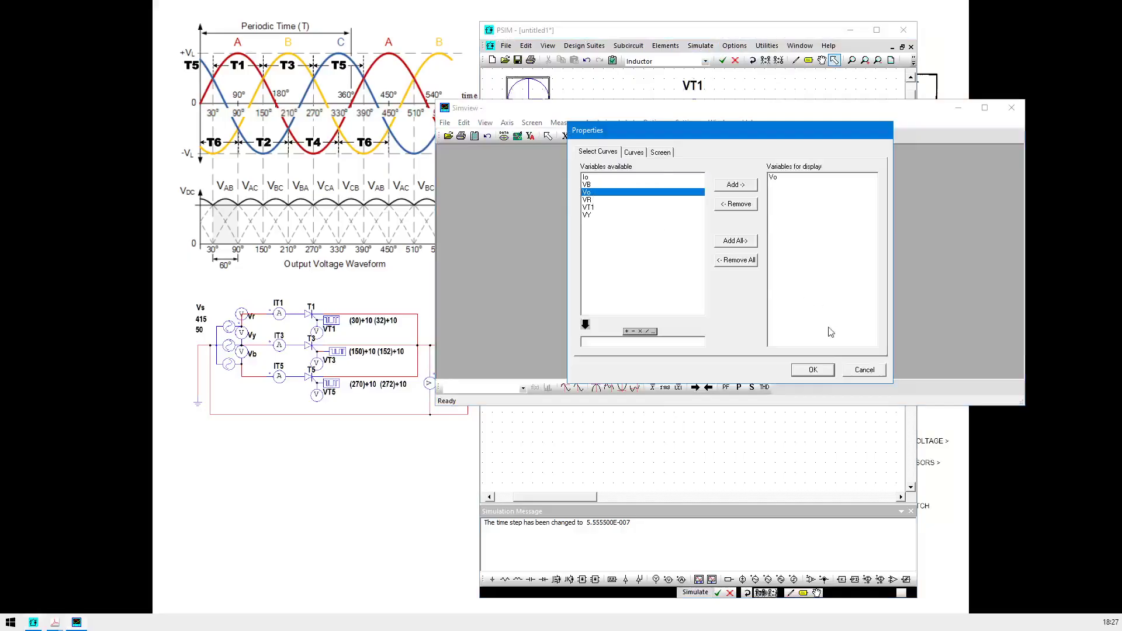
left_click(819, 373)
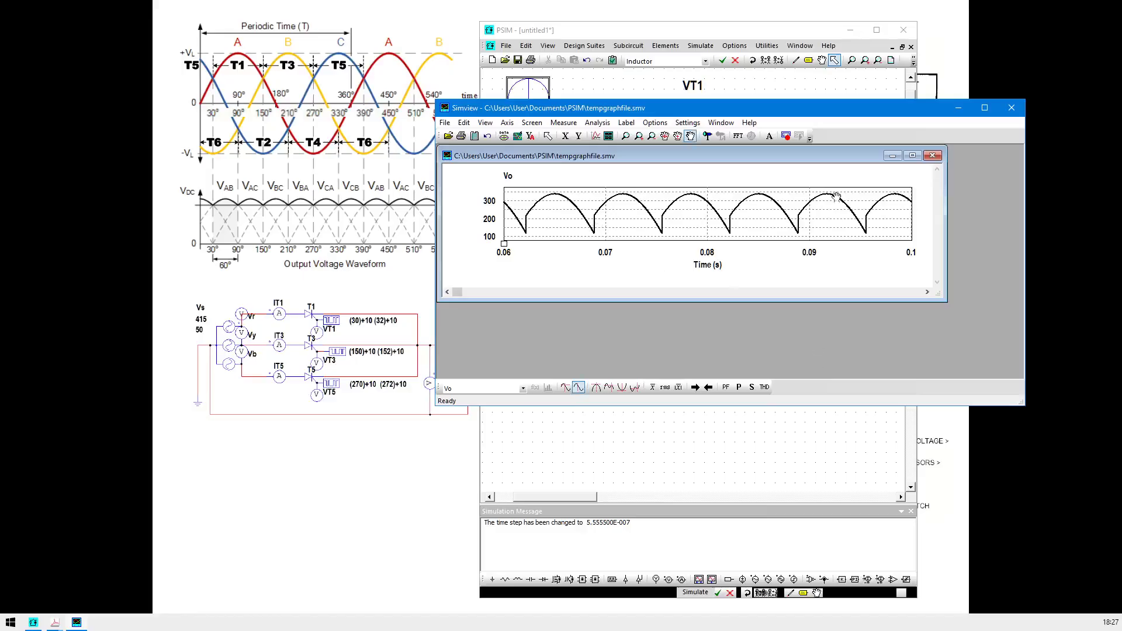
left_click(911, 156)
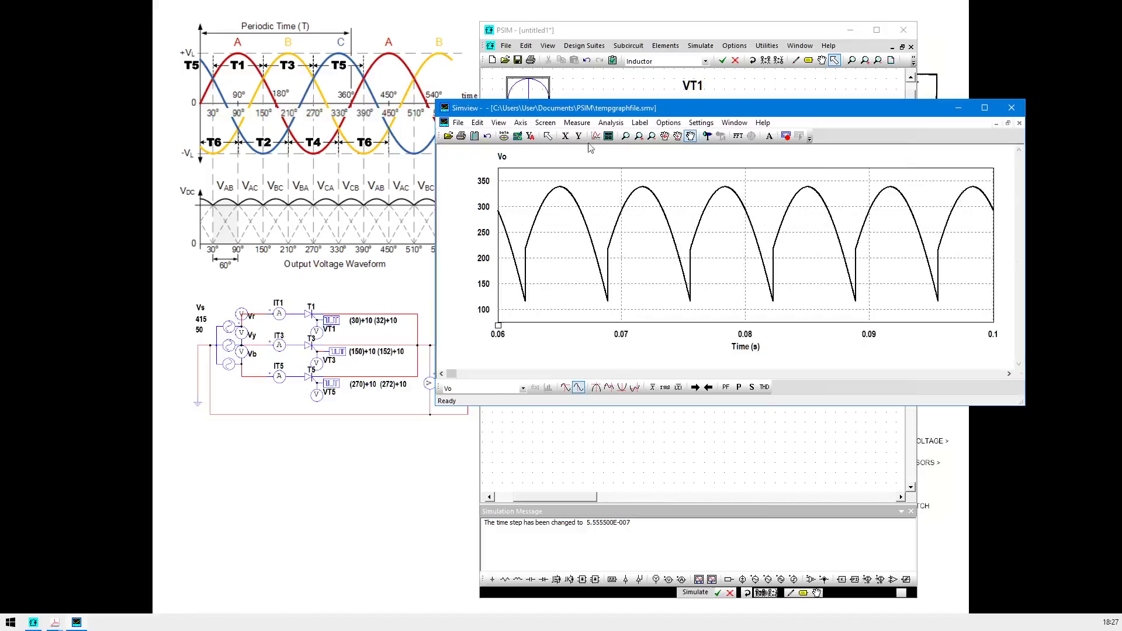
Add a second plot below Vo showing VB, VR and VY together, and view Simview at full screen.
left_click(608, 135)
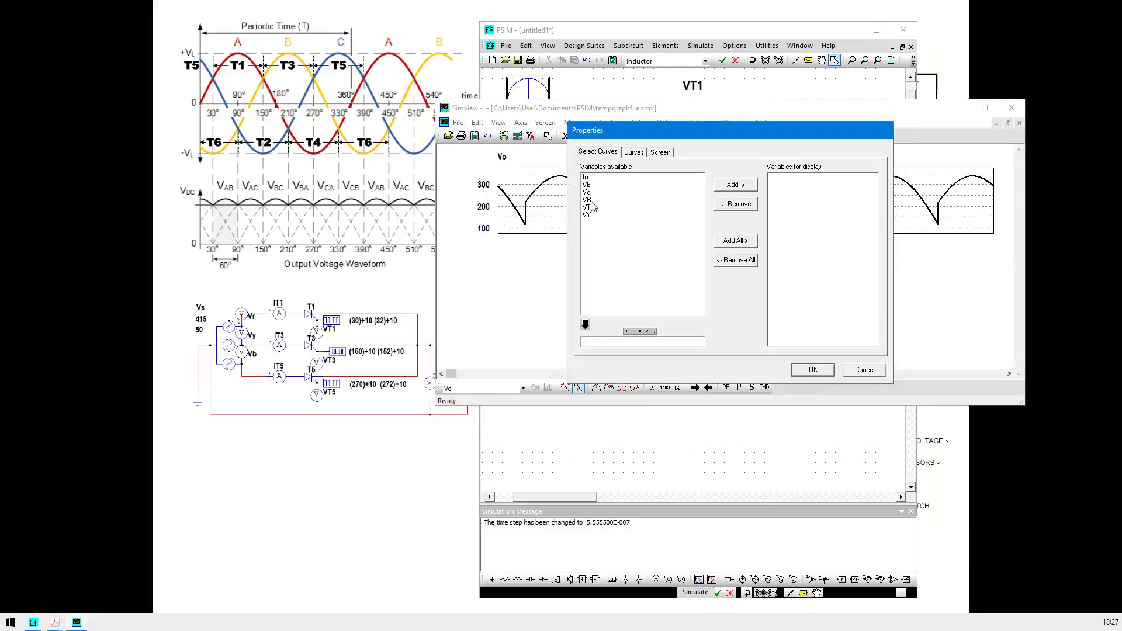
left_click(591, 200)
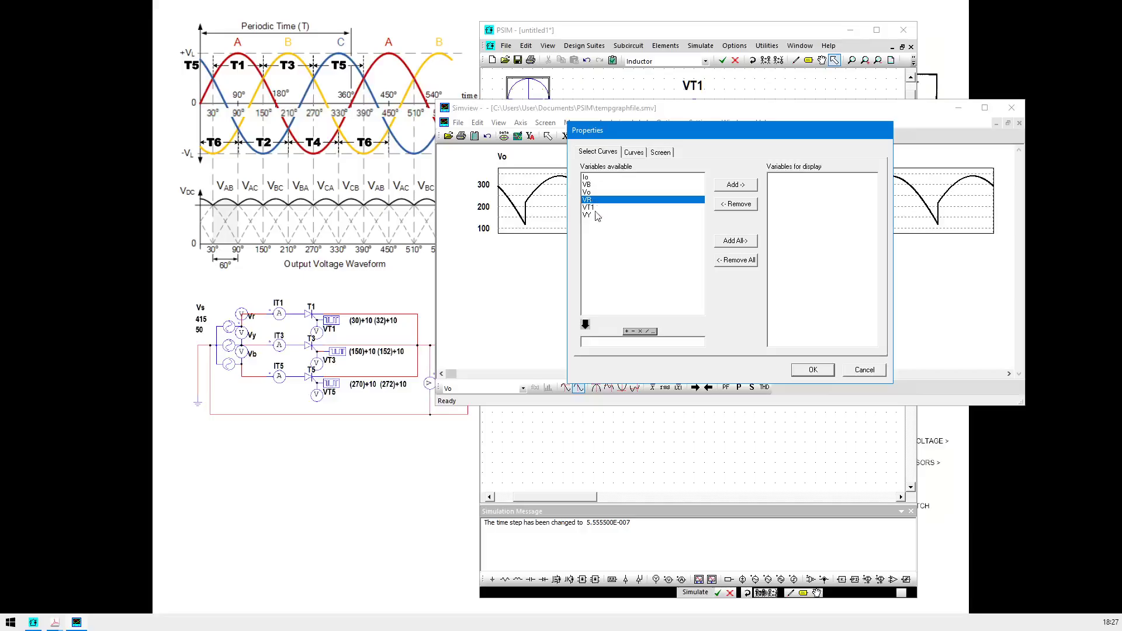
left_click(594, 215, "ctrl")
left_click(596, 185, "ctrl")
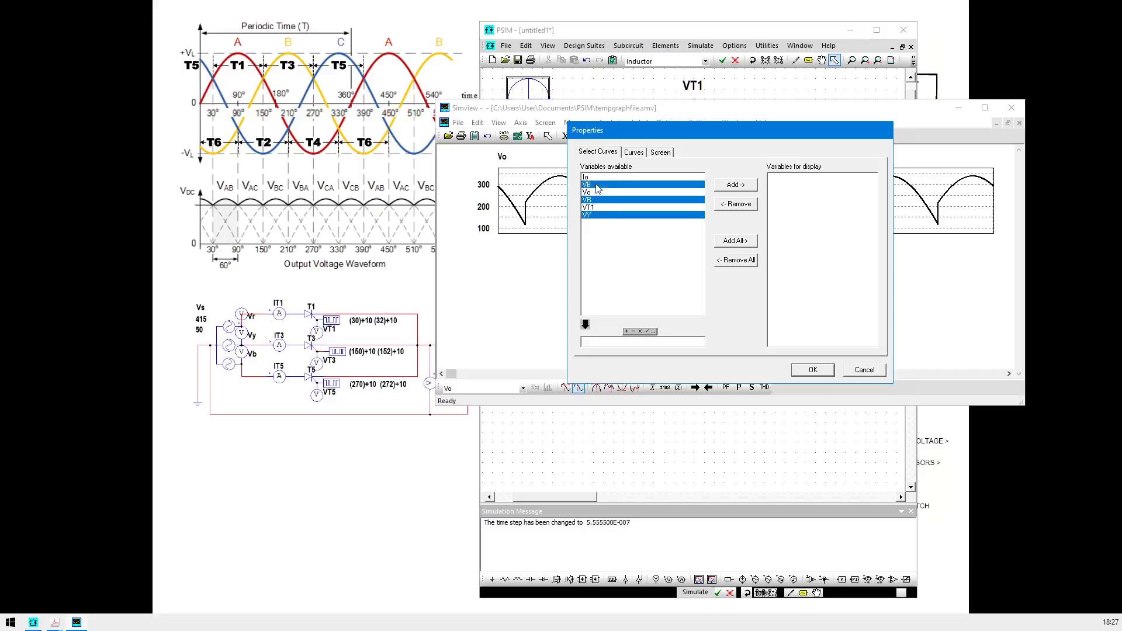
left_click(743, 186)
left_click(813, 369)
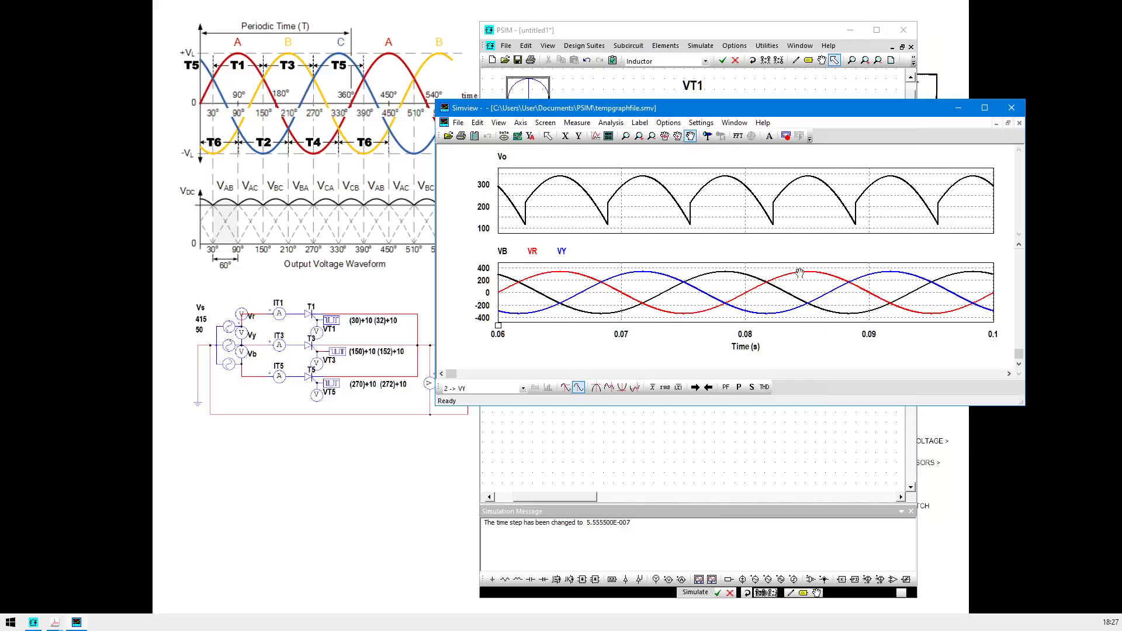
left_click(985, 108)
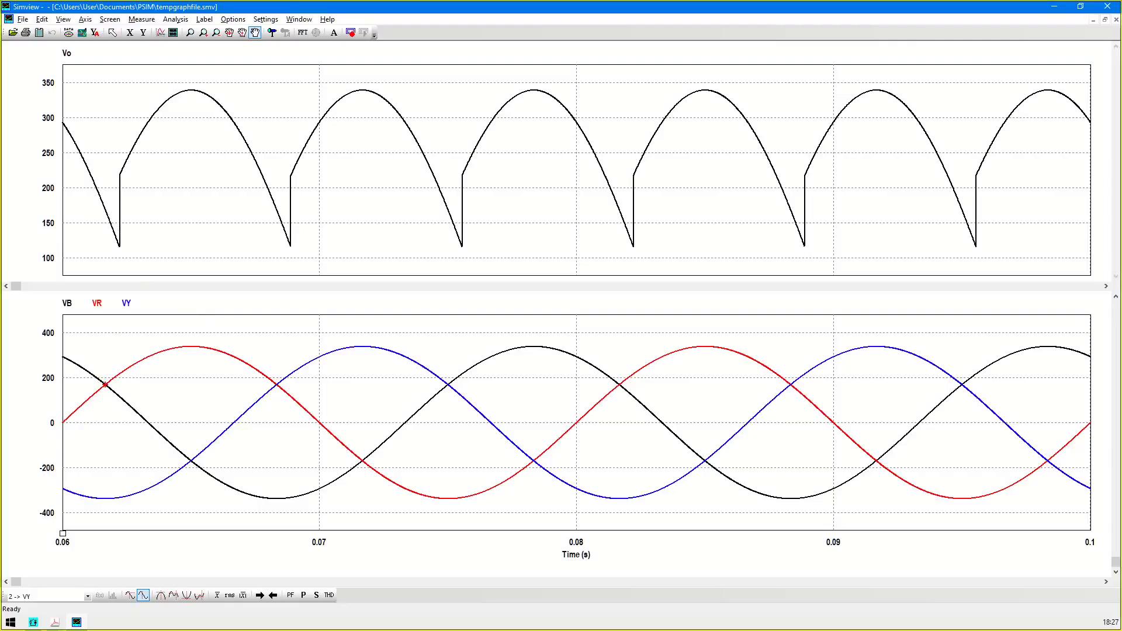
left_click_drag(105, 385, 105, 422)
left_click_drag(105, 385, 106, 209)
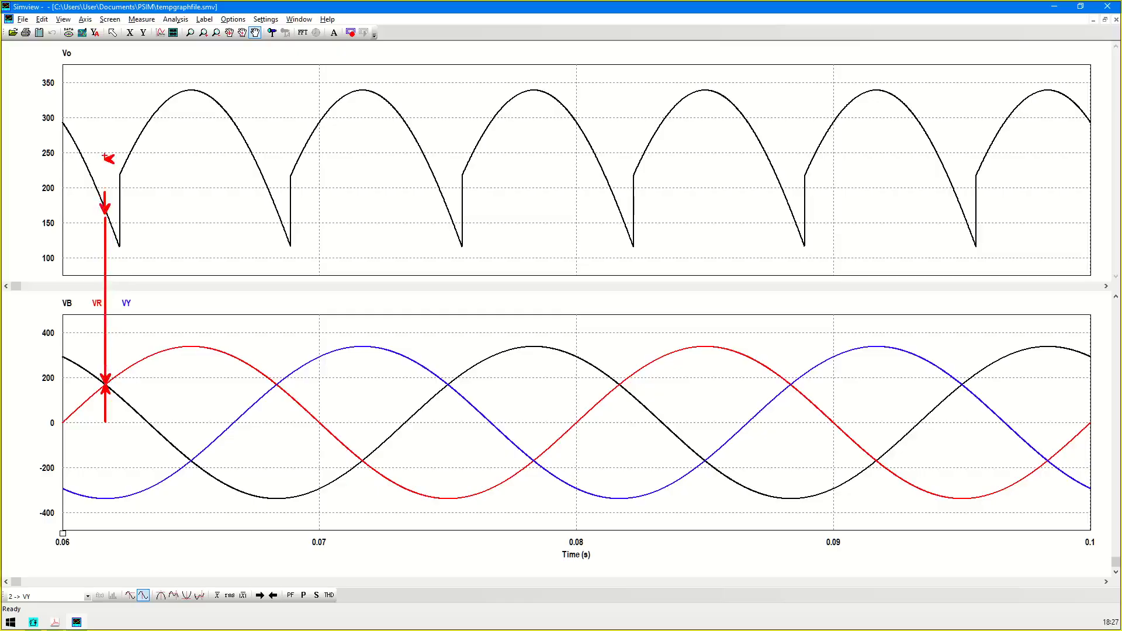
key("ctrl+z")
mouse_move(102, 220)
left_mouse_down()
mouse_move(57, 221)
mouse_move(191, 222)
left_mouse_up()
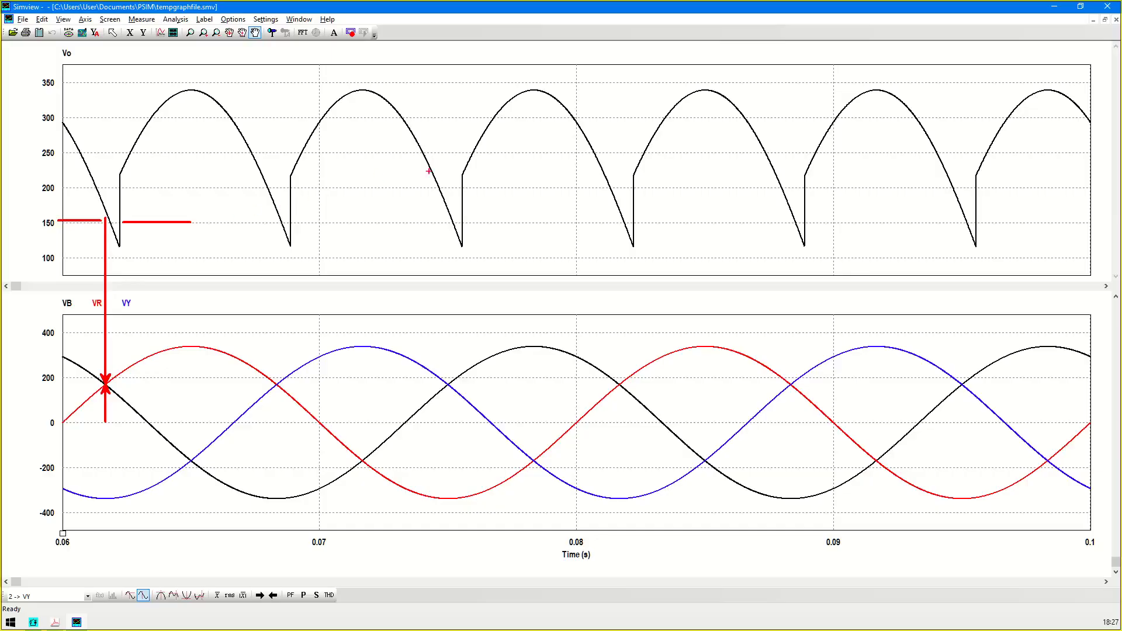
key("Escape")
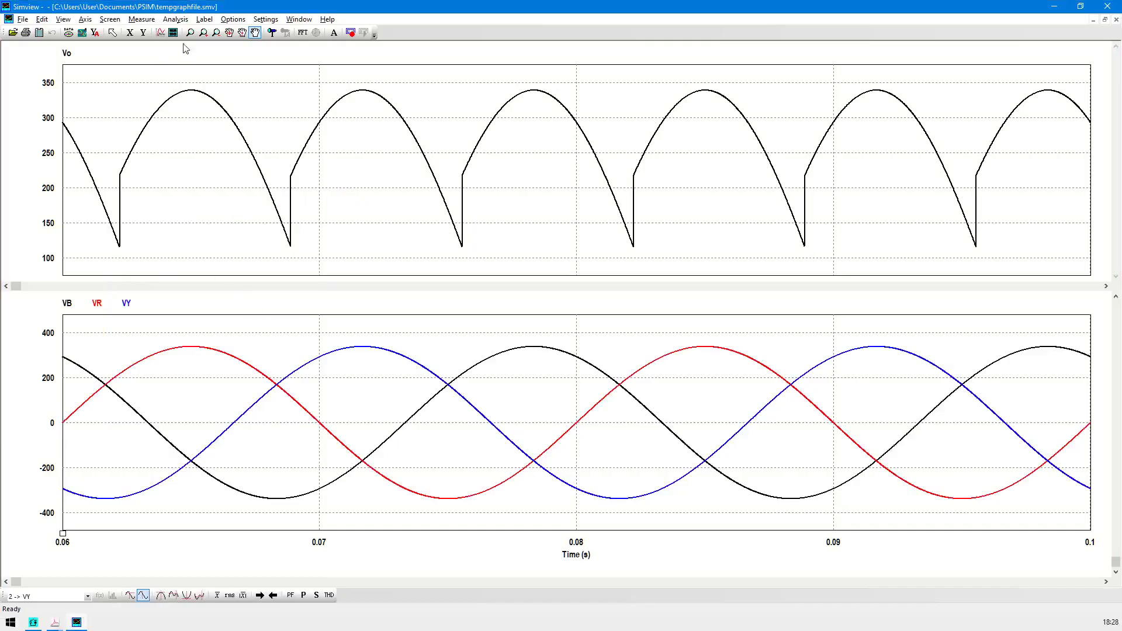
Add a third plot showing the load current Io below the phase-voltage plot.
left_click(173, 32)
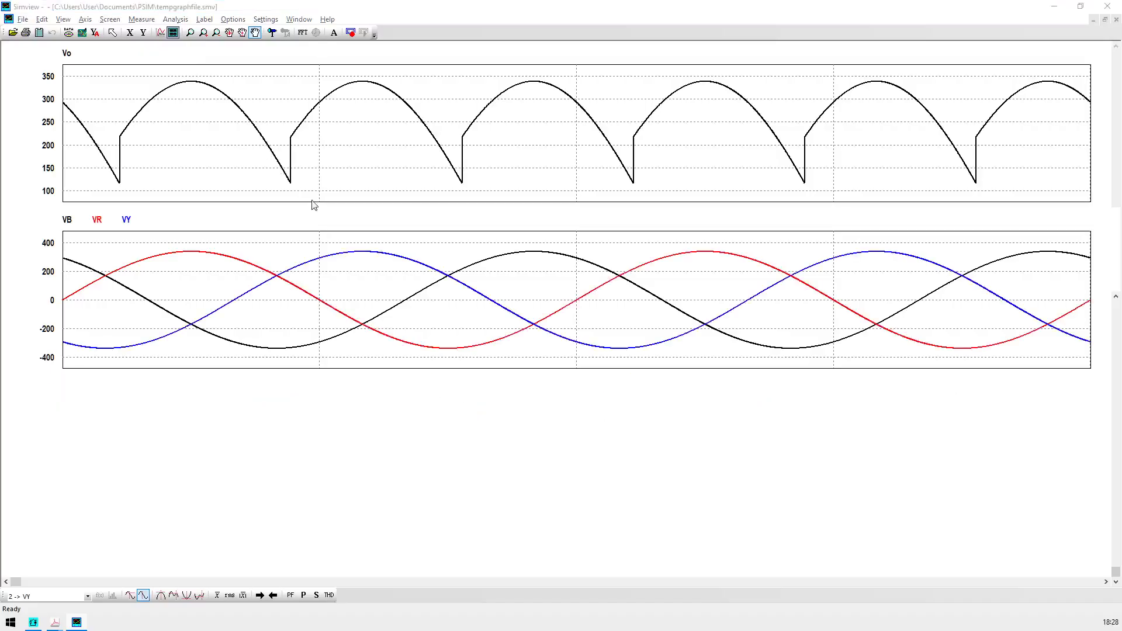
left_click(710, 428)
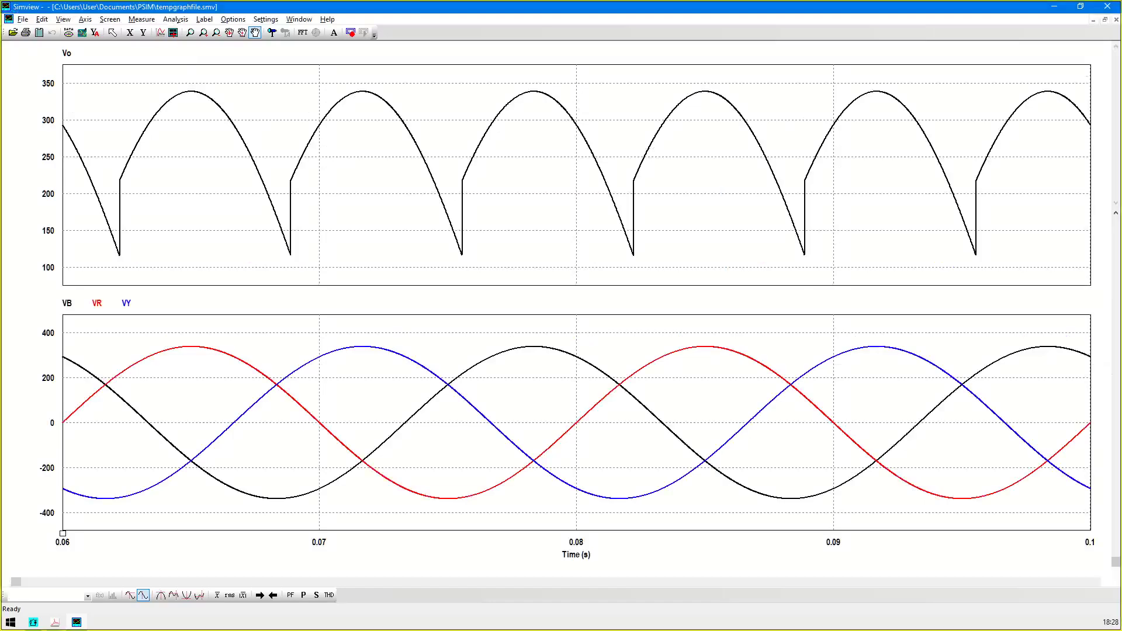
left_click_drag(175, 44, 188, 94)
key("Escape")
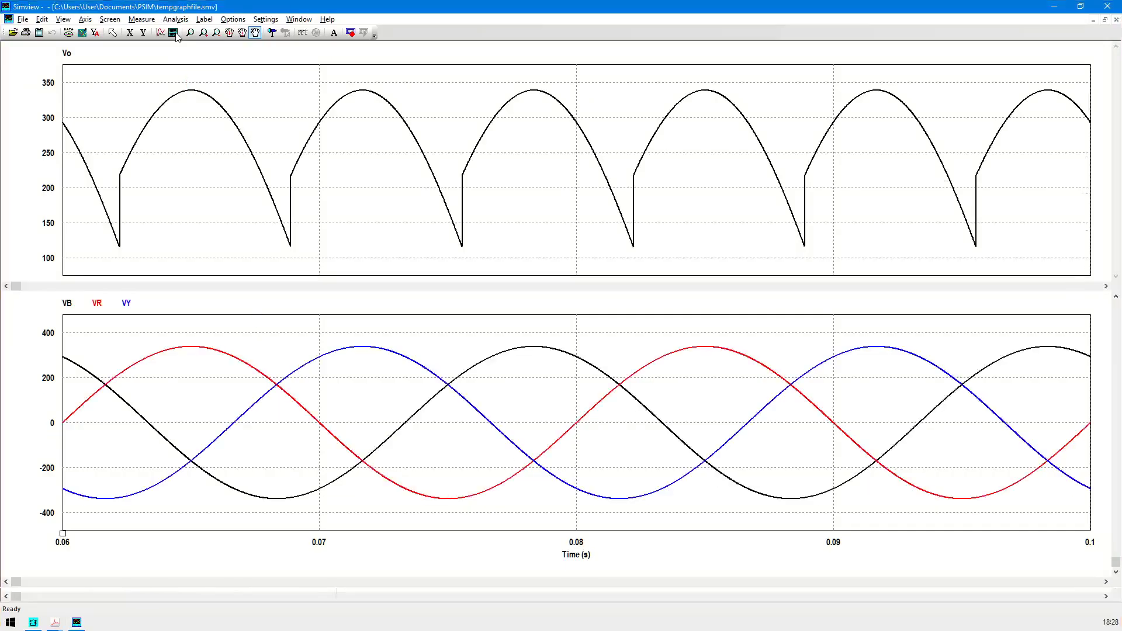
left_click(174, 33)
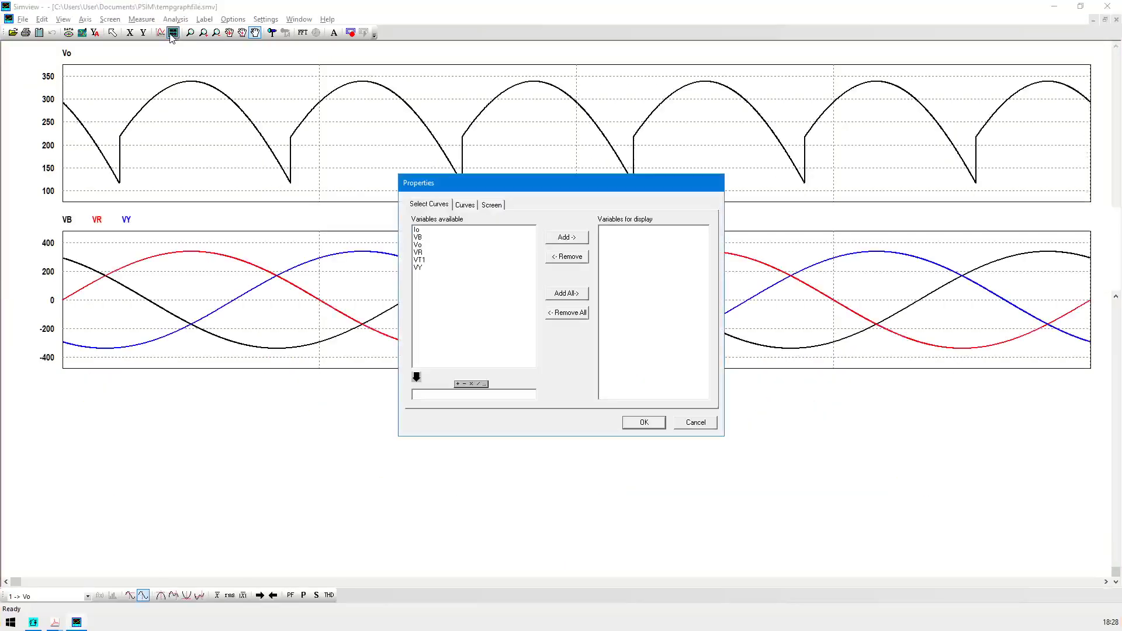
double_click(430, 231)
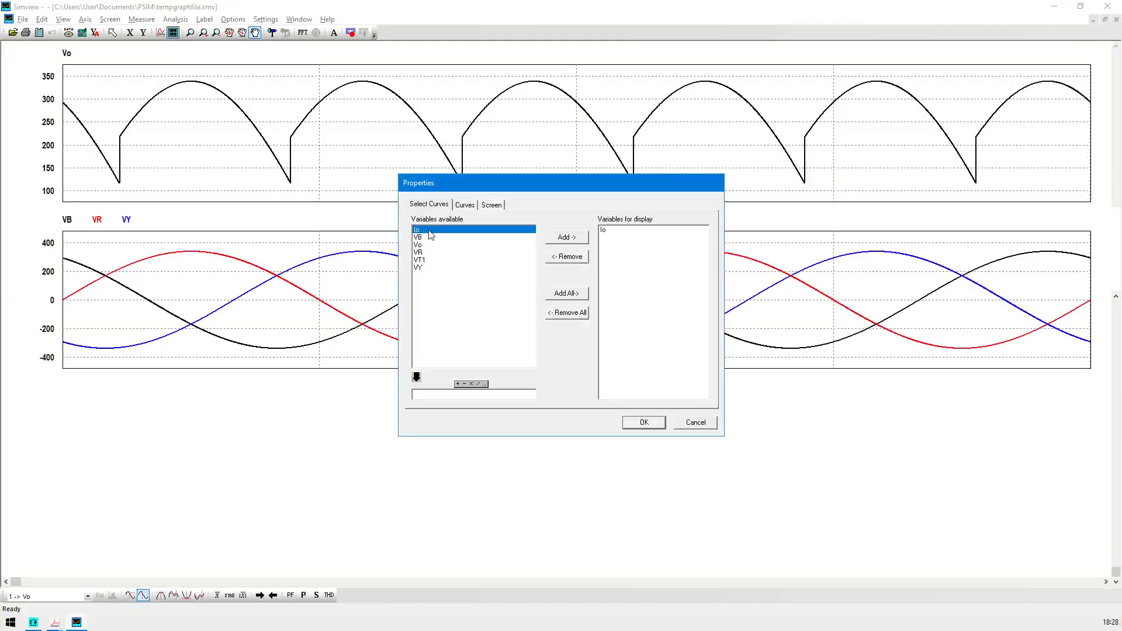
left_click(650, 421)
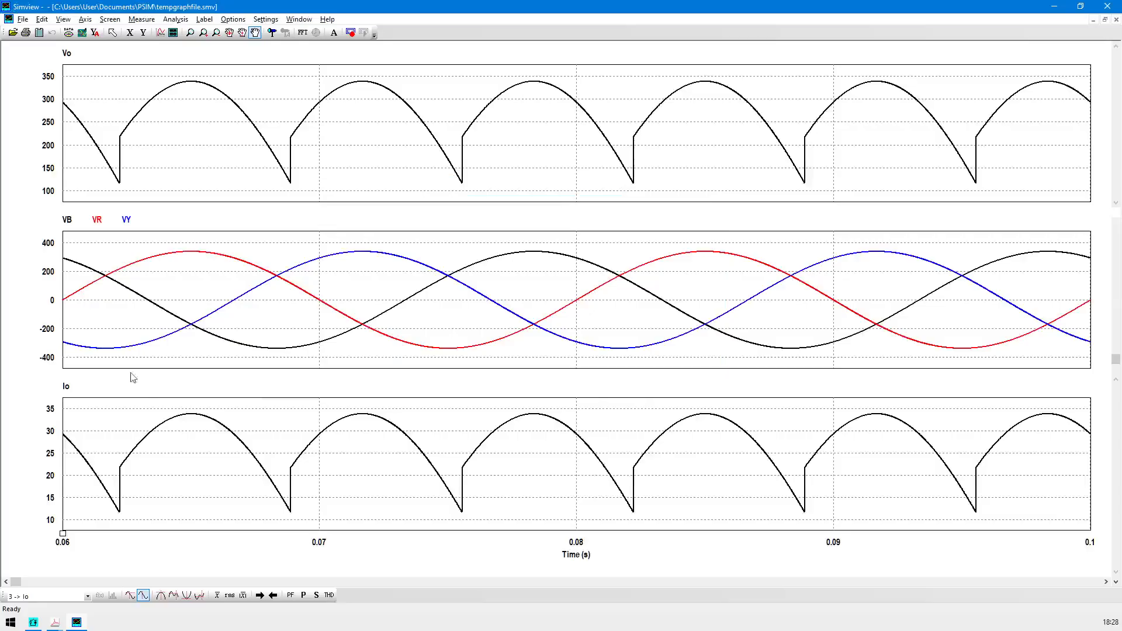
Return to the PSIM schematic and replace the wire between the VR phase source and thyristor T1 with a series current probe wired to the source.
left_click(1055, 6)
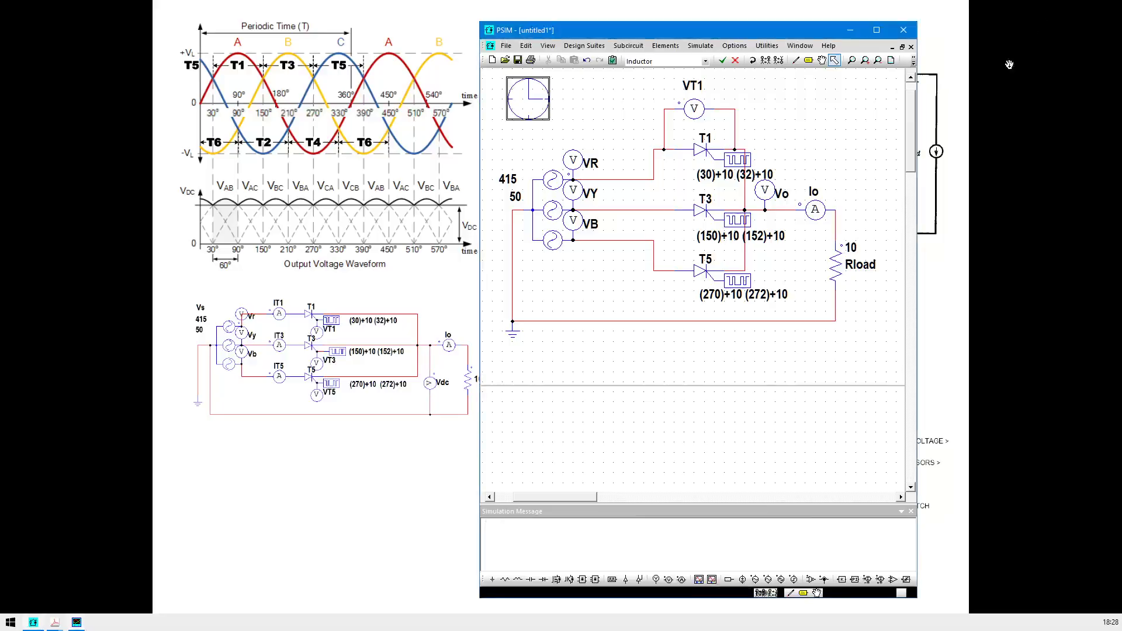
left_click(619, 180)
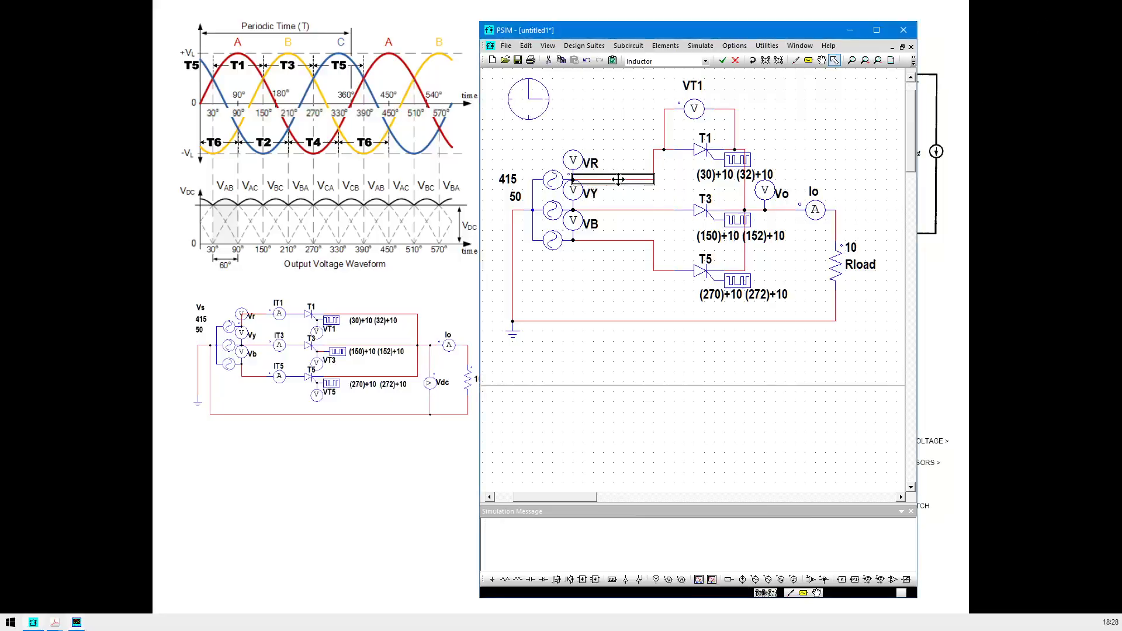
key("Delete")
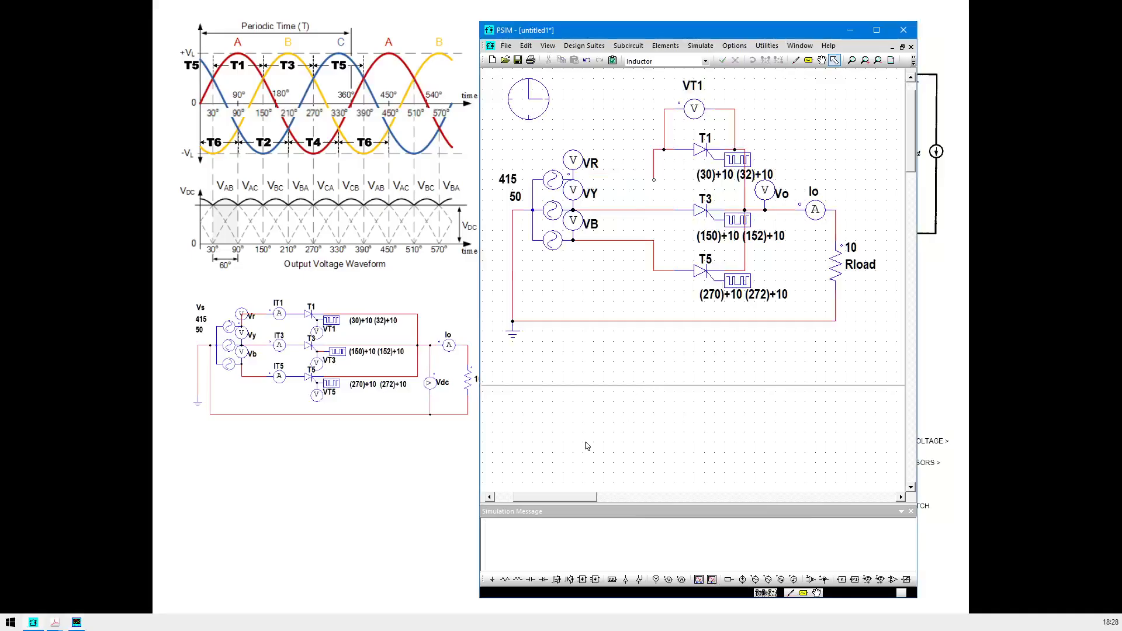
left_click(682, 579)
left_click(631, 178)
left_click(632, 179)
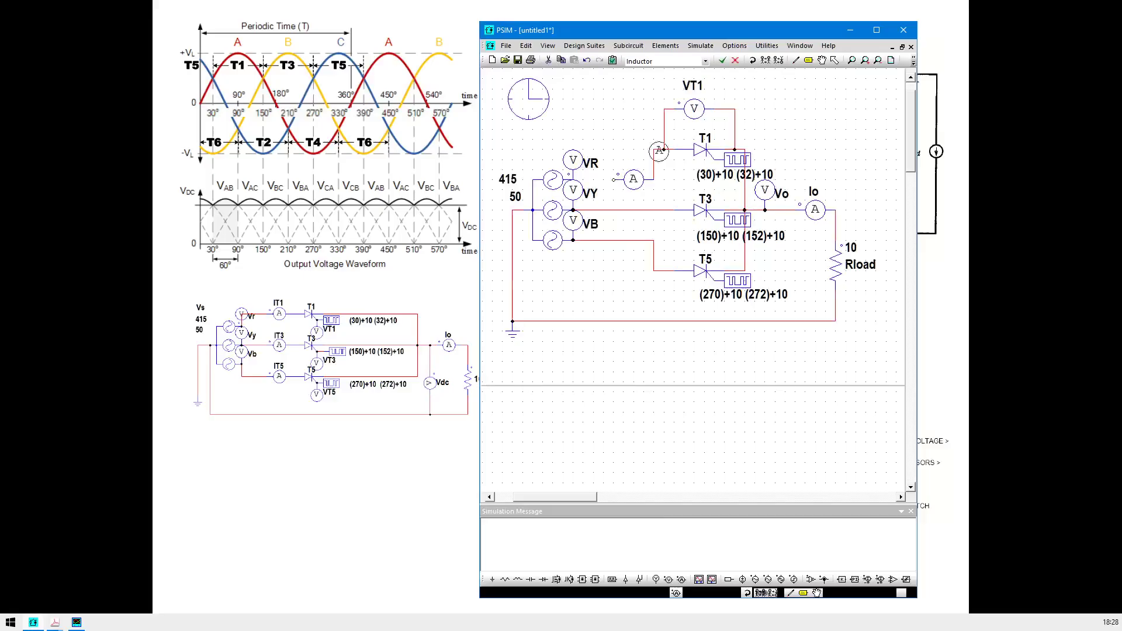
key("Escape")
left_click(796, 60)
left_click_drag(614, 180, 574, 180)
Name the current probe in series with thyristor T1 IT1 and display its name on the schematic.
left_click(834, 59)
double_click(631, 184)
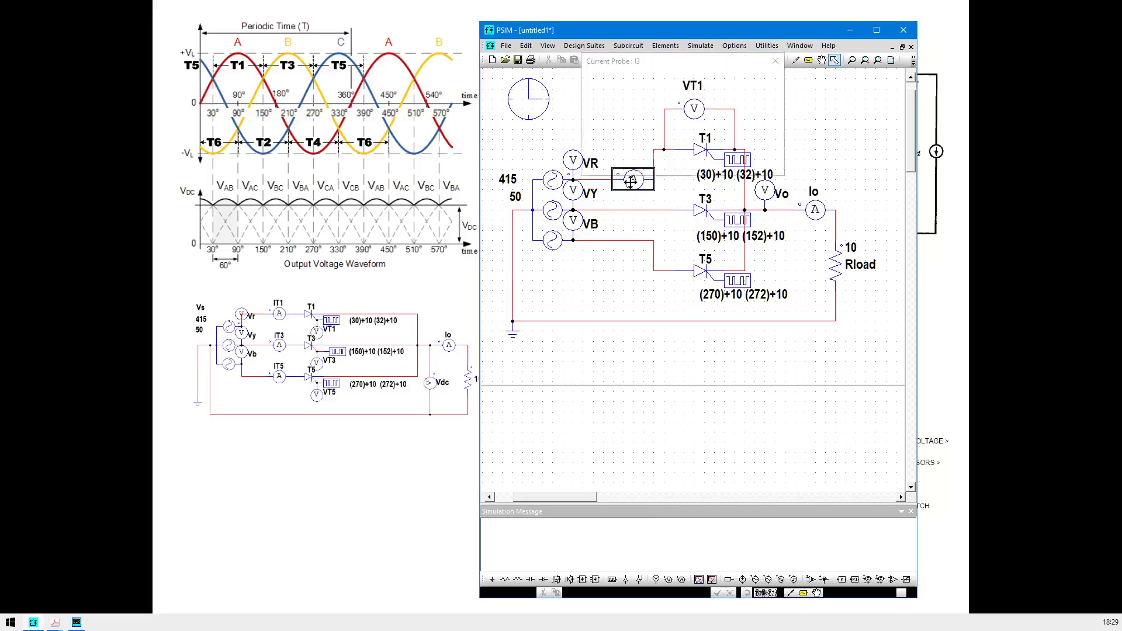
left_click(679, 125)
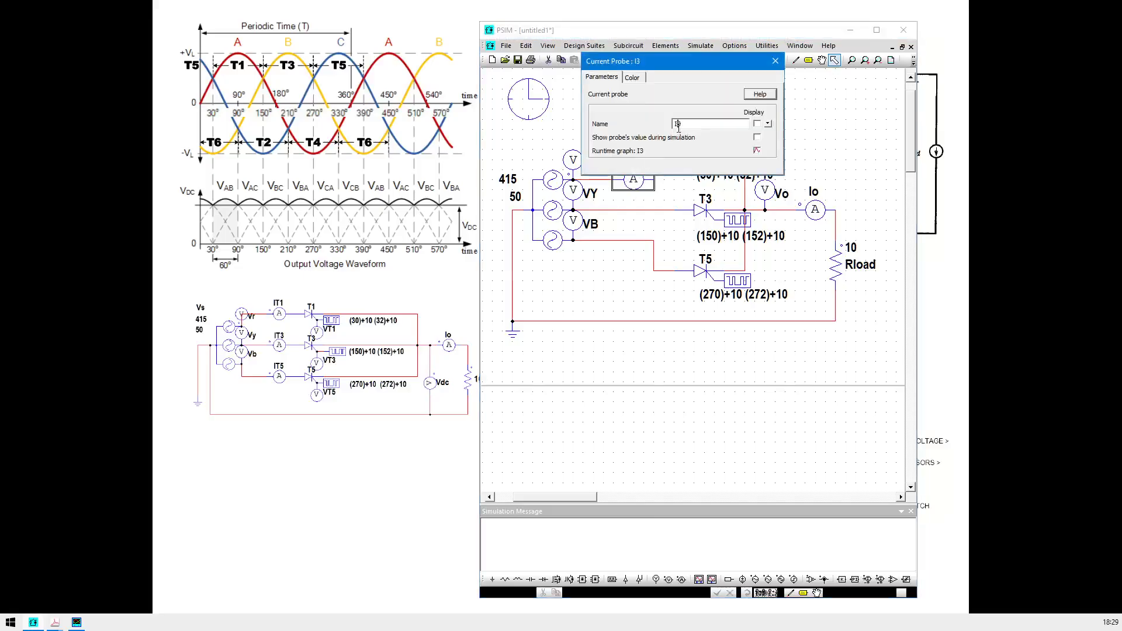
type("T1")
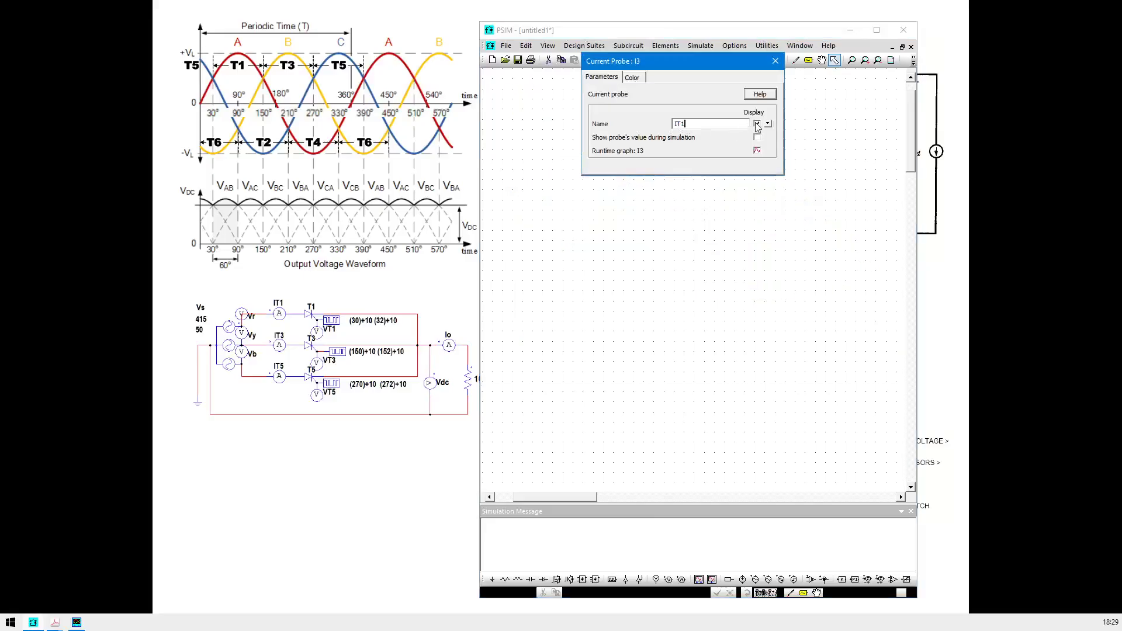
left_click(758, 124)
left_click(776, 62)
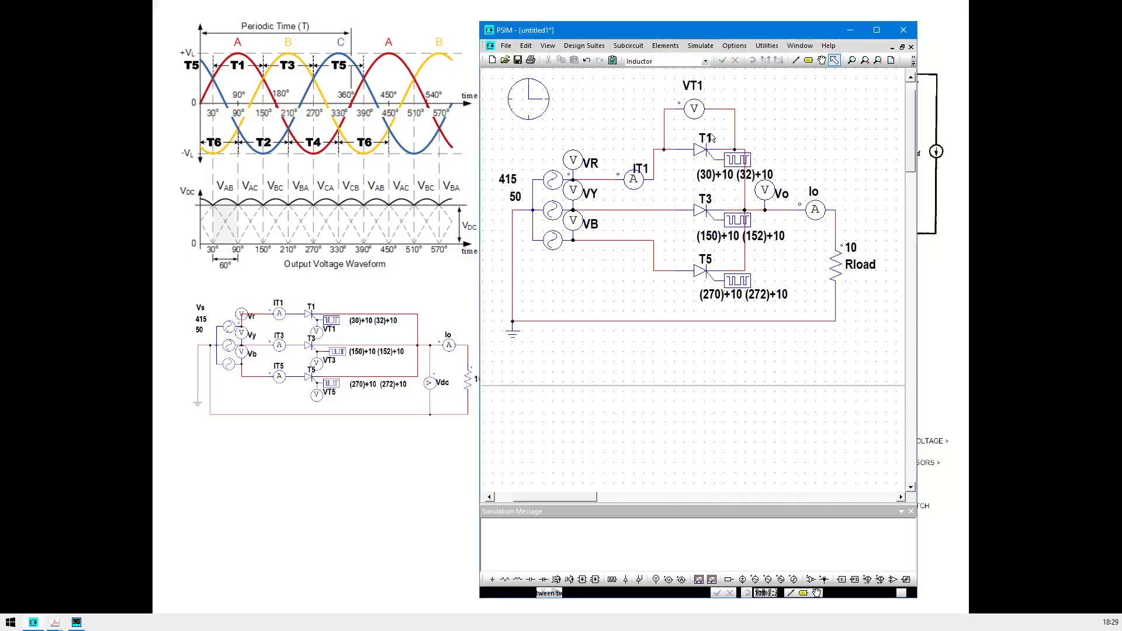
Rerun the simulation with the new current probe and view the Simview plots at full screen.
left_click(700, 46)
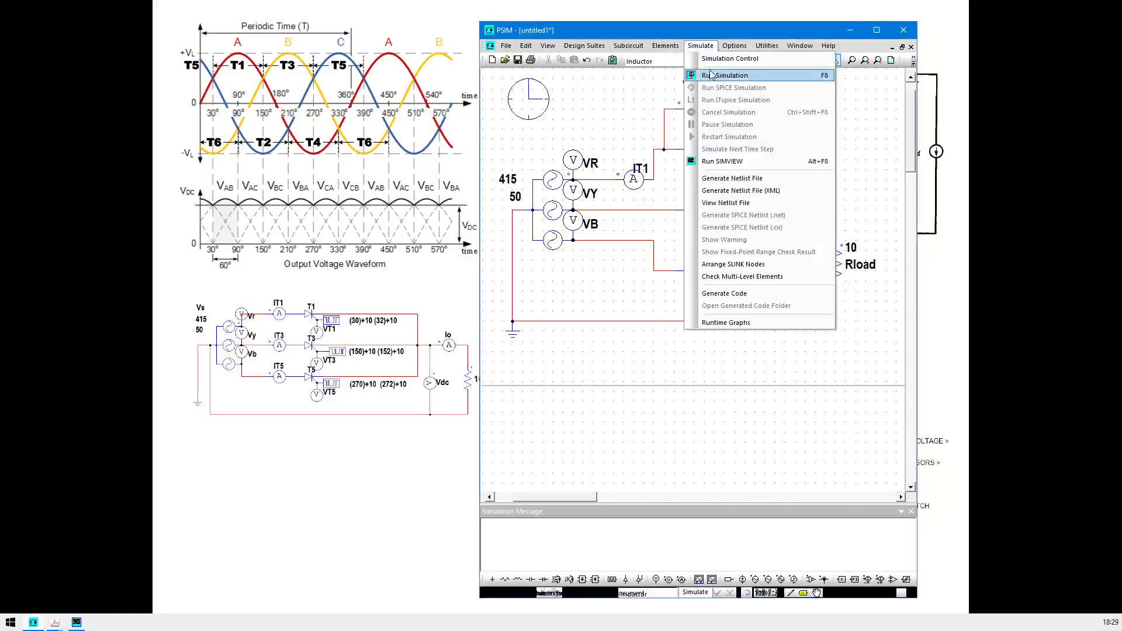
left_click(710, 75)
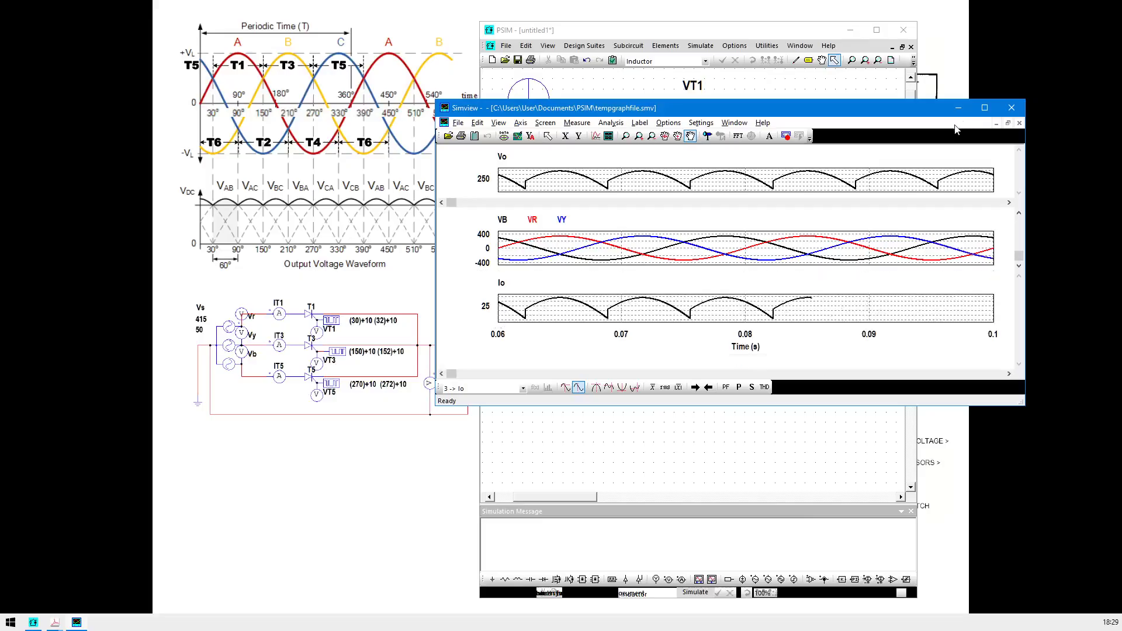
left_click(985, 108)
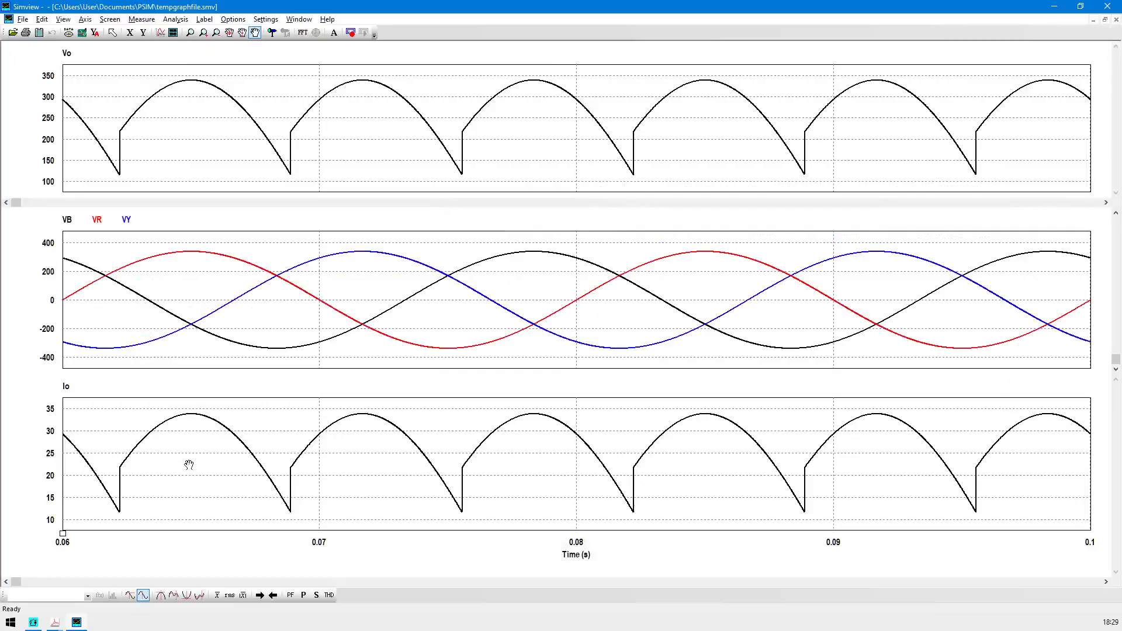
Add the thyristor current IT1 to the Io plot, checking the curve colours before accepting.
double_click(193, 465)
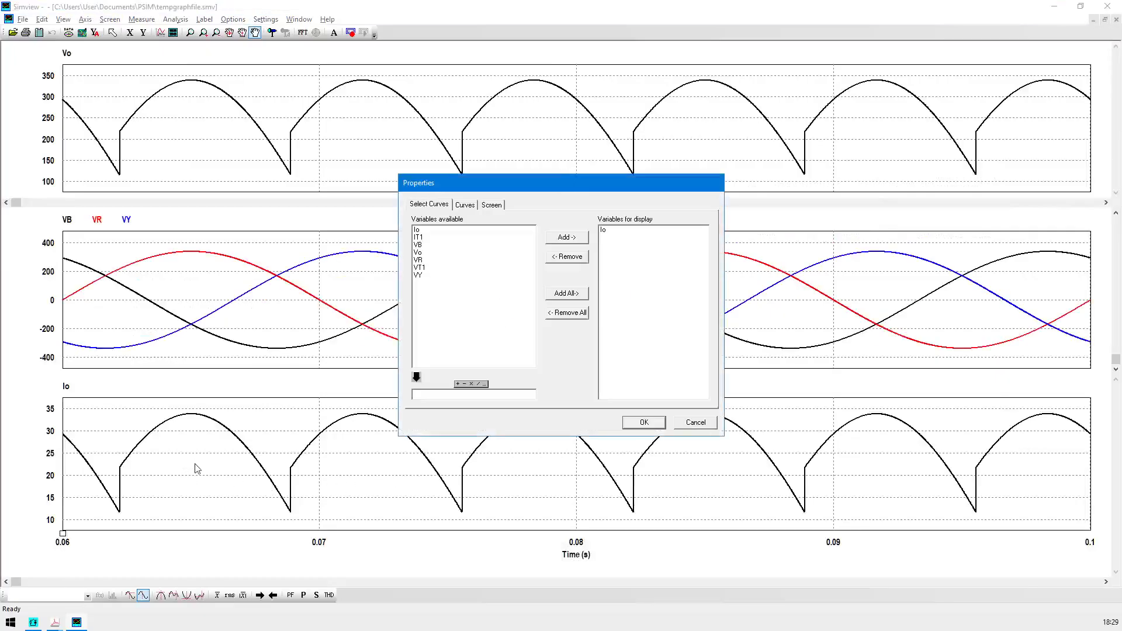
left_click(426, 240)
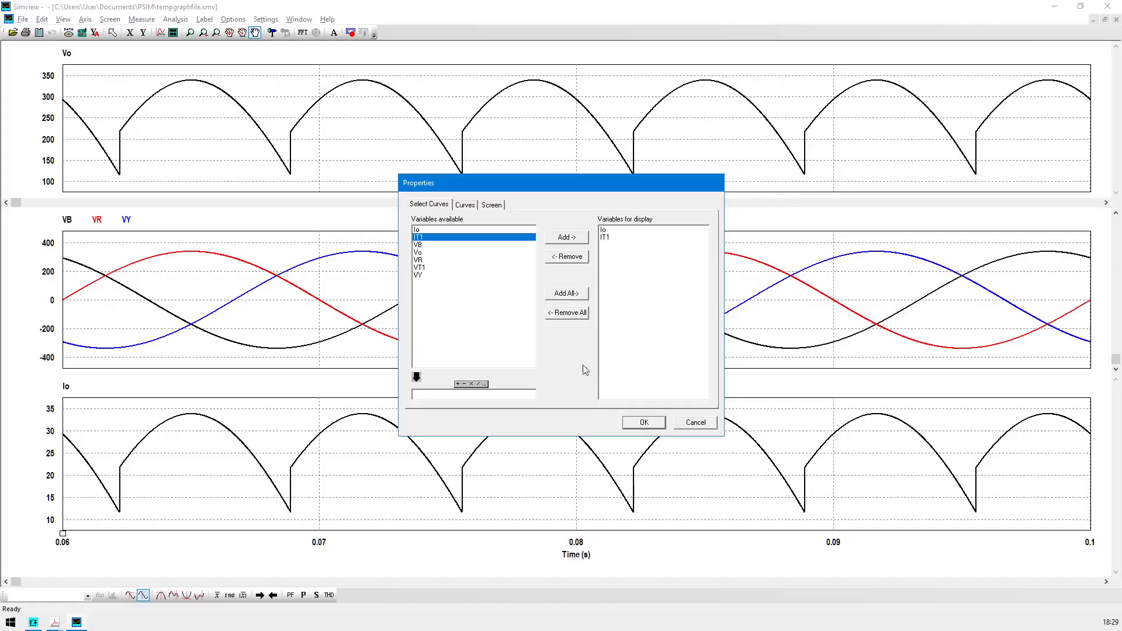
left_click(465, 206)
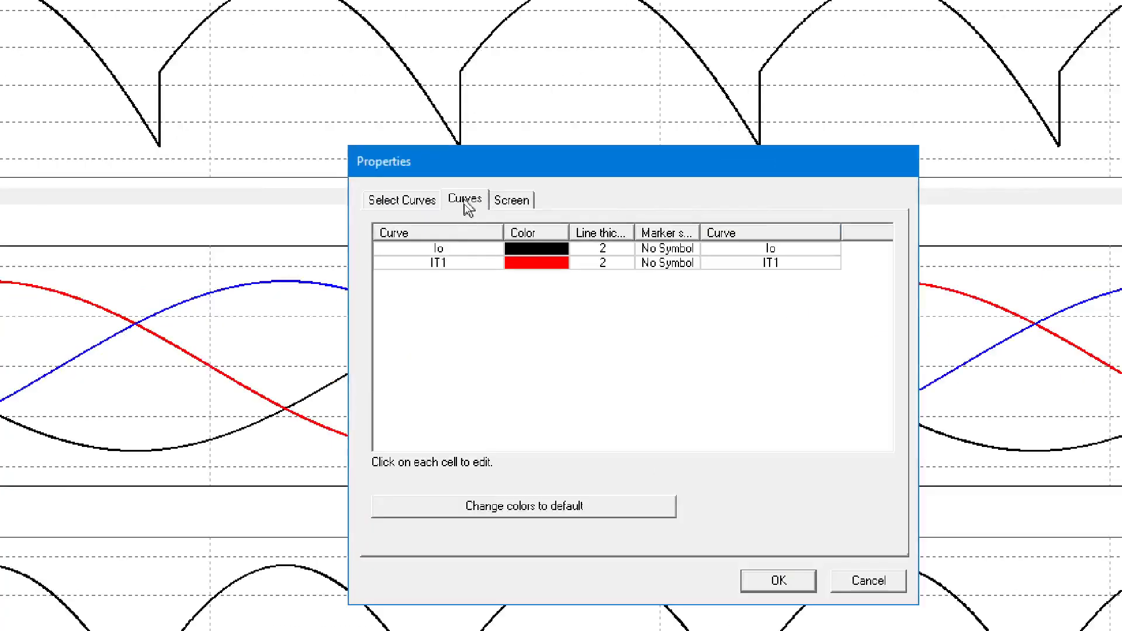
left_click(466, 208)
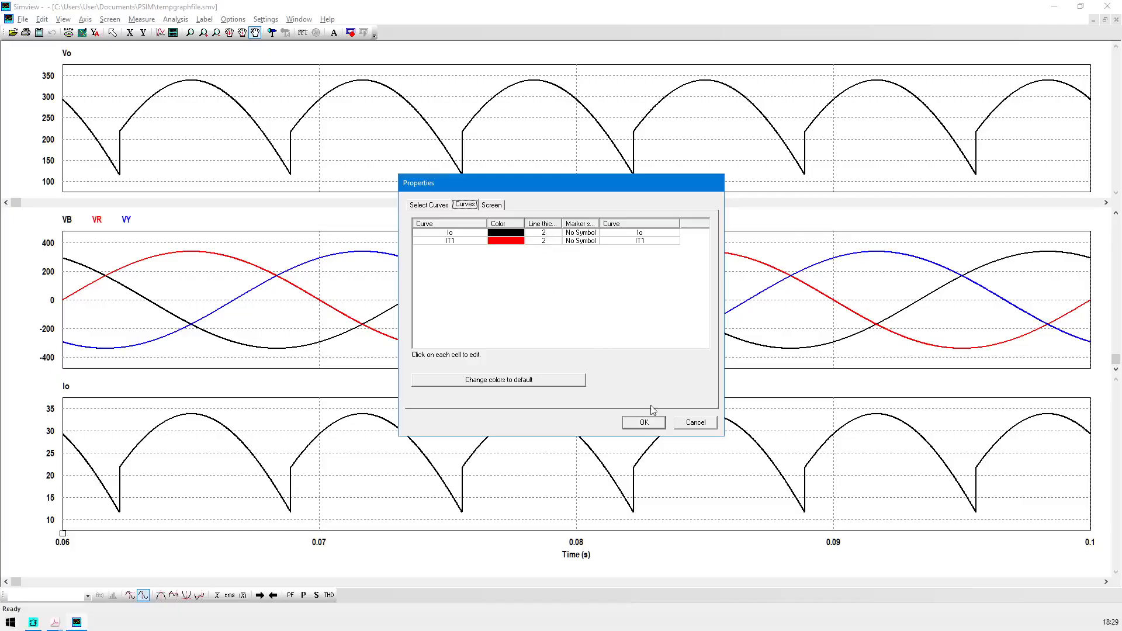
left_click(779, 580)
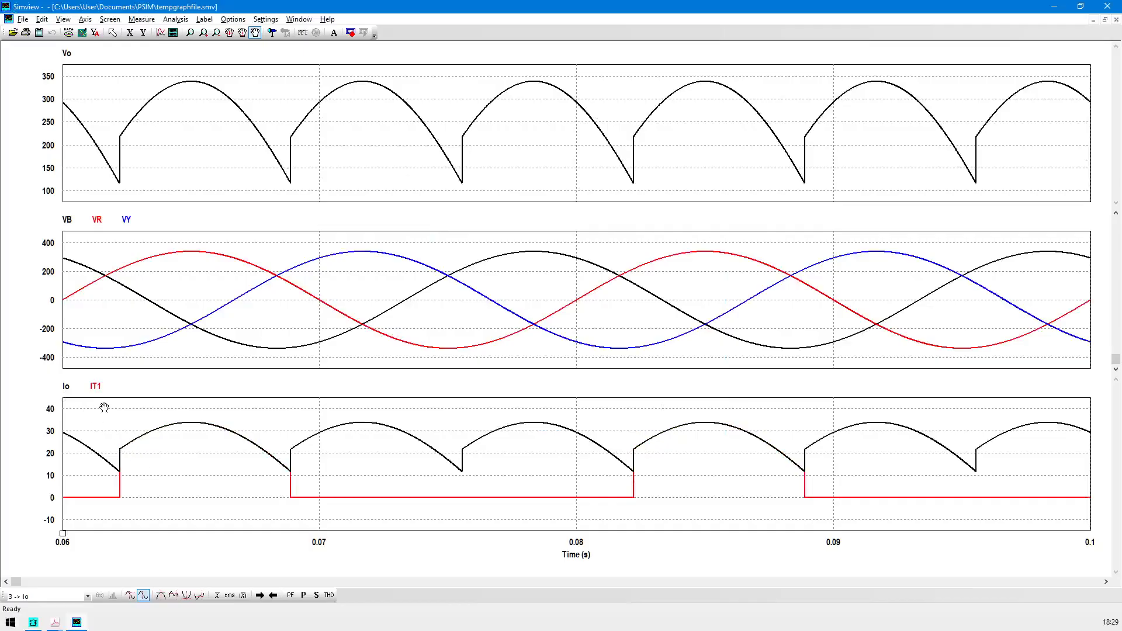
key("ctrl+2")
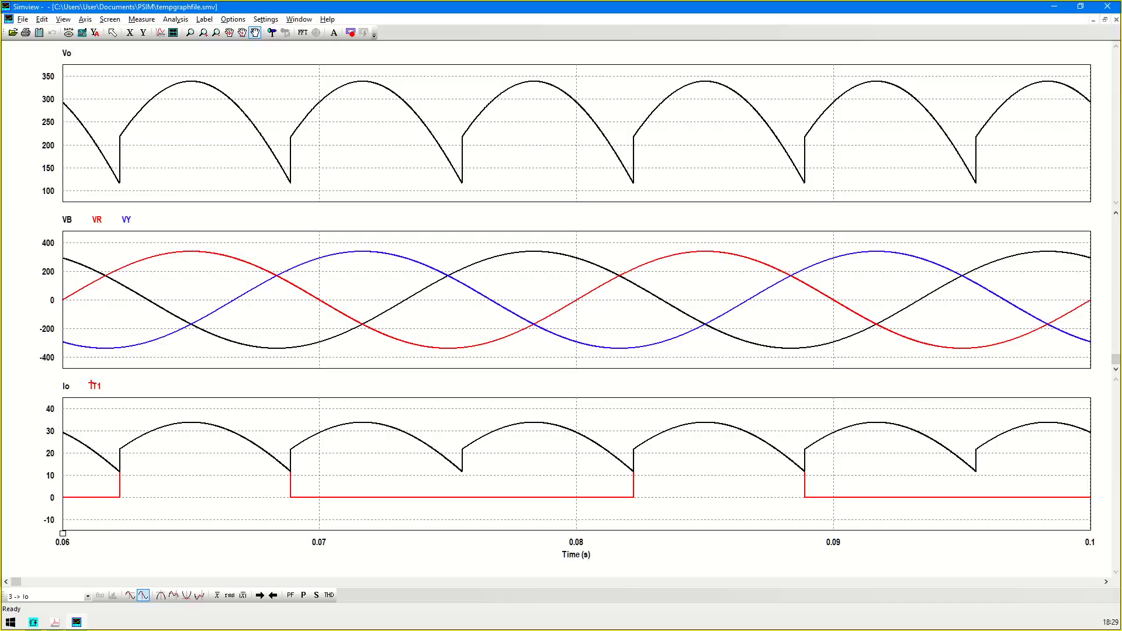
left_click_drag(86, 382, 107, 407)
key("Escape")
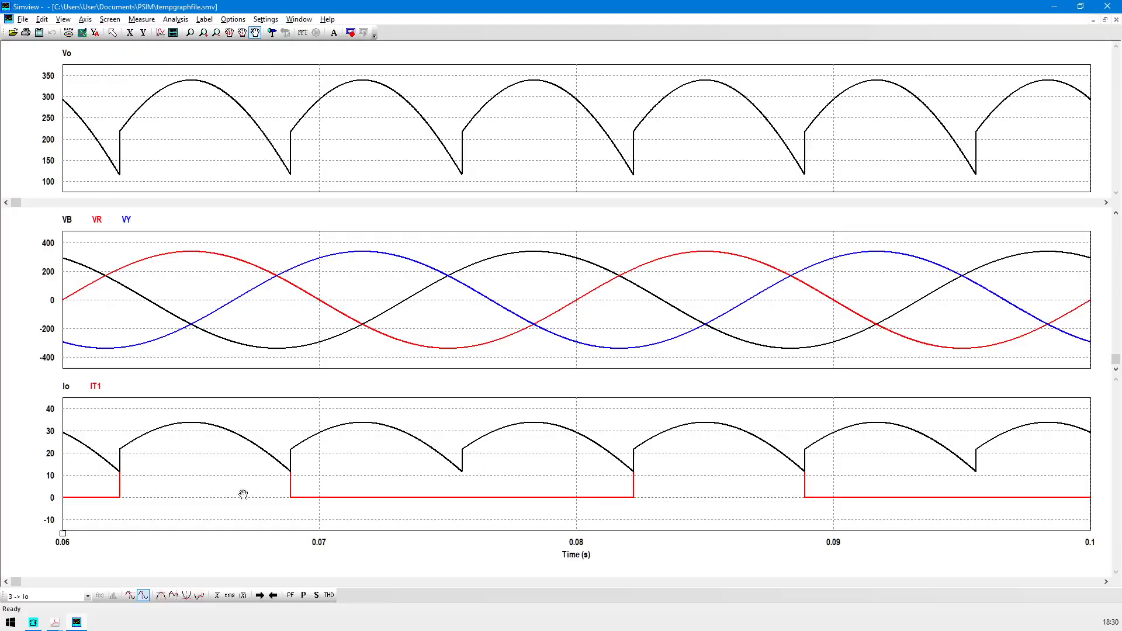
left_click(223, 471)
double_click(223, 471)
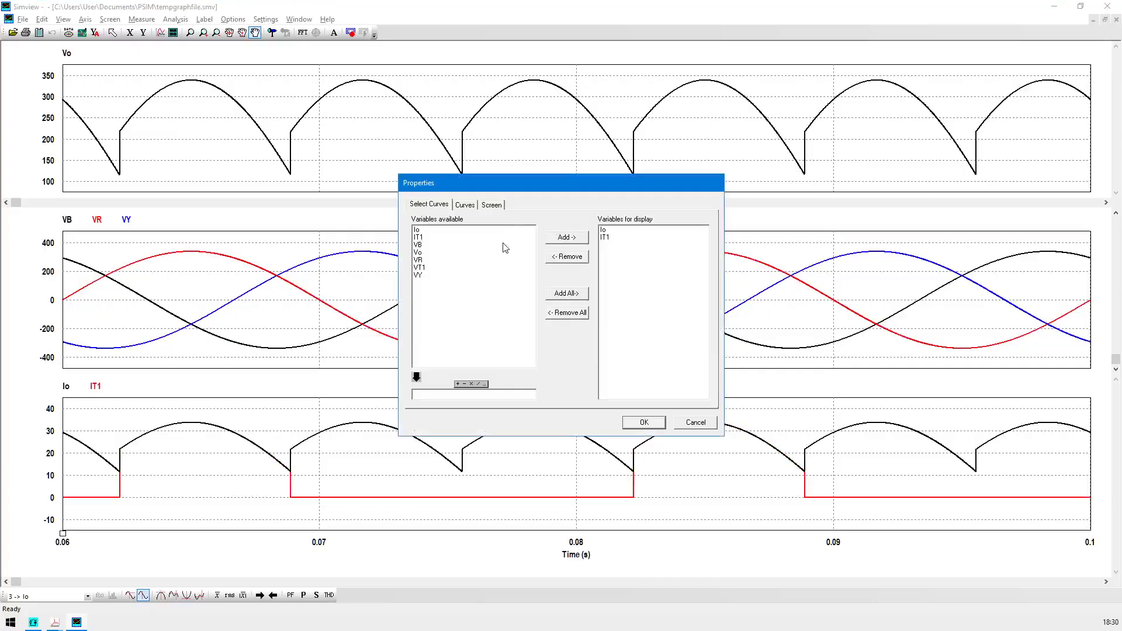
left_click(700, 425)
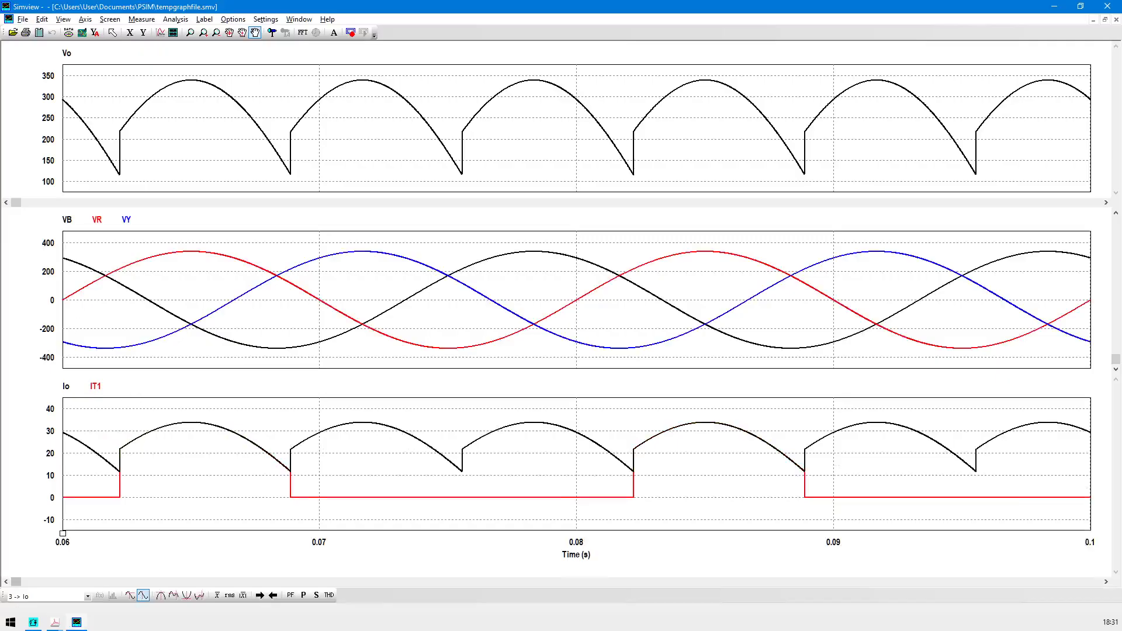
Measure the average values of all plotted curves and examine those of Vo and the phase voltages VB, VR and VY.
left_click(218, 596)
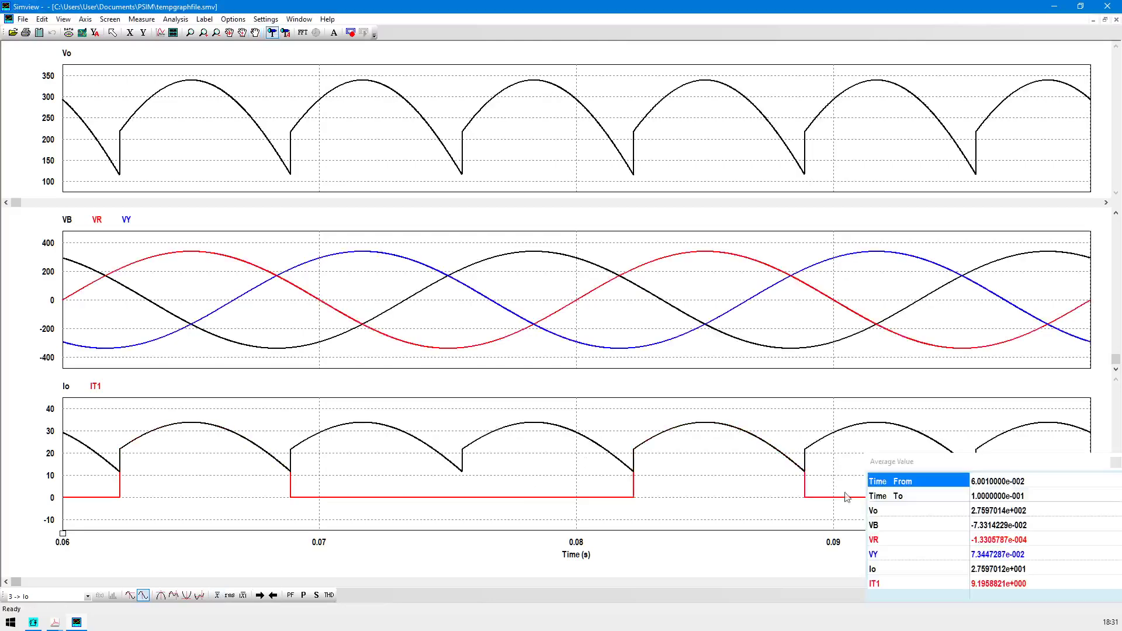
key("ctrl+2")
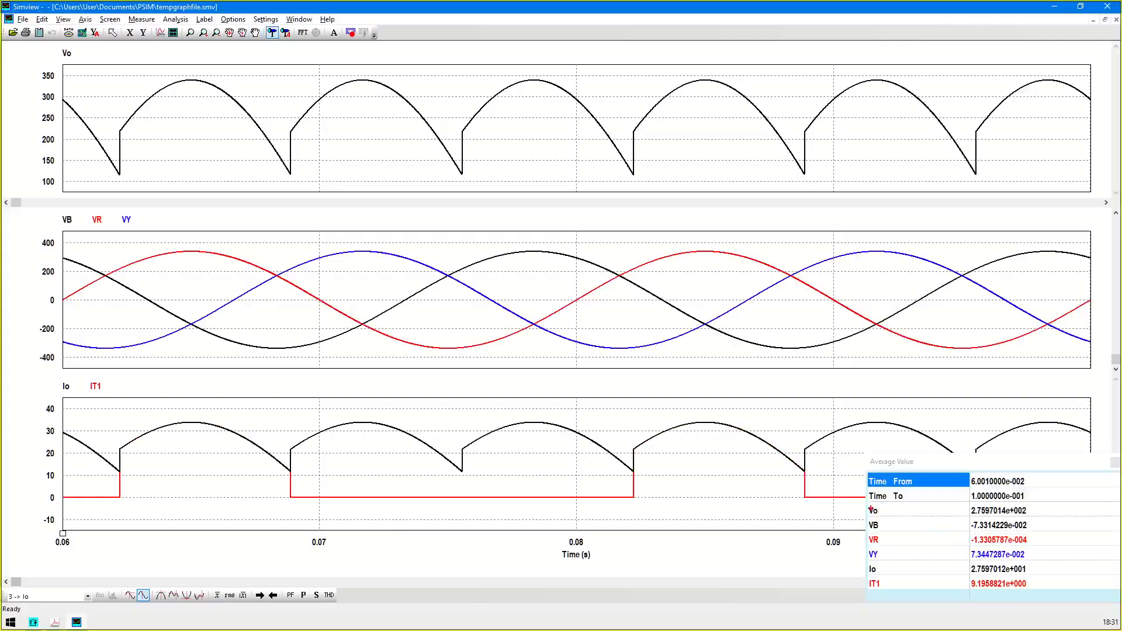
mouse_move(859, 501)
left_mouse_down()
mouse_move(878, 518)
mouse_move(1034, 518)
left_mouse_up()
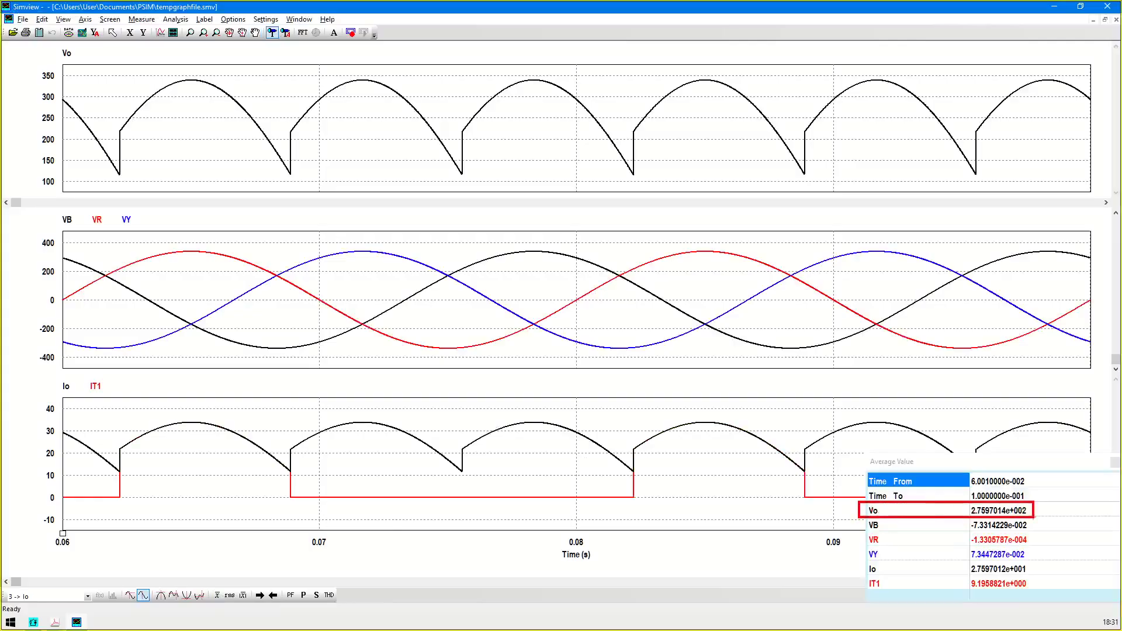
mouse_move(185, 148)
left_mouse_down()
mouse_move(42, 189)
mouse_move(120, 230)
mouse_move(113, 224)
left_mouse_up()
key("Escape")
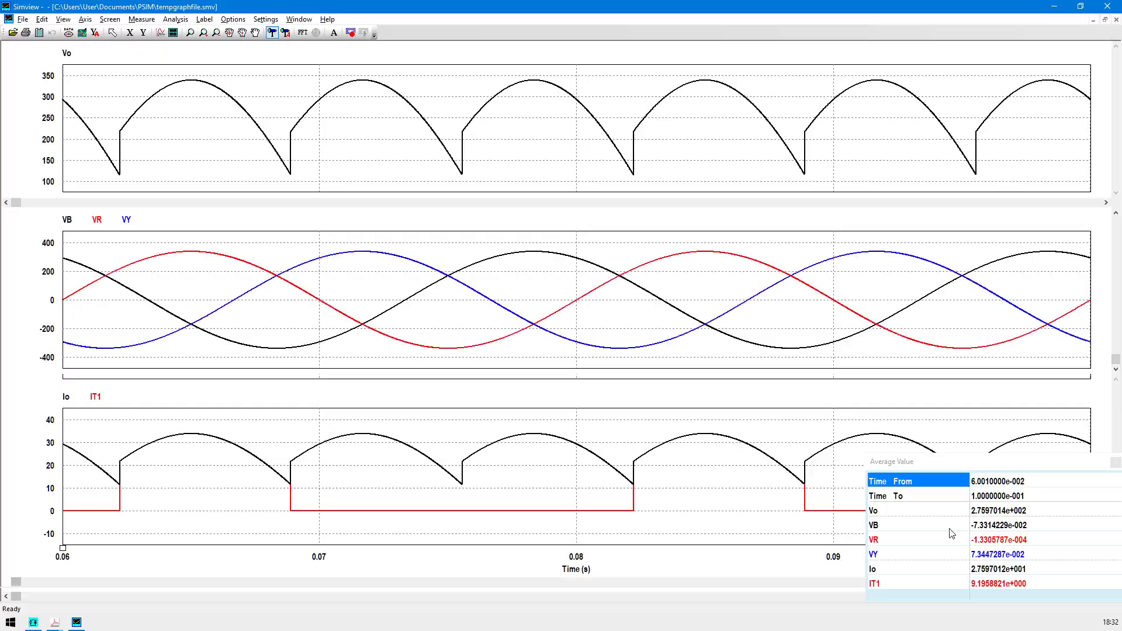
key("ctrl+2")
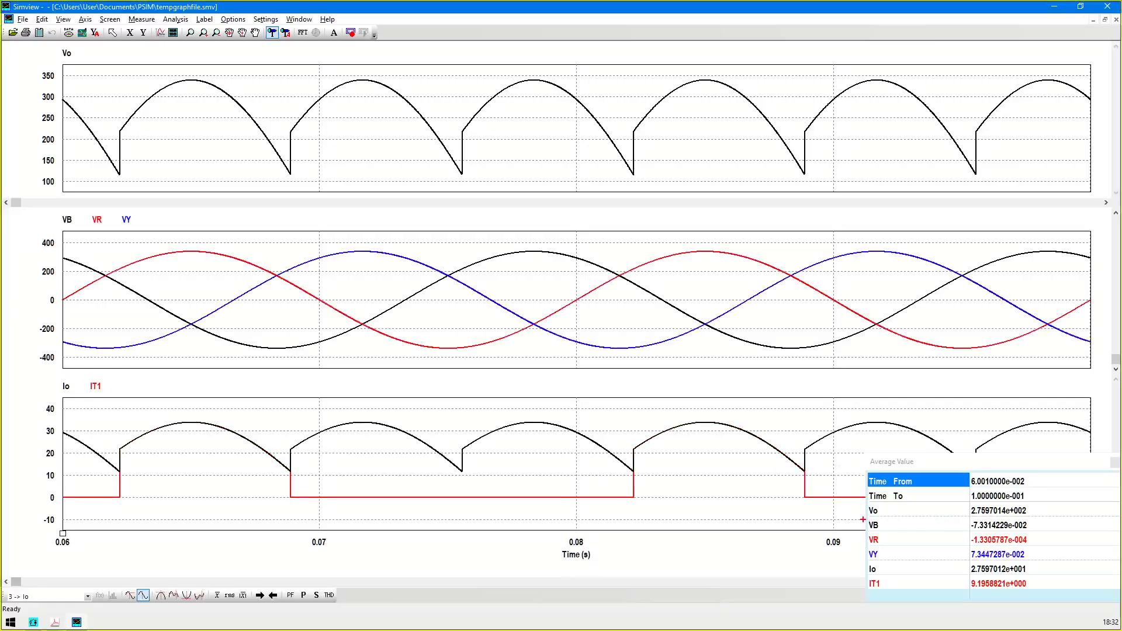
mouse_move(862, 519)
left_mouse_down()
mouse_move(912, 560)
mouse_move(1040, 558)
left_mouse_up()
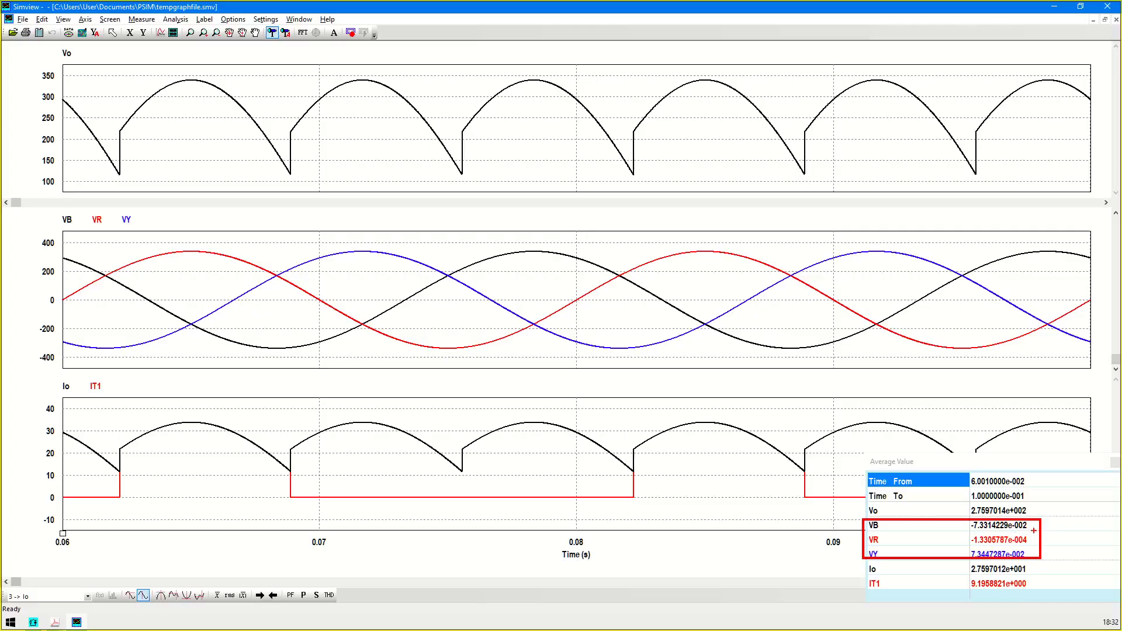
left_click_drag(1061, 532, 1058, 541)
key("Escape")
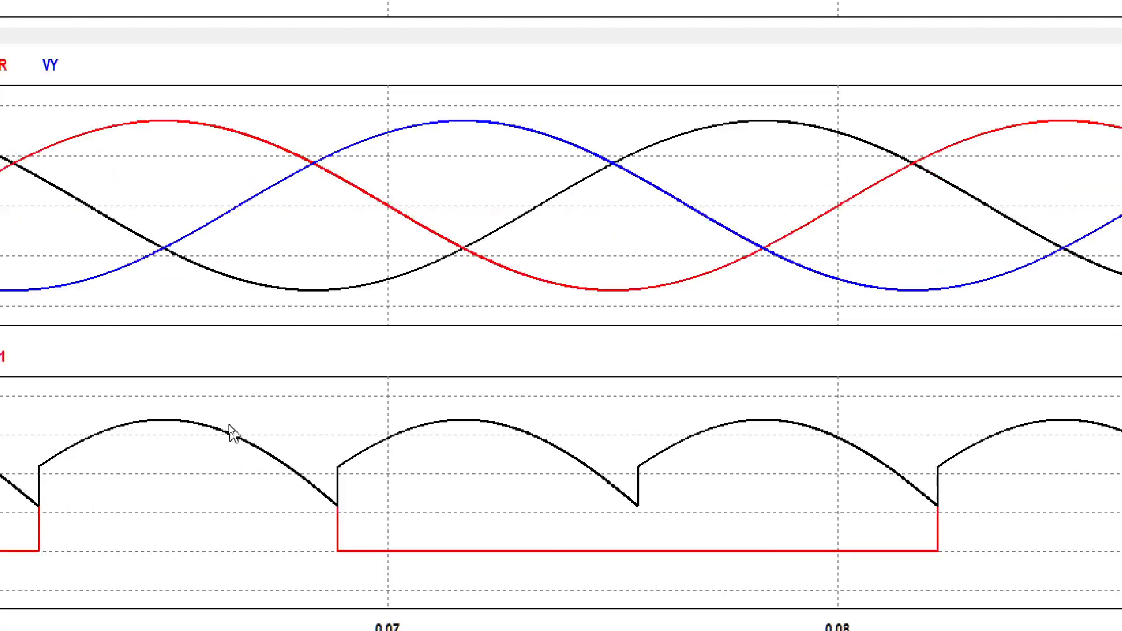
Replace the load current Io with the phase voltage VR in the plot that also shows IT1.
left_click(229, 431)
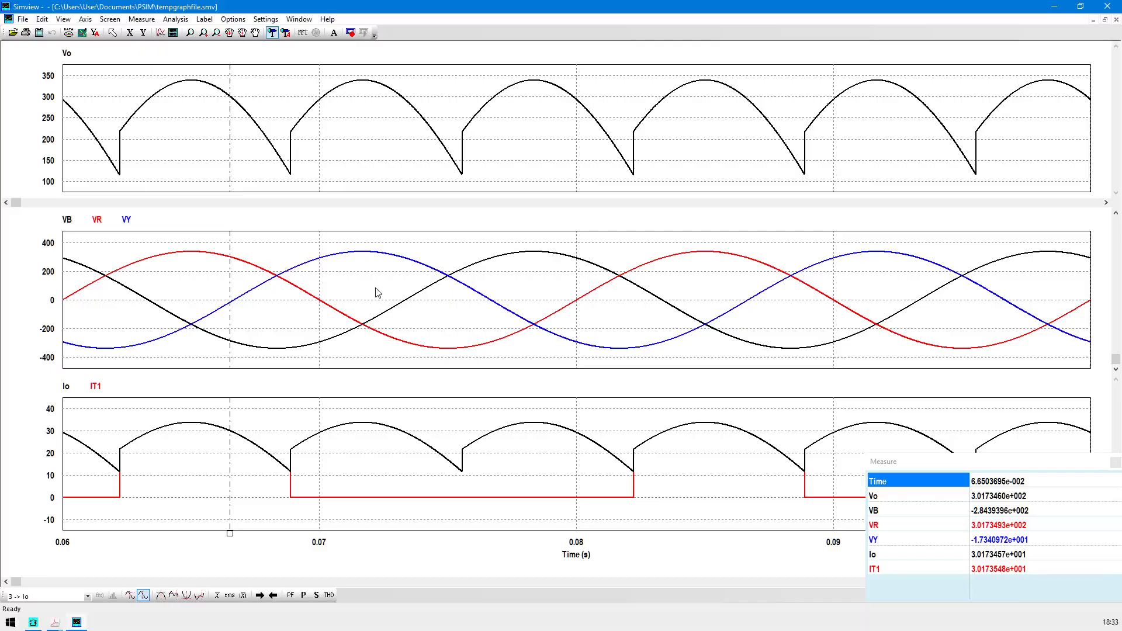
double_click(195, 451)
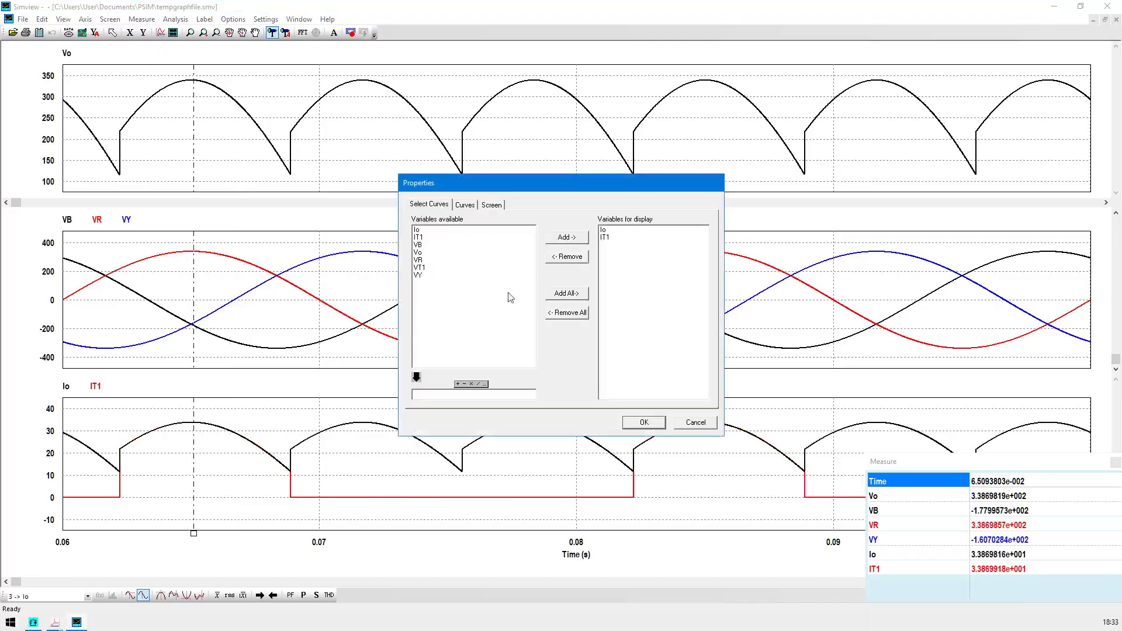
left_click(606, 231)
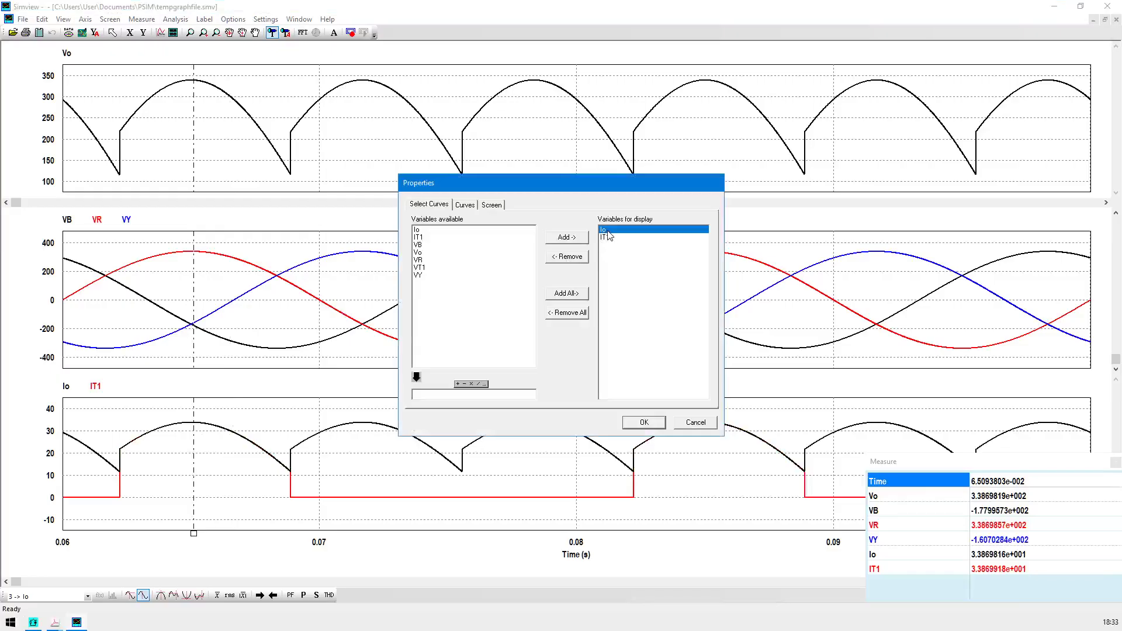
left_click(585, 257)
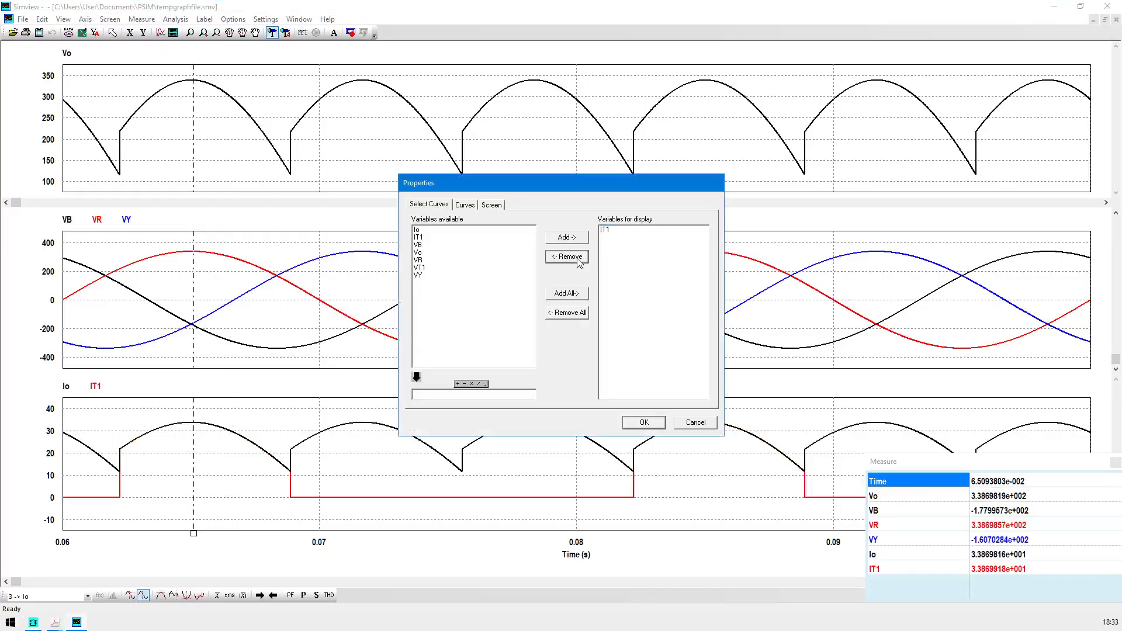
double_click(419, 261)
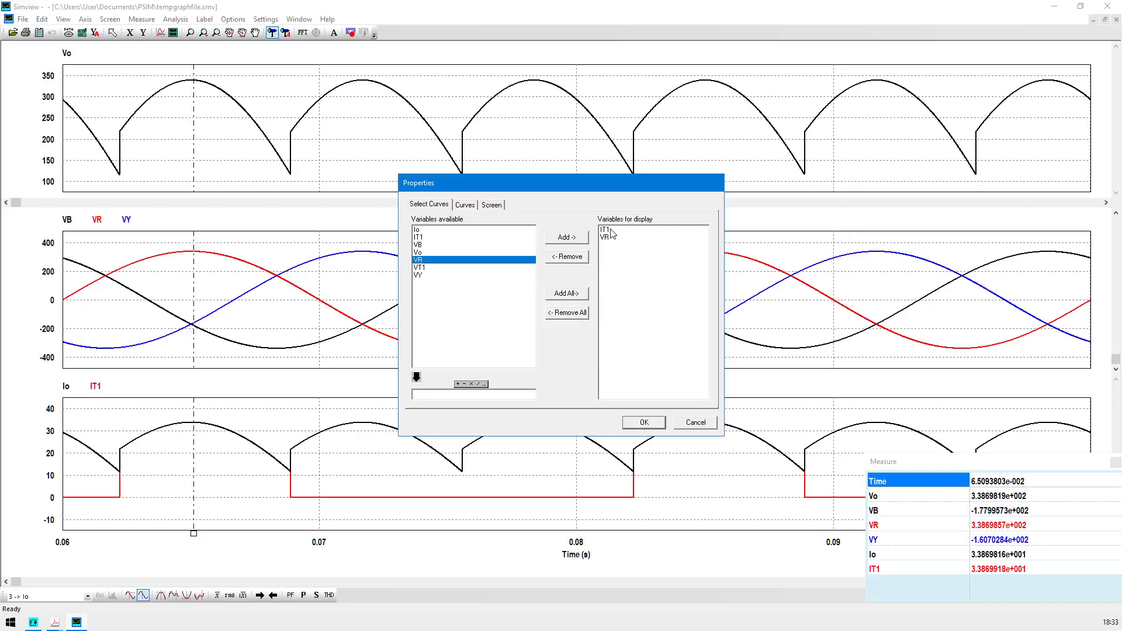
left_click(655, 426)
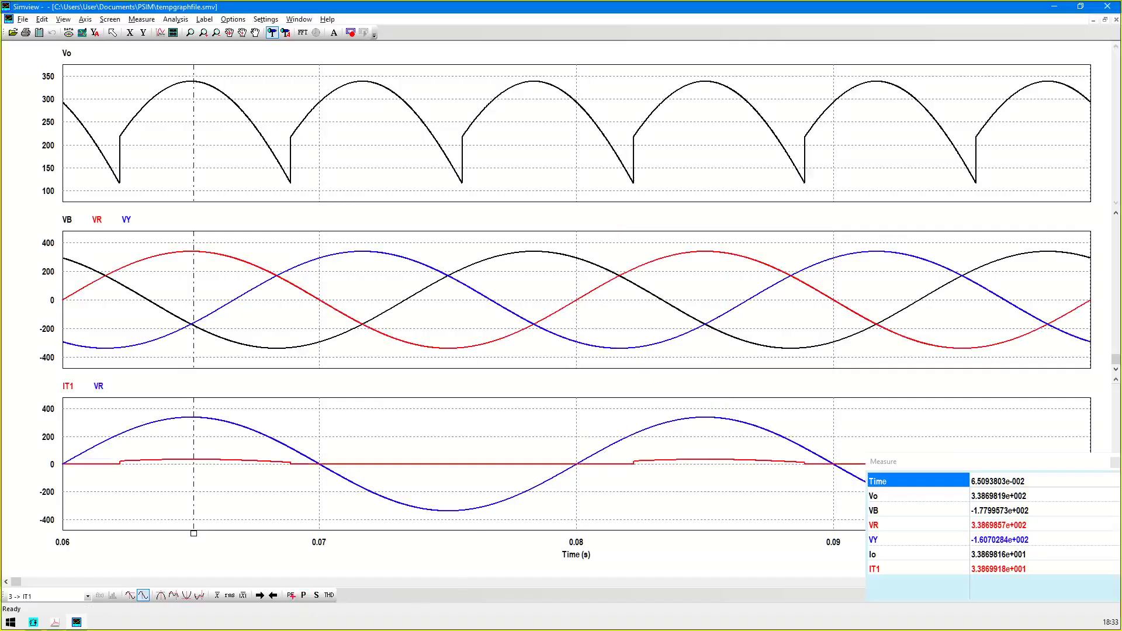
Measure the power factor of the thyristor current IT1 against the phase voltage VR.
mouse_move(282, 587)
left_mouse_down()
mouse_move(290, 611)
mouse_move(303, 613)
left_mouse_up()
key("Escape")
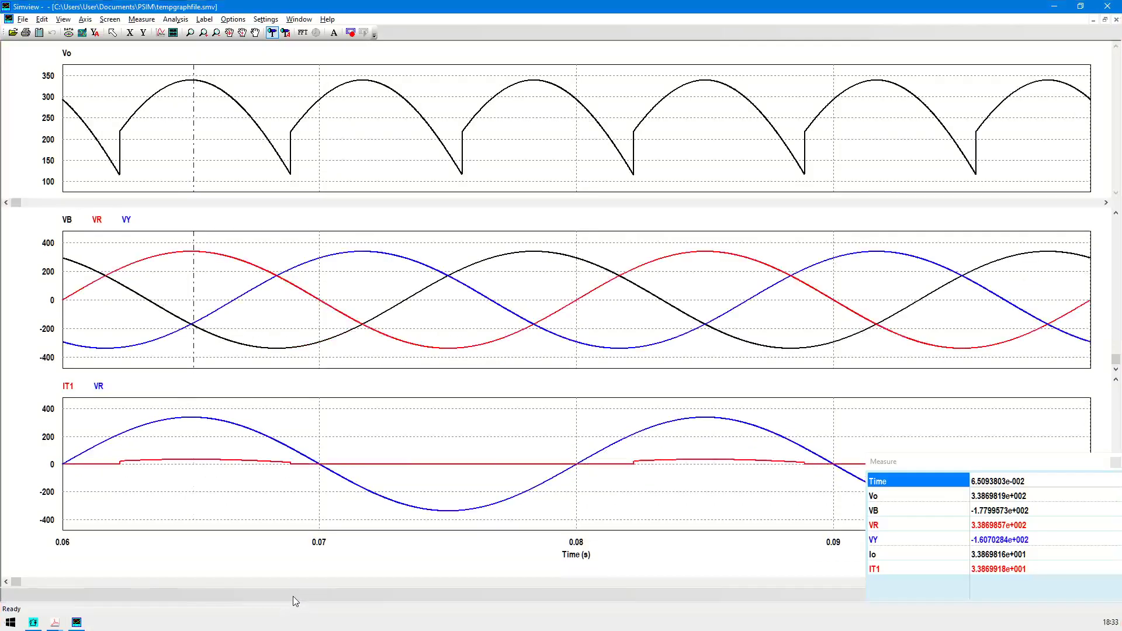
left_click(291, 596)
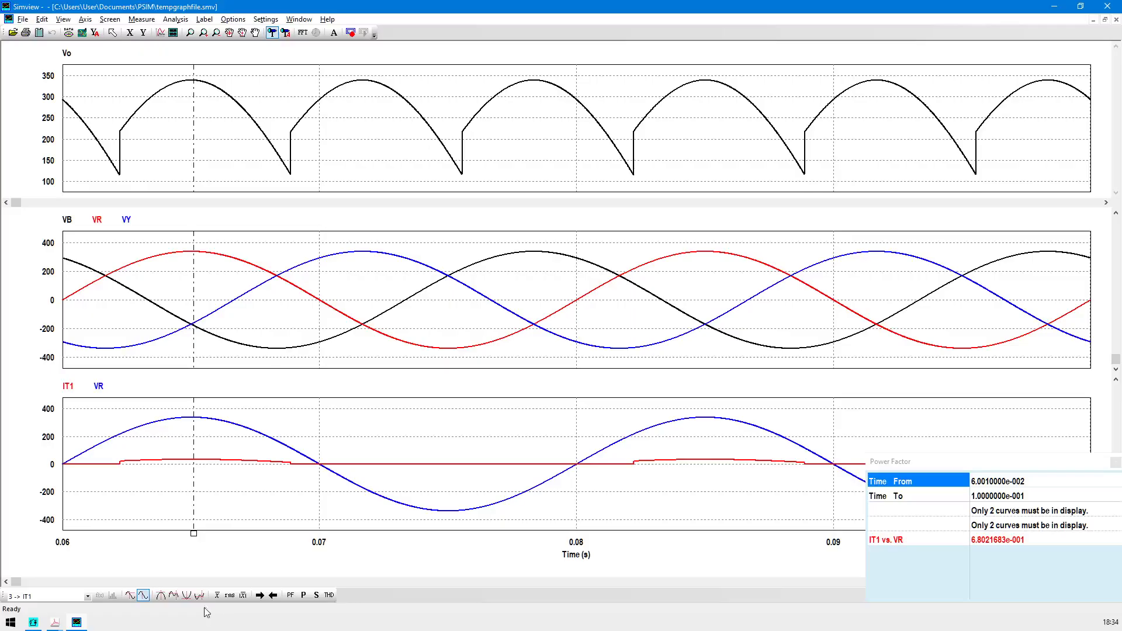
left_click(317, 597)
Minimise Simview, switch to the lecture notes and examine the rectifier circuit, thyristor firing angles and Case 1, 0 < α < π/6.
left_click(1055, 7)
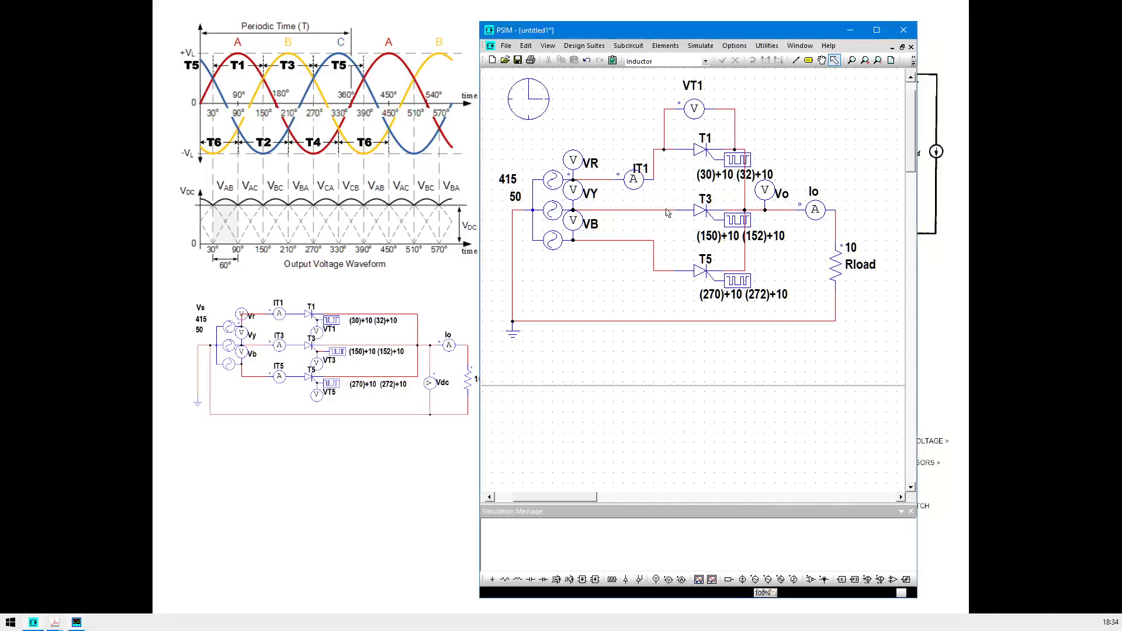
left_click(430, 228)
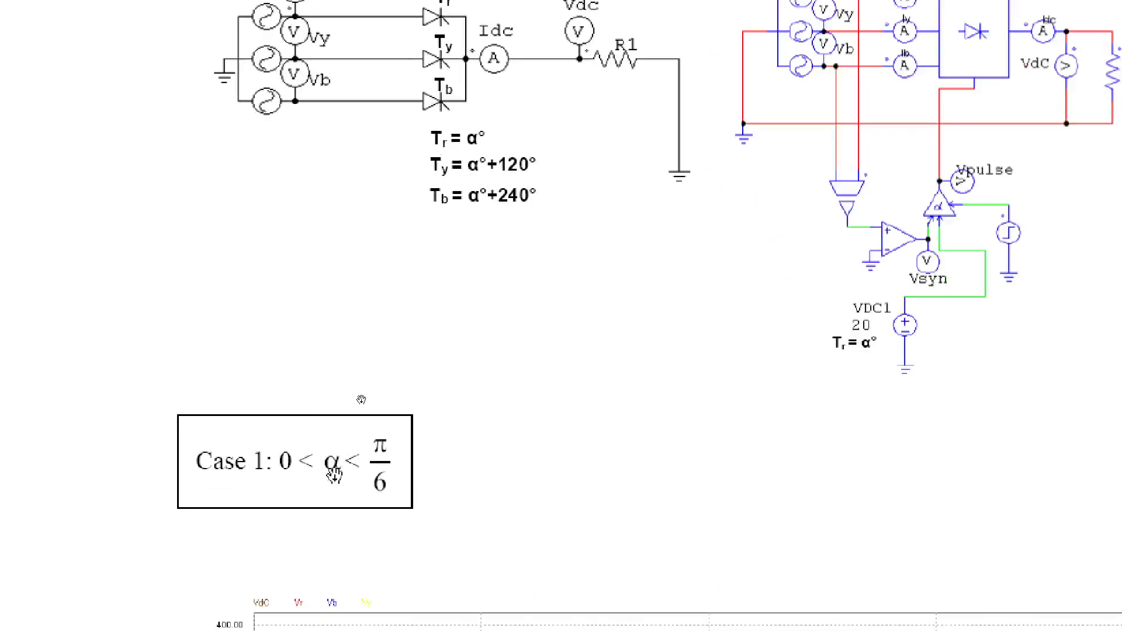
scroll(368, 498, "down", 4)
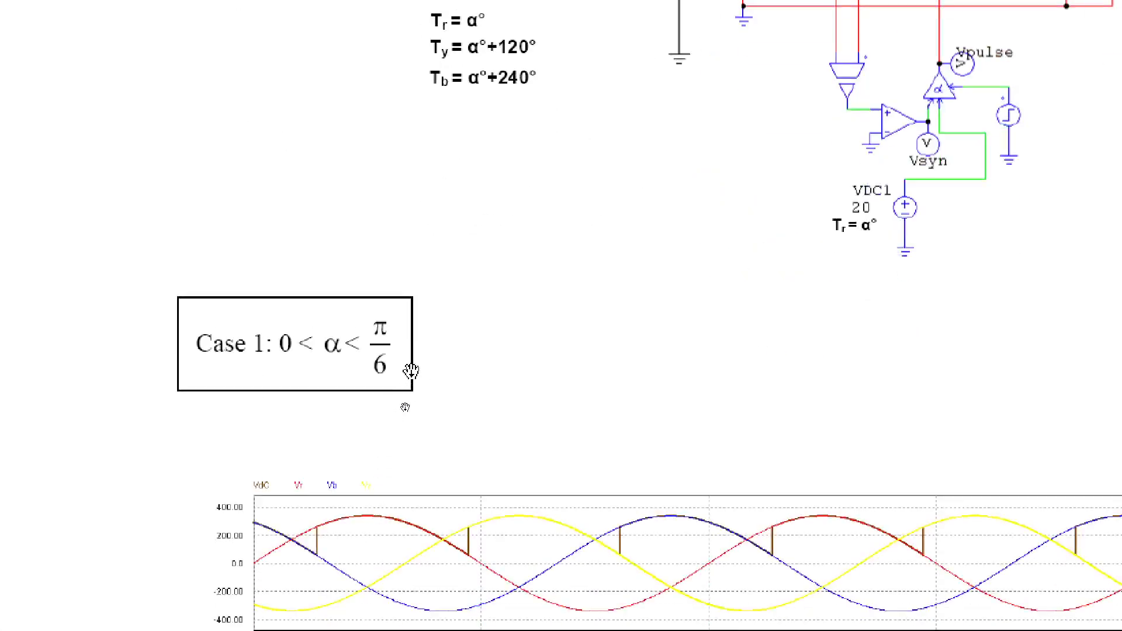
scroll(418, 368, "up", 8)
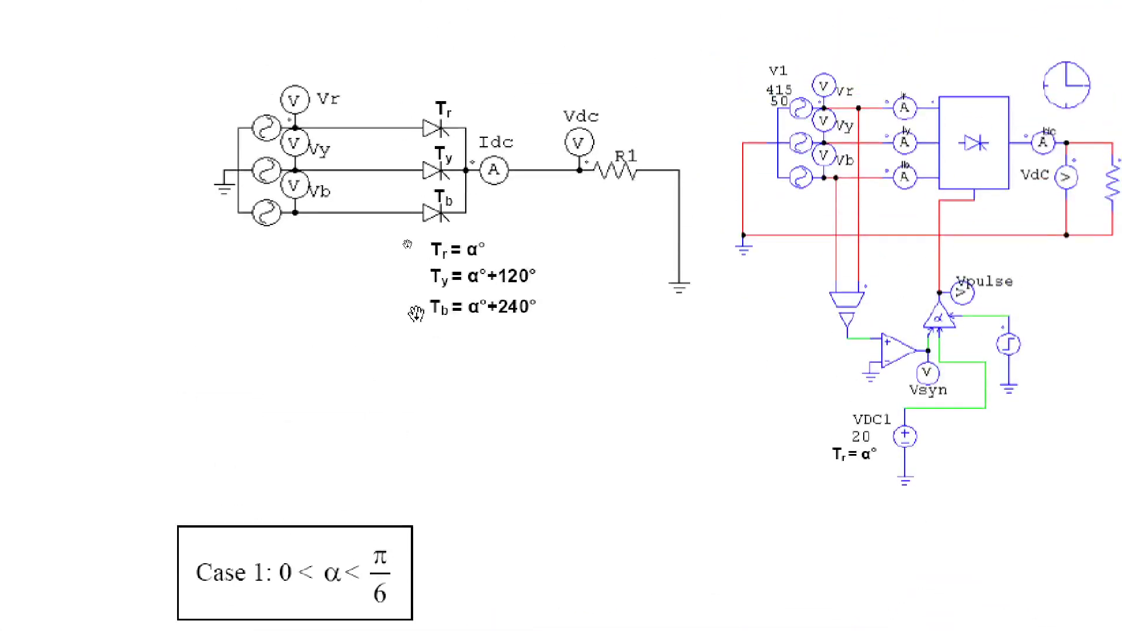
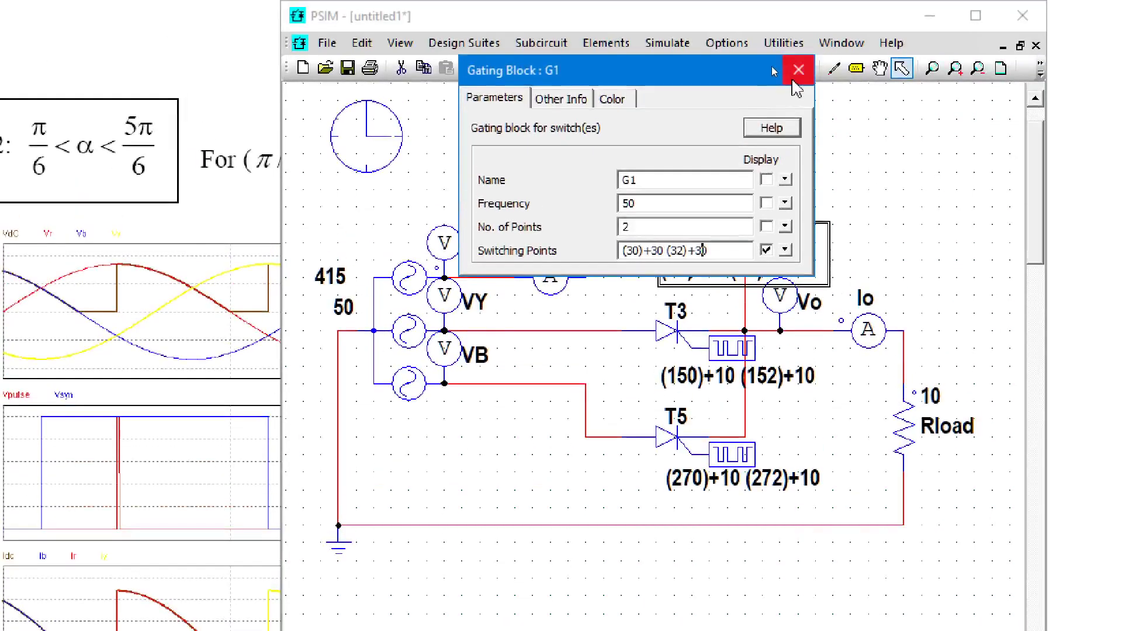
Accept T1's switching points (30)+30 (32)+30 and set those of T3's gating block to (150)+30 (152)+30.
left_click(796, 73)
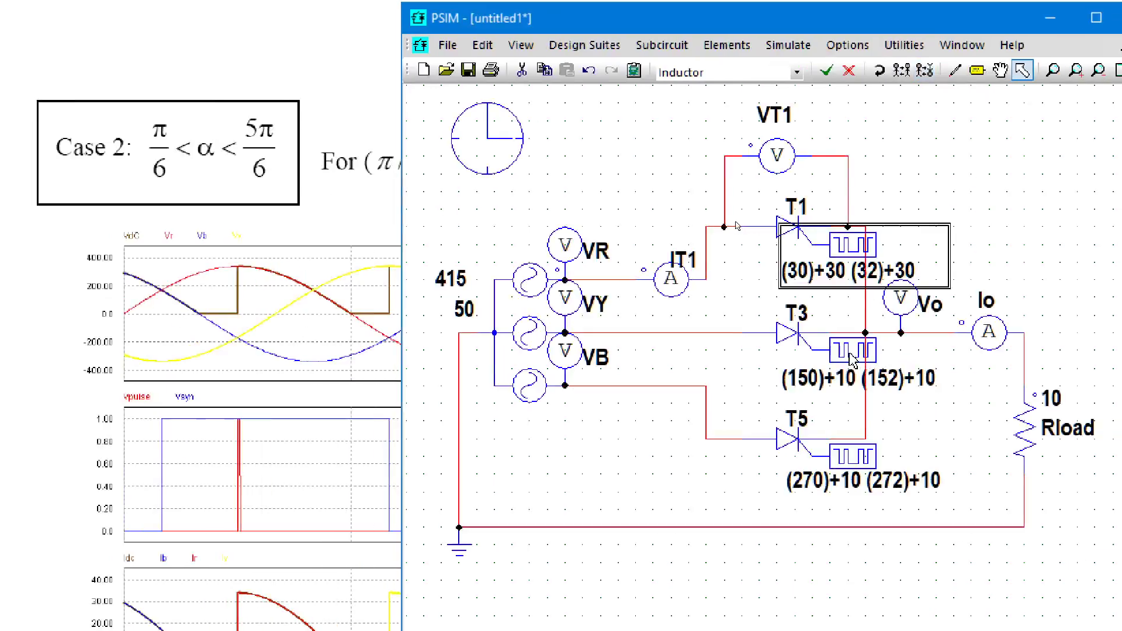
double_click(852, 354)
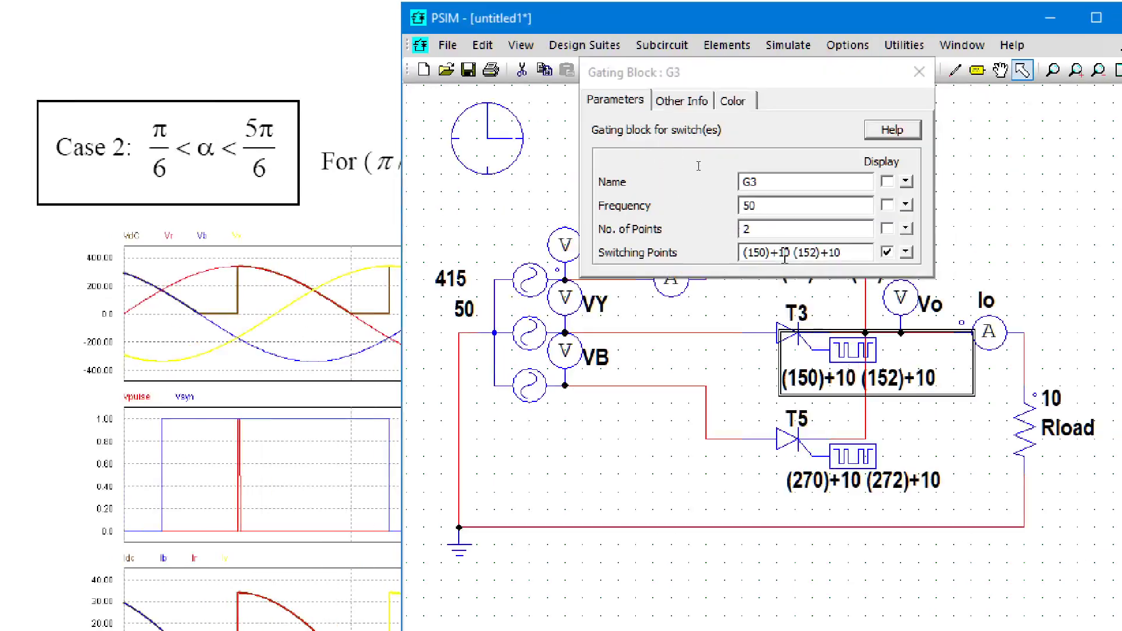
left_click_drag(785, 257, 781, 258)
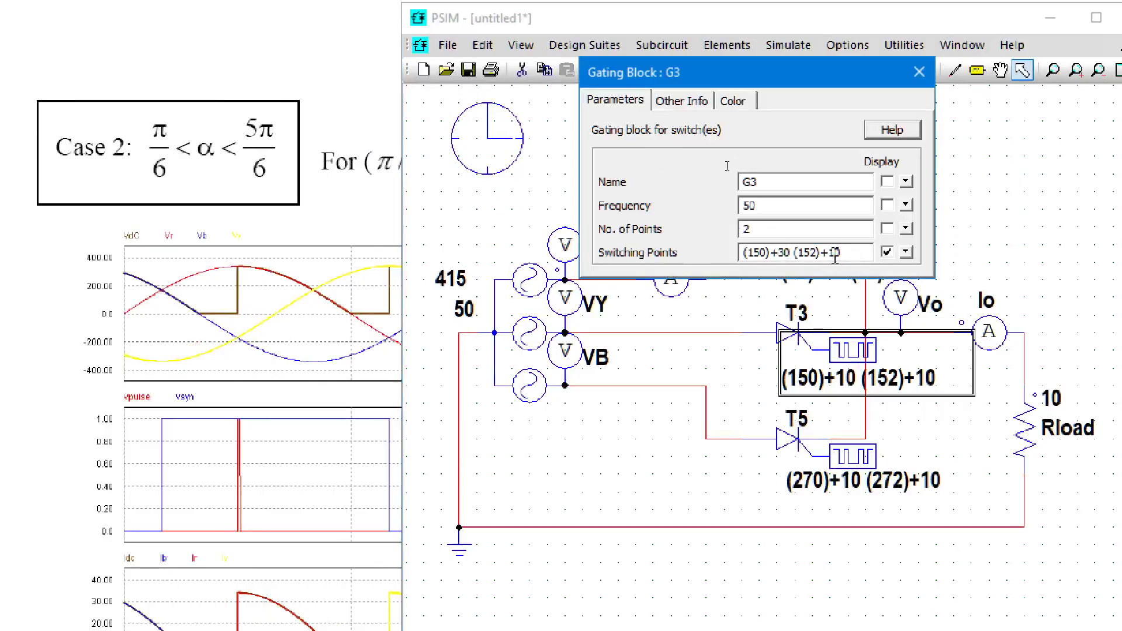
type("3")
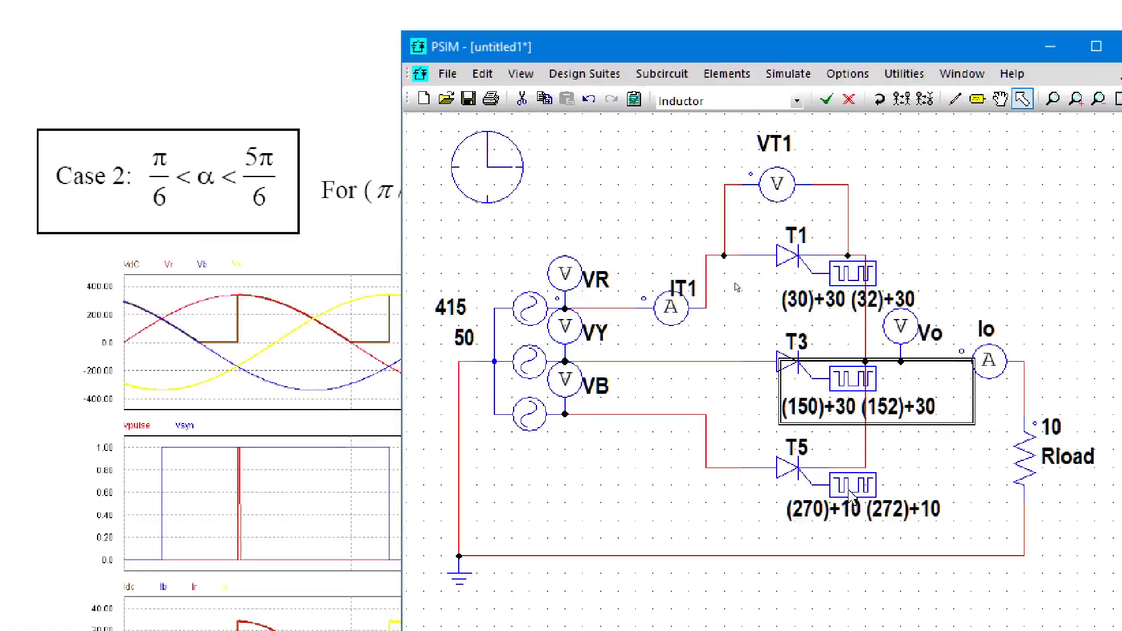
Set the switching points of thyristor T5's gating block to (270)+30 (272)+30.
double_click(852, 491)
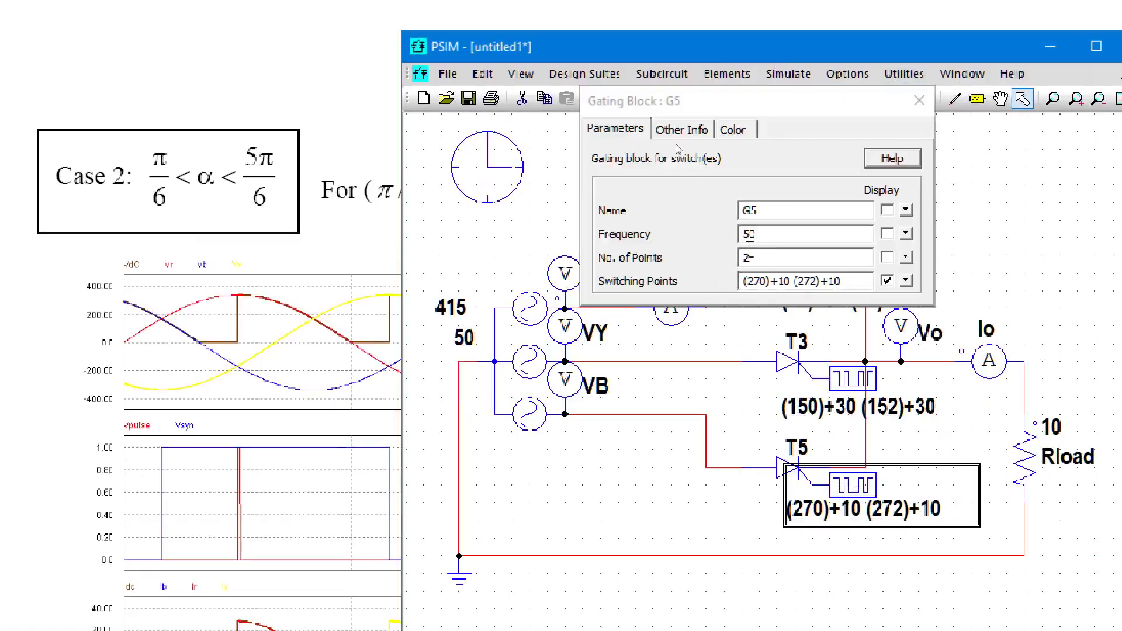
left_click(784, 282)
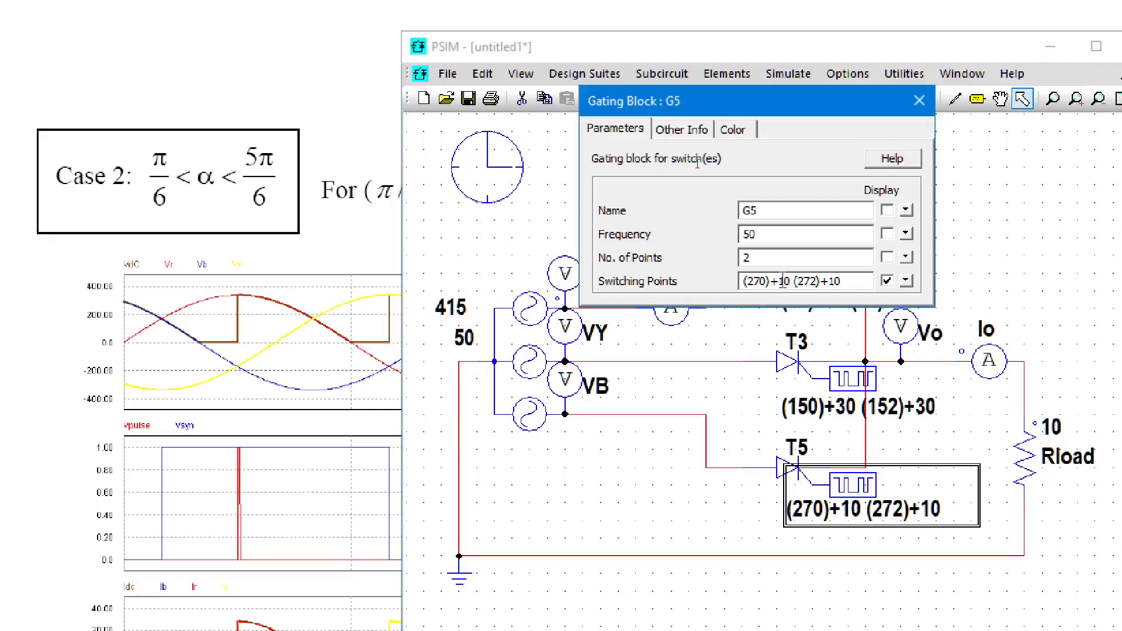
key("BackSpace")
type("3")
key("BackSpace")
type("3")
left_click(919, 101)
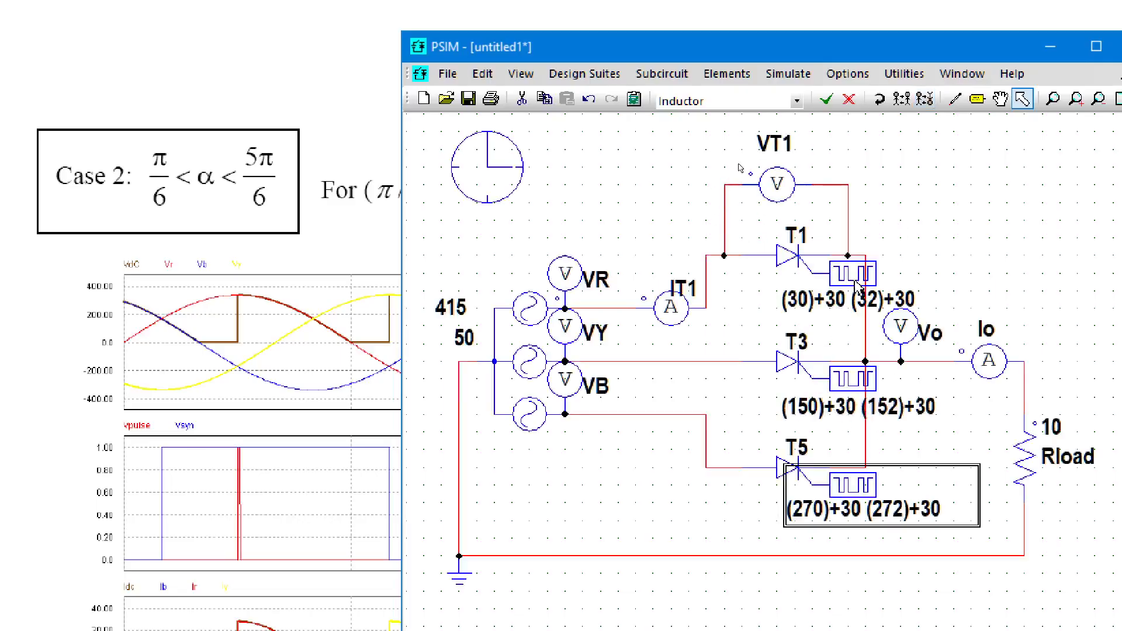
Run the simulation with the 30° firing delay and examine the Vo and phase-voltage waveforms in Simview at full screen.
left_click(786, 75)
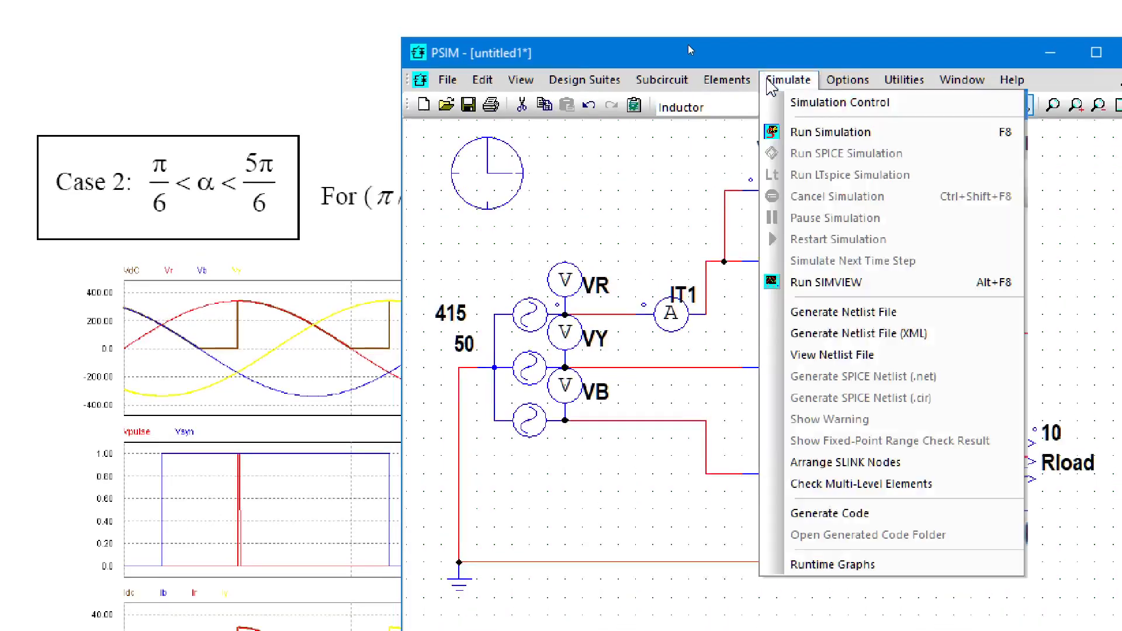
left_click(814, 137)
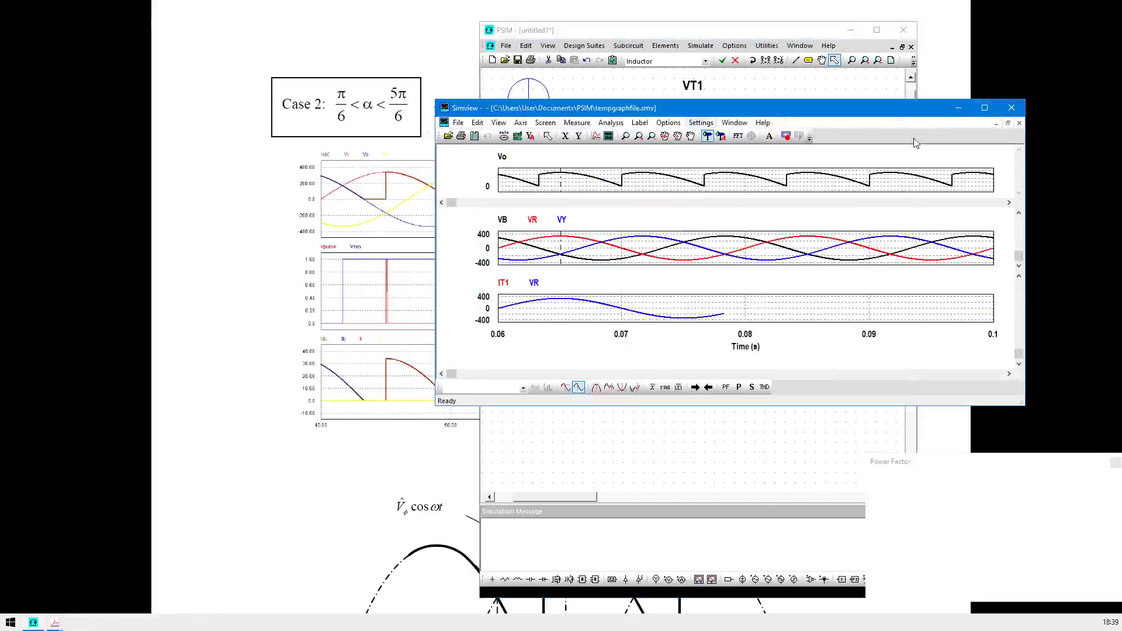
left_click(985, 107)
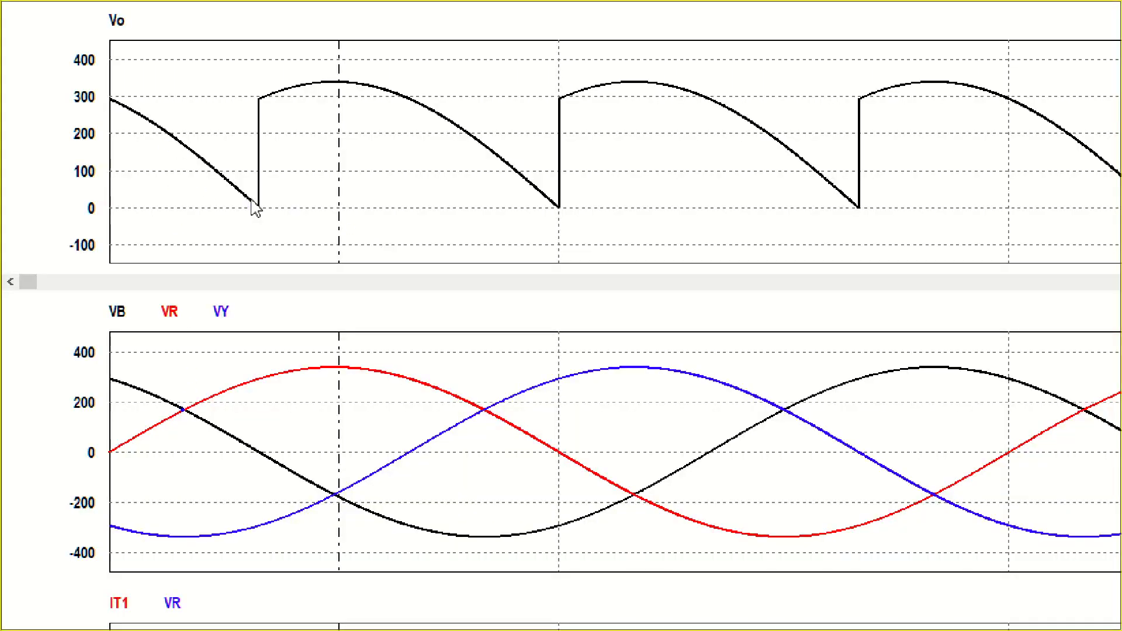
mouse_move(184, 410)
left_mouse_down()
mouse_move(261, 300)
mouse_move(193, 188)
mouse_move(192, 159)
left_mouse_up()
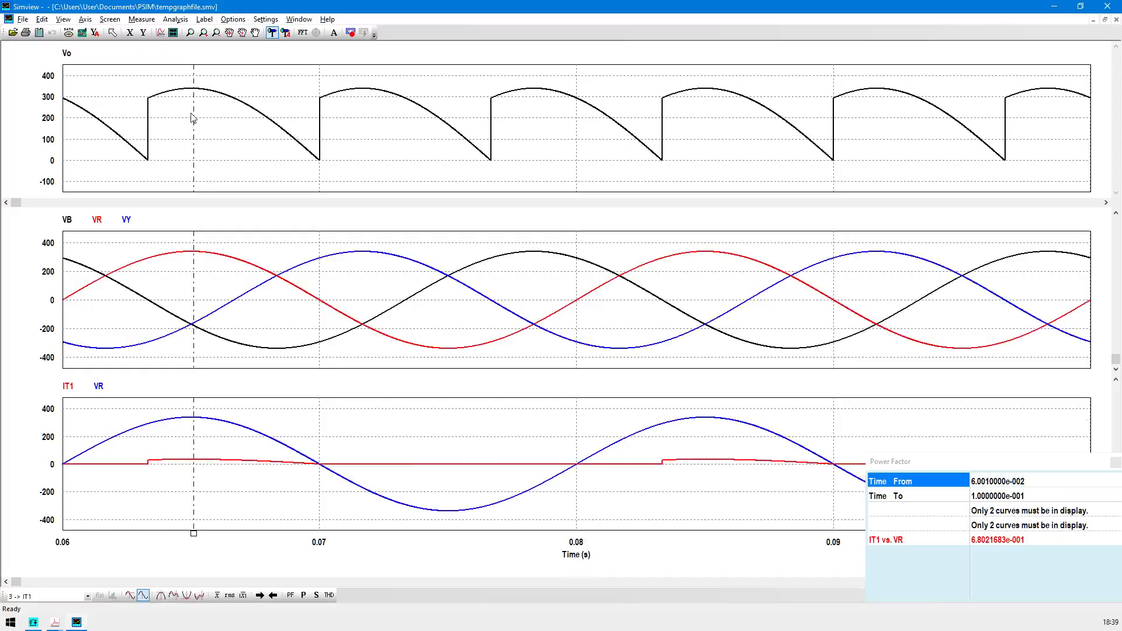
key("Escape")
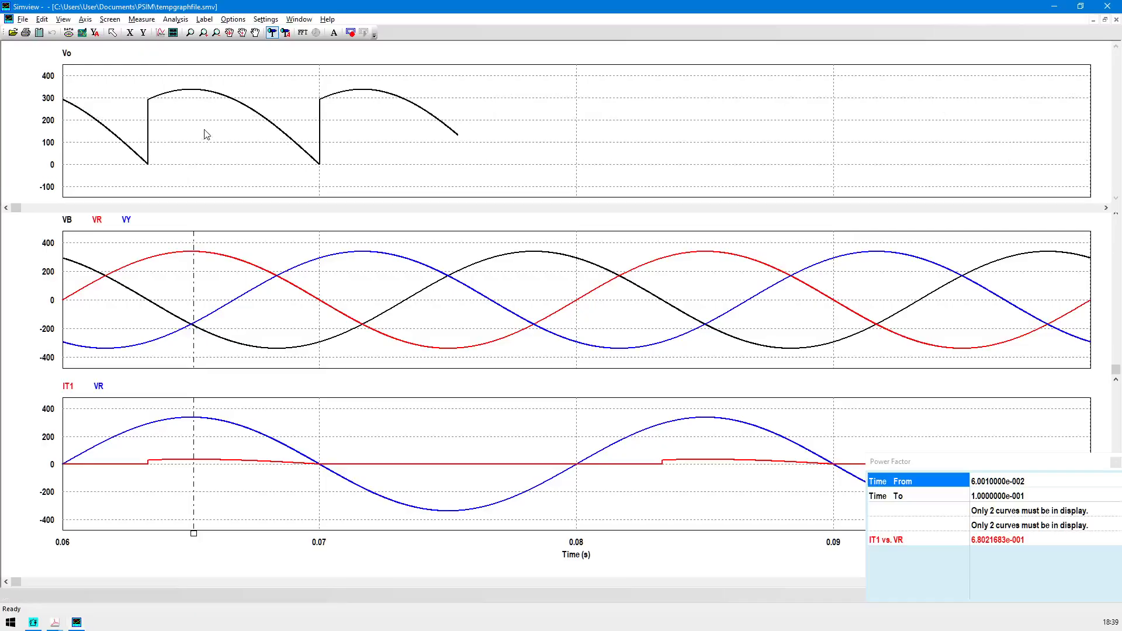
Return to the PSIM schematic and set the switching points of thyristor T1's gating block to (30)+60 (32)+60.
key("alt+Tab")
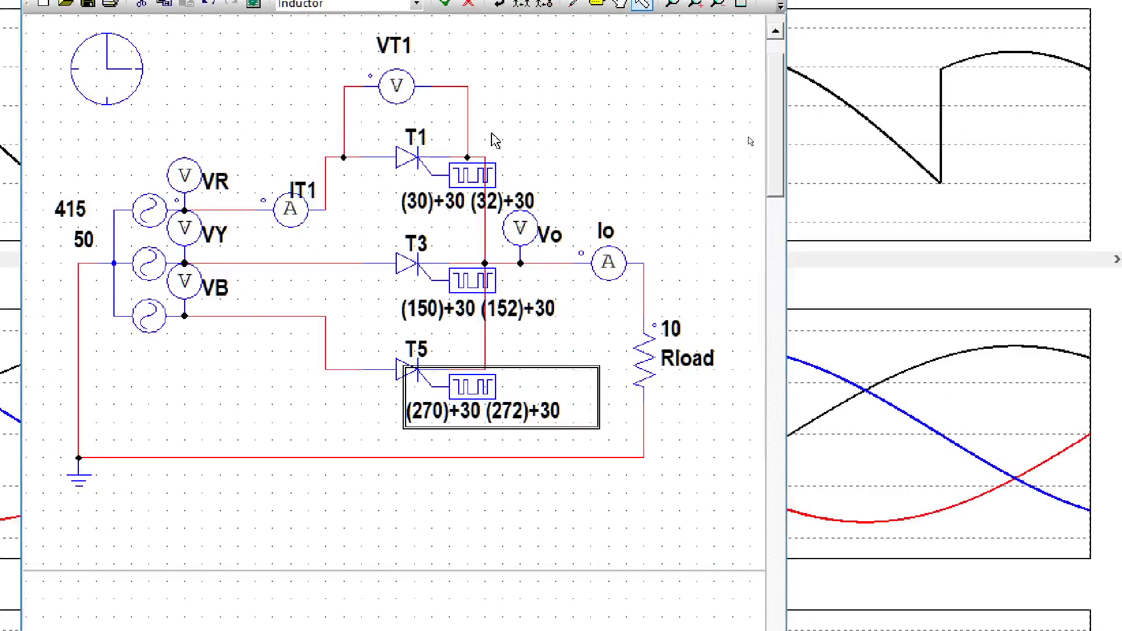
double_click(468, 180)
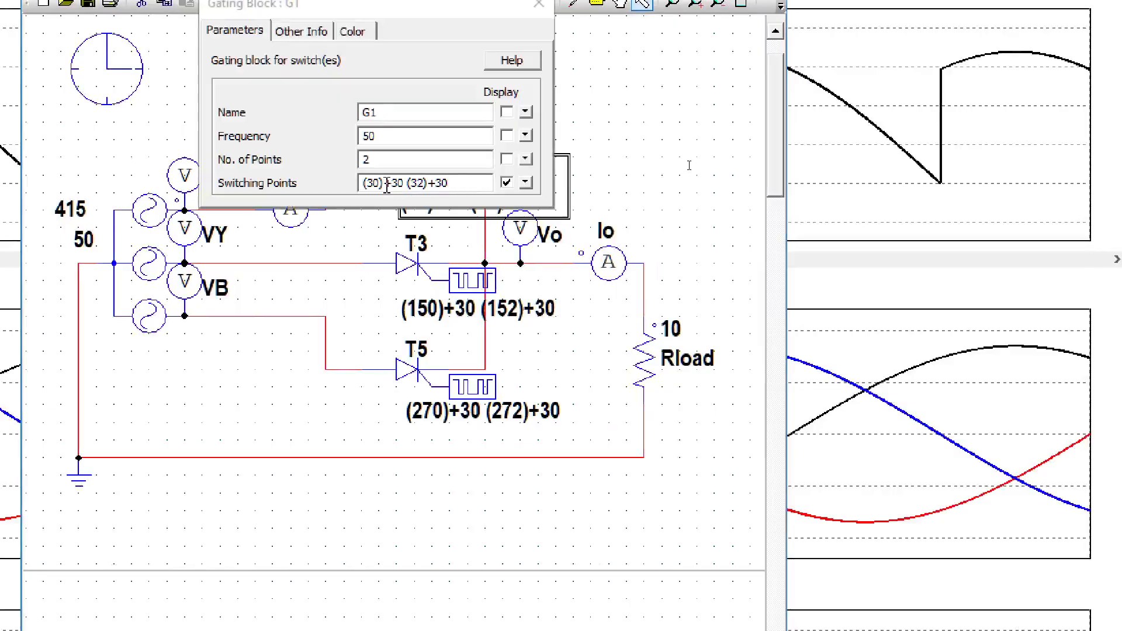
left_click(395, 184)
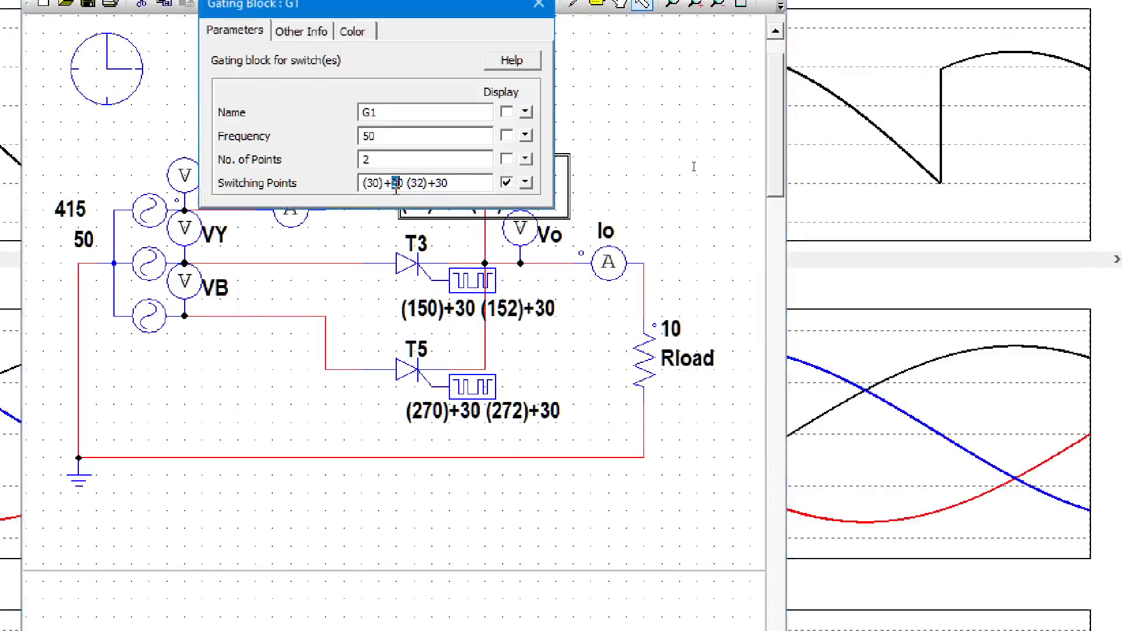
type("6")
key("Delete")
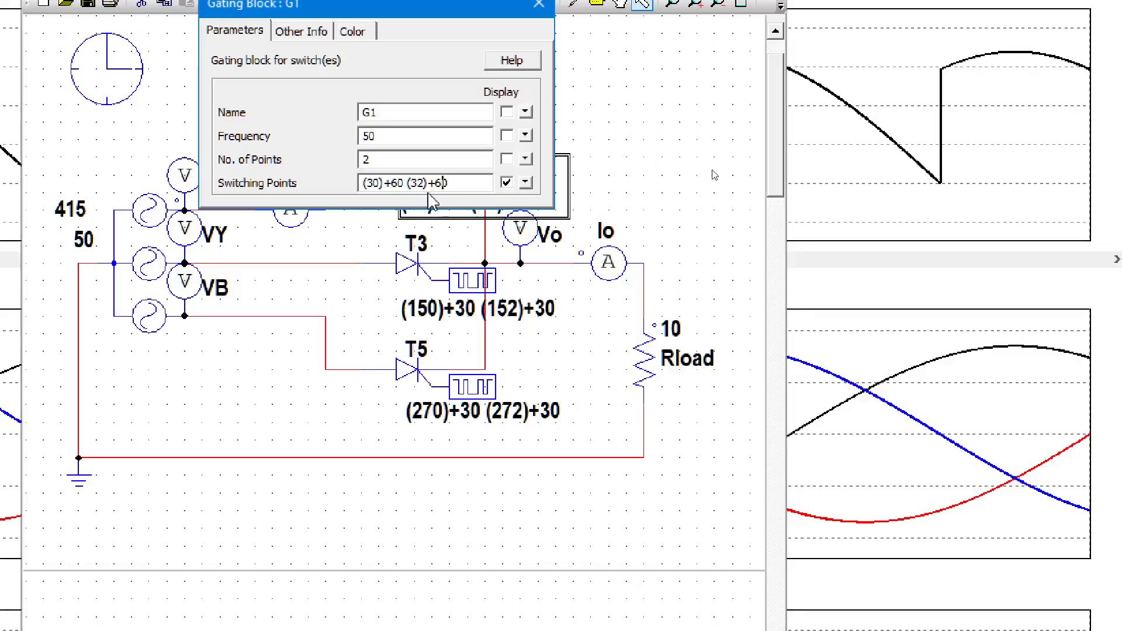
left_click(539, 5)
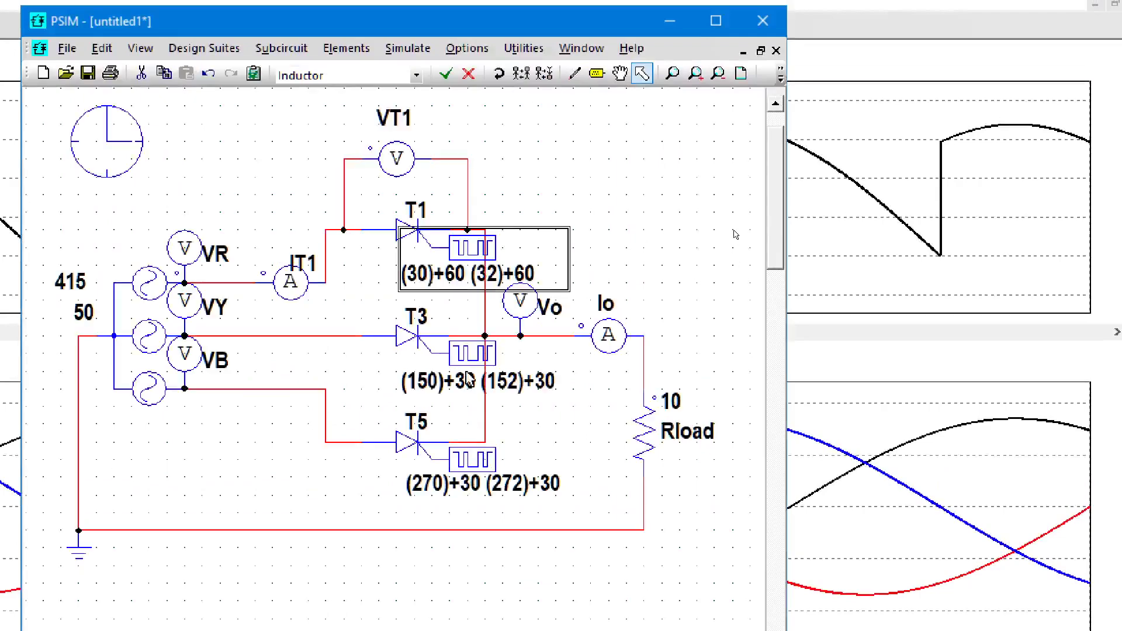
Set the switching points of thyristor T3's gating block to (150)+60 (152)+60.
double_click(469, 358)
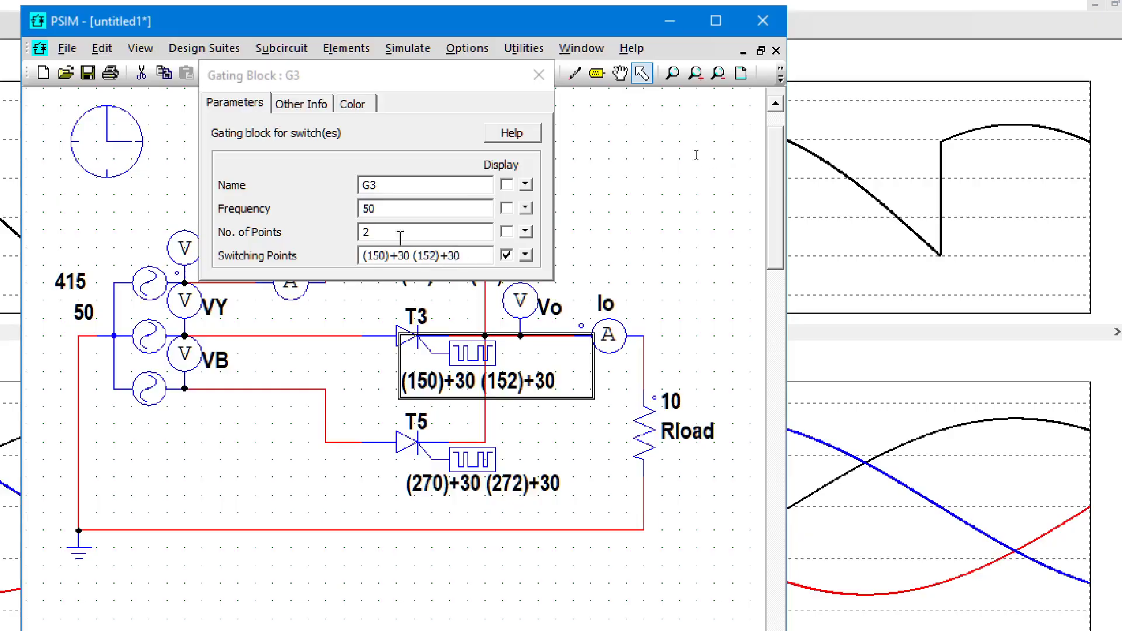
left_click(401, 261)
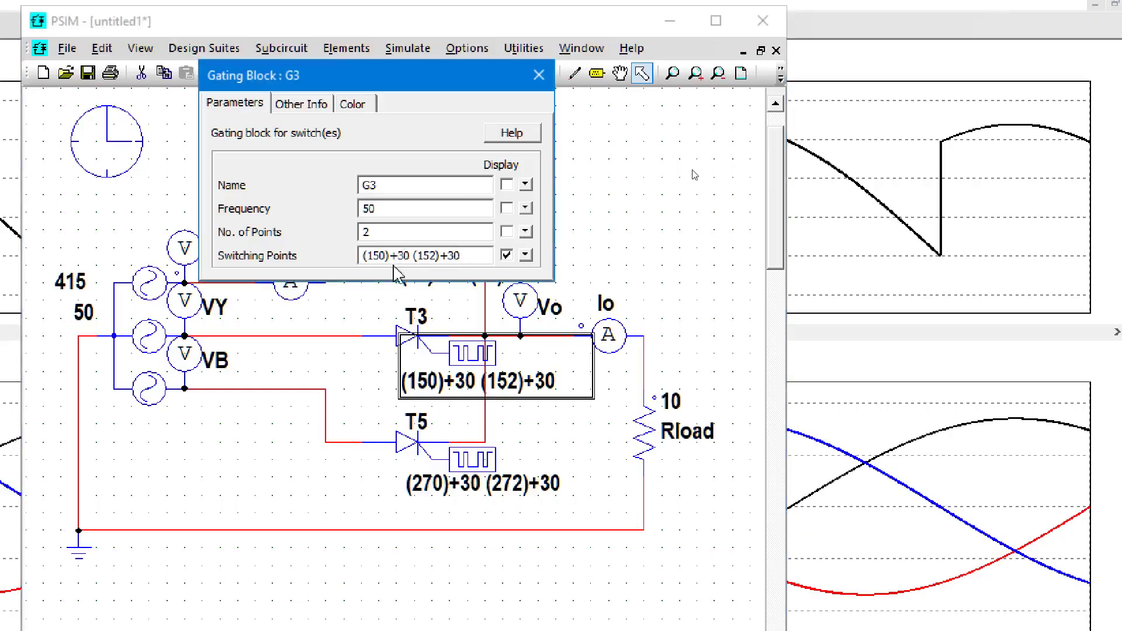
key("BackSpace")
type("6")
left_click_drag(448, 258, 455, 260)
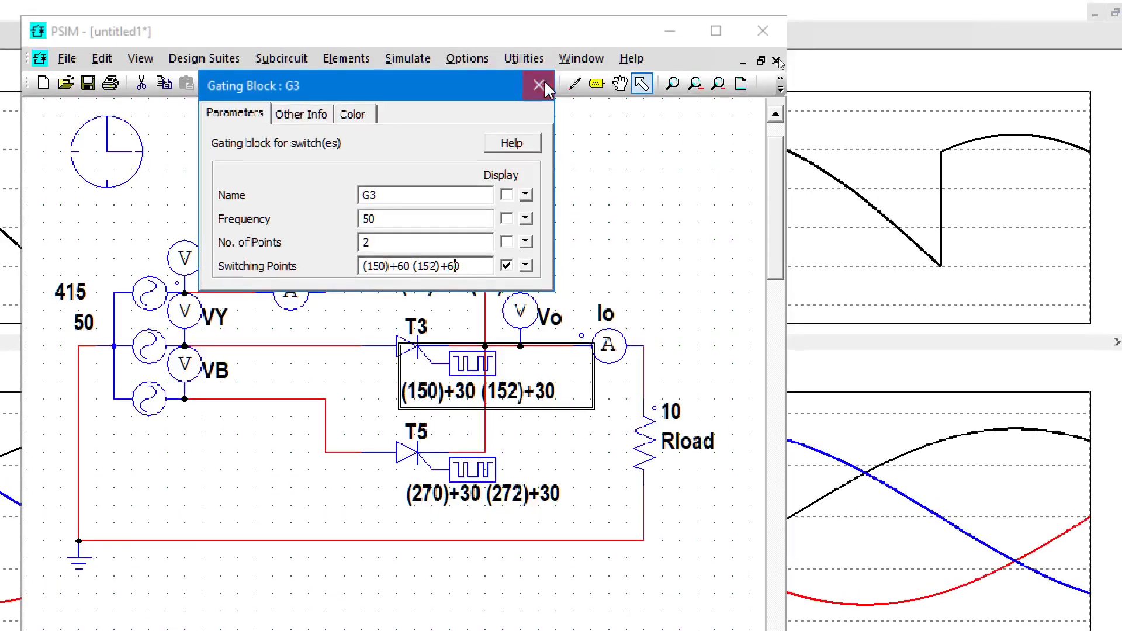
left_click(538, 75)
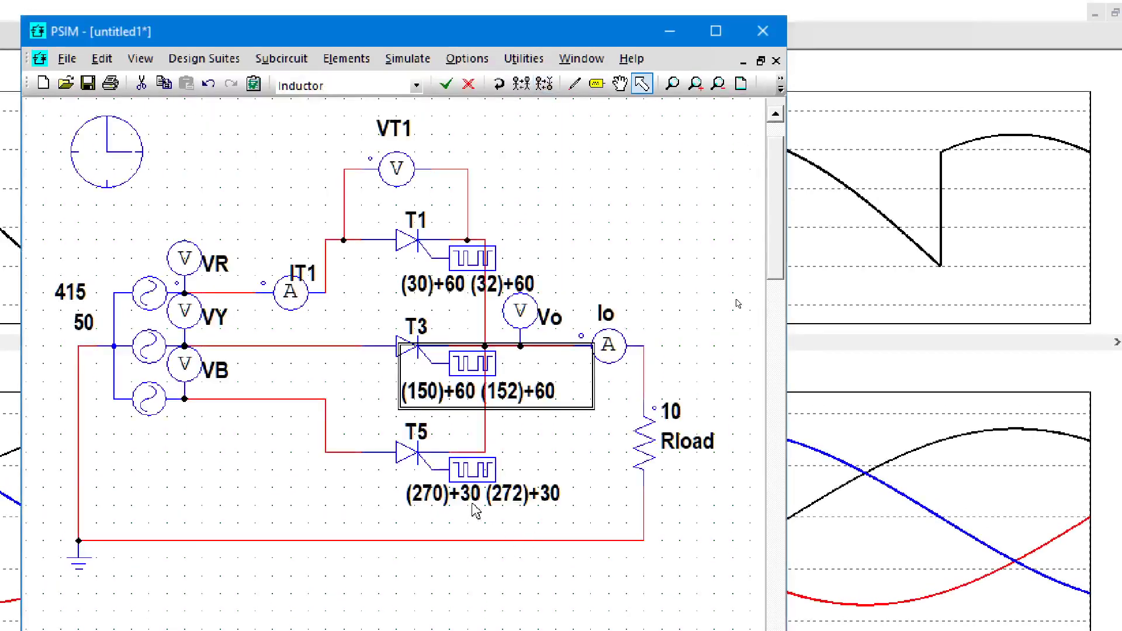
Set the switching points of thyristor T5's gating block to (270)+60 (272)+60.
left_click(471, 472)
double_click(470, 472)
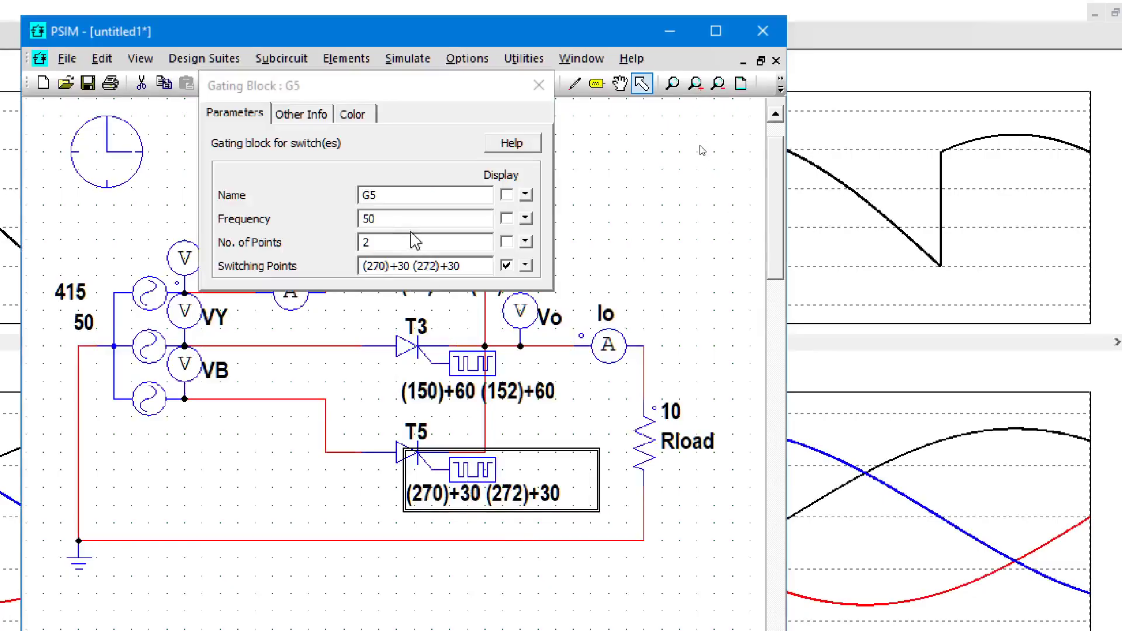
left_click(398, 268)
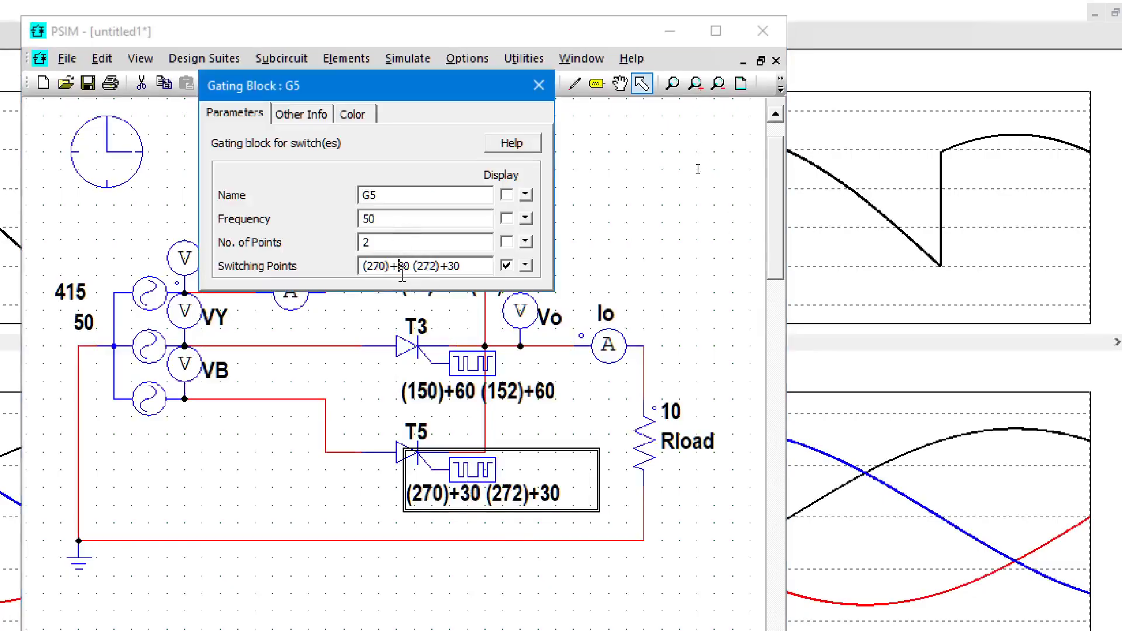
key("Delete")
type("6")
left_click_drag(449, 268, 455, 268)
type("6")
left_click(538, 88)
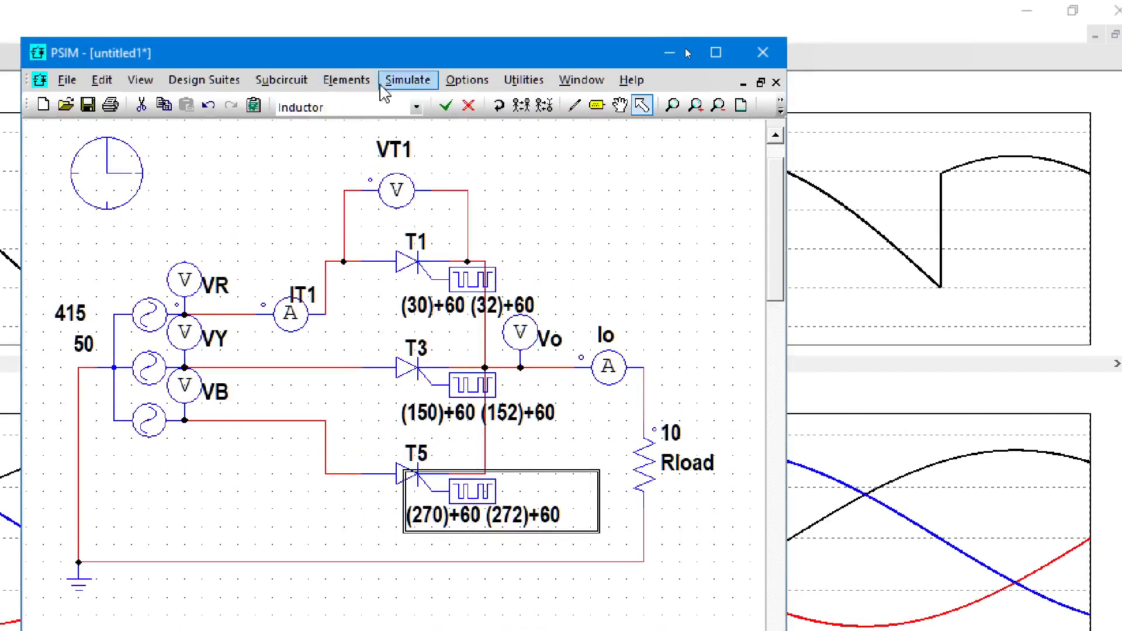
Run the simulation with the 60° firing delay and arrange a restored, taller Simview window beside the reference notes.
left_click(398, 61)
left_click(452, 134)
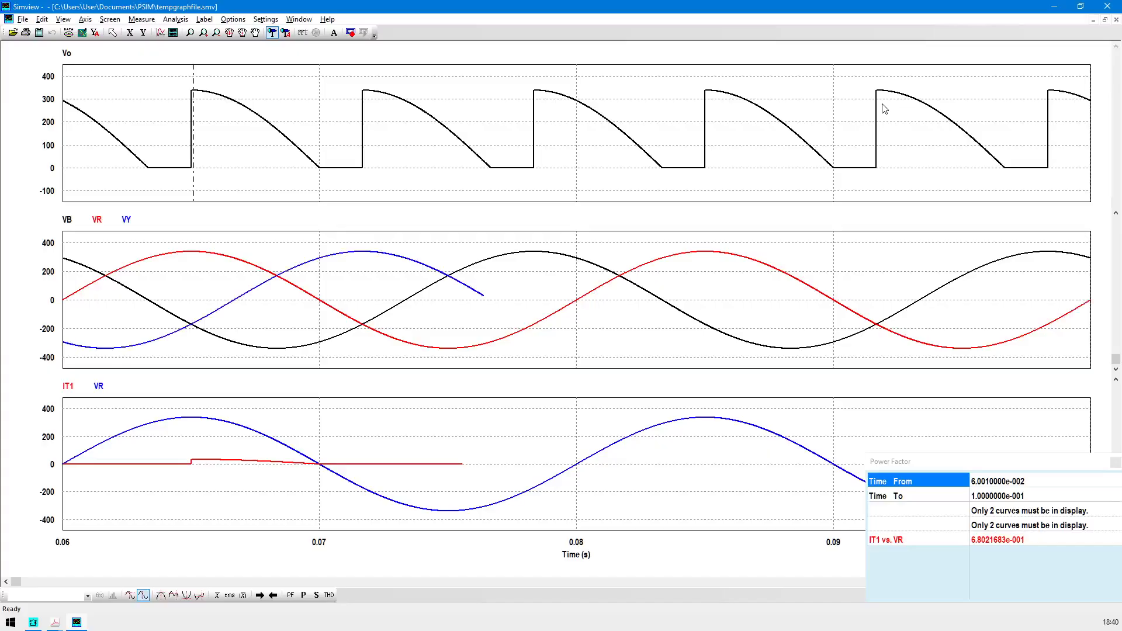
left_click(1080, 7)
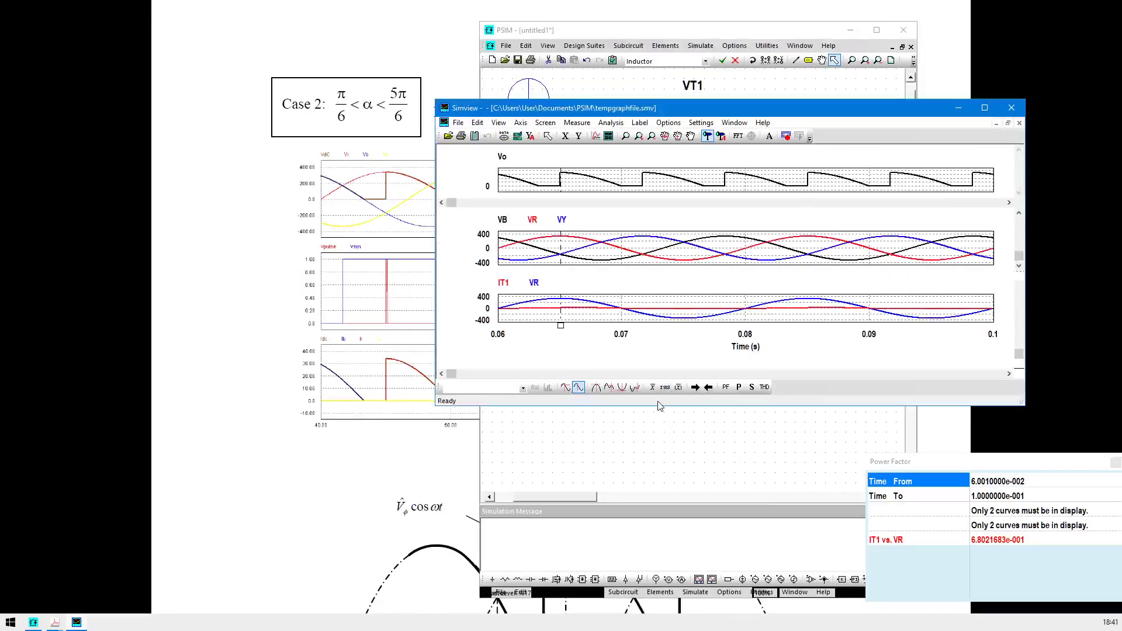
left_click_drag(659, 408, 687, 599)
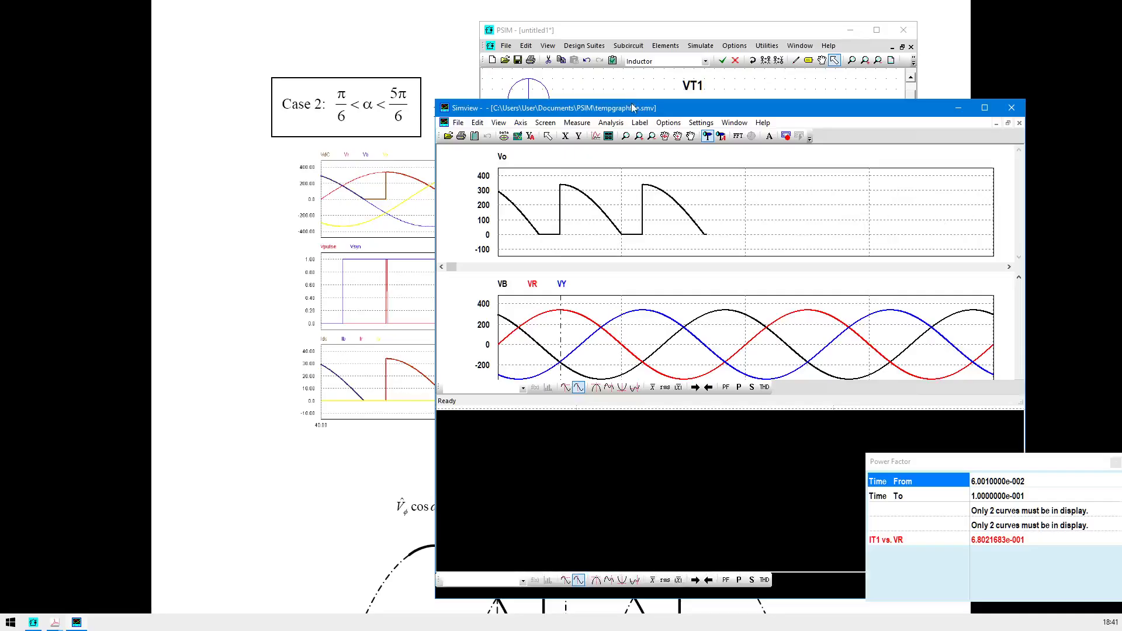
mouse_move(632, 101)
left_mouse_down()
mouse_move(666, 68)
mouse_move(634, 104)
mouse_move(637, 85)
left_mouse_up()
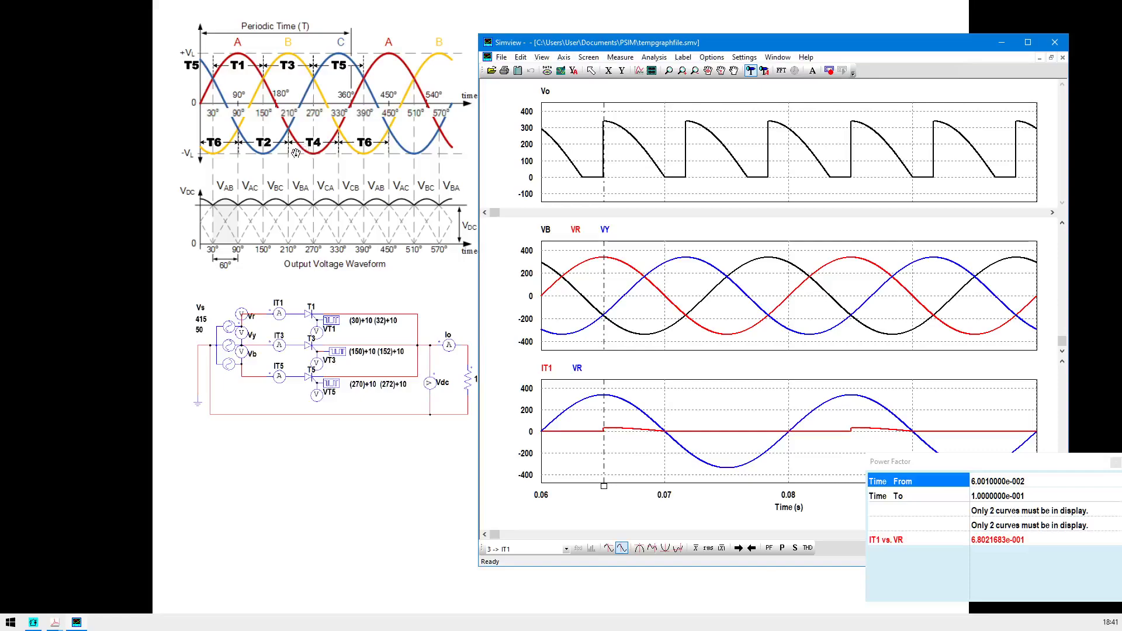
Trace the output for the 60° firing delay on the reference phase-voltage diagram and compare it with the simulated Vo waveform.
key("ctrl+2")
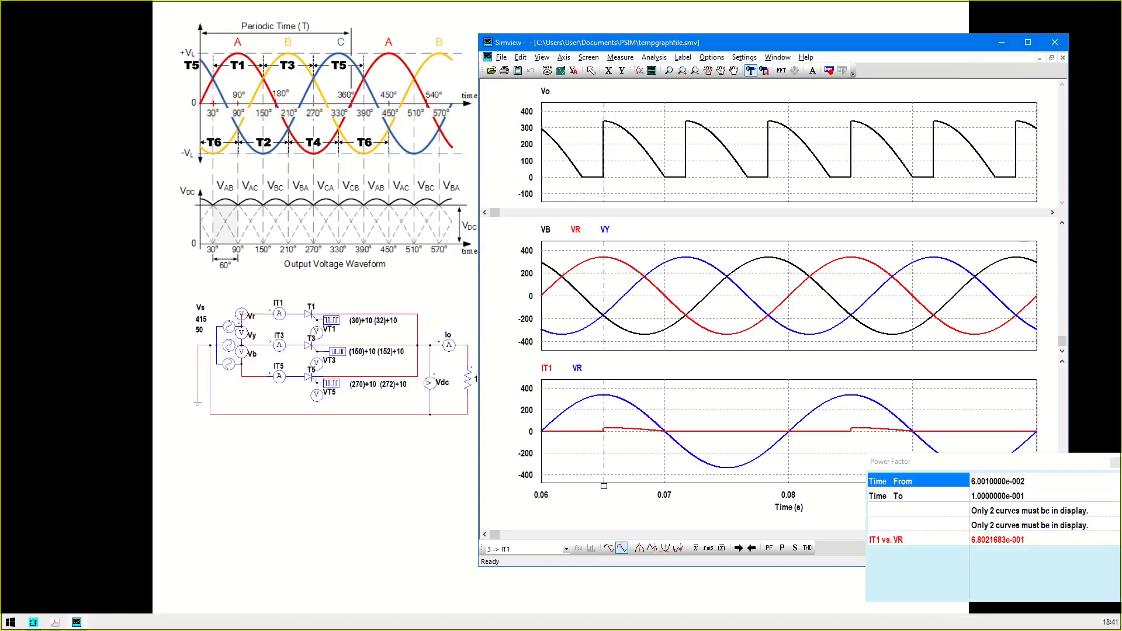
left_click_drag(211, 104, 186, 142)
left_click_drag(226, 105, 226, 169)
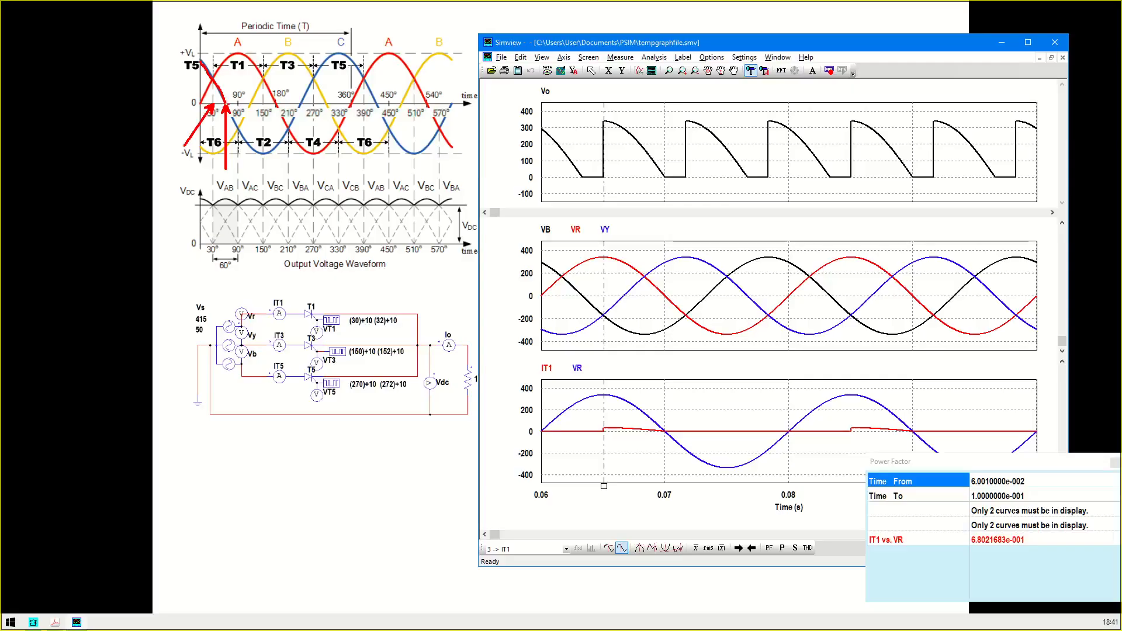
left_click_drag(226, 104, 239, 104)
left_click_drag(236, 53, 236, 104)
left_click_drag(291, 52, 291, 100)
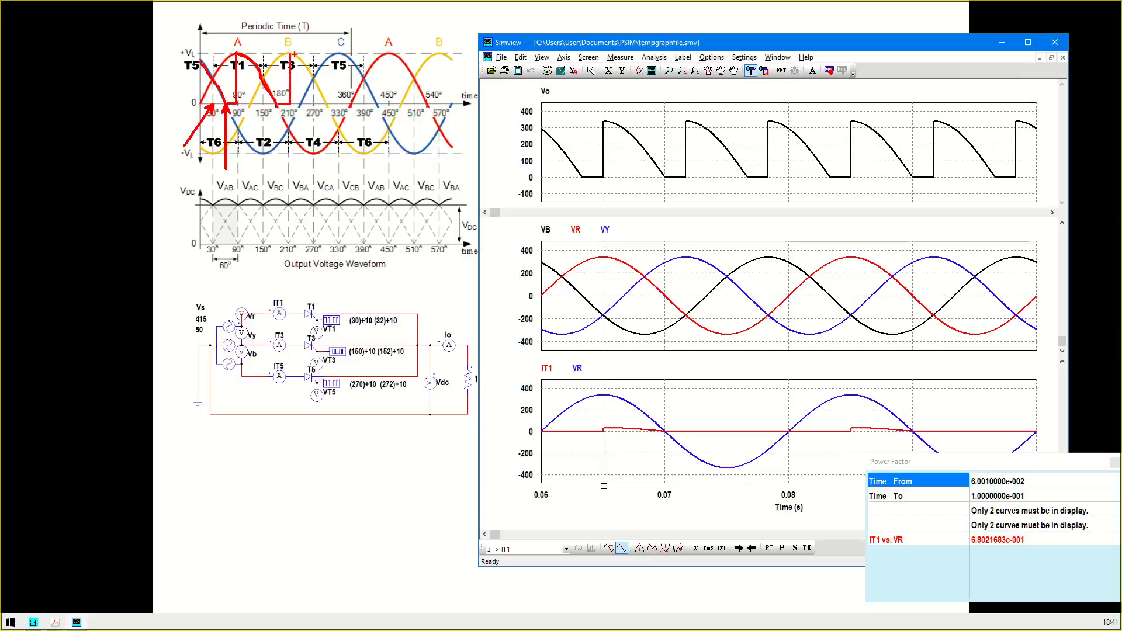
left_click_drag(621, 164, 582, 223)
left_click_drag(616, 167, 635, 163)
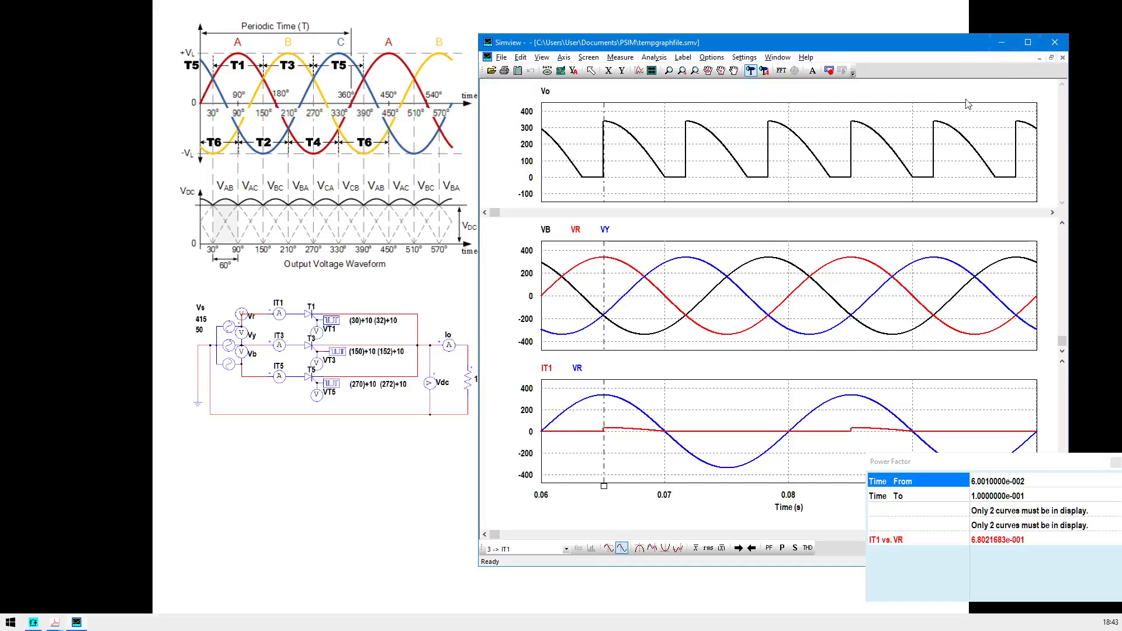
left_click(502, 58)
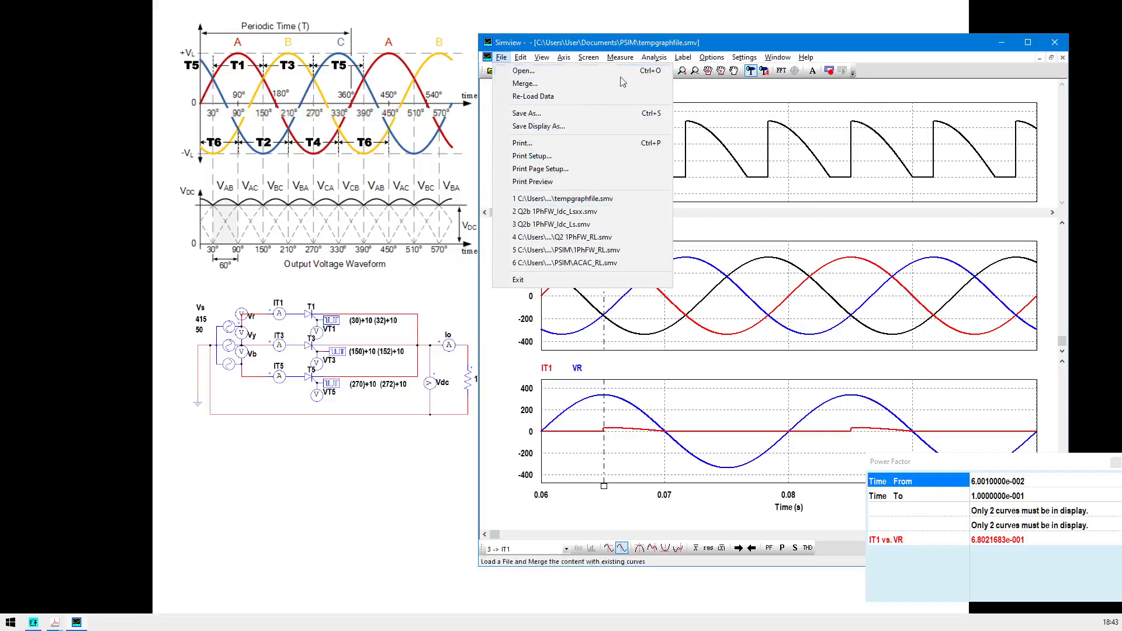
key("Escape")
key("Escape")
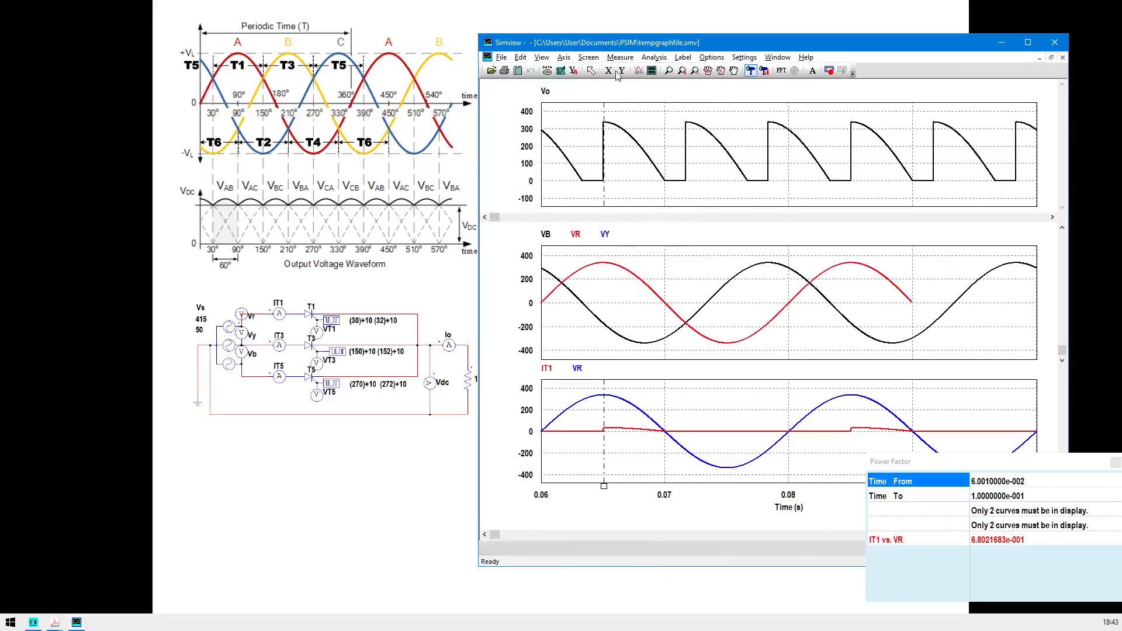
Switch to PSIM, create a new blank schematic, minimize Simview and narrow the PSIM window so the reference bridge circuit stays uncovered.
key("alt+Tab")
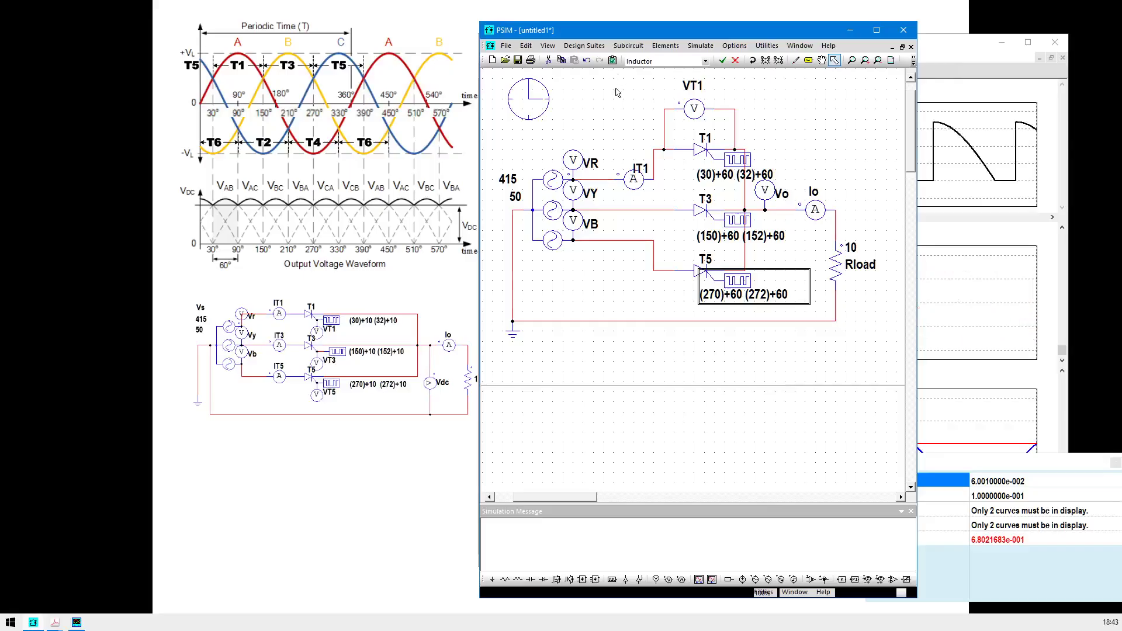
left_click(877, 30)
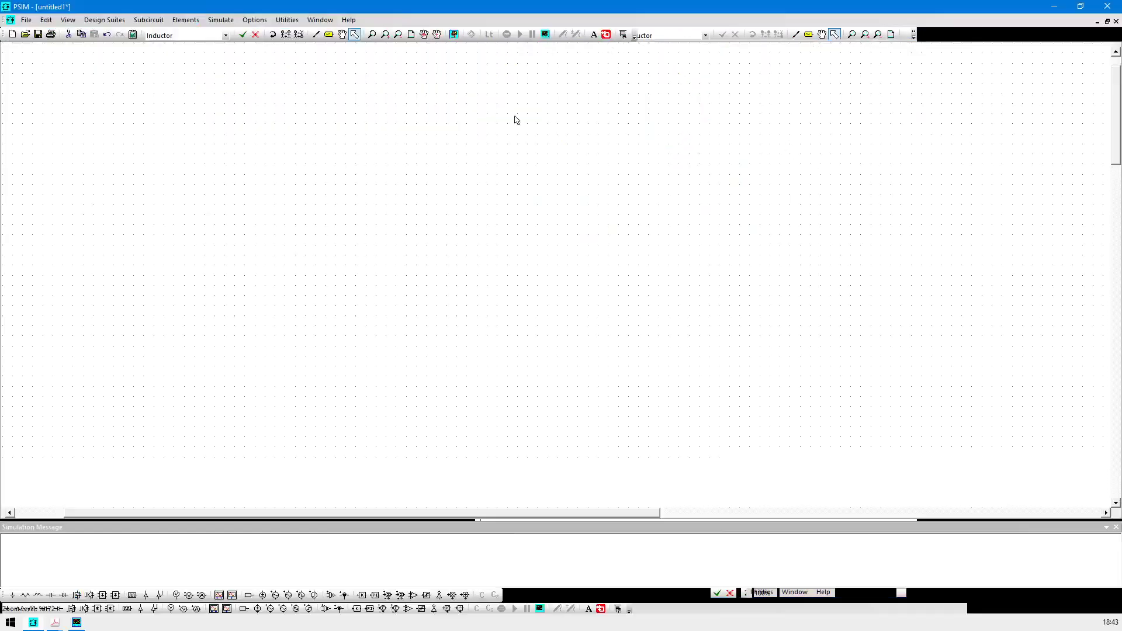
left_click(15, 36)
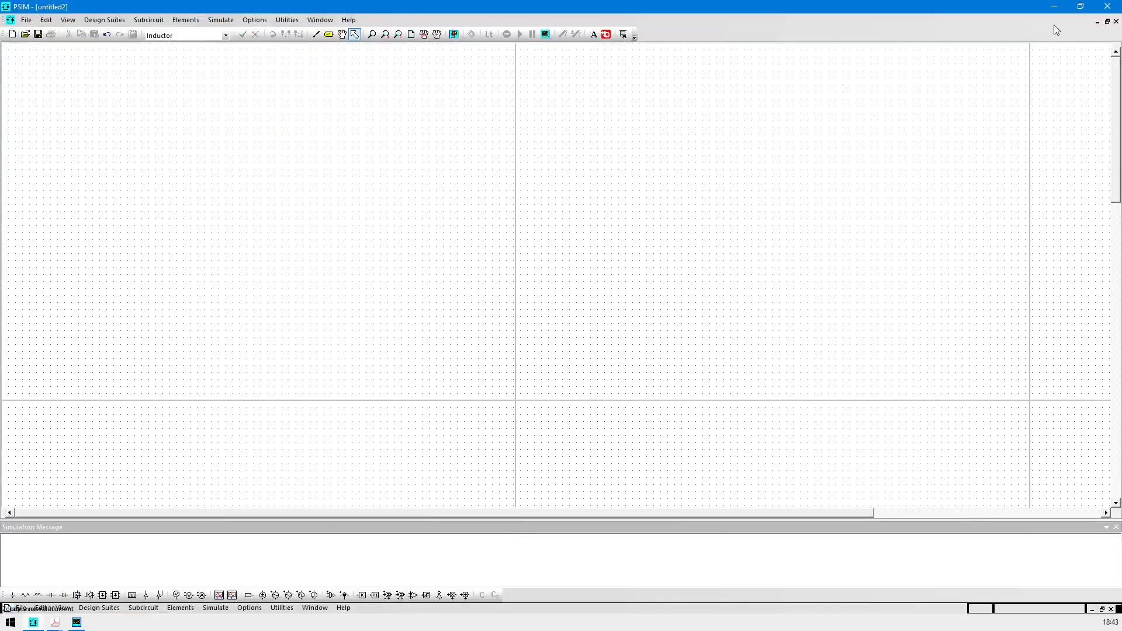
left_click(1080, 6)
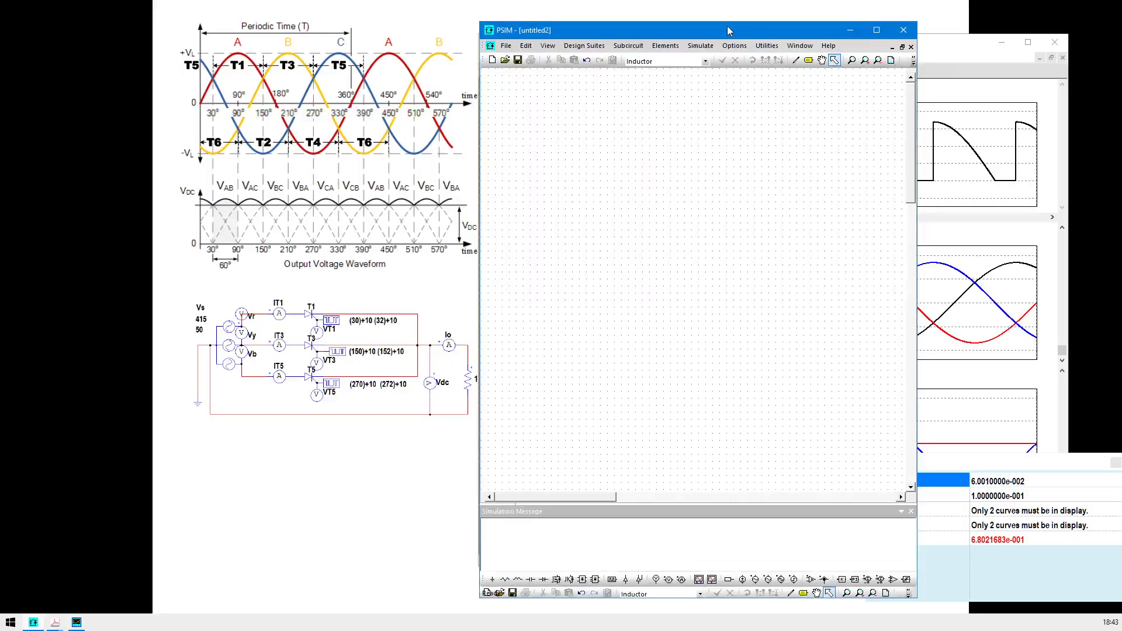
left_click_drag(728, 31, 401, 28)
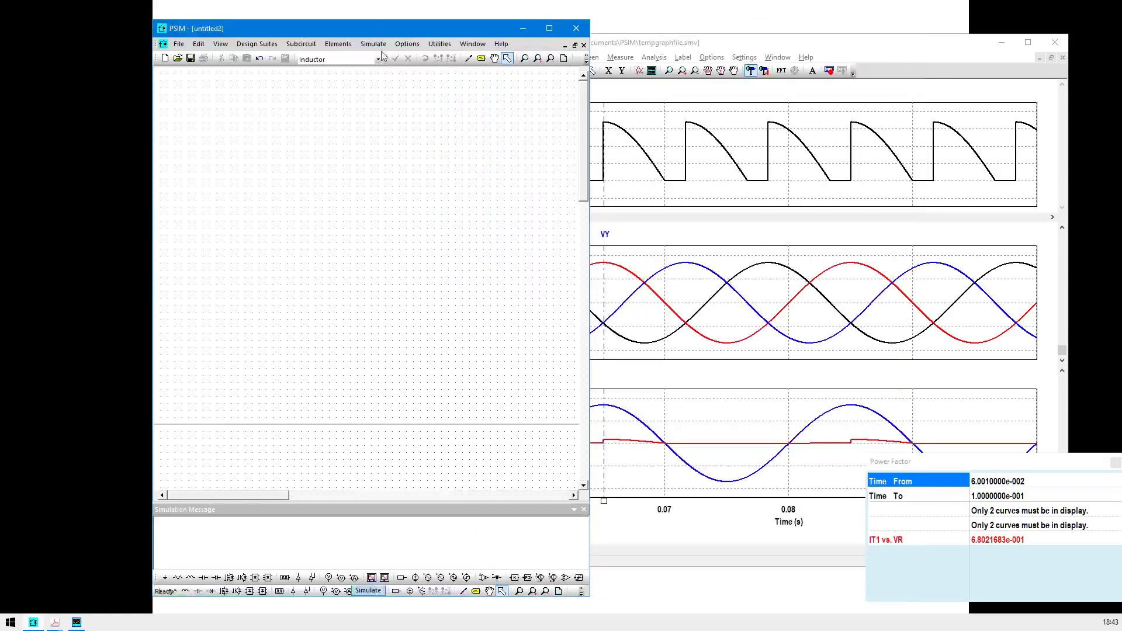
left_click(1011, 52)
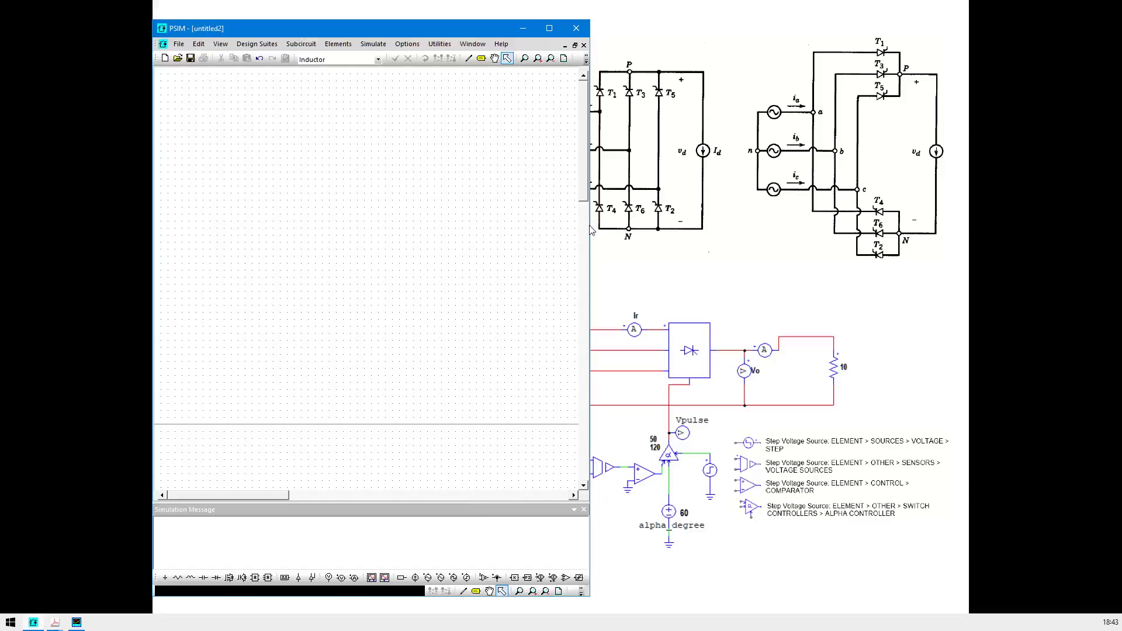
left_click_drag(591, 230, 520, 264)
Examine the full-bridge controlled rectifier circuit in the reference notes, marking the whole circuit and its thyristor bridge block.
left_click(673, 287)
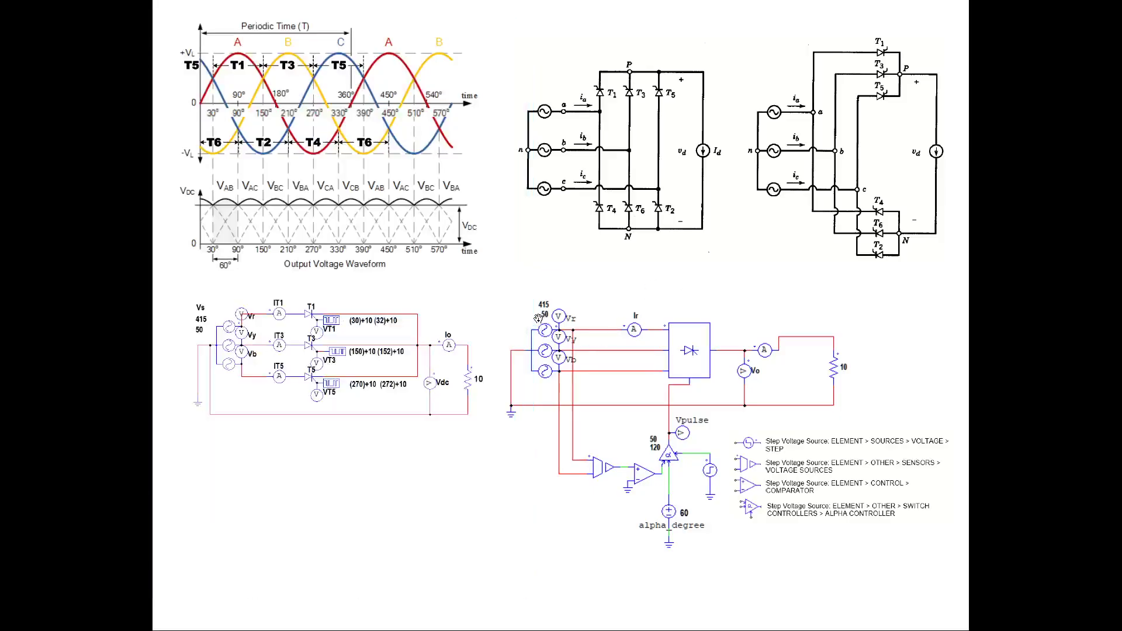
key("ctrl+2")
mouse_move(494, 282)
left_mouse_down()
mouse_move(737, 570)
mouse_move(953, 574)
left_mouse_up()
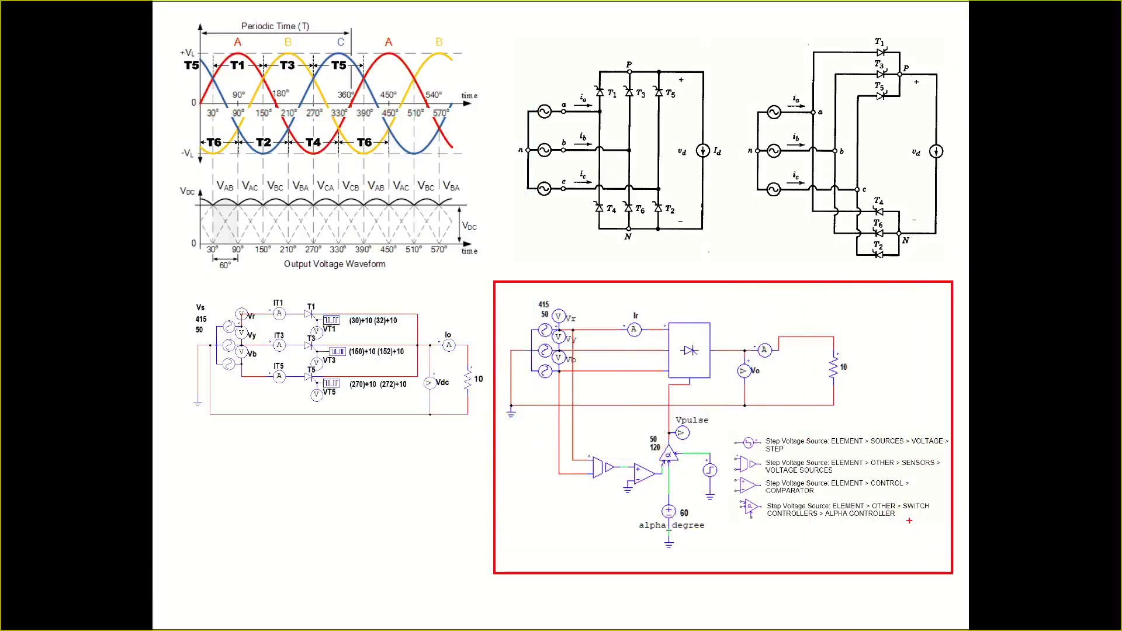
left_click_drag(695, 341, 745, 287)
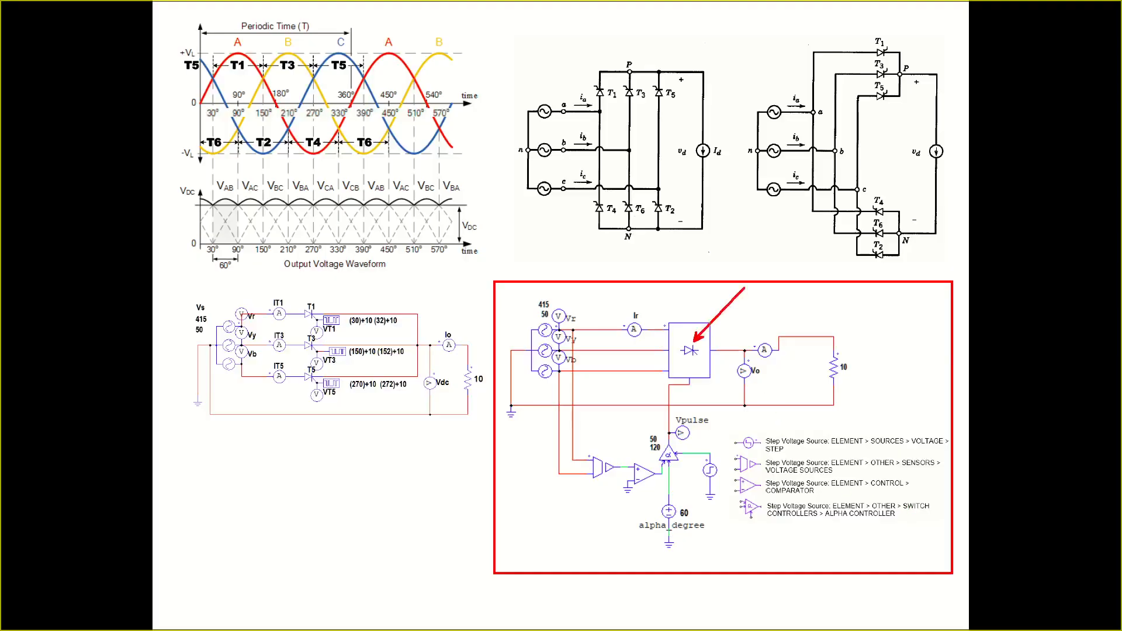
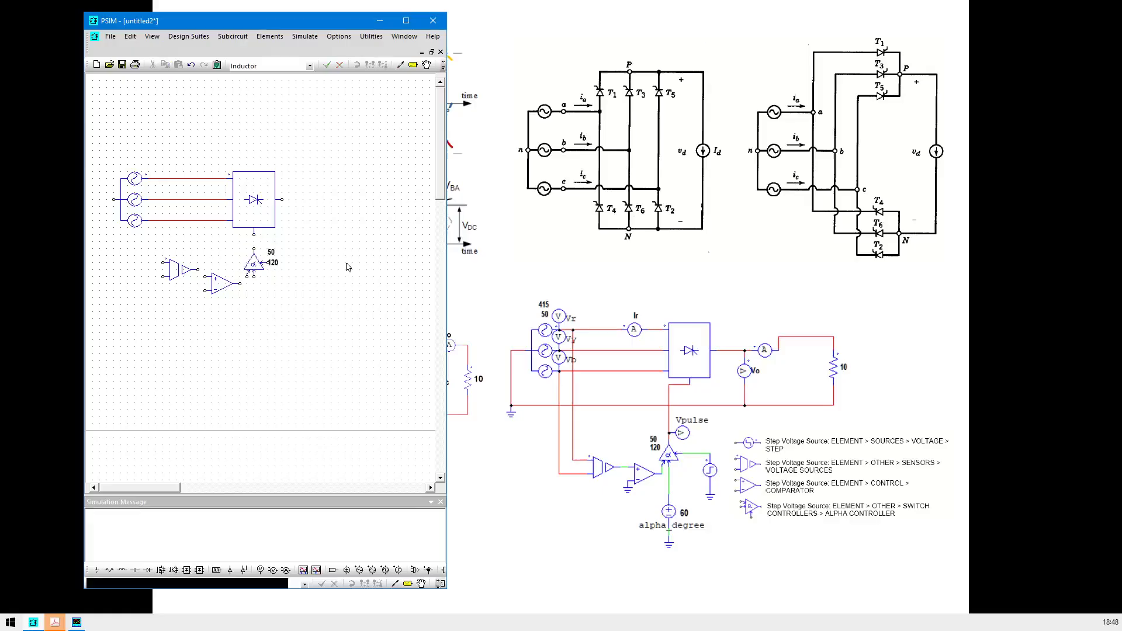
Move the alpha controller's 120 label clear of its enable terminal and identify the step source feeding that terminal in the reference circuit.
left_click_drag(270, 259, 282, 253)
key("ctrl+2")
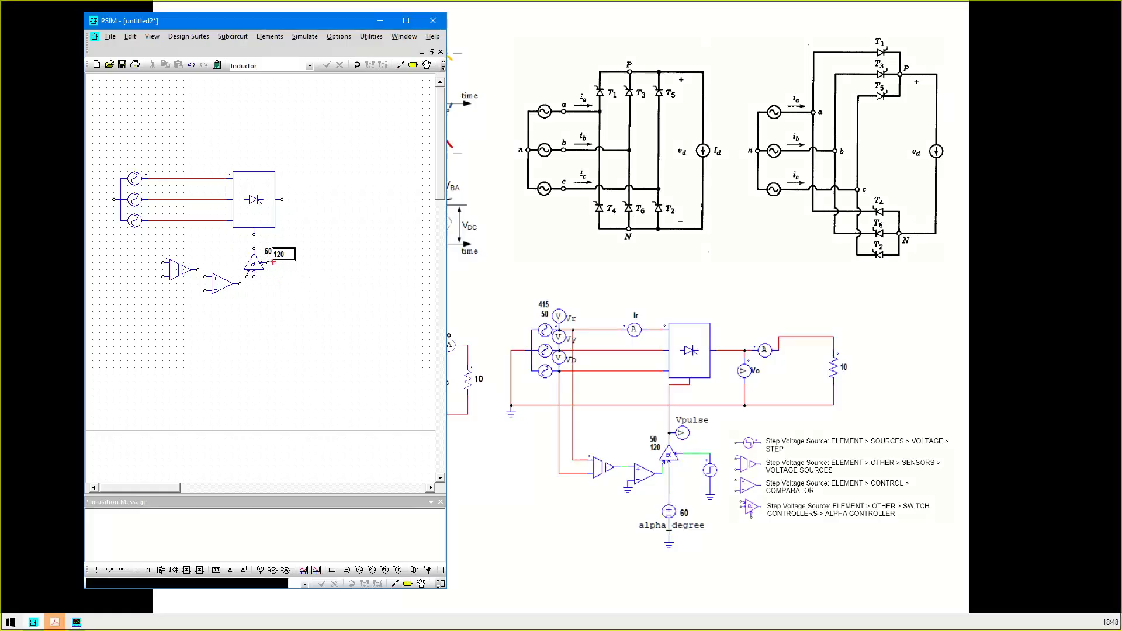
left_click_drag(268, 264, 268, 325)
key("Escape")
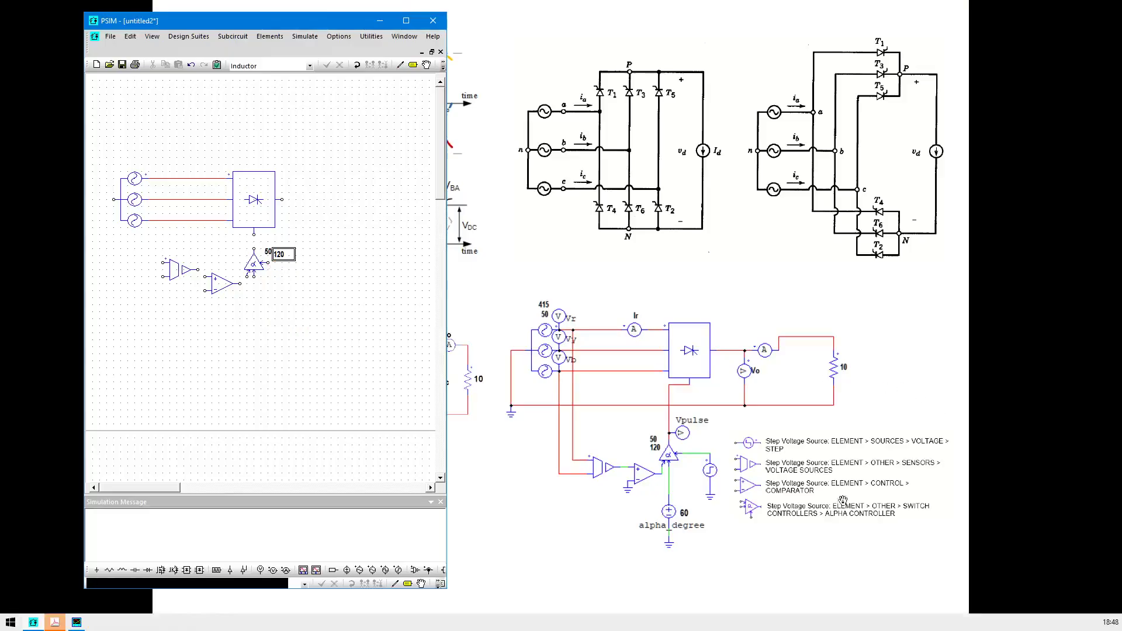
key("ctrl+2")
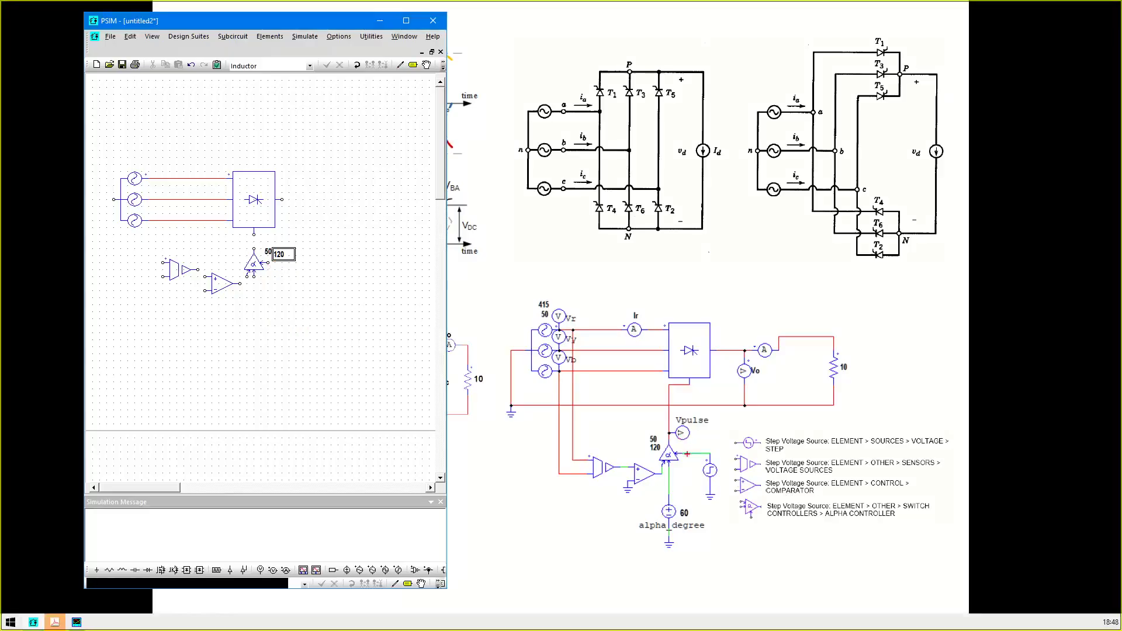
mouse_move(695, 458)
left_mouse_down()
mouse_move(724, 488)
mouse_move(737, 548)
left_mouse_up()
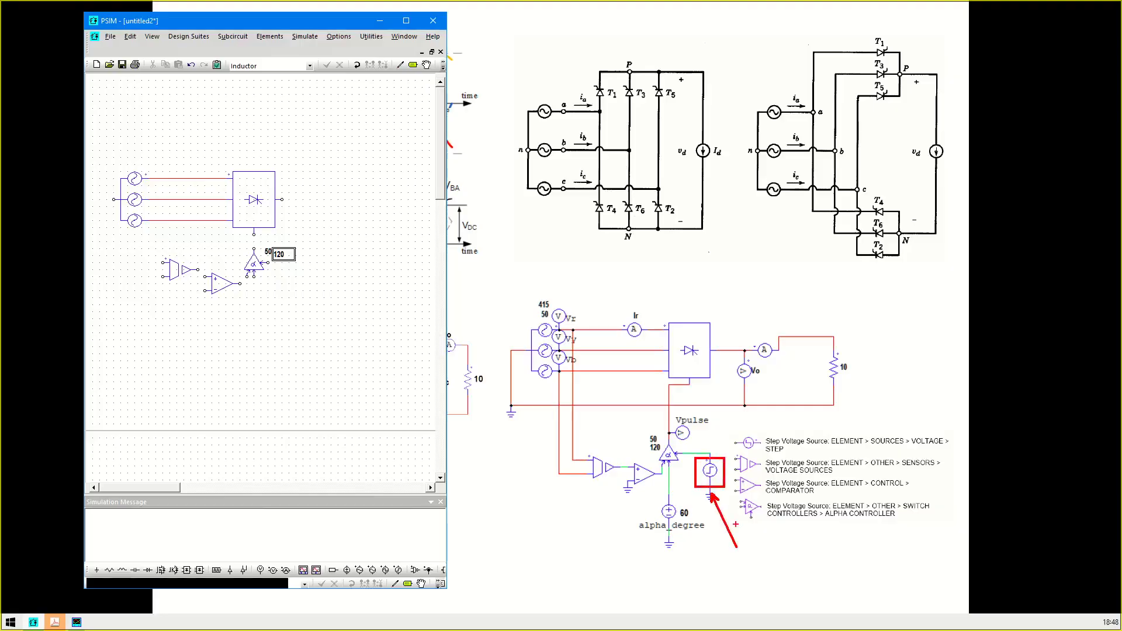
key("Escape")
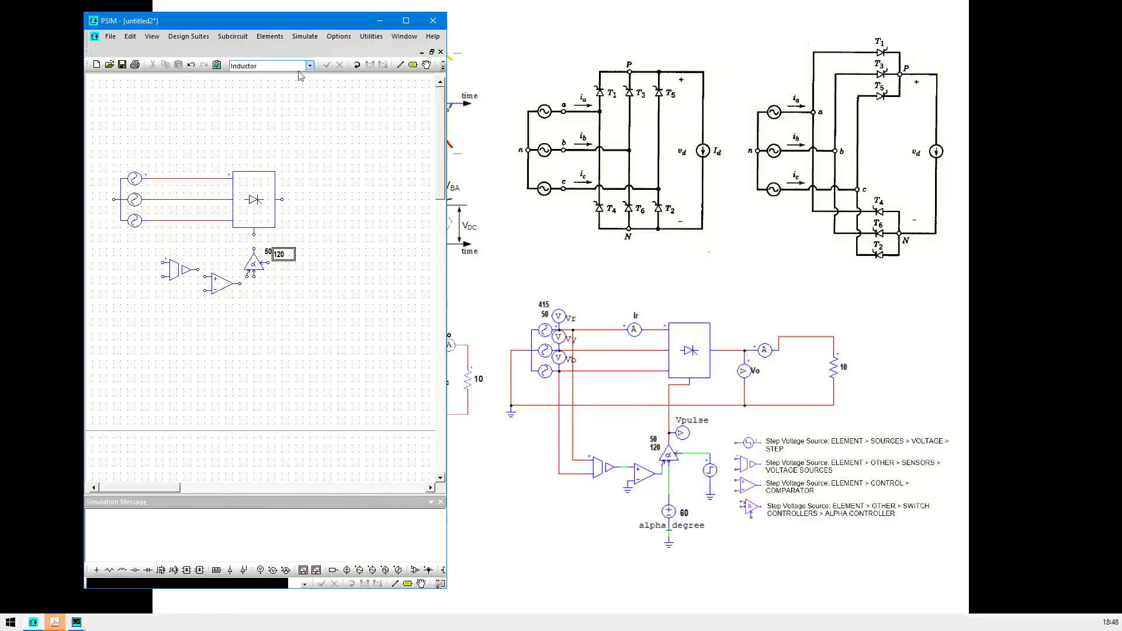
Place a Step voltage source beside the alpha controller, just below its enable terminal.
left_click(270, 36)
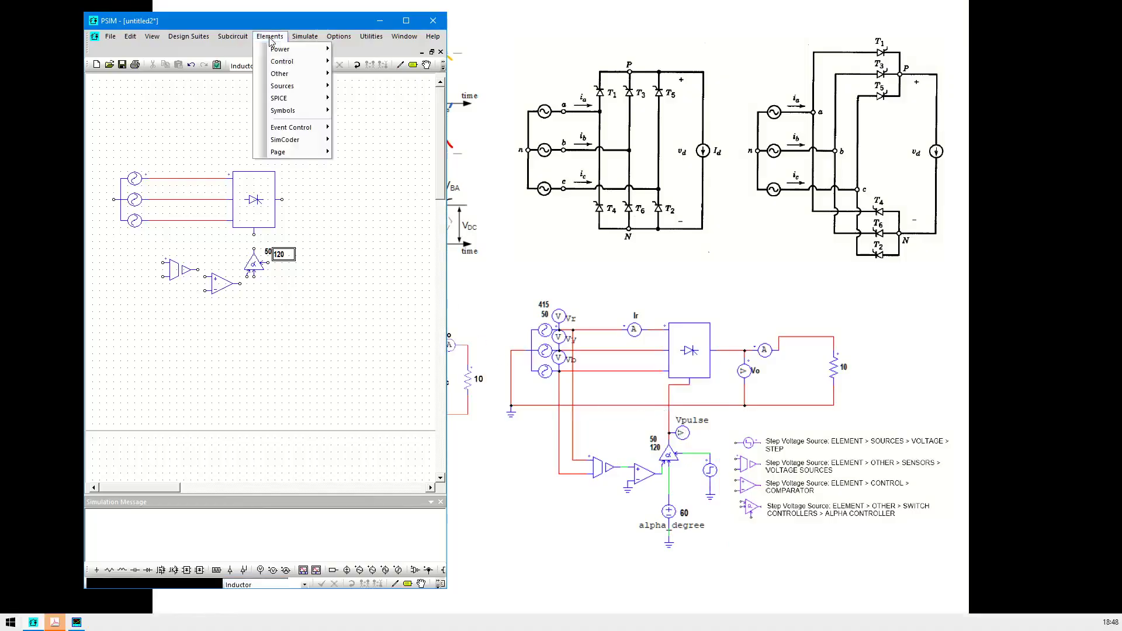
mouse_move(287, 88)
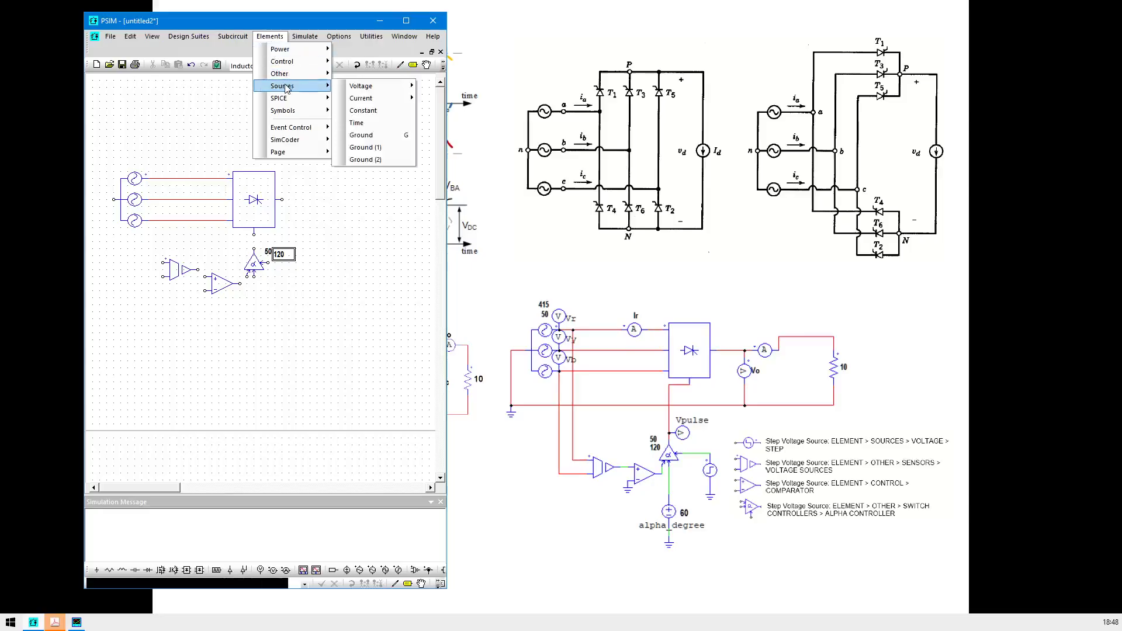
mouse_move(369, 91)
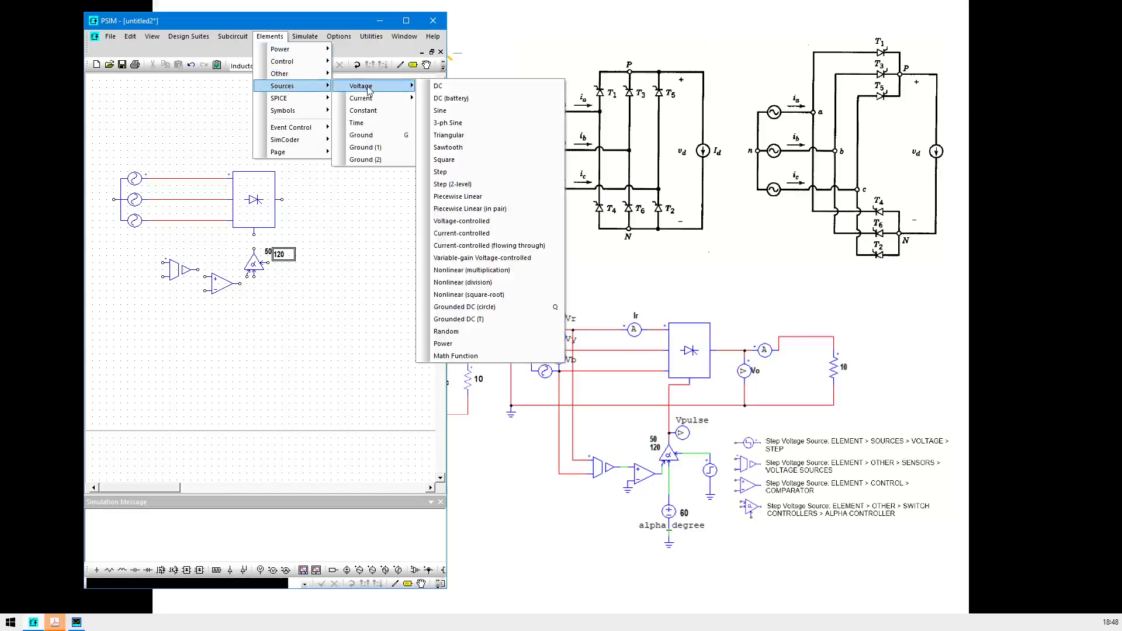
left_click(450, 172)
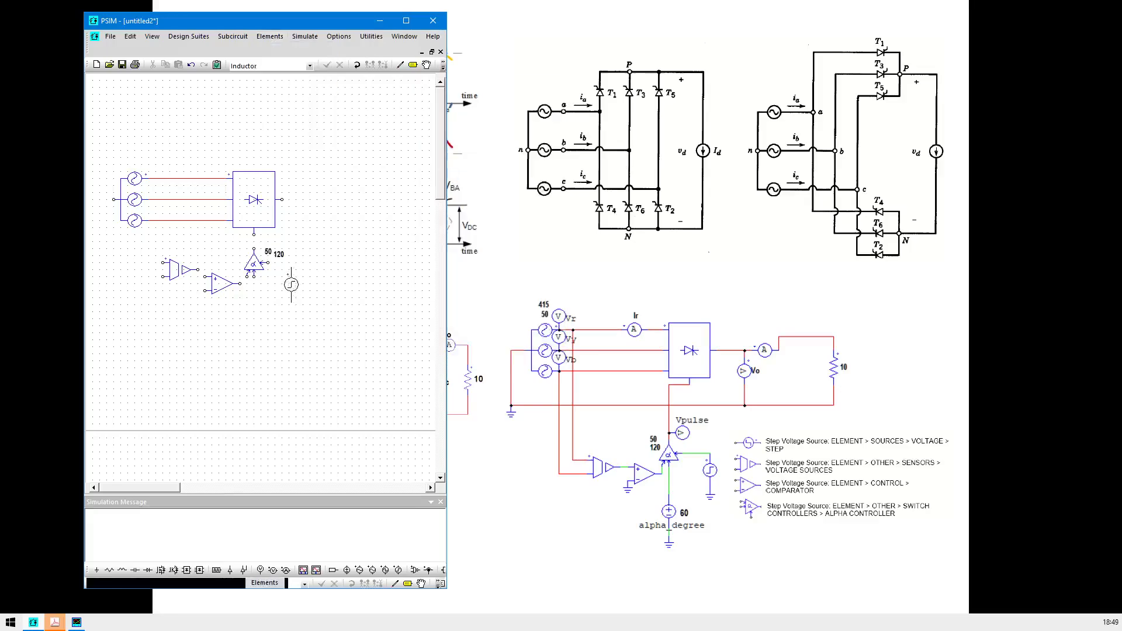
left_click(289, 280)
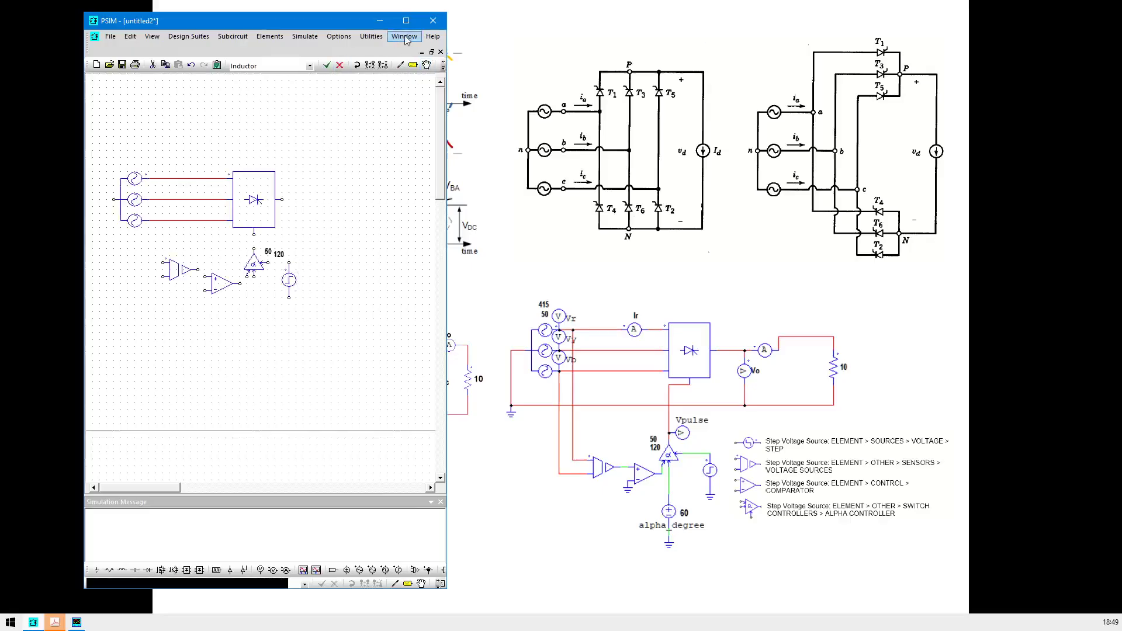
Widen the PSIM window and check the parameters of the step voltage source beside the alpha controller.
left_click_drag(447, 103, 497, 102)
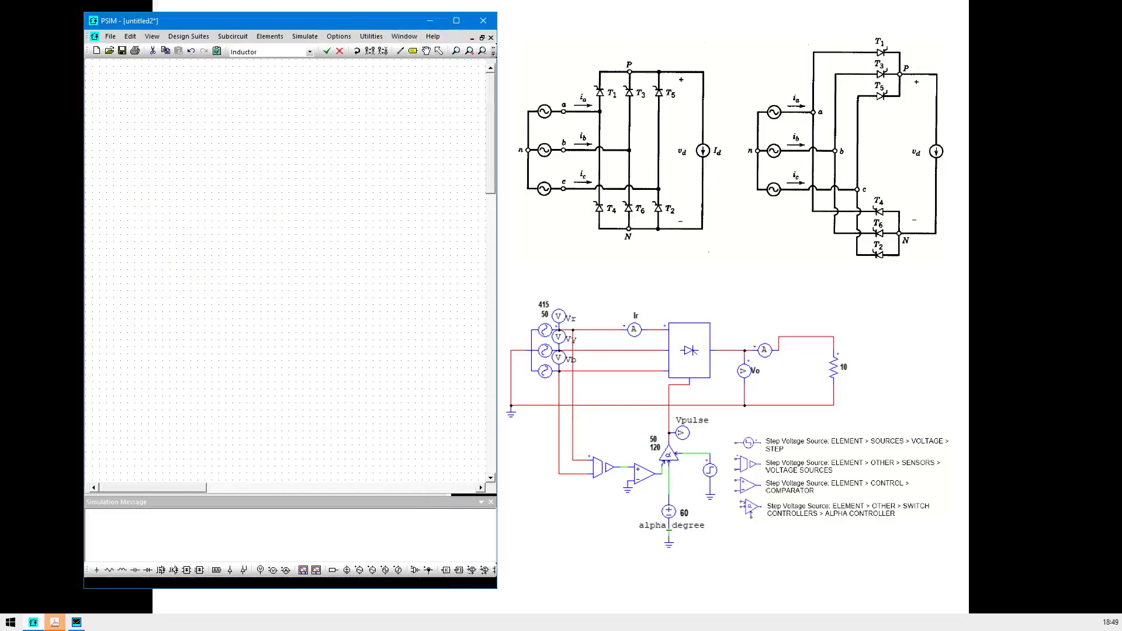
left_click(439, 51)
double_click(291, 266)
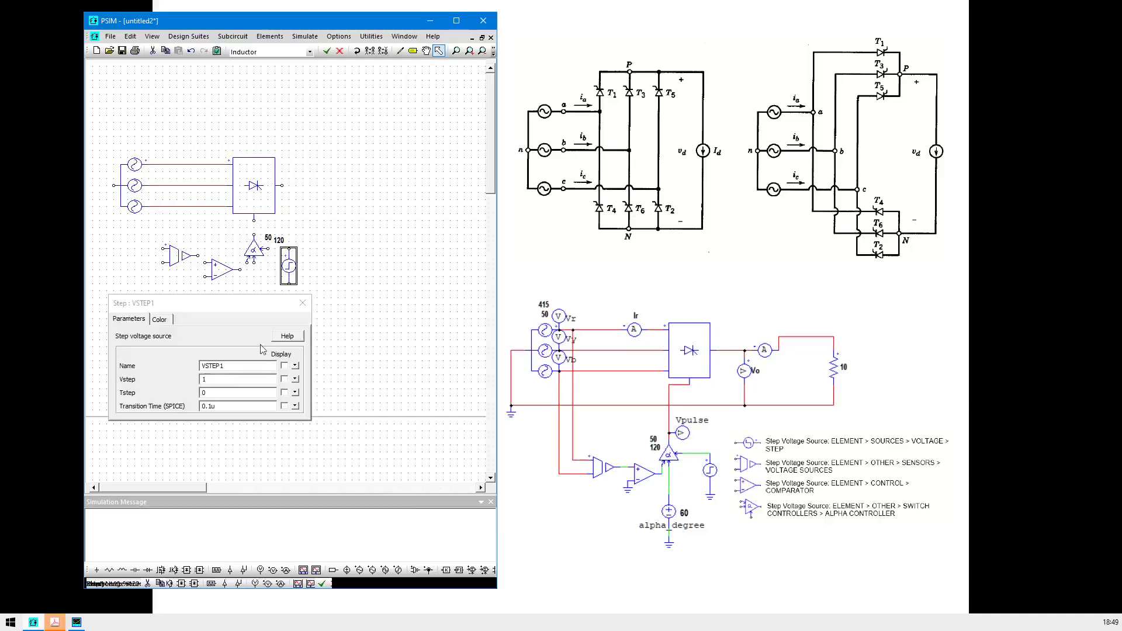
left_click(302, 302)
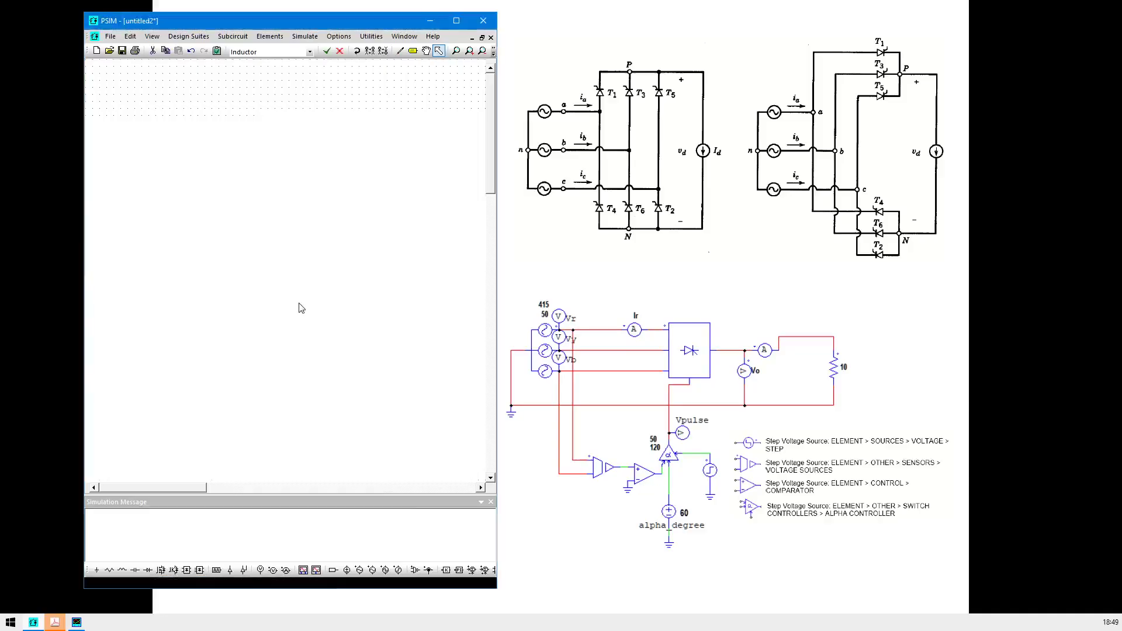
key("Delete")
Wire the voltage sensor's upper input to the first phase line and its lower input to the third phase line.
left_click(400, 52)
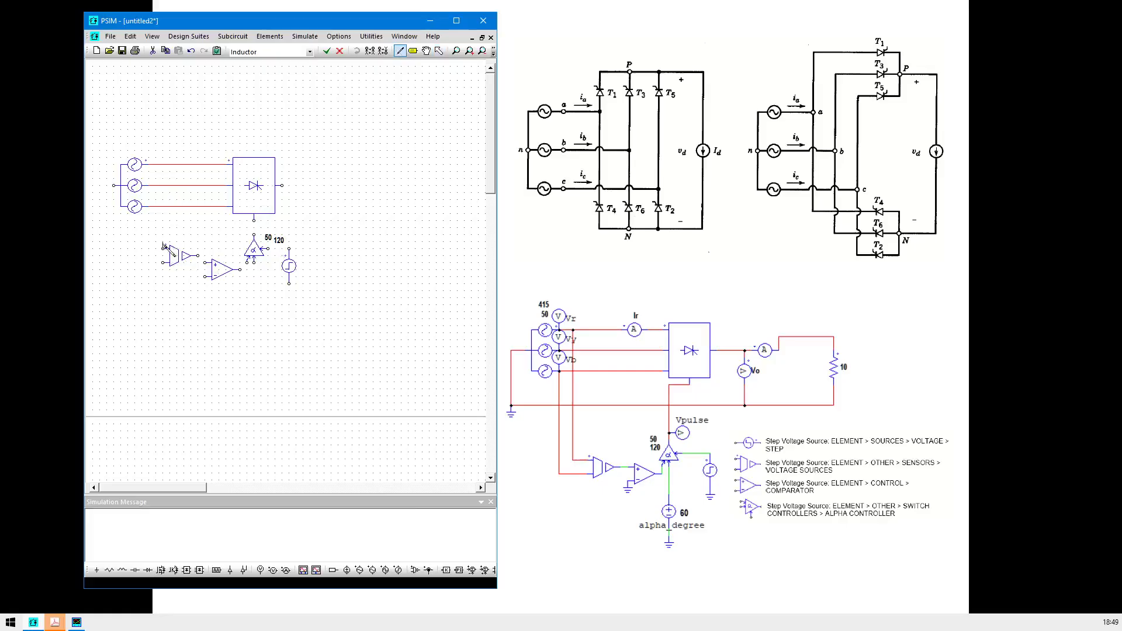
left_click_drag(162, 248, 163, 164)
mouse_move(163, 262)
left_mouse_down()
mouse_move(148, 264)
mouse_move(149, 207)
left_mouse_up()
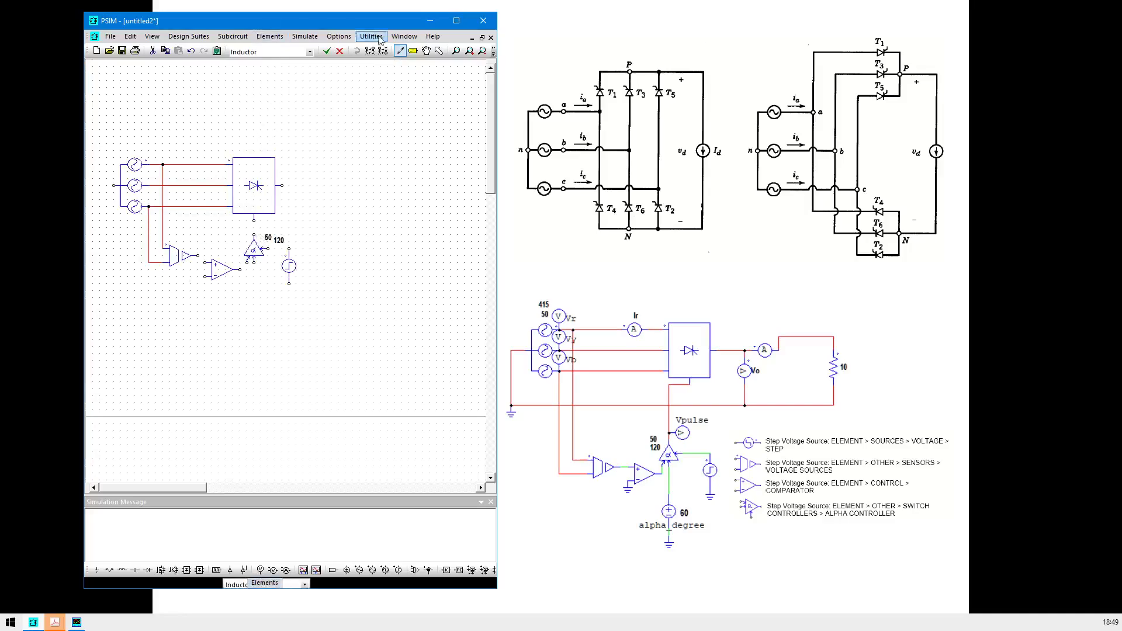
Examine the reference notes, marking the T5-to-T1 crossover near 30° on the waveforms and the ground at the comparator's negative input.
left_click(430, 23)
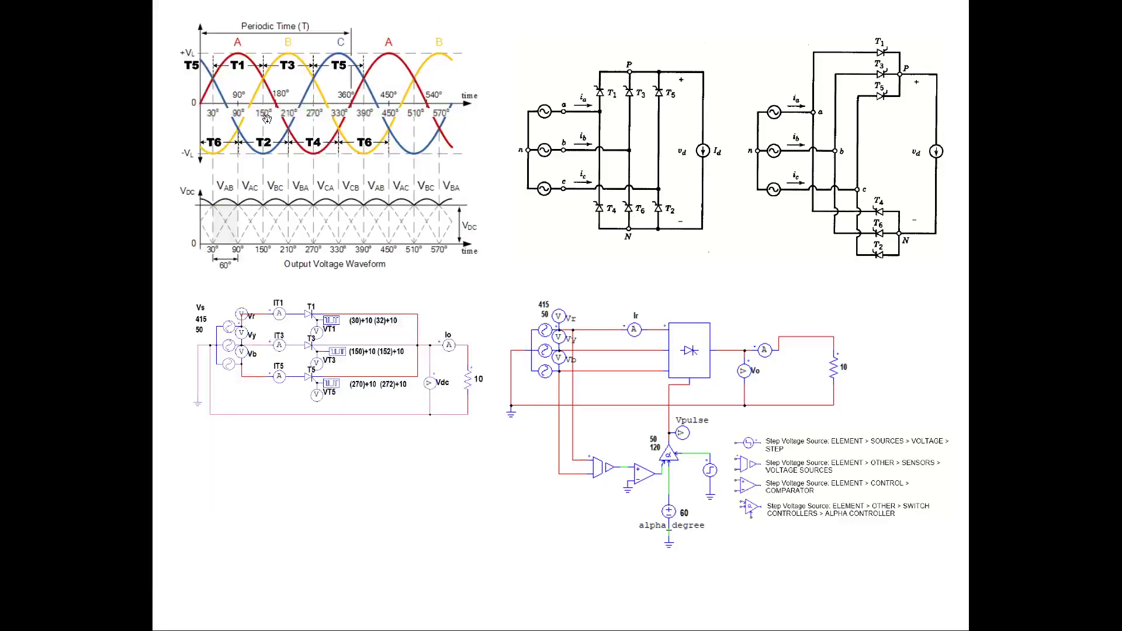
key("ctrl+2")
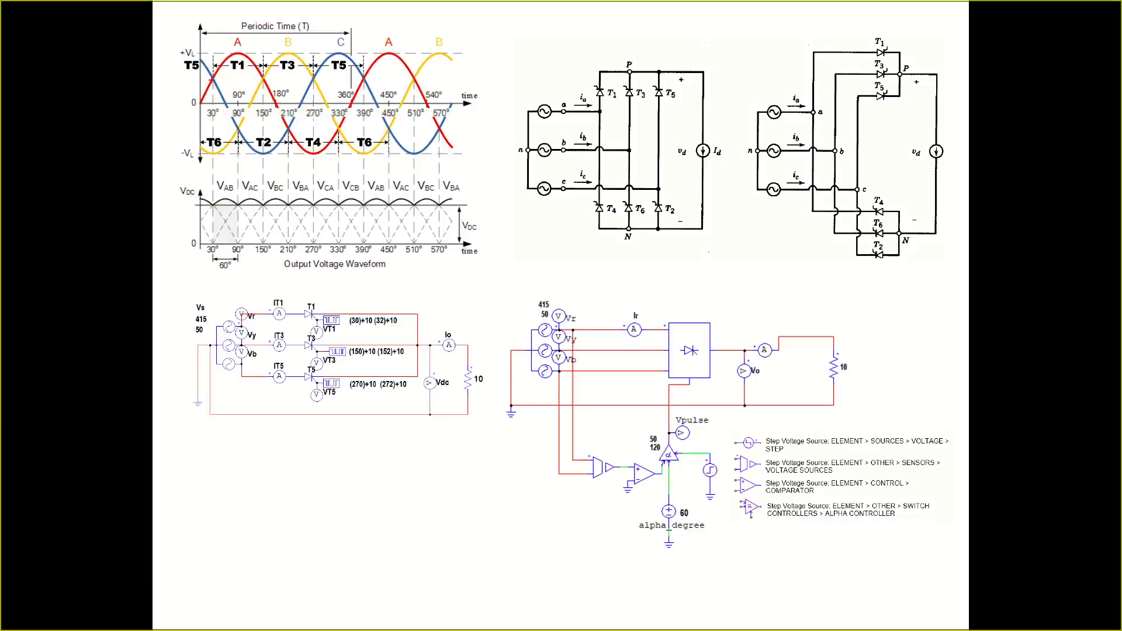
mouse_move(169, 94)
left_mouse_down()
mouse_move(213, 79)
mouse_move(220, 63)
mouse_move(206, 67)
left_mouse_up()
left_click_drag(622, 483, 632, 501)
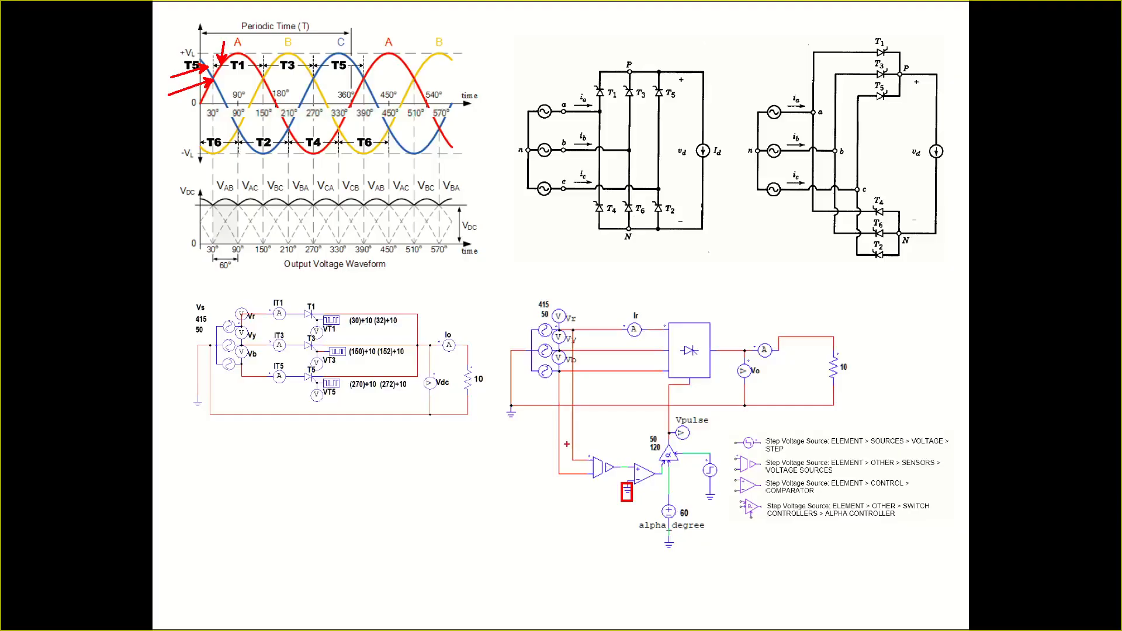
key("Escape")
In PSIM, wire the sensor to the comparator, the comparator and step source to the alpha controller, and the controller to the thyristor block's gate.
key("alt+Tab")
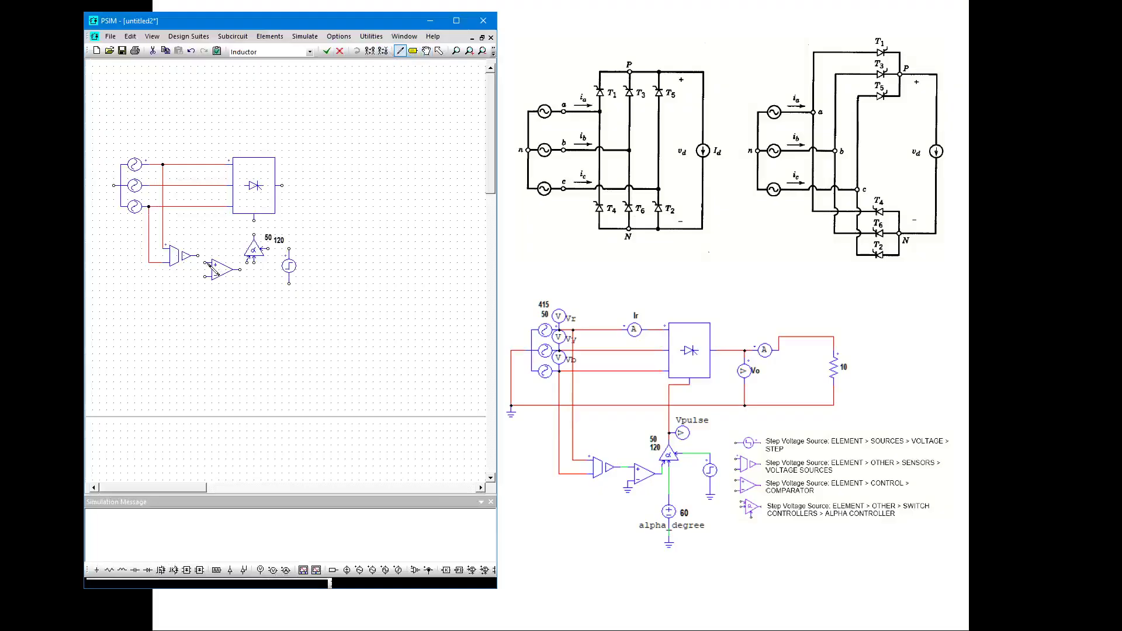
left_click_drag(206, 263, 198, 255)
left_click_drag(240, 270, 254, 262)
key("ctrl+z")
key("ctrl+y")
mouse_move(253, 236)
left_mouse_down()
mouse_move(253, 220)
mouse_move(283, 249)
mouse_move(264, 249)
left_mouse_up()
Mark the whole controlled rectifier circuit in the reference notes beside the schematic.
key("ctrl+2")
mouse_move(500, 267)
left_mouse_down()
mouse_move(784, 483)
mouse_move(887, 539)
mouse_move(888, 564)
left_mouse_up()
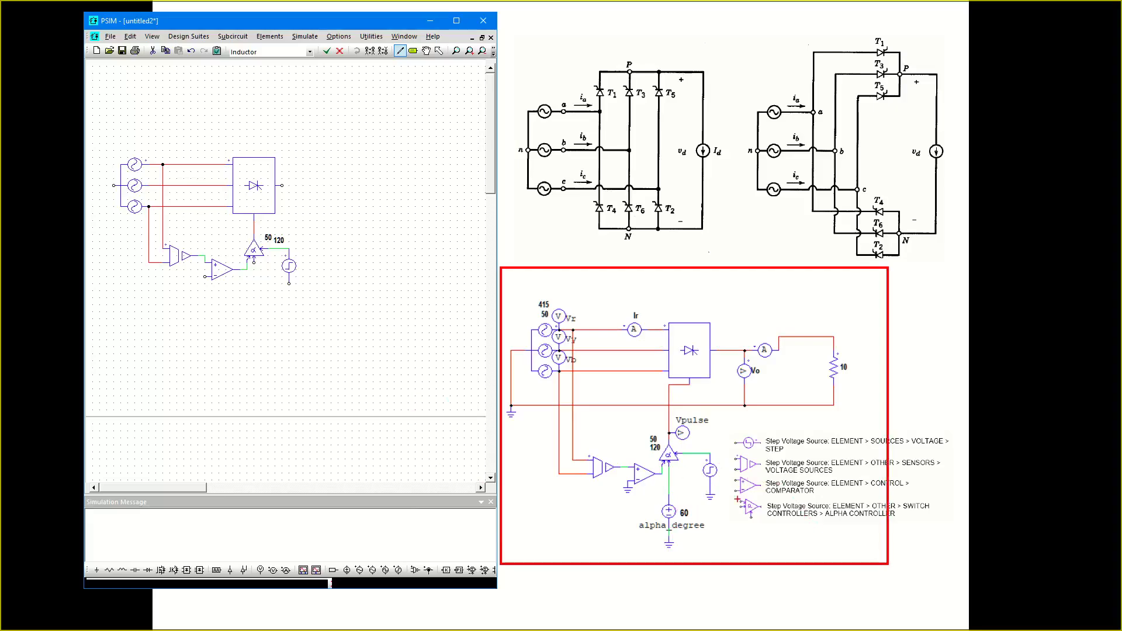
key("Escape")
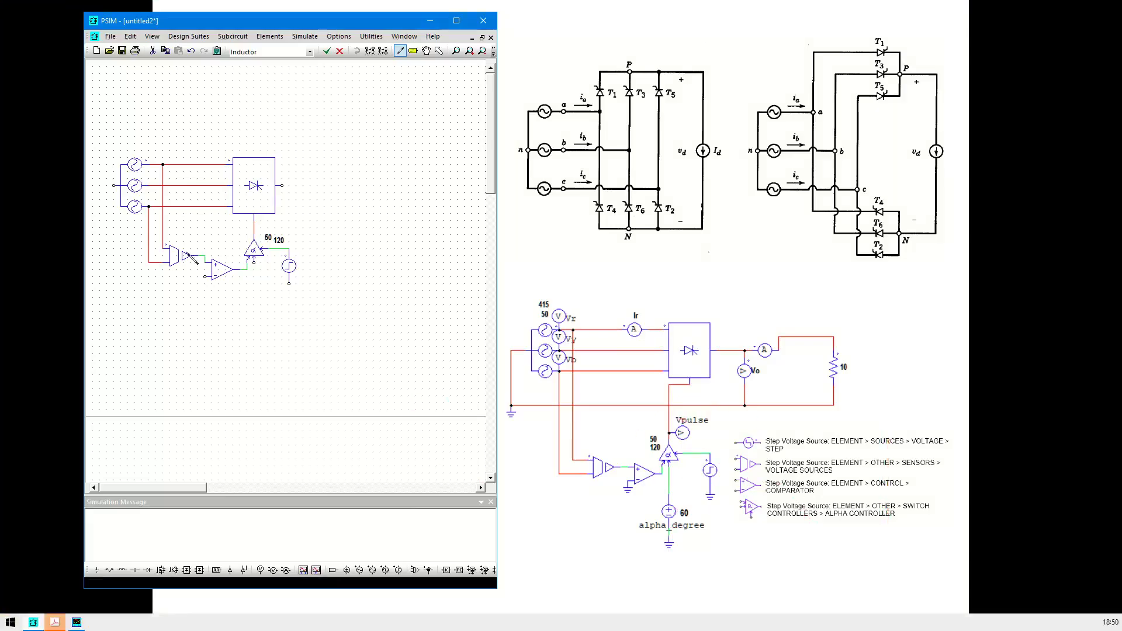
Switch to the three-thyristor schematic, open 3PhHB_Control_R_Simple.psimsch and hide the project view.
left_click(111, 37)
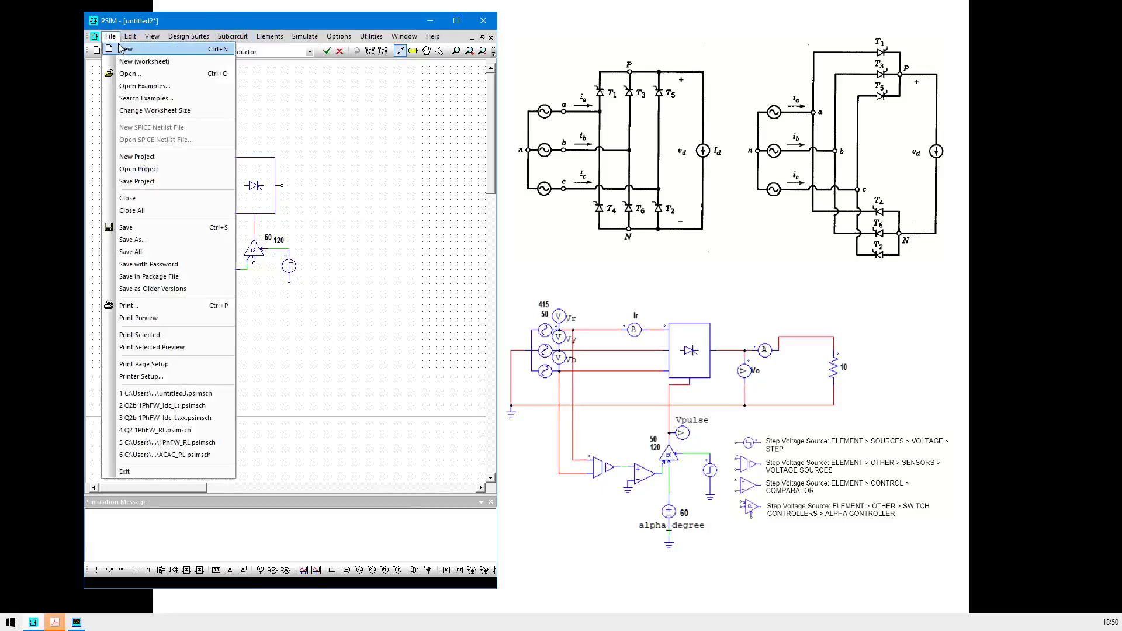
mouse_move(407, 37)
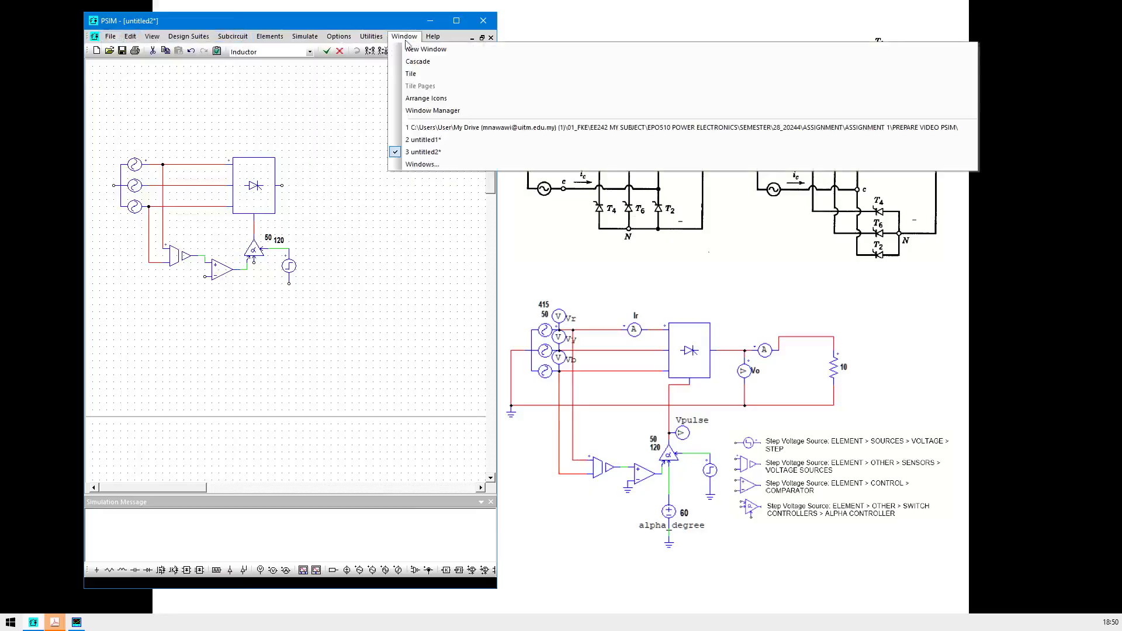
left_click(426, 128)
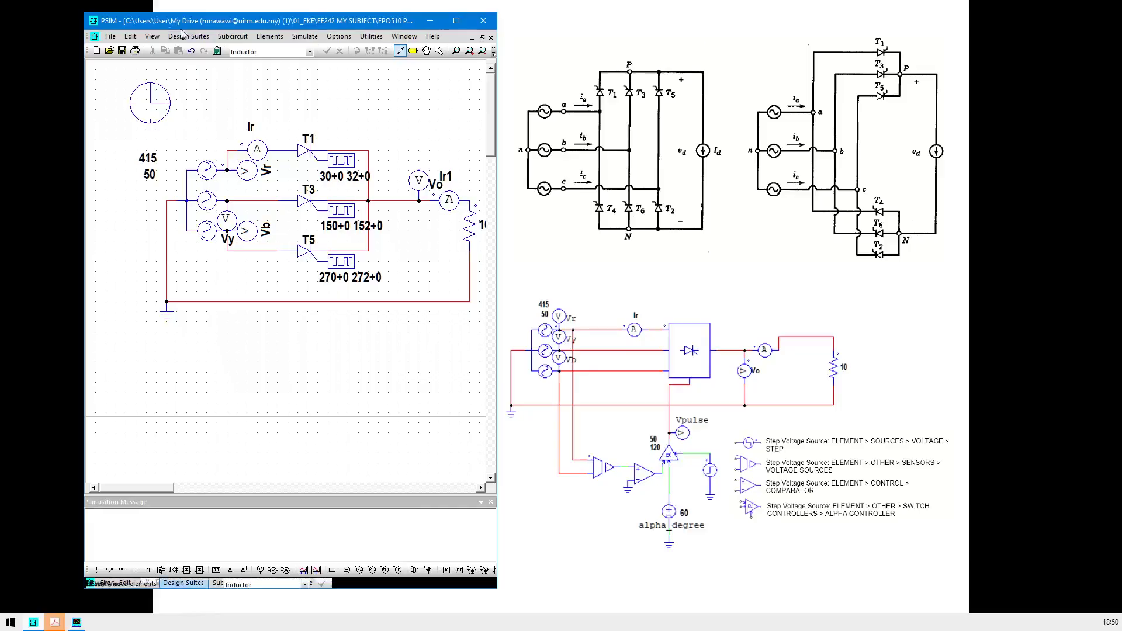
left_click(110, 52)
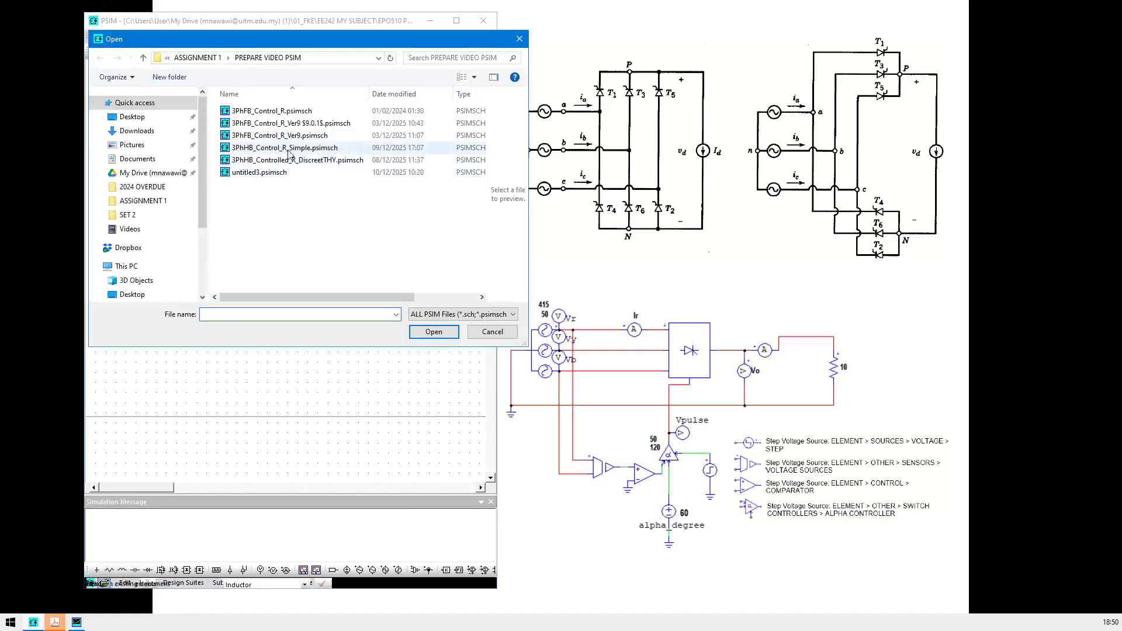
left_click(288, 148)
left_click(432, 331)
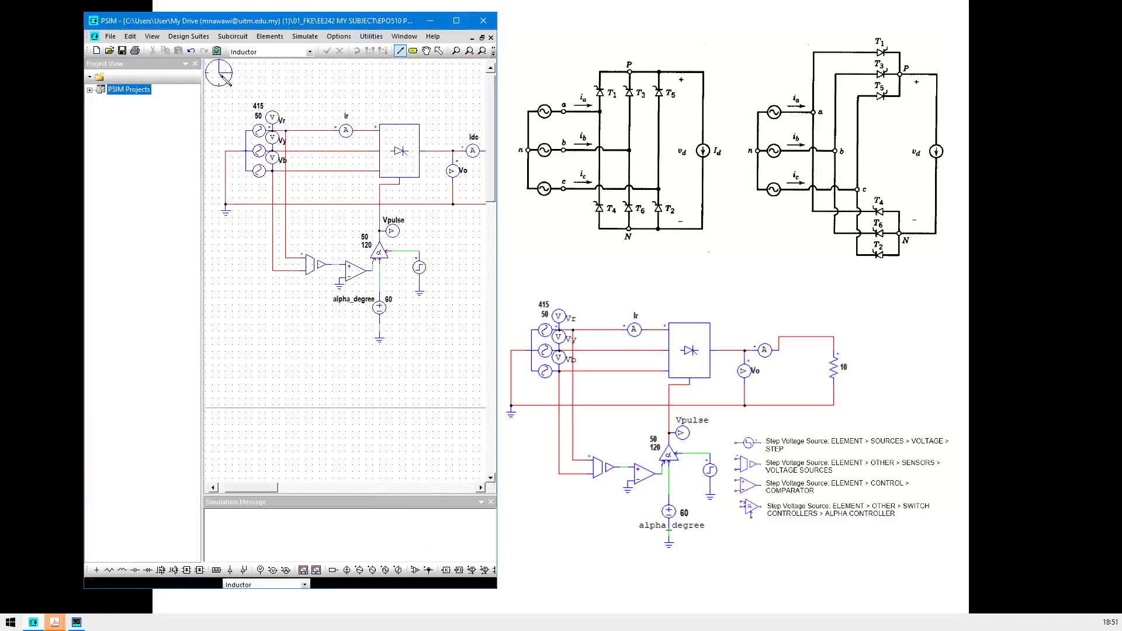
left_click(195, 63)
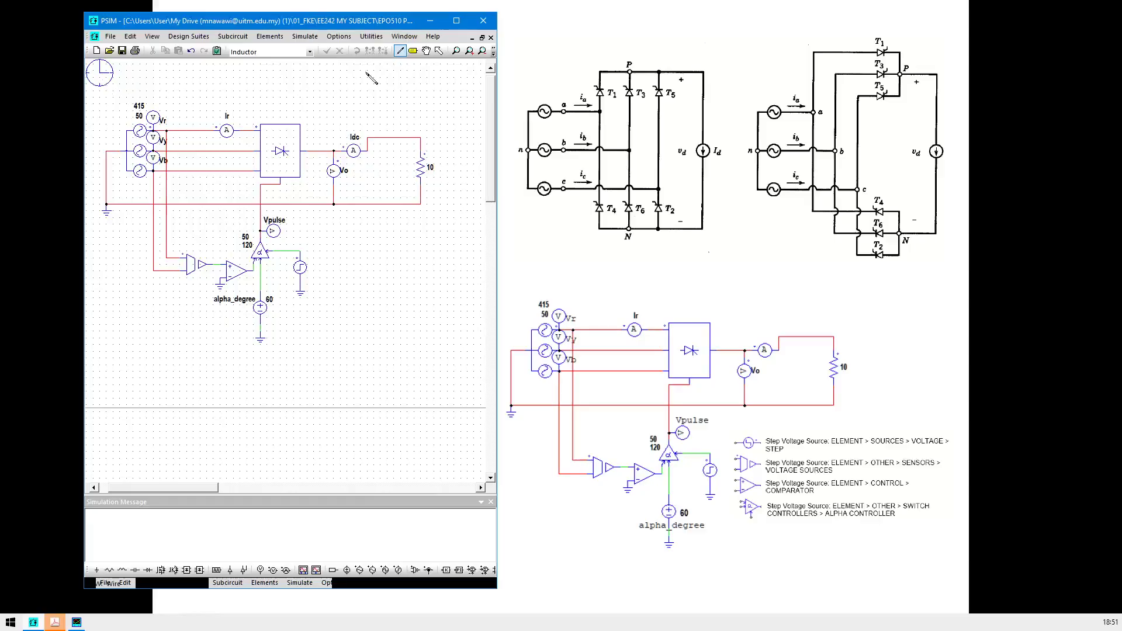
Review the simulation control parameters of the opened circuit.
left_click(437, 51)
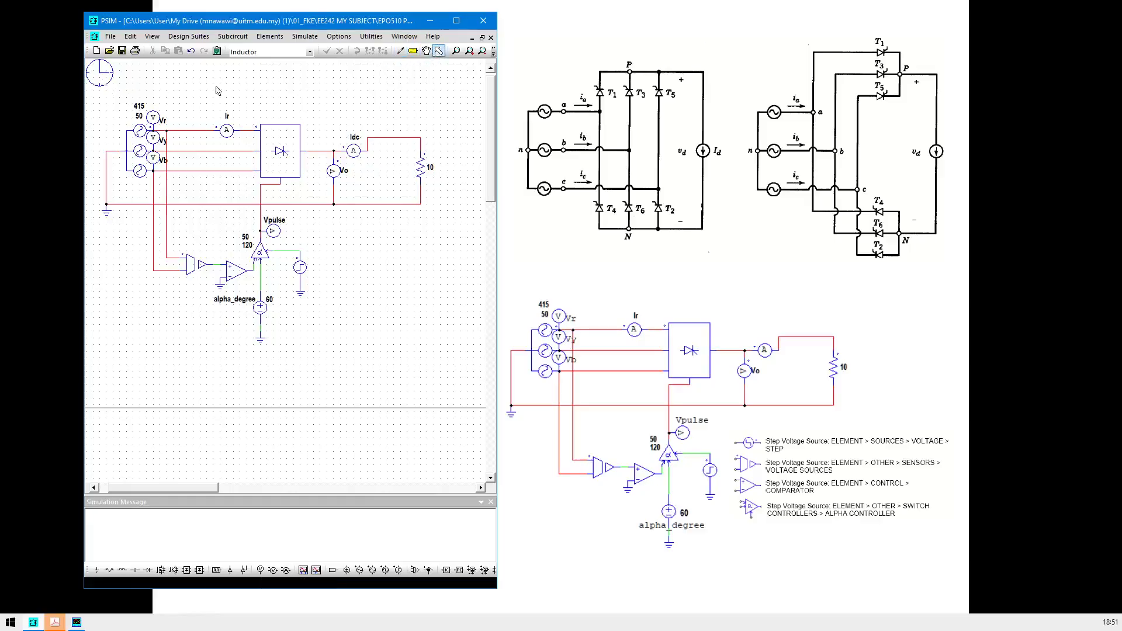
double_click(99, 73)
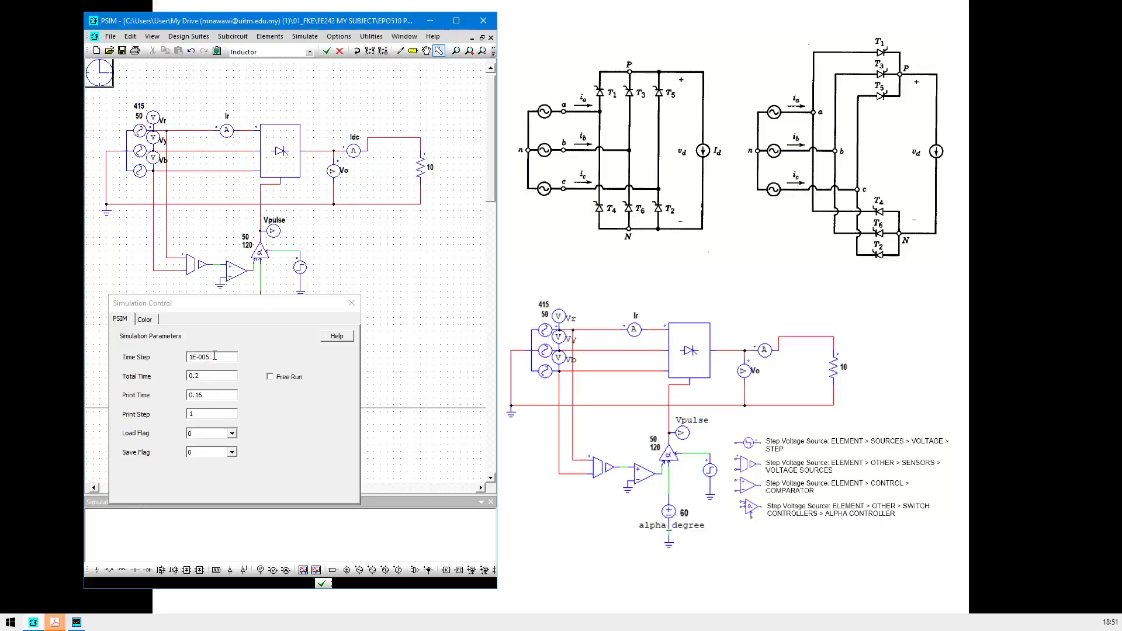
left_click(352, 303)
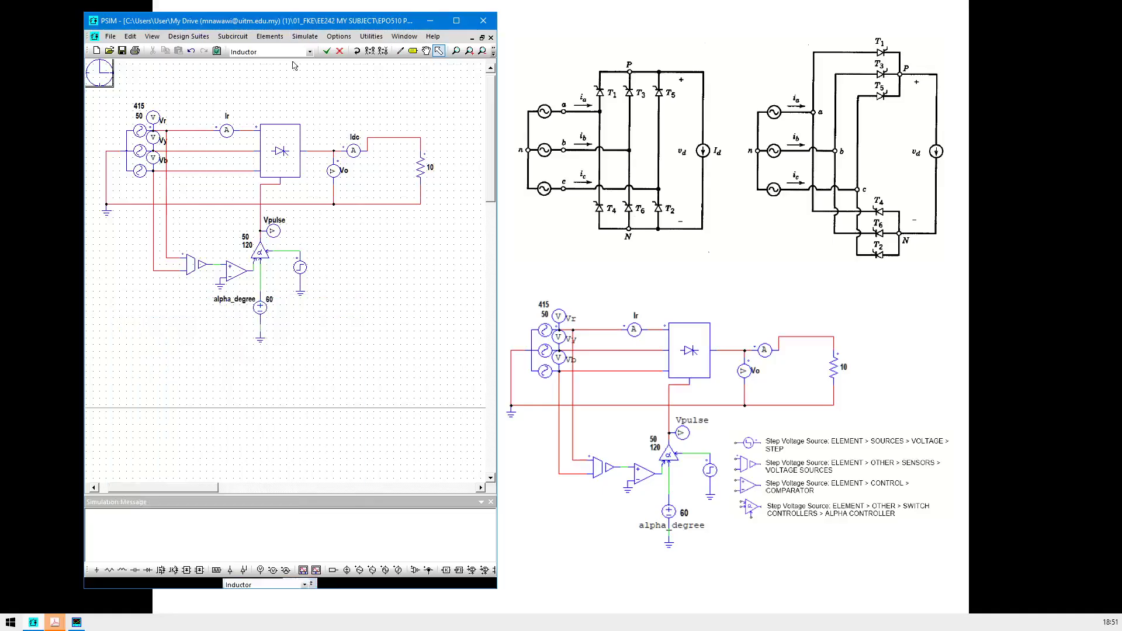
Run the simulation of the opened circuit and dismiss the curve selection without plotting any variable.
left_click(300, 36)
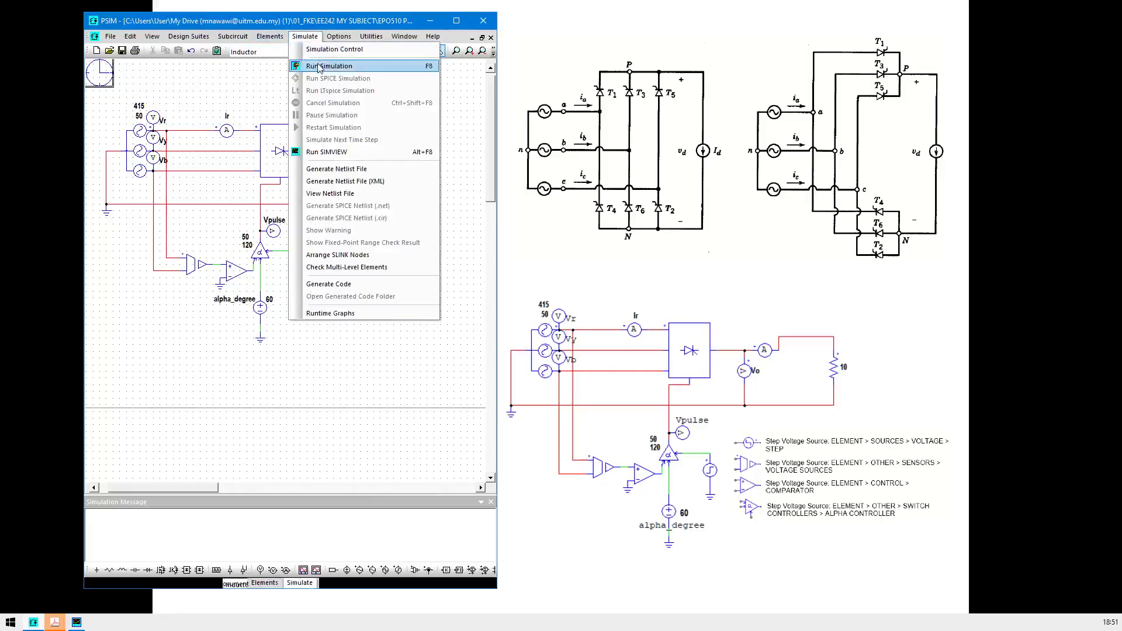
left_click(319, 65)
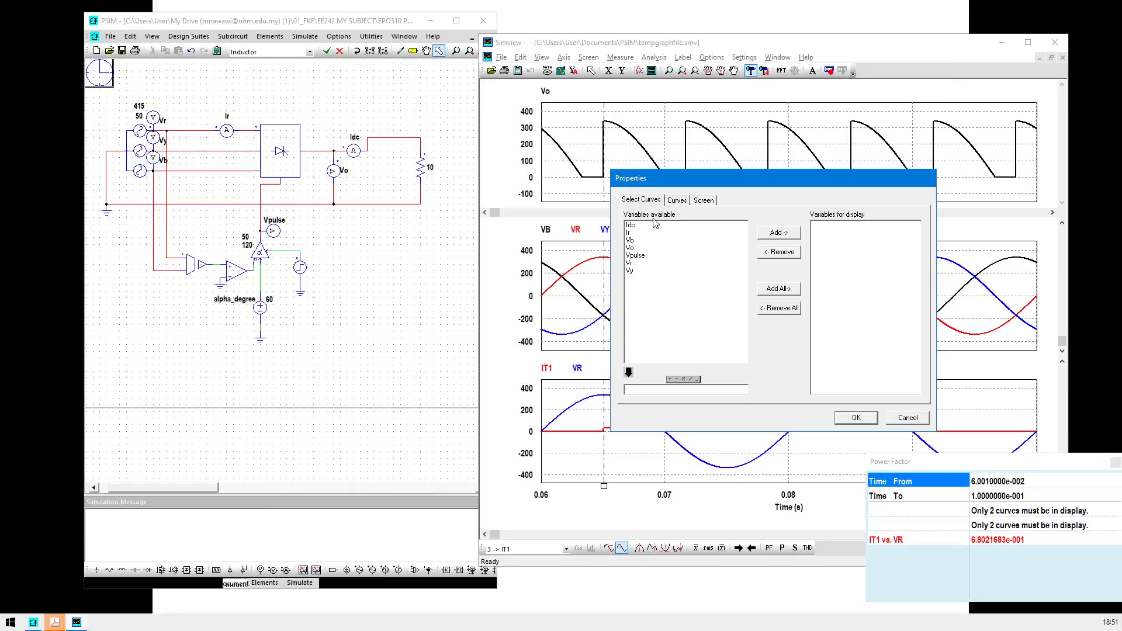
left_click(895, 420)
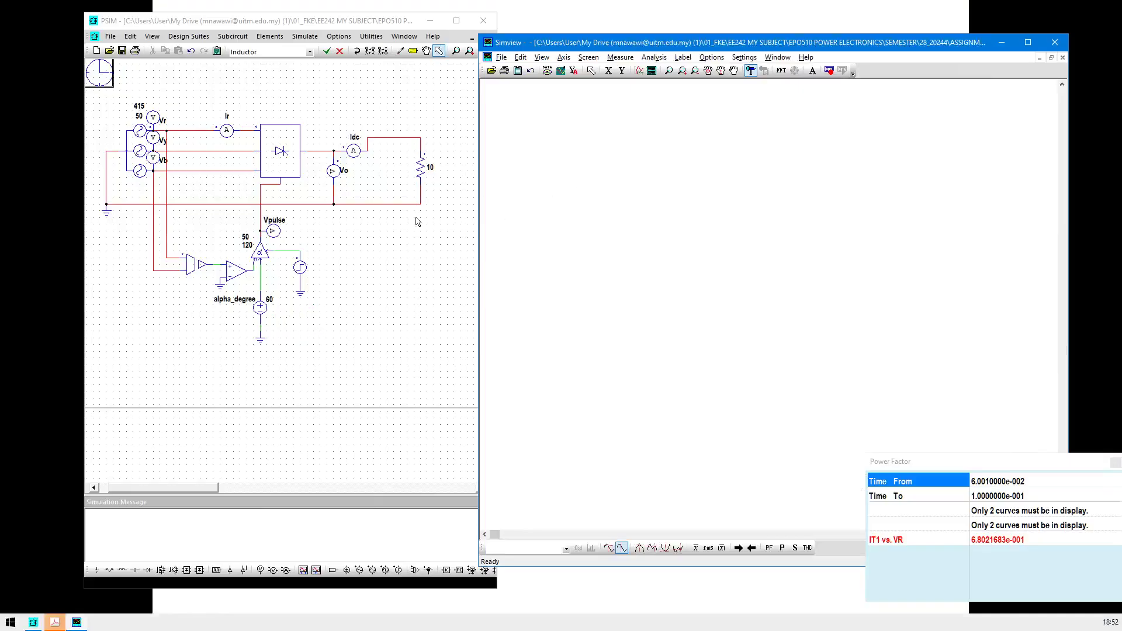
Set the amplitude of the alpha_degree DC source to 120 and recheck its parameters.
double_click(261, 310)
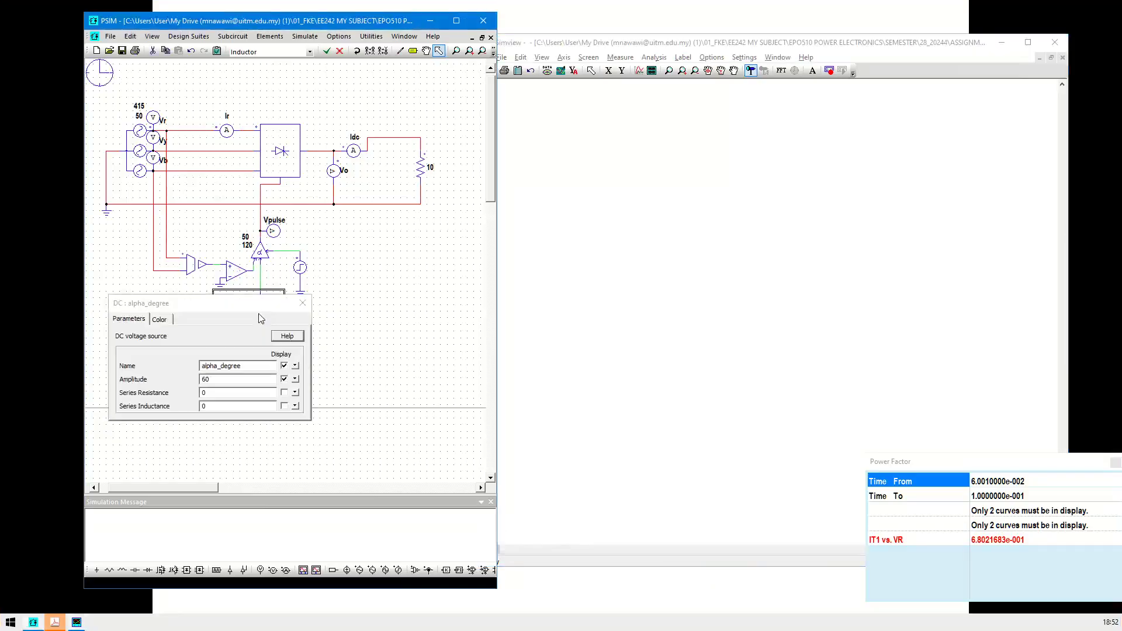
left_click_drag(222, 380, 178, 381)
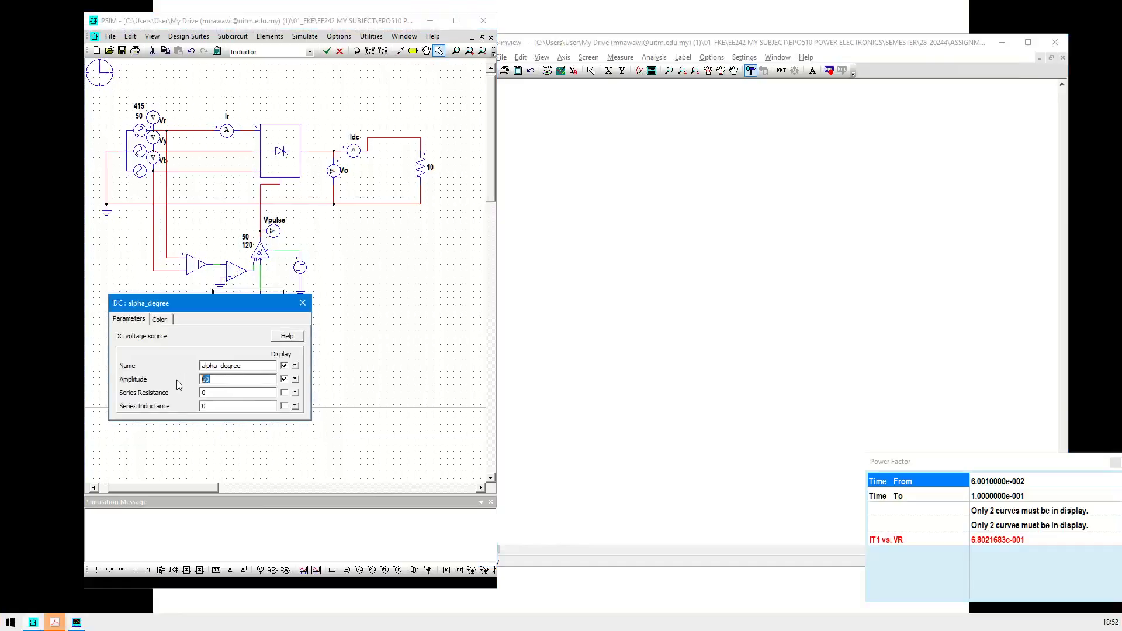
type("12")
left_click(302, 304)
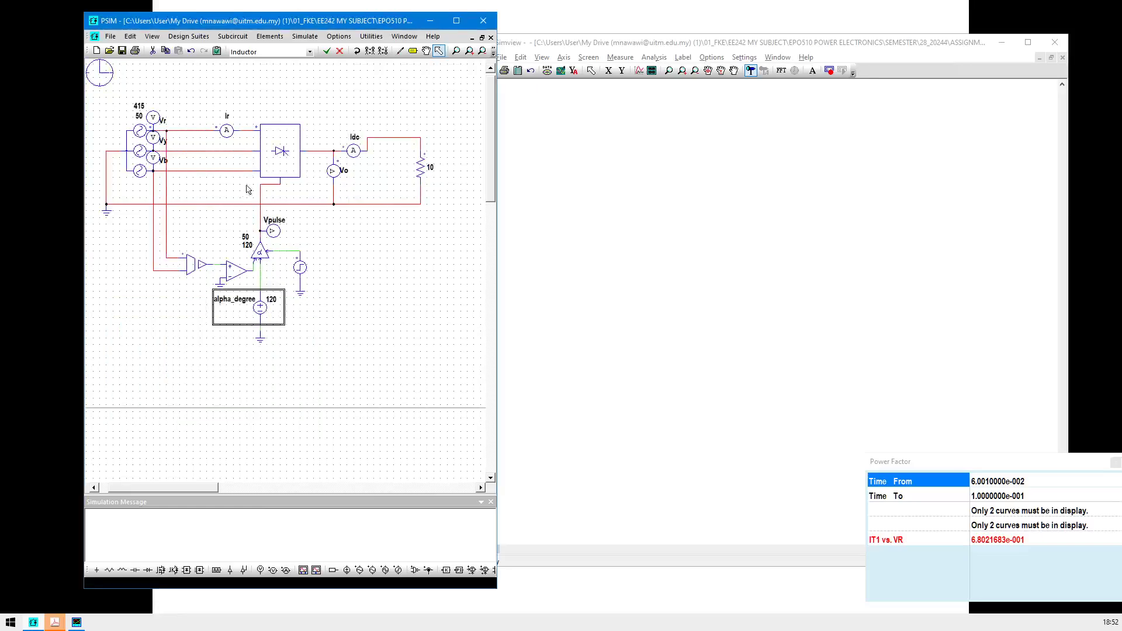
left_click(367, 340)
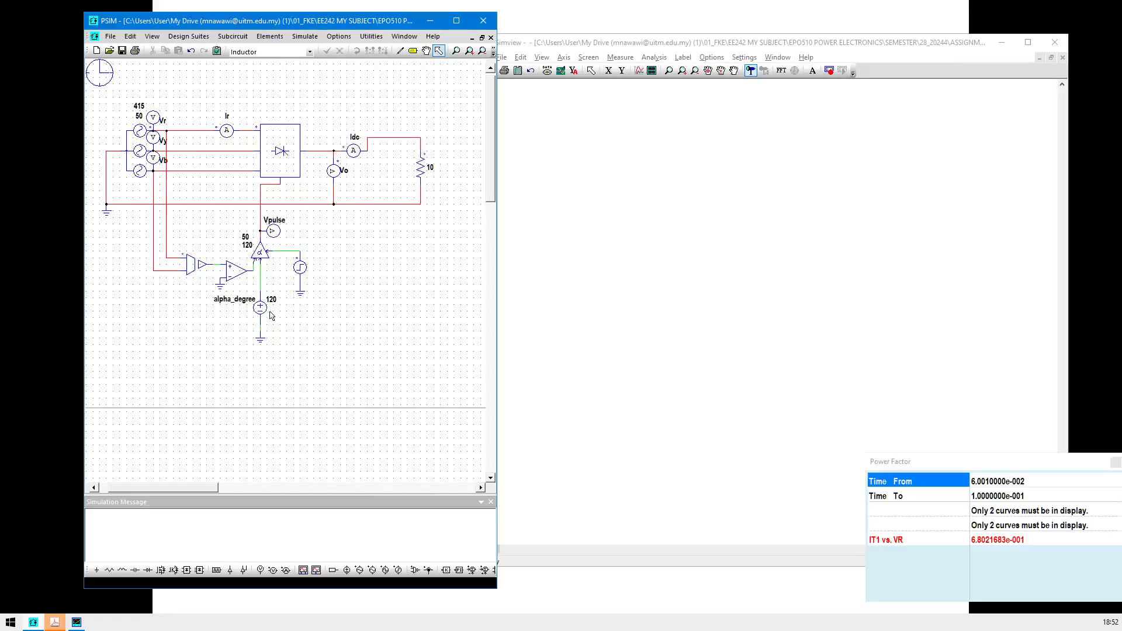
double_click(261, 314)
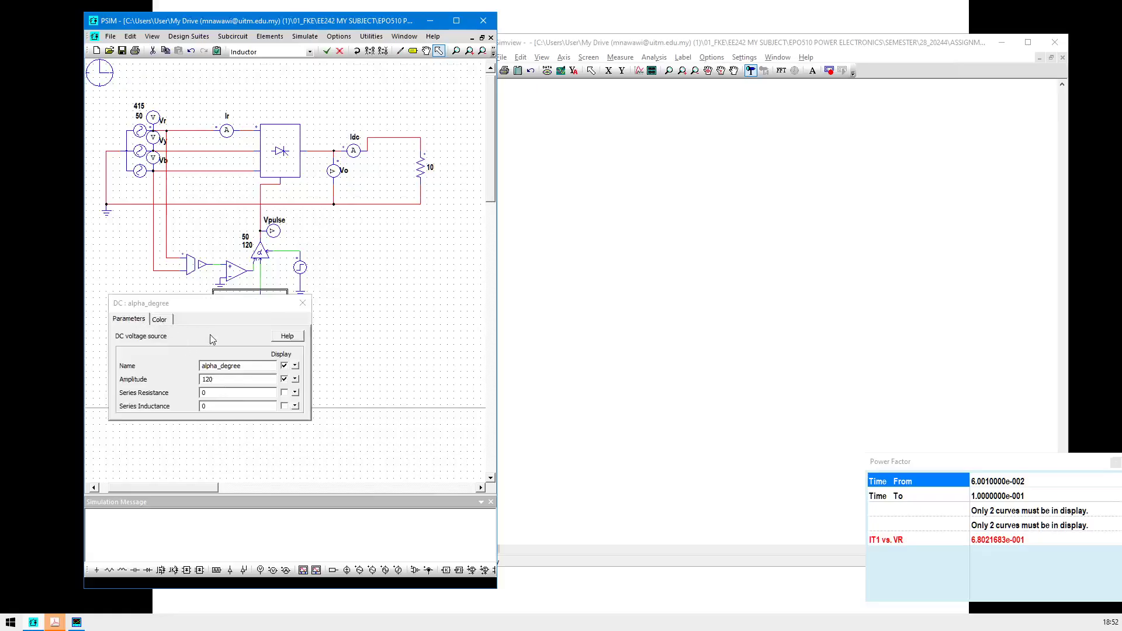
left_click(301, 305)
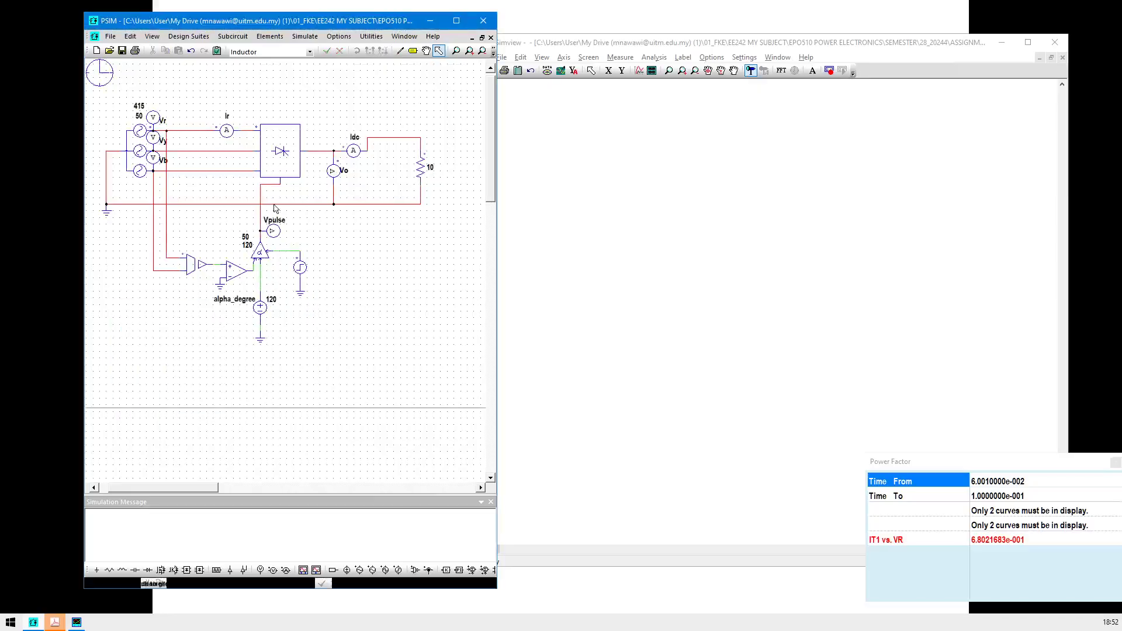
Run the simulation at the 120-degree firing angle and plot the output voltage Vo in Simview.
left_click(305, 37)
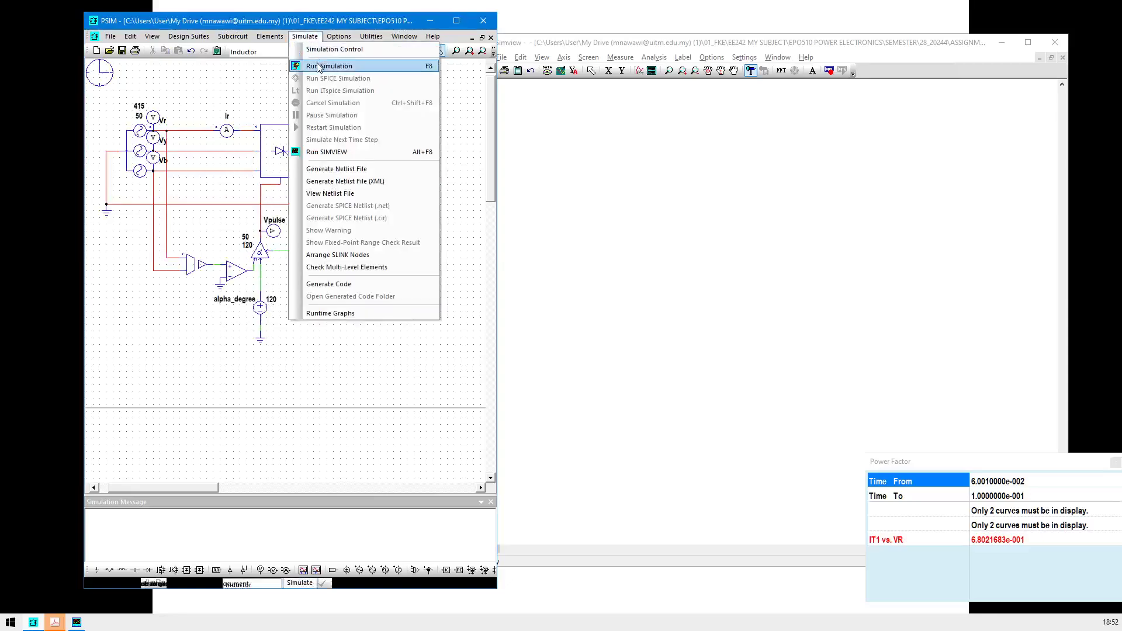
left_click(319, 65)
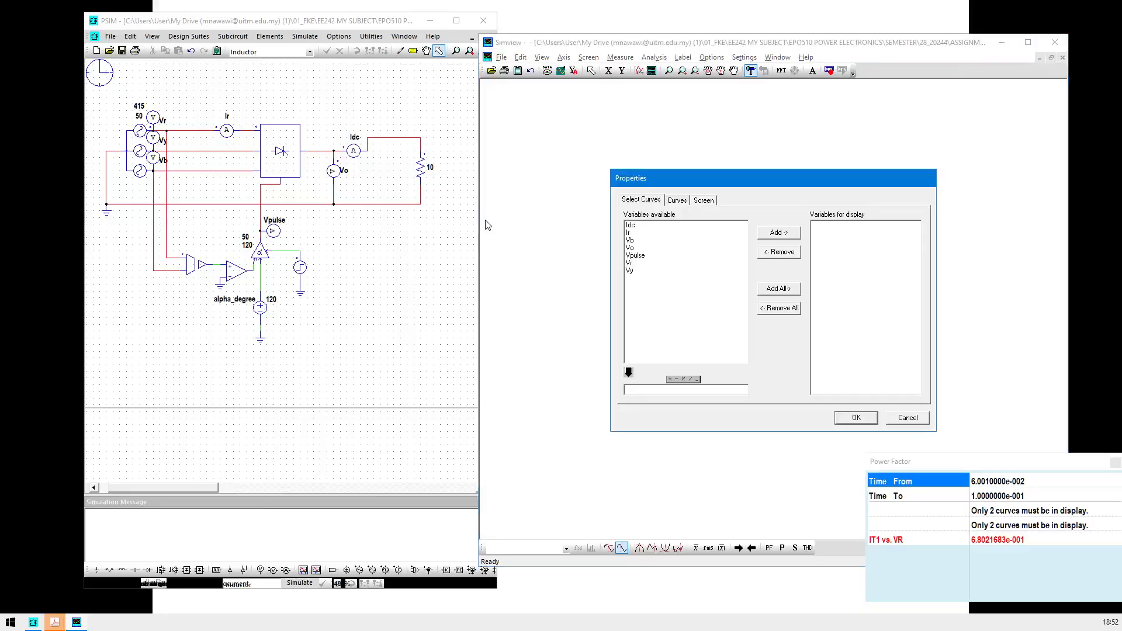
left_click(631, 249)
double_click(631, 250)
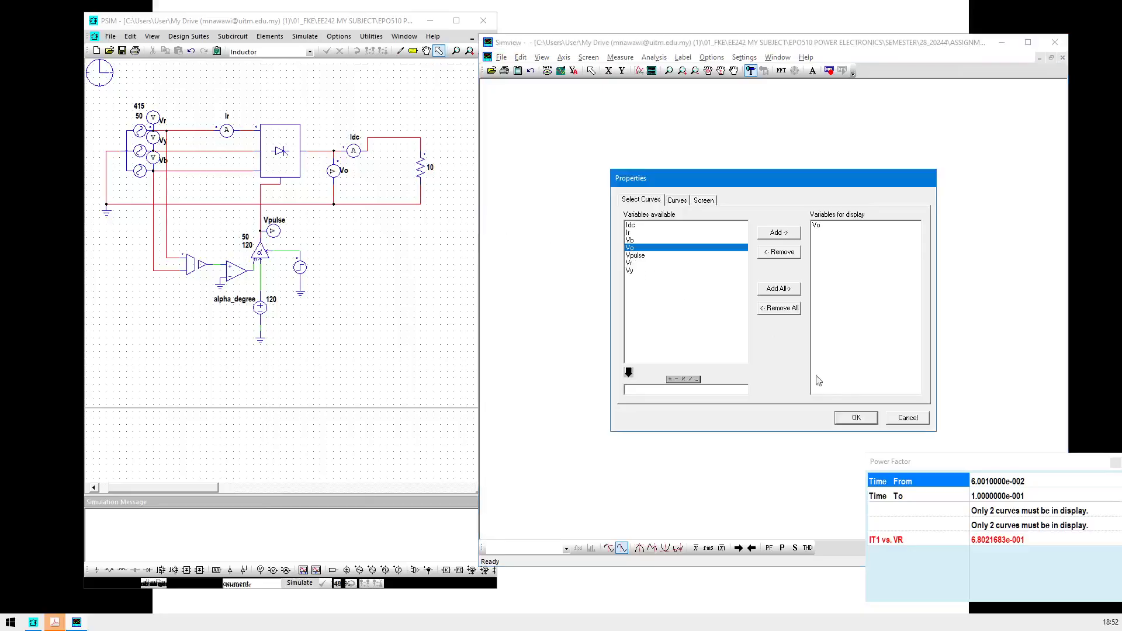
left_click(846, 417)
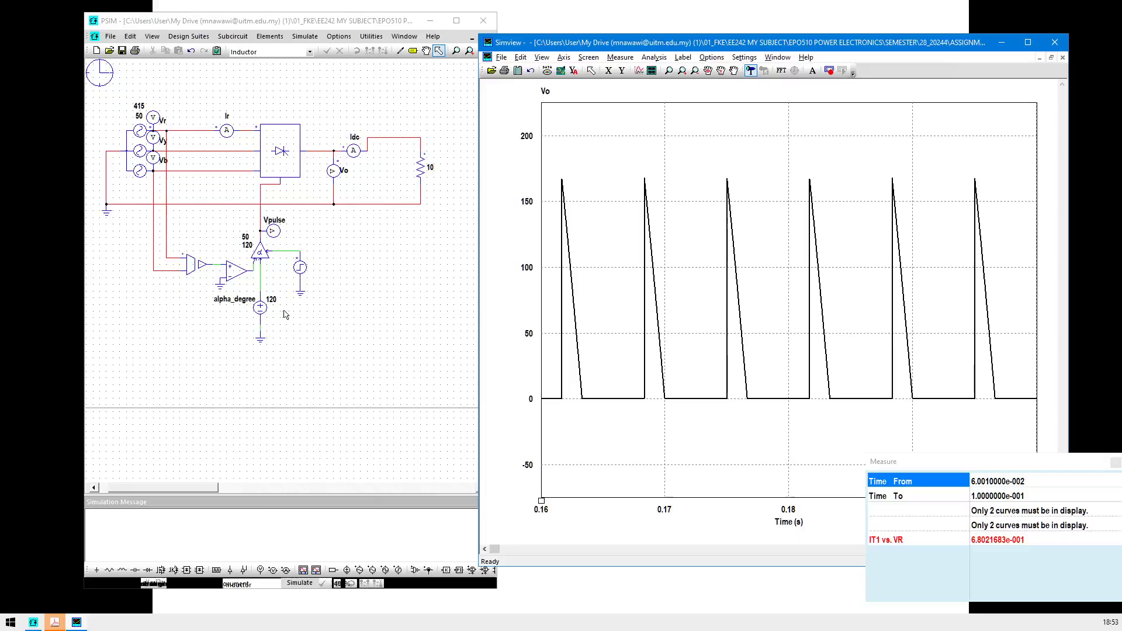
Set the amplitude of the alpha_degree DC source to 150 and run the simulation.
double_click(260, 309)
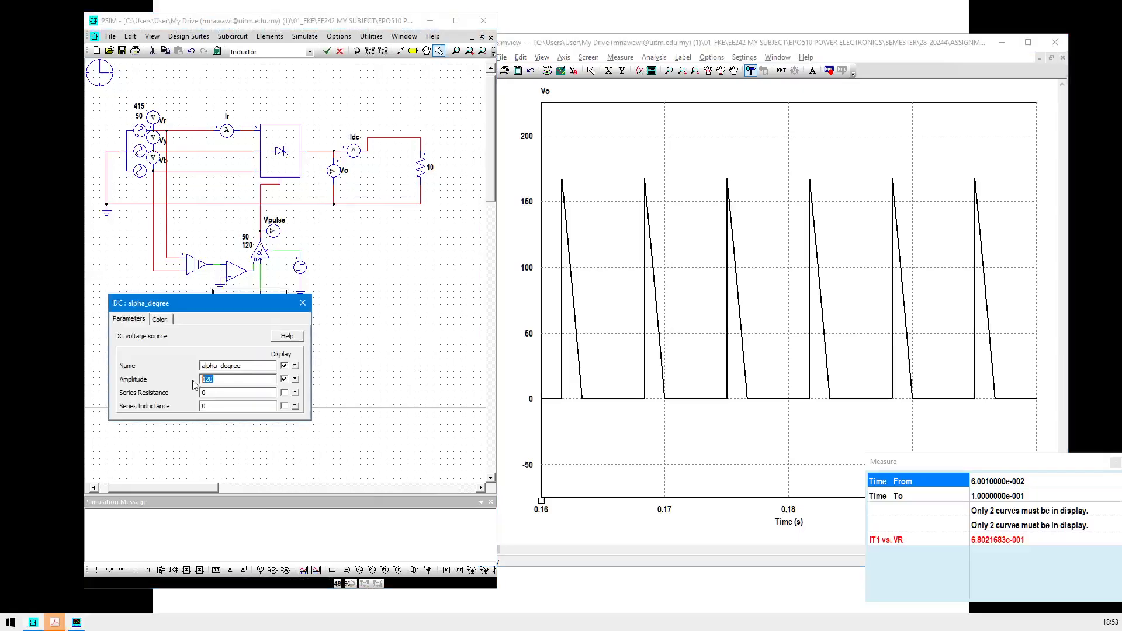
type("150")
left_click(302, 305)
left_click(306, 36)
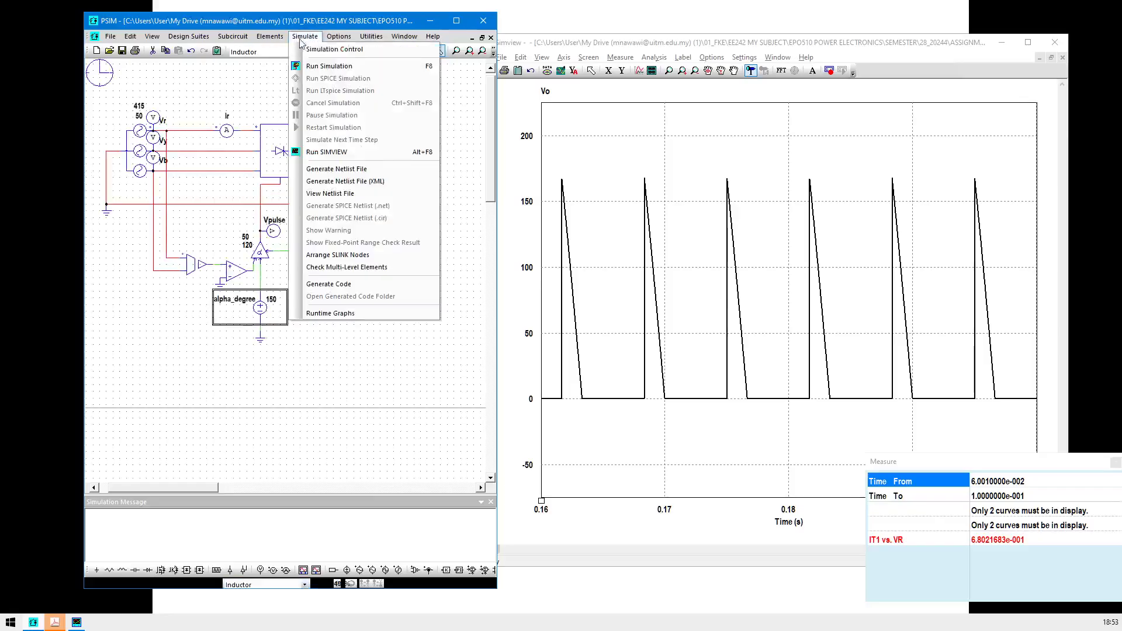
left_click(318, 69)
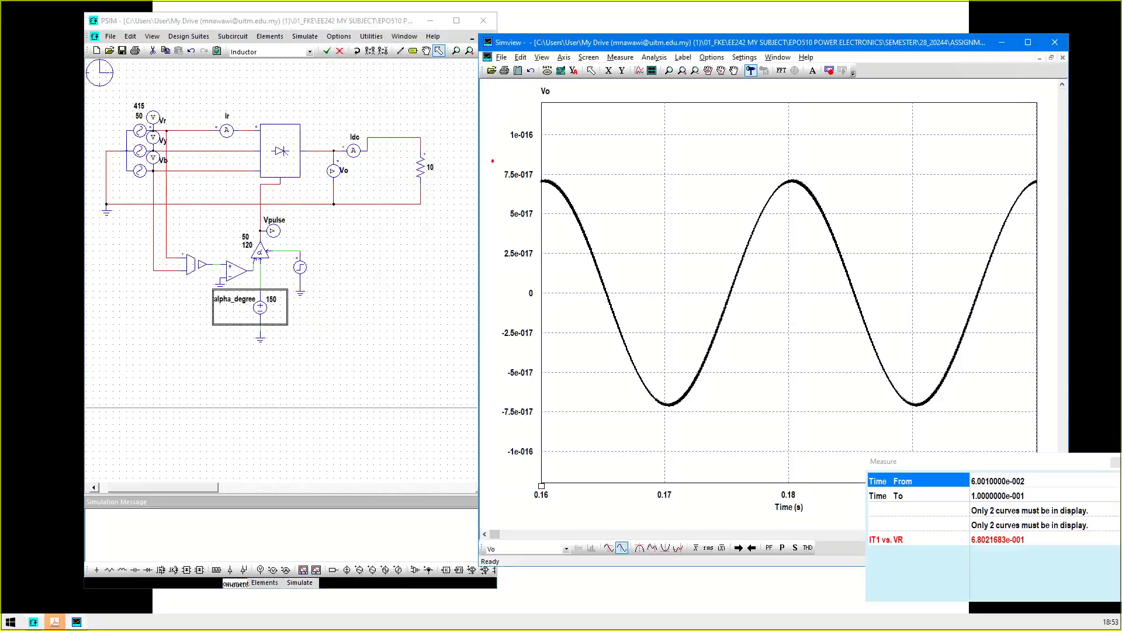
left_click_drag(493, 160, 560, 416)
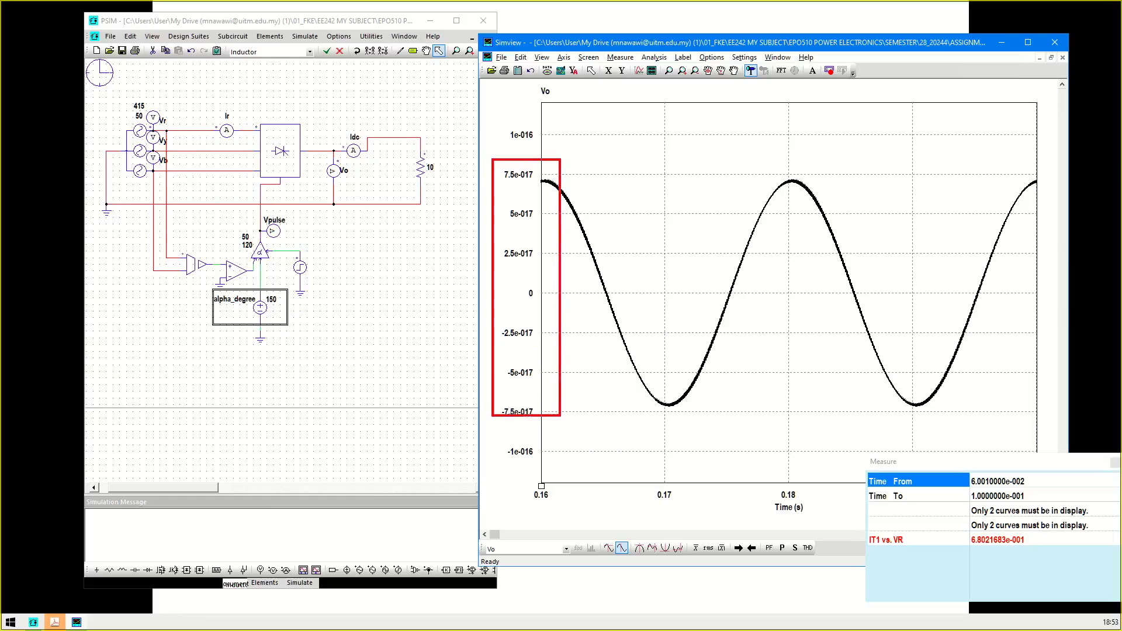
left_click_drag(544, 294, 1029, 292)
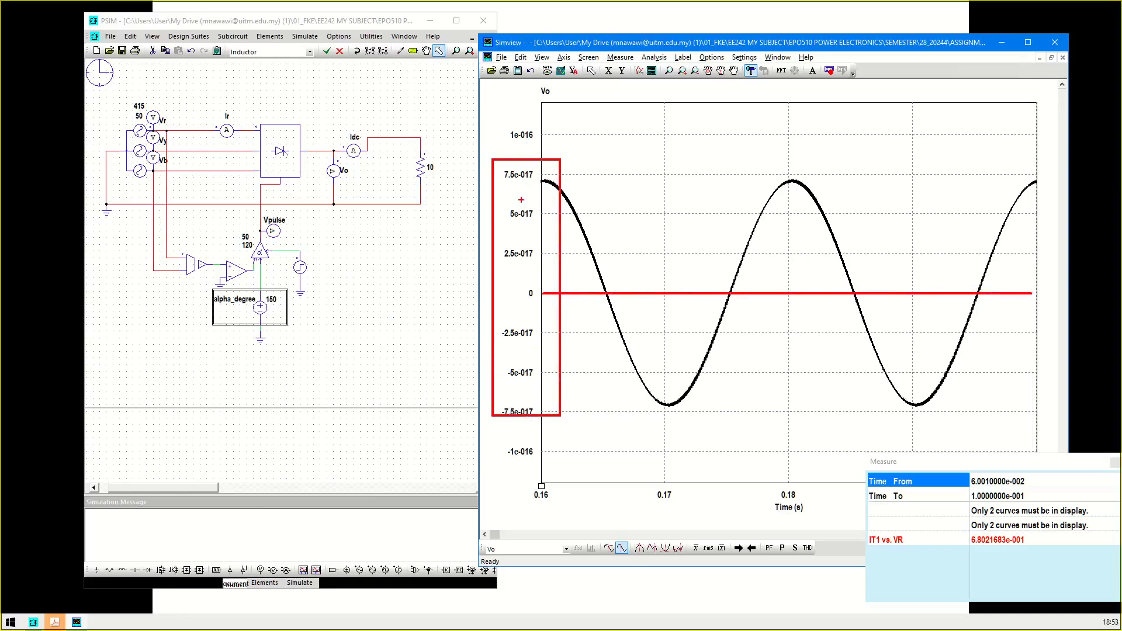
key("Escape")
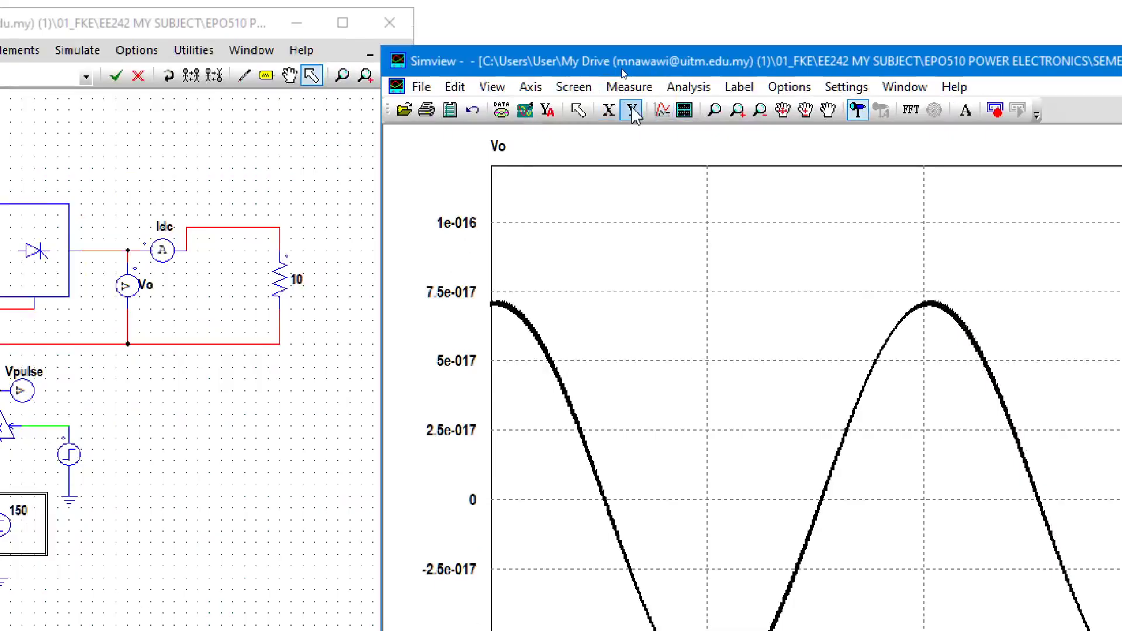
Turn off Y-axis auto-scaling on the Vo plot and set its range from -100 to 100.
left_click(632, 110)
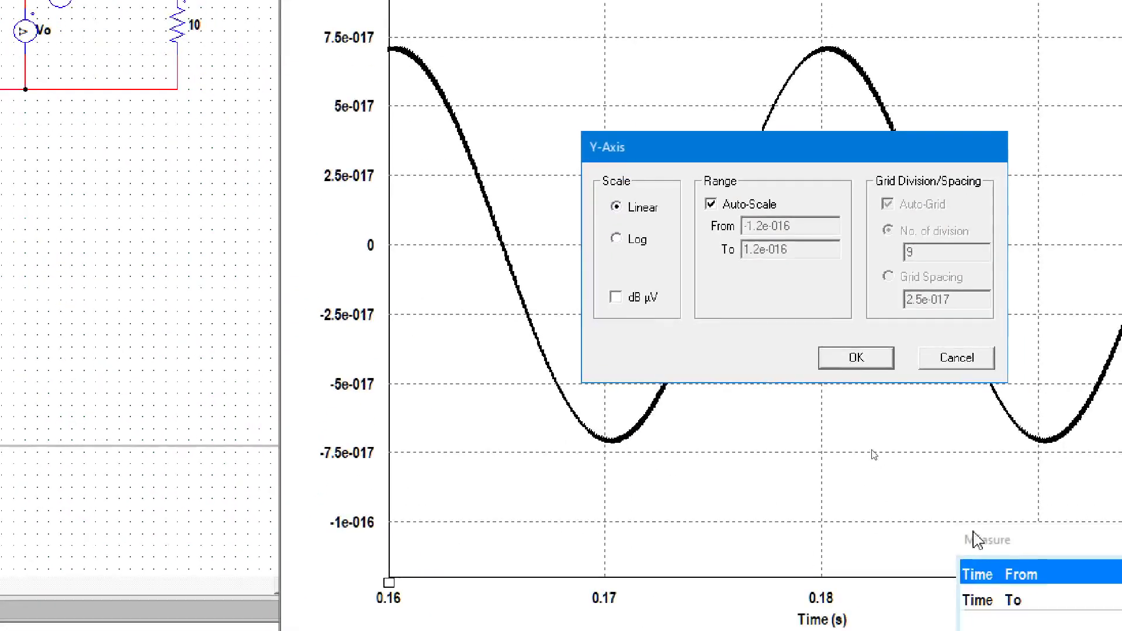
left_click(725, 206)
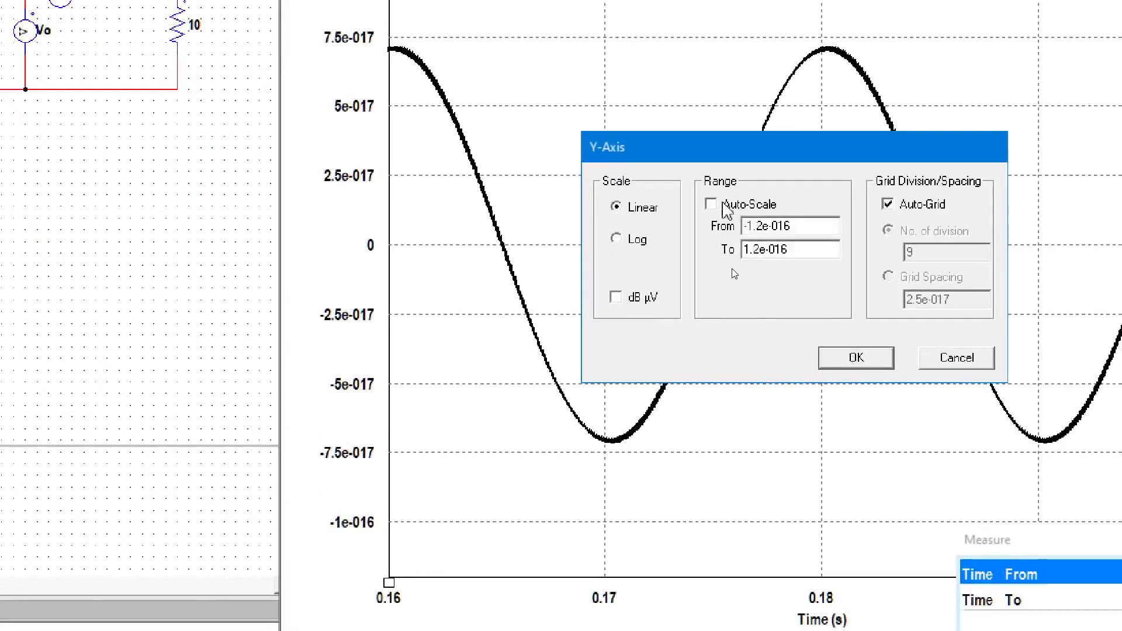
left_click_drag(811, 229, 694, 226)
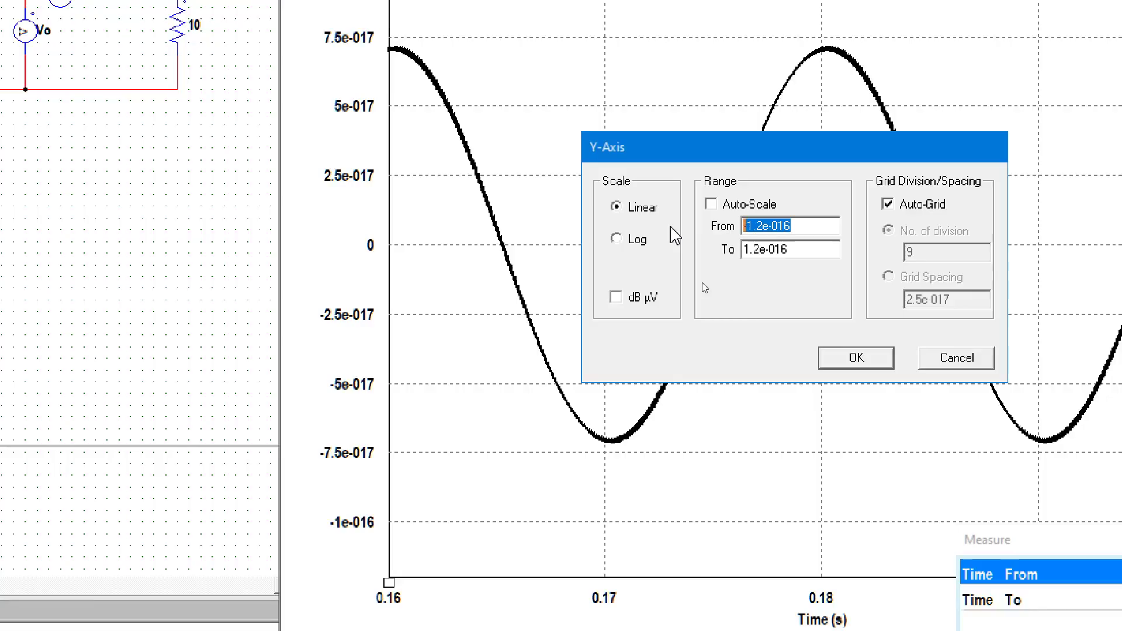
type("24")
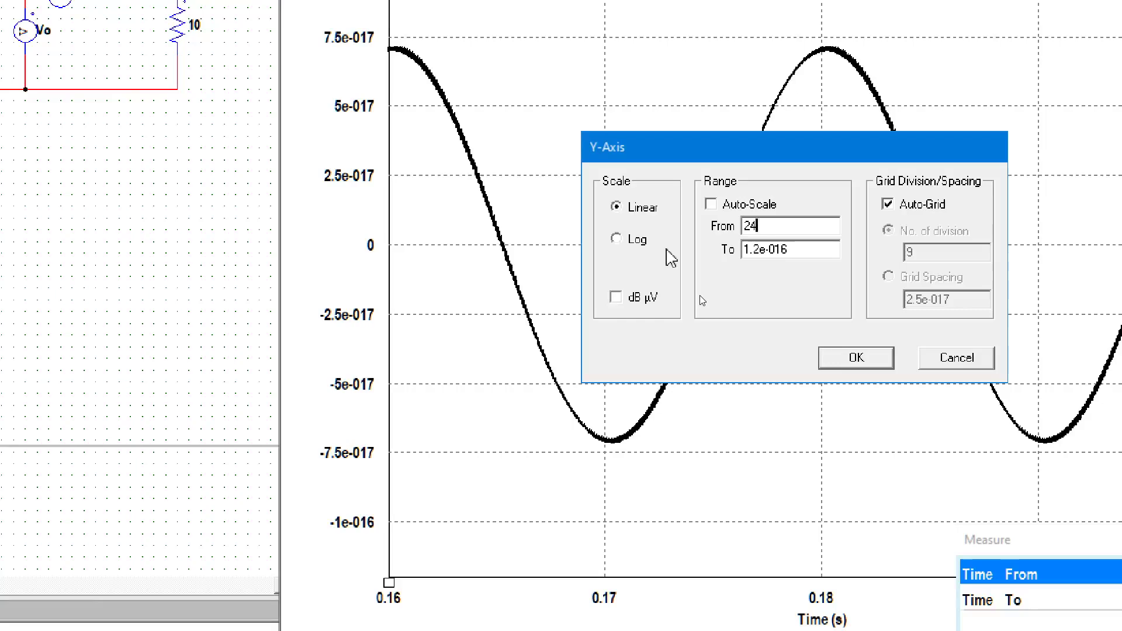
type("0t")
left_click_drag(773, 228, 738, 229)
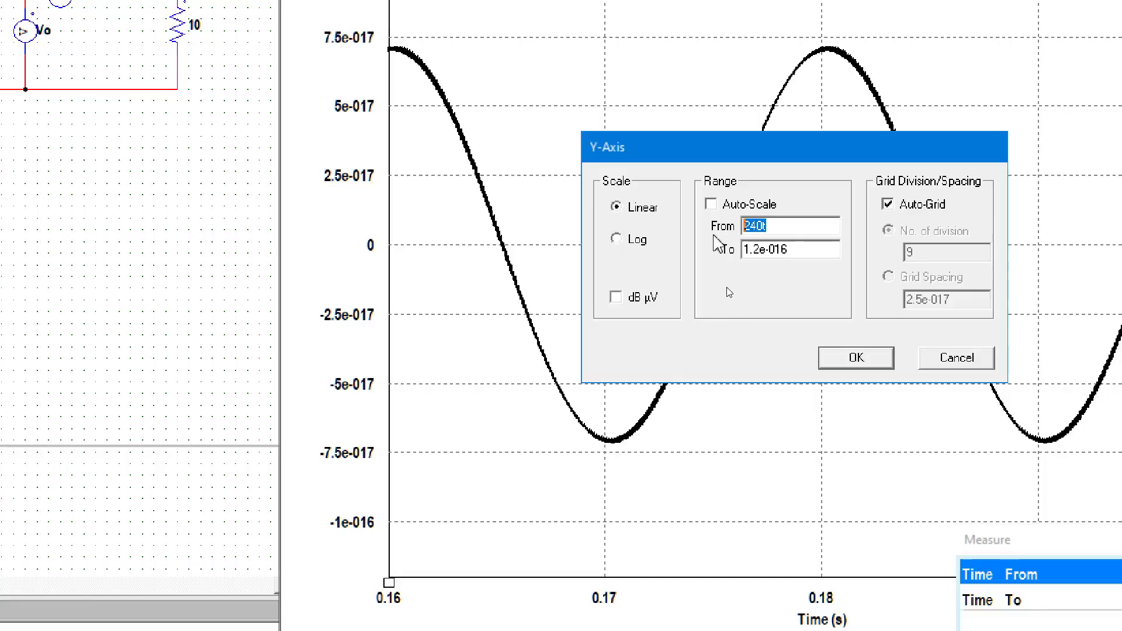
type("100")
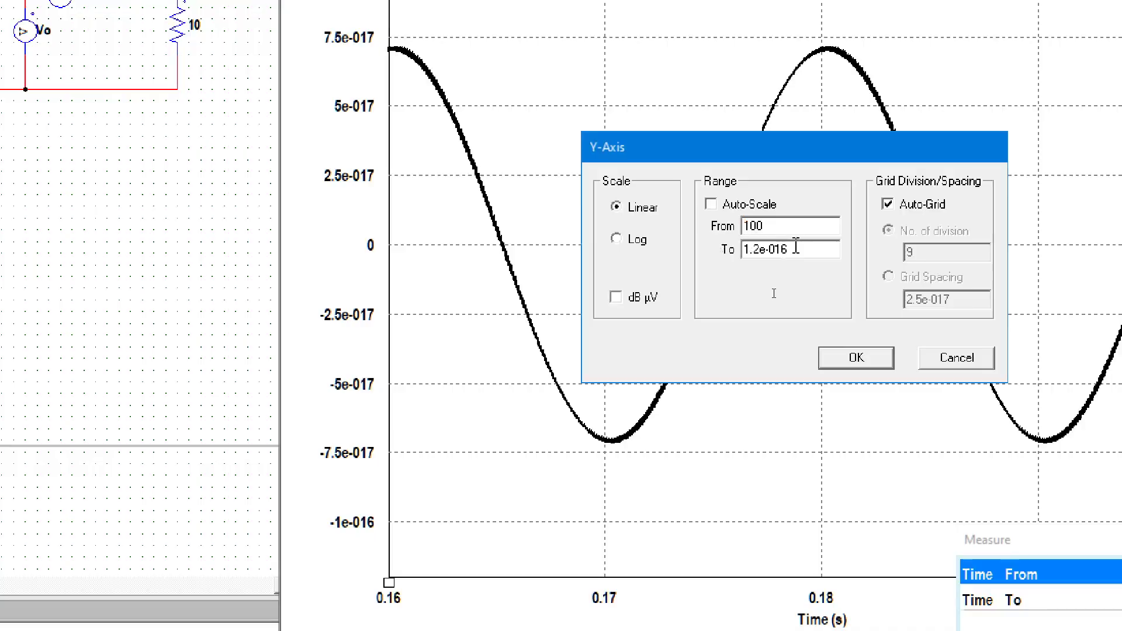
left_click_drag(796, 248, 716, 249)
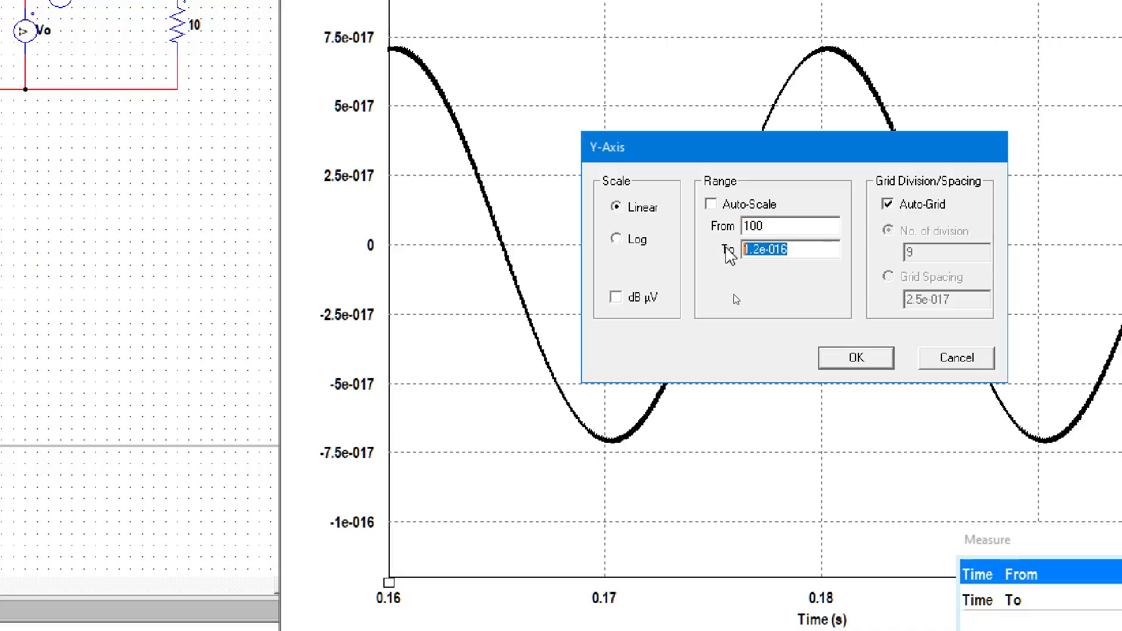
type("100")
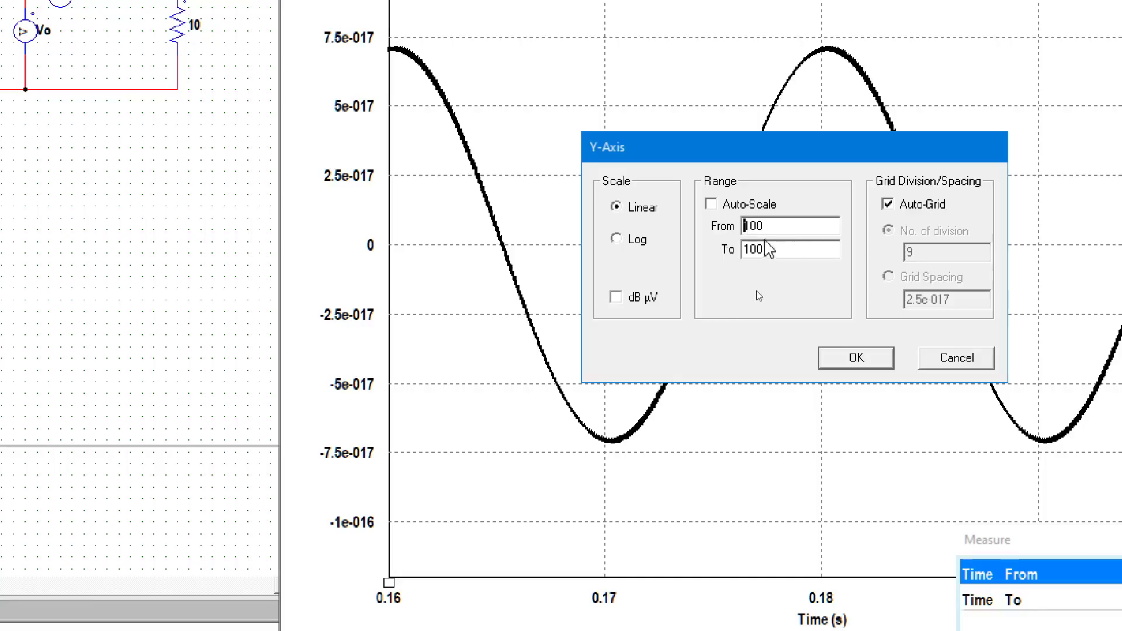
type("-")
left_click(866, 361)
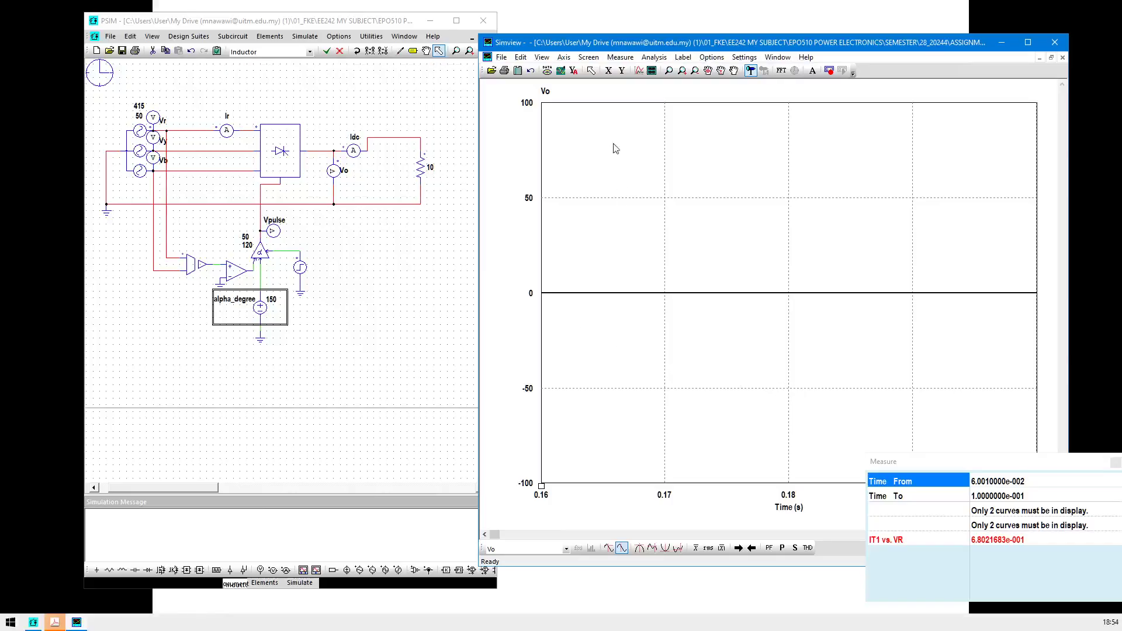
Add the phase voltage Vr to the Vo plot and turn on auto-scaling for the Y-axis.
double_click(630, 145)
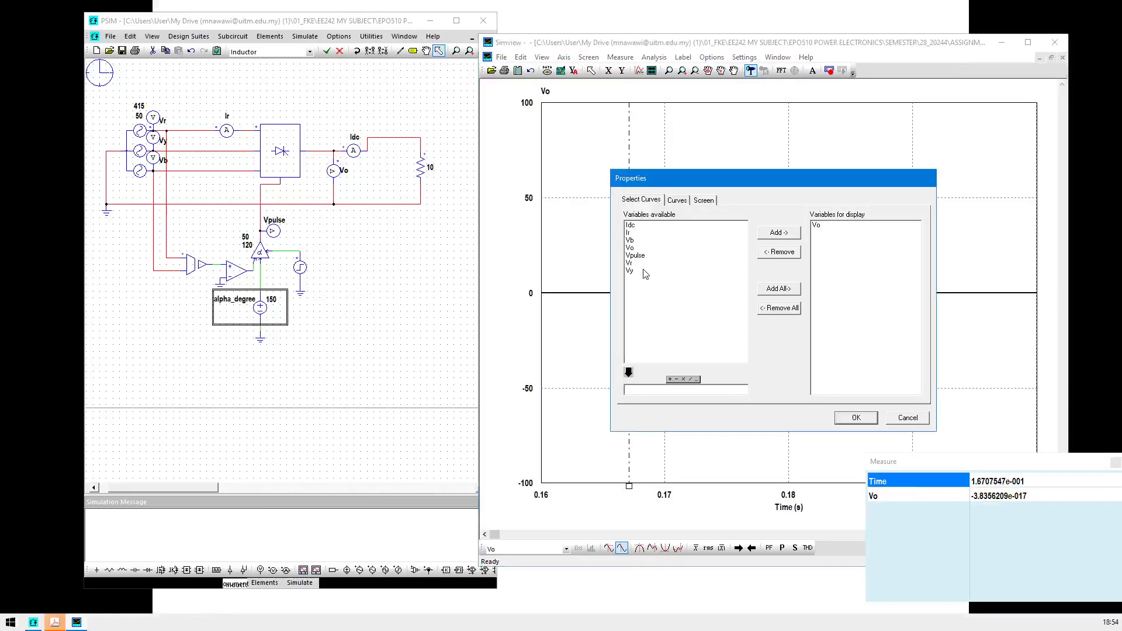
double_click(643, 264)
left_click(843, 417)
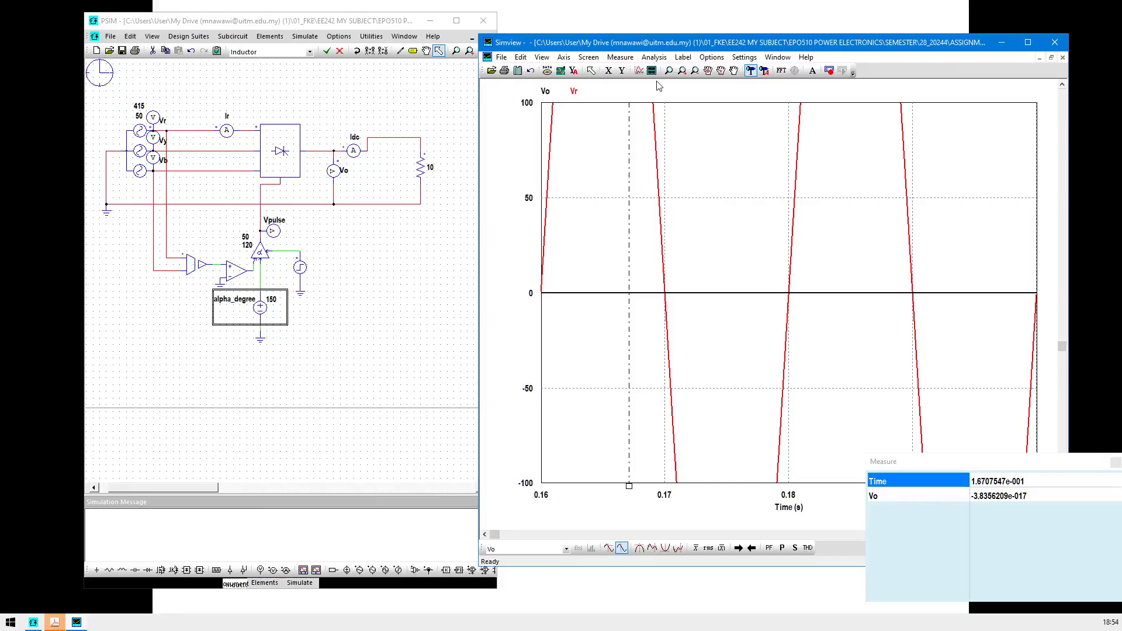
left_click(622, 70)
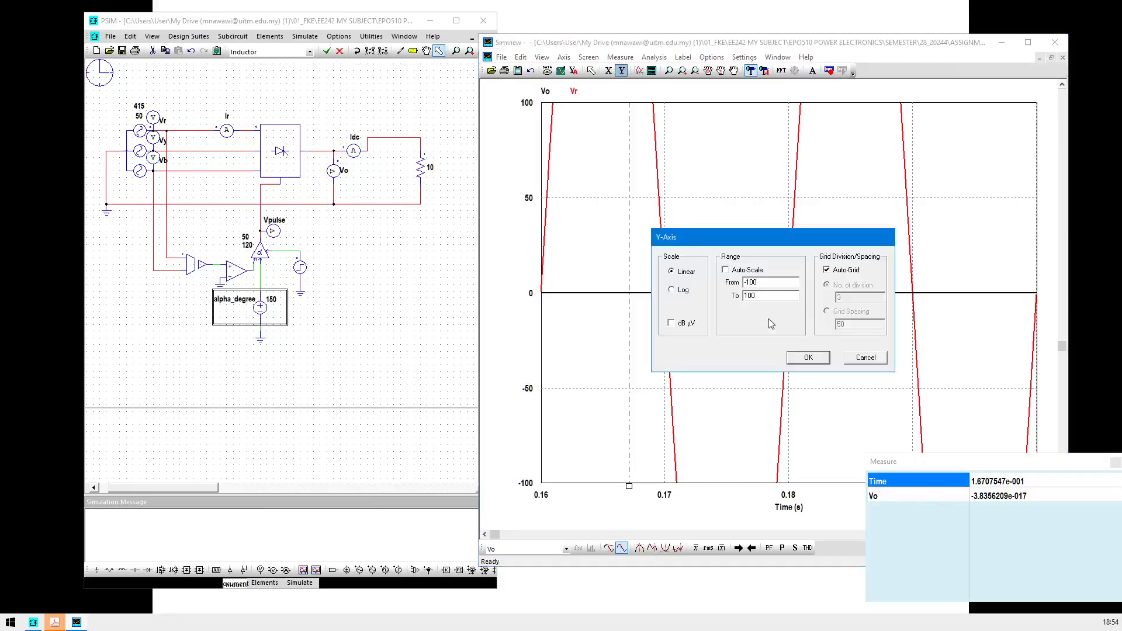
left_click(745, 270)
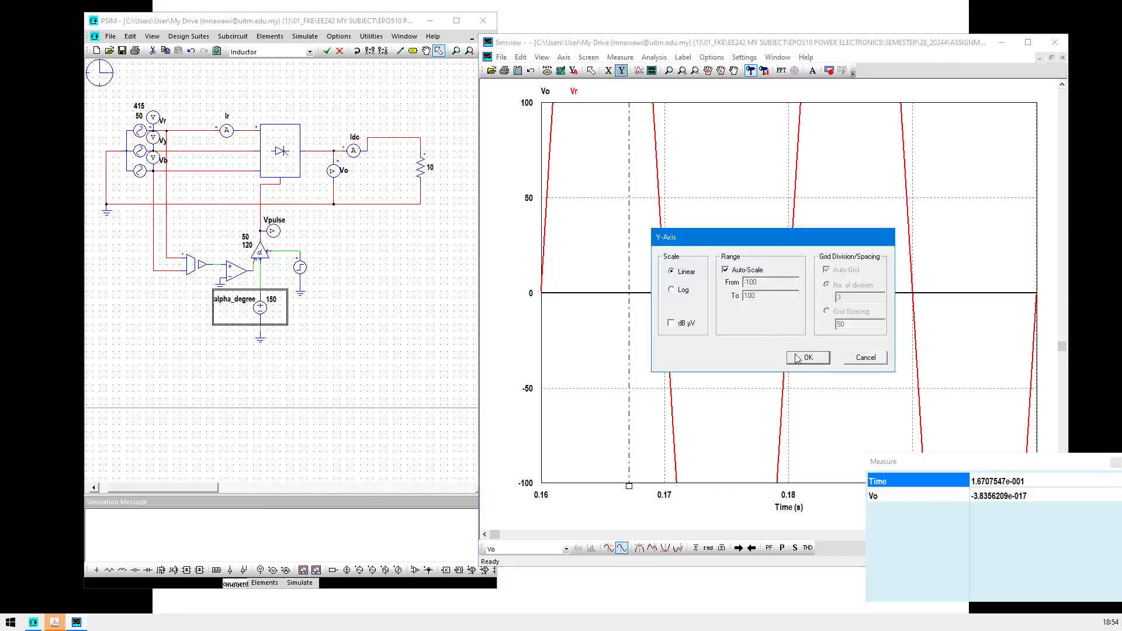
left_click(799, 356)
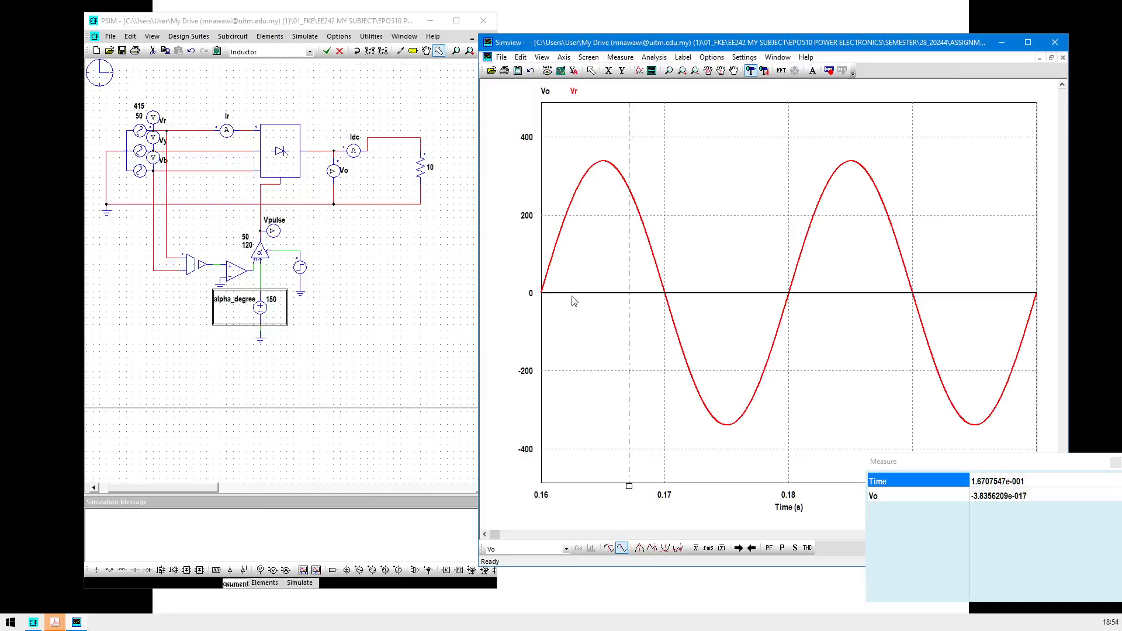
Measure Vo and Vr with the cursor at the first positive peak of Vr.
left_click(218, 339)
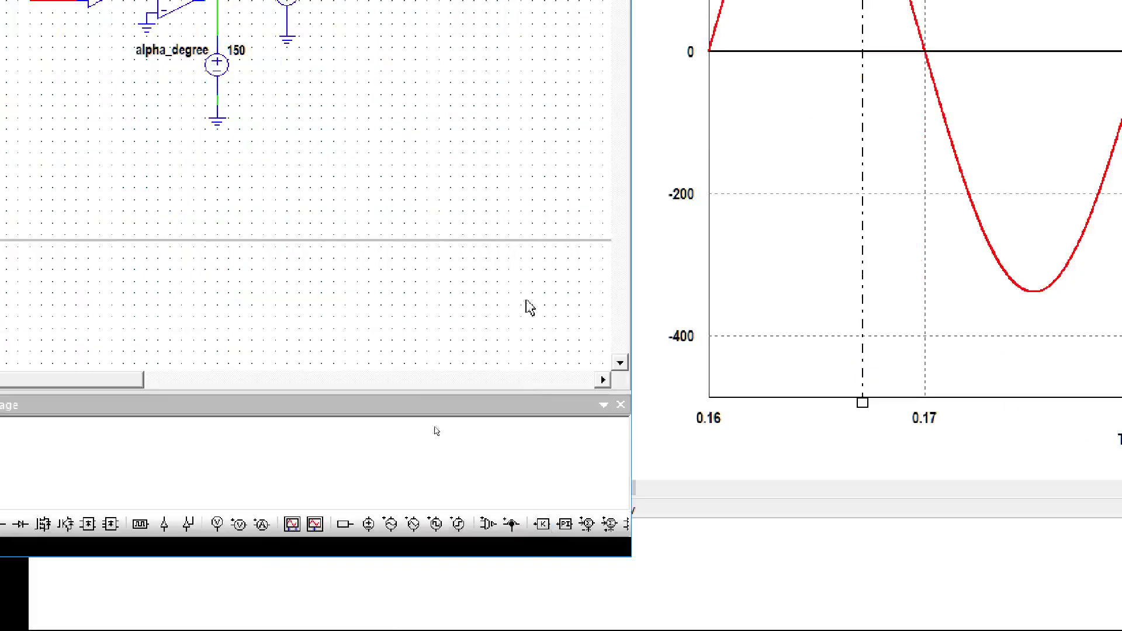
left_click(830, 277)
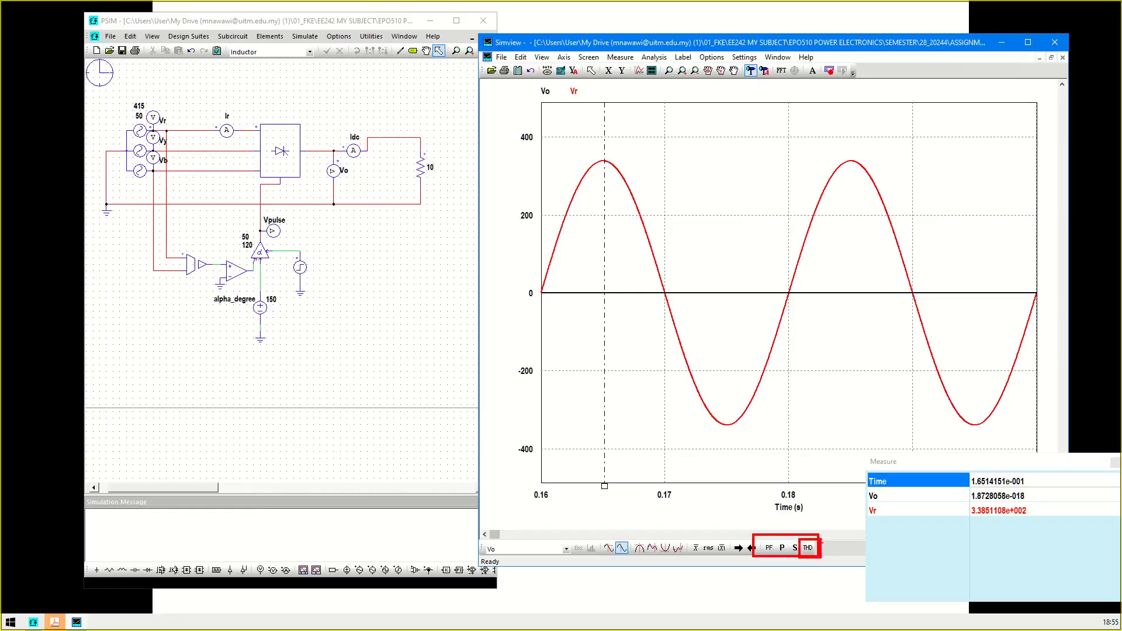
left_click_drag(810, 537, 813, 468)
left_click_drag(575, 326, 575, 374)
mouse_move(575, 323)
left_mouse_down()
mouse_move(719, 324)
mouse_move(723, 373)
mouse_move(842, 372)
left_mouse_up()
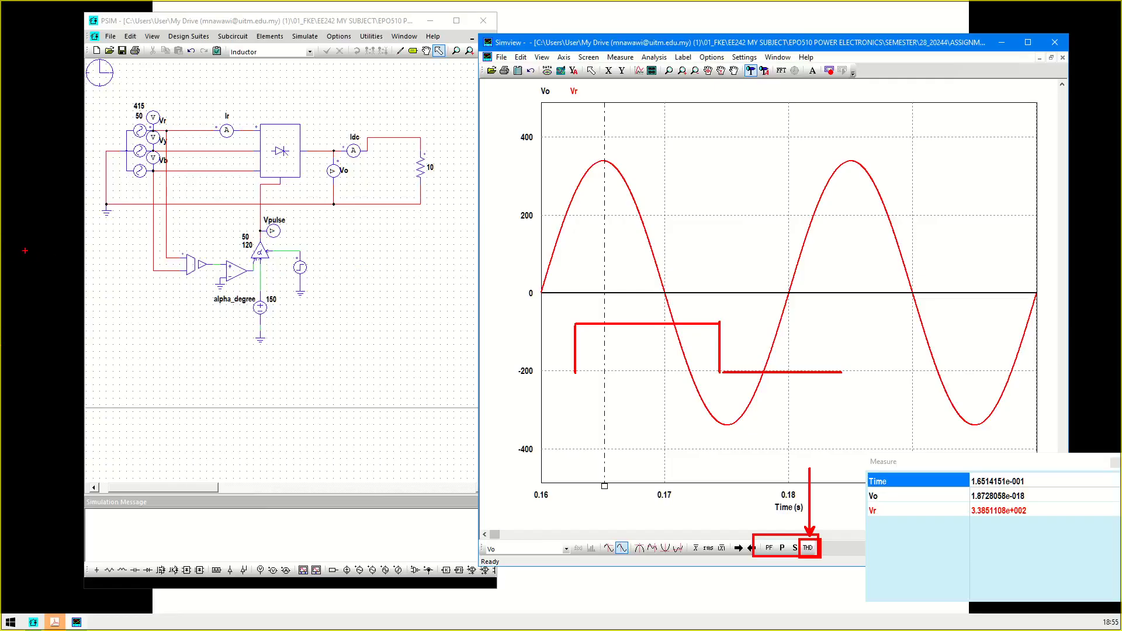
key("Escape")
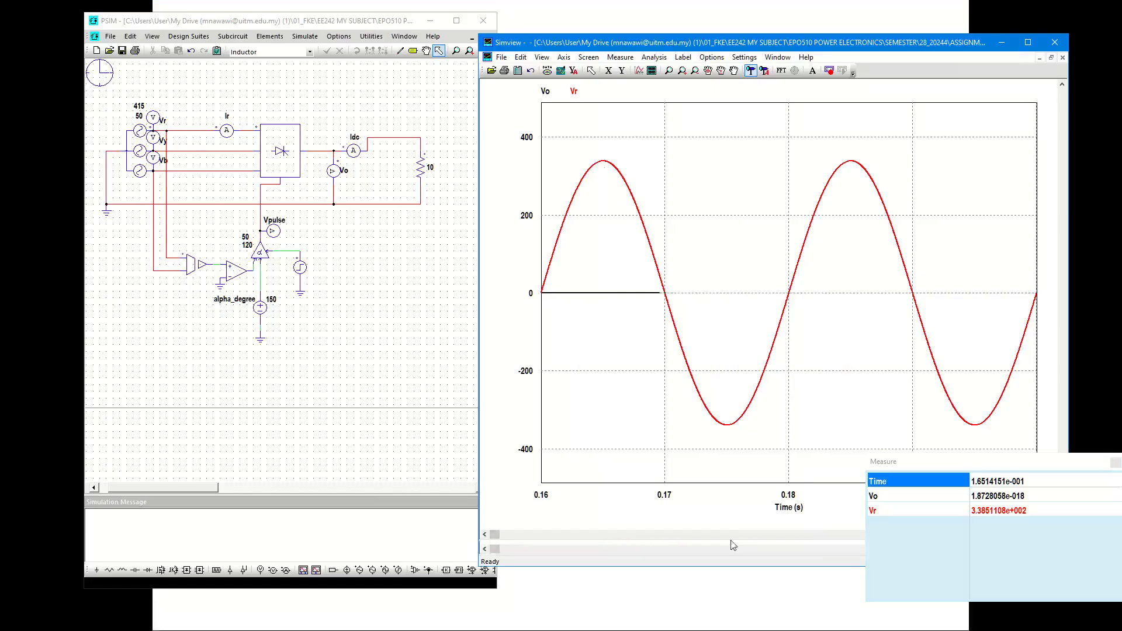